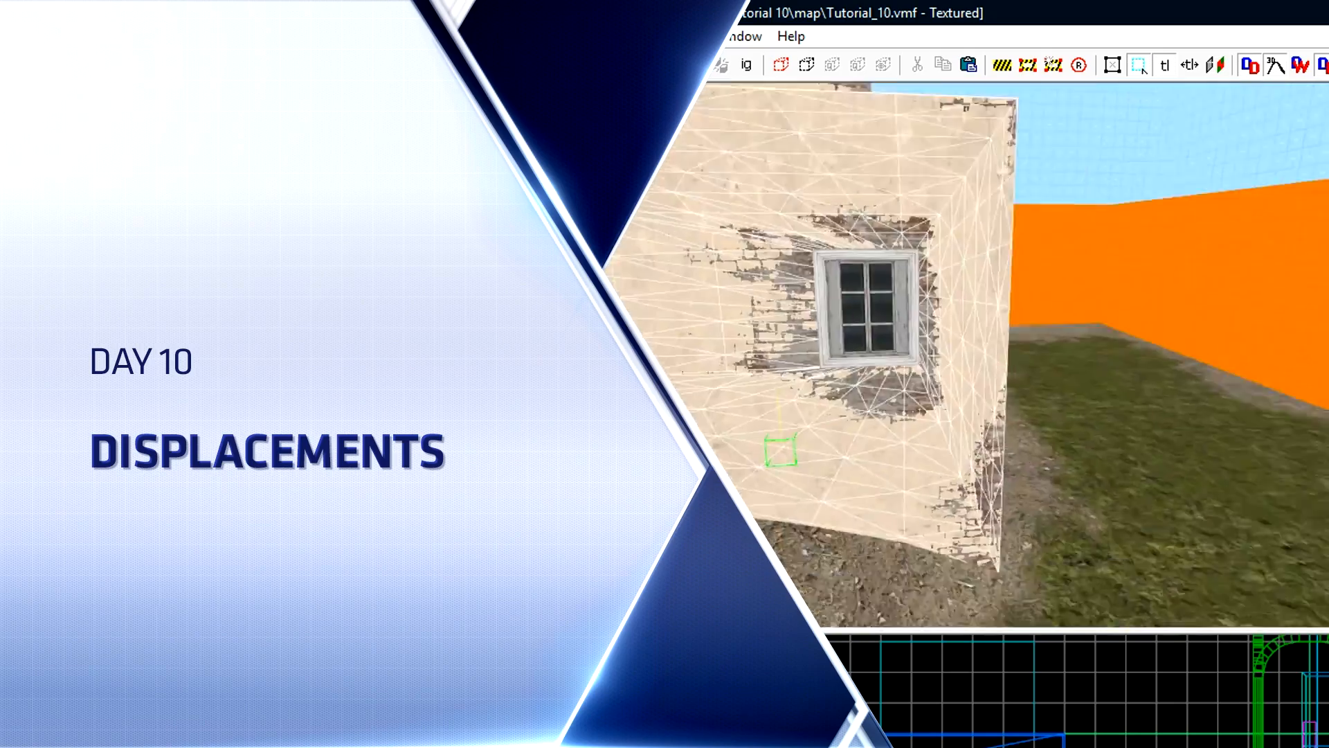
{"action": "left_click_drag", "start_coordinate": [1032, 285], "coordinate": [991, 556]}
{"action": "left_click_drag", "start_coordinate": [635, 262], "coordinate": [1003, 260]}
{"action": "key", "text": "z"}
{"action": "key", "text": "z"}
{"action": "mouse_move", "coordinate": [900, 247]}
{"action": "left_mouse_down"}
{"action": "mouse_move", "coordinate": [821, 246]}
{"action": "mouse_move", "coordinate": [1142, 238]}
{"action": "left_mouse_up"}
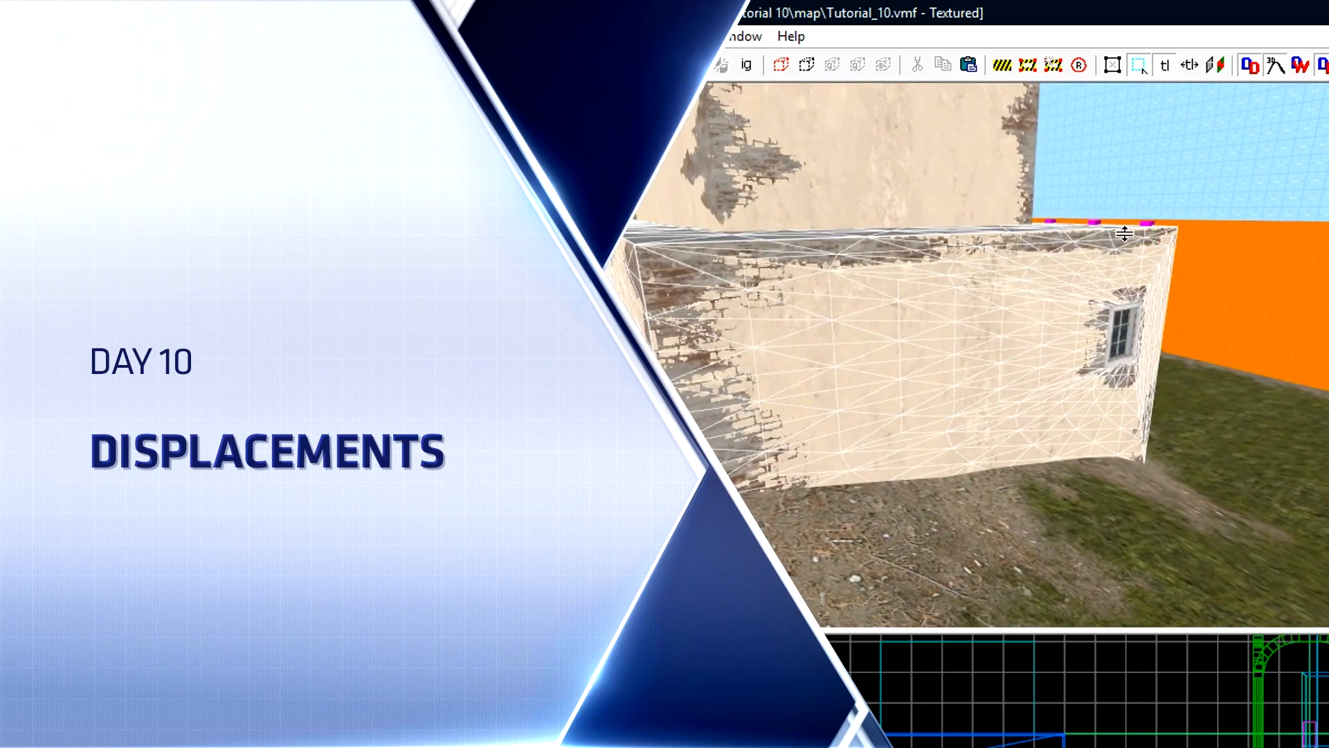
{"action": "key", "text": "z"}
{"action": "key", "text": "z"}
{"action": "mouse_move", "coordinate": [1025, 349]}
{"action": "left_mouse_down"}
{"action": "mouse_move", "coordinate": [981, 379]}
{"action": "mouse_move", "coordinate": [743, 437]}
{"action": "left_mouse_up"}
{"action": "scroll", "coordinate": [1172, 443], "scroll_direction": "up", "scroll_amount": 2}
{"action": "mouse_move", "coordinate": [1080, 409]}
{"action": "left_mouse_down"}
{"action": "mouse_move", "coordinate": [1115, 368]}
{"action": "mouse_move", "coordinate": [1124, 167]}
{"action": "left_mouse_up"}
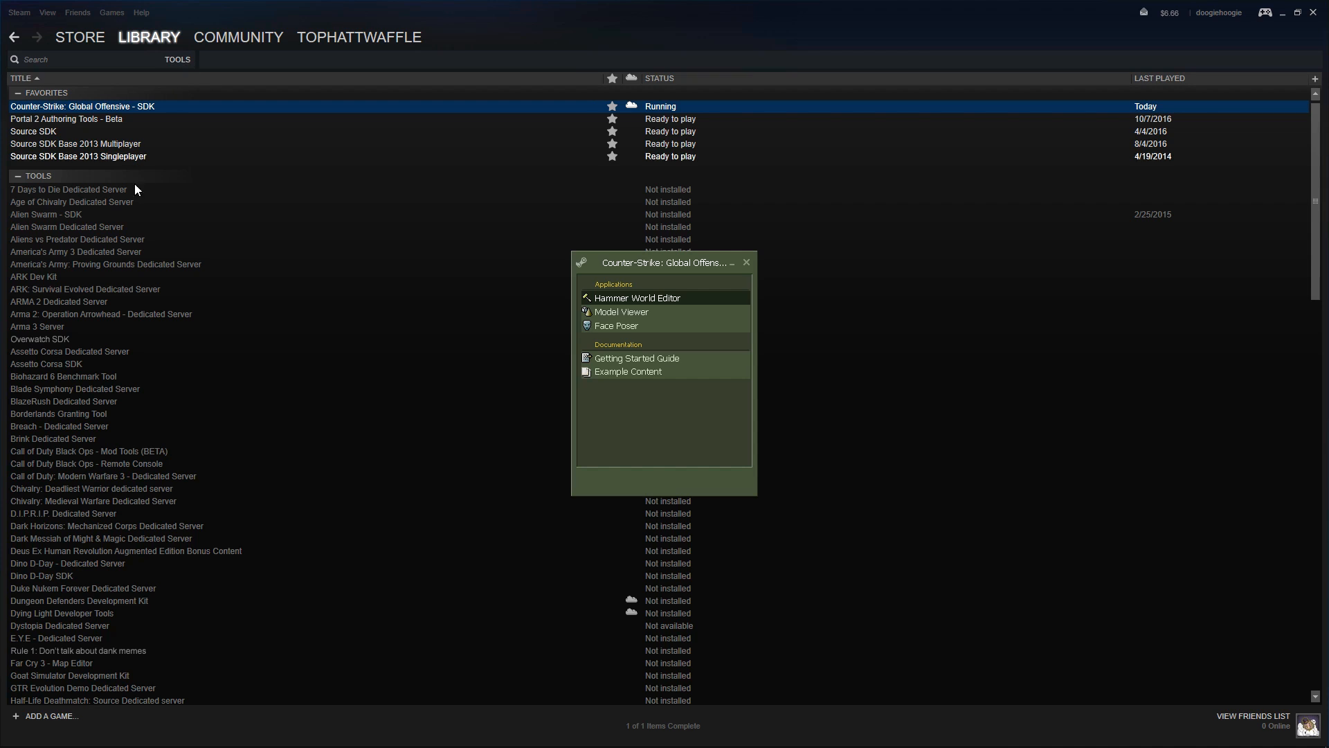
Launch the Hammer World Editor from the Counter-Strike: Global Offensive SDK launcher.
{"action": "double_click", "coordinate": [702, 297]}
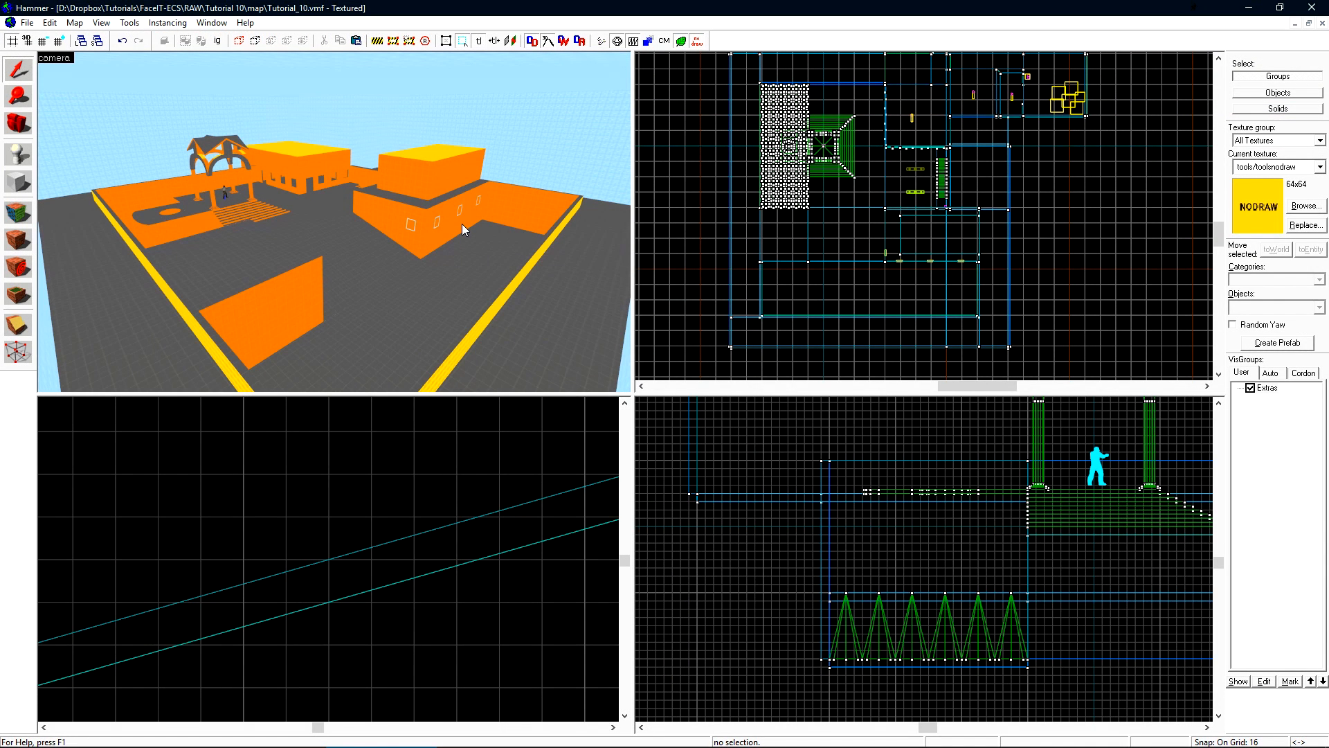
{"action": "key", "text": "w"}
{"action": "key", "text": "z"}
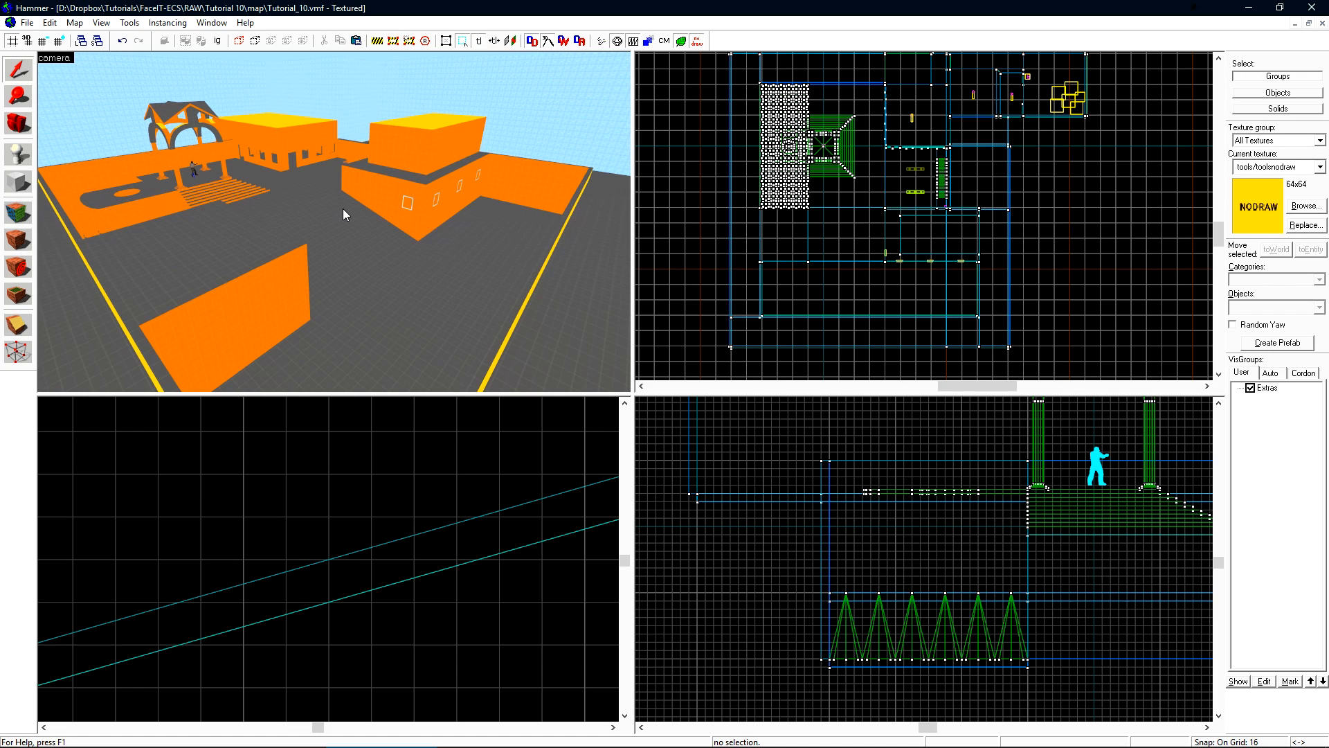
Turn off vertex drawing in the 2D view options.
{"action": "left_click", "coordinate": [129, 22]}
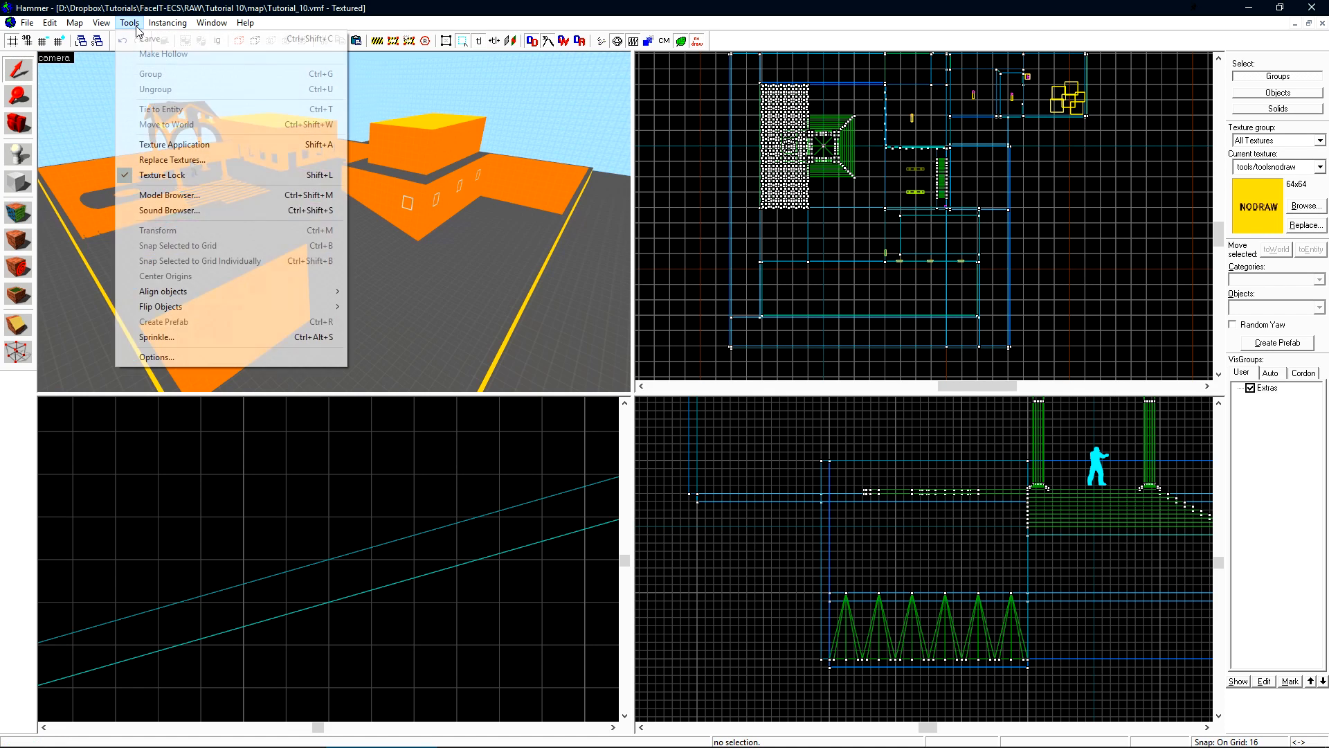
{"action": "left_click", "coordinate": [194, 359]}
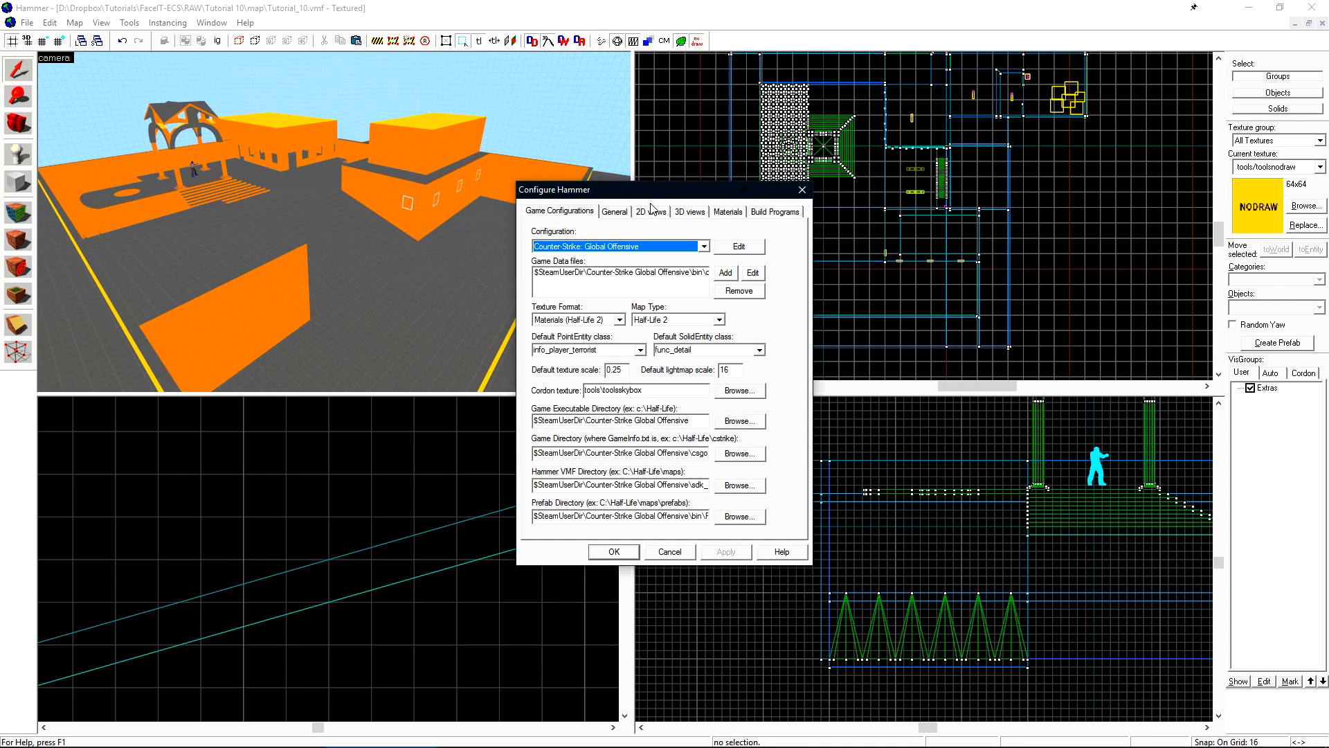
{"action": "left_click", "coordinate": [652, 211]}
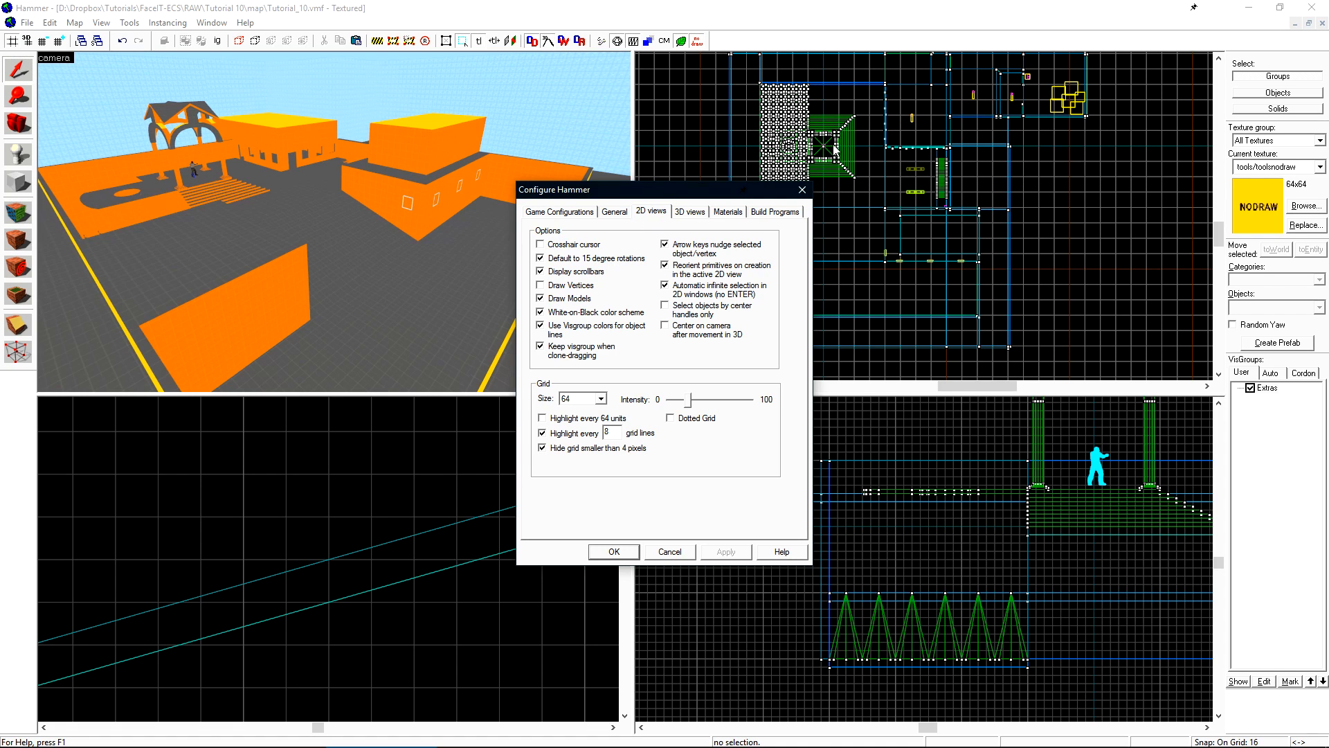
{"action": "left_click", "coordinate": [618, 556]}
{"action": "scroll", "coordinate": [1122, 493], "scroll_direction": "down", "scroll_amount": 2}
{"action": "middle_click_drag", "start_coordinate": [1122, 493], "coordinate": [819, 539]}
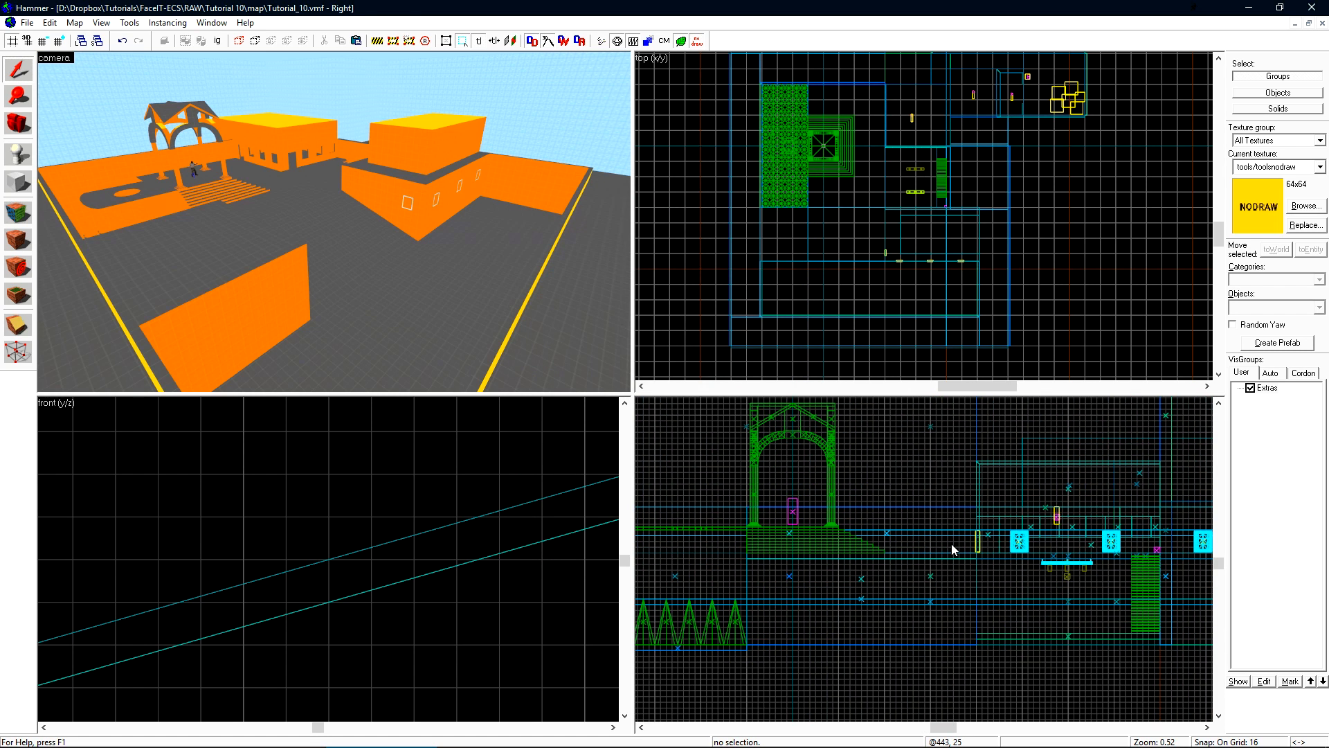
Select the sloped ramp brush together with the long flat ground brush at its foot.
{"action": "key", "text": "w"}
{"action": "left_click", "coordinate": [421, 177]}
{"action": "left_click", "coordinate": [433, 165], "text": "ctrl"}
{"action": "left_click", "coordinate": [336, 252]}
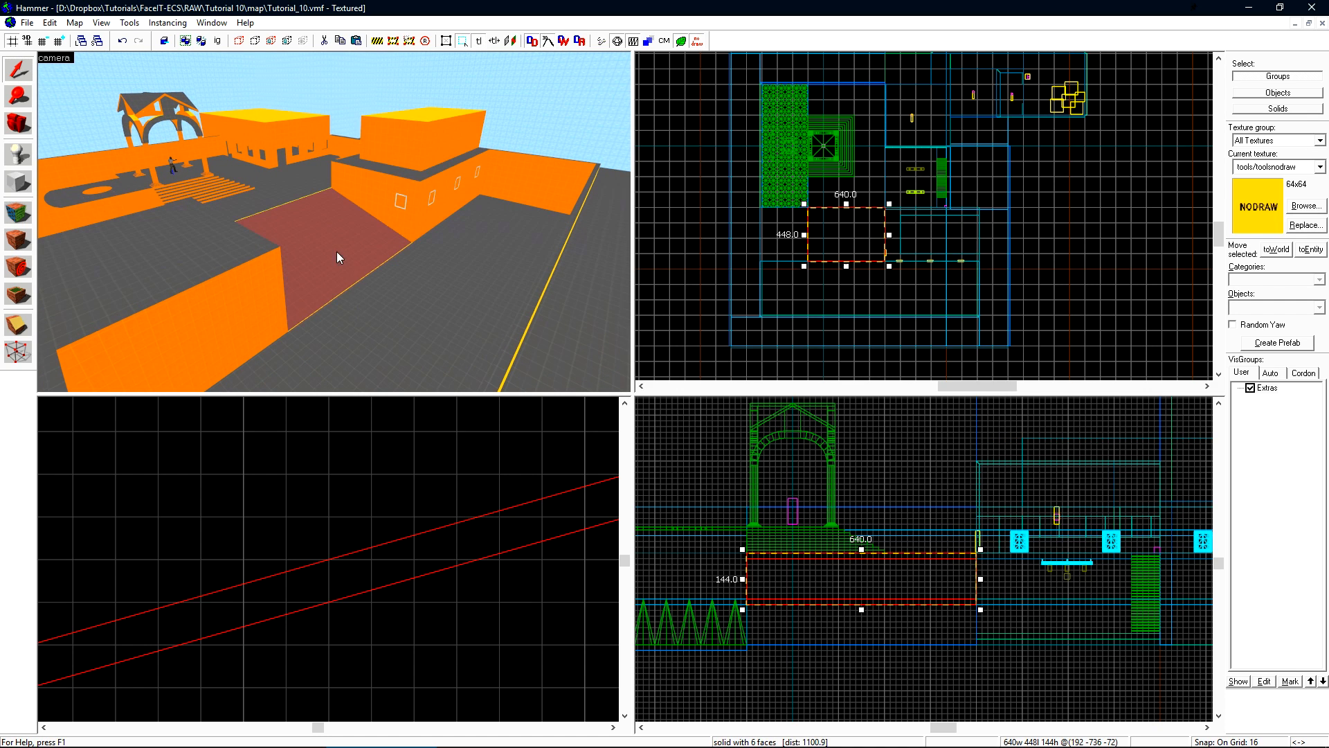
{"action": "left_click", "coordinate": [325, 360], "text": "ctrl"}
Select only the long flat ground brush at the foot of the ramp.
{"action": "key", "text": "z"}
{"action": "key", "text": "a"}
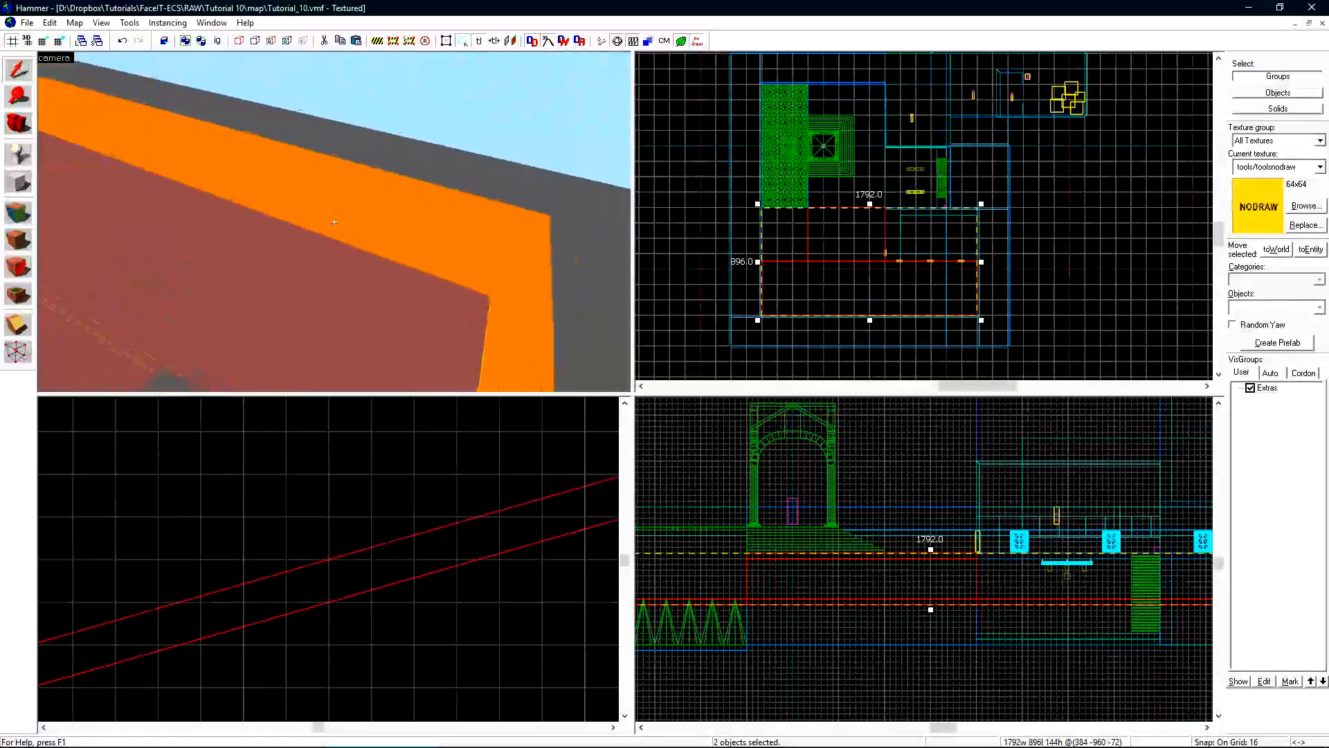
{"action": "left_click", "coordinate": [335, 222]}
{"action": "key", "text": "z"}
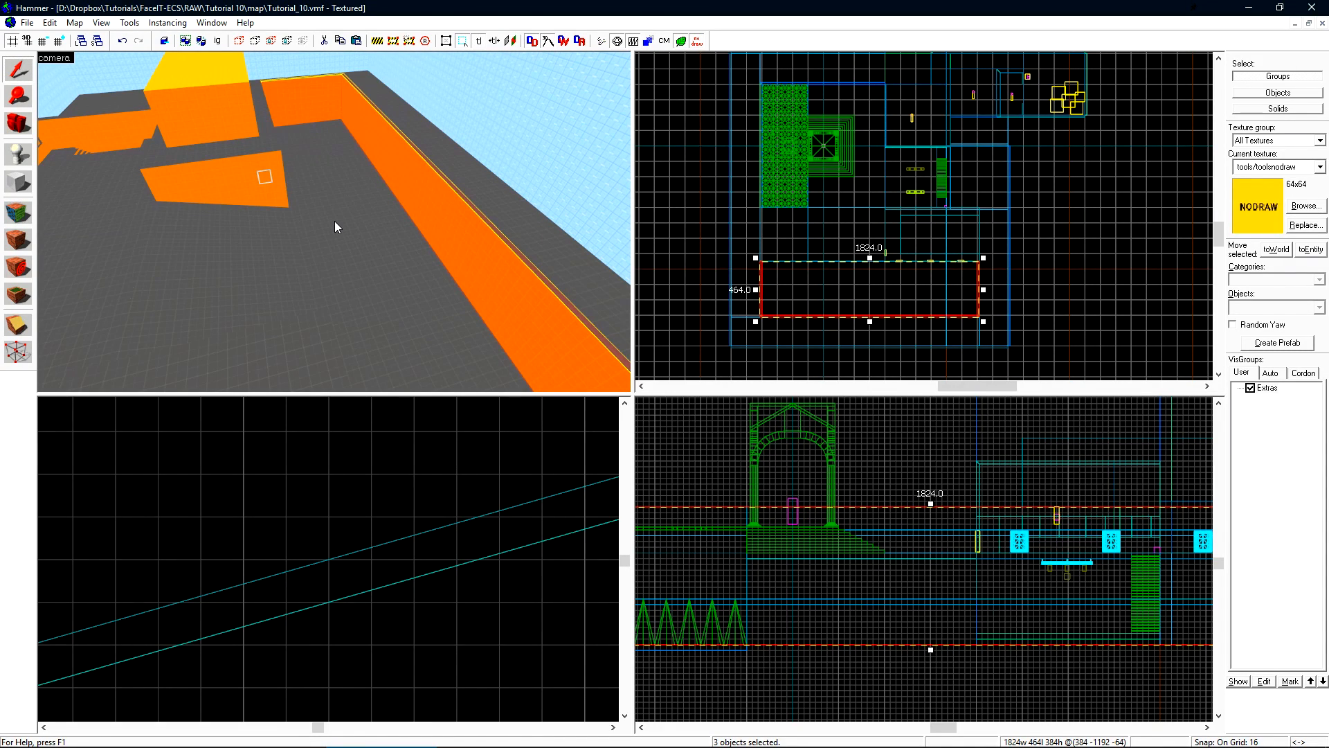
{"action": "key", "text": "a"}
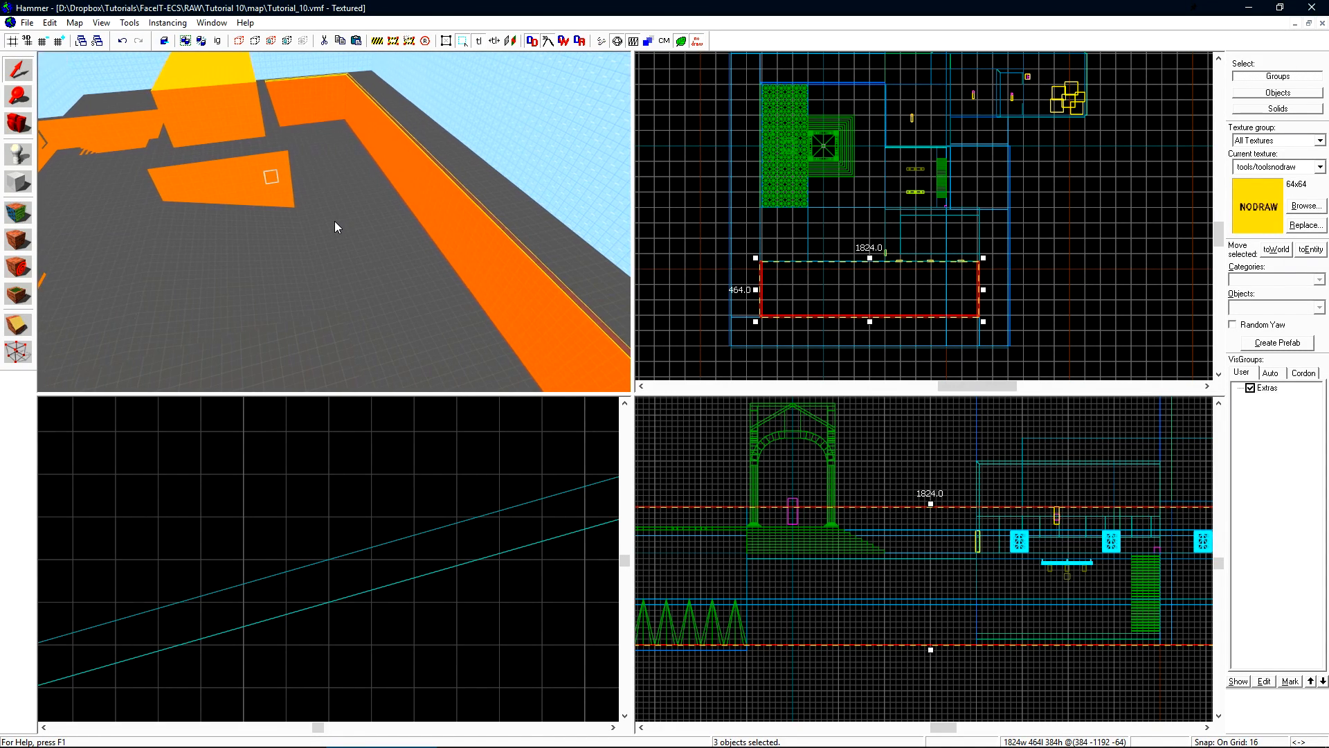
{"action": "key", "text": "w"}
{"action": "key", "text": "s"}
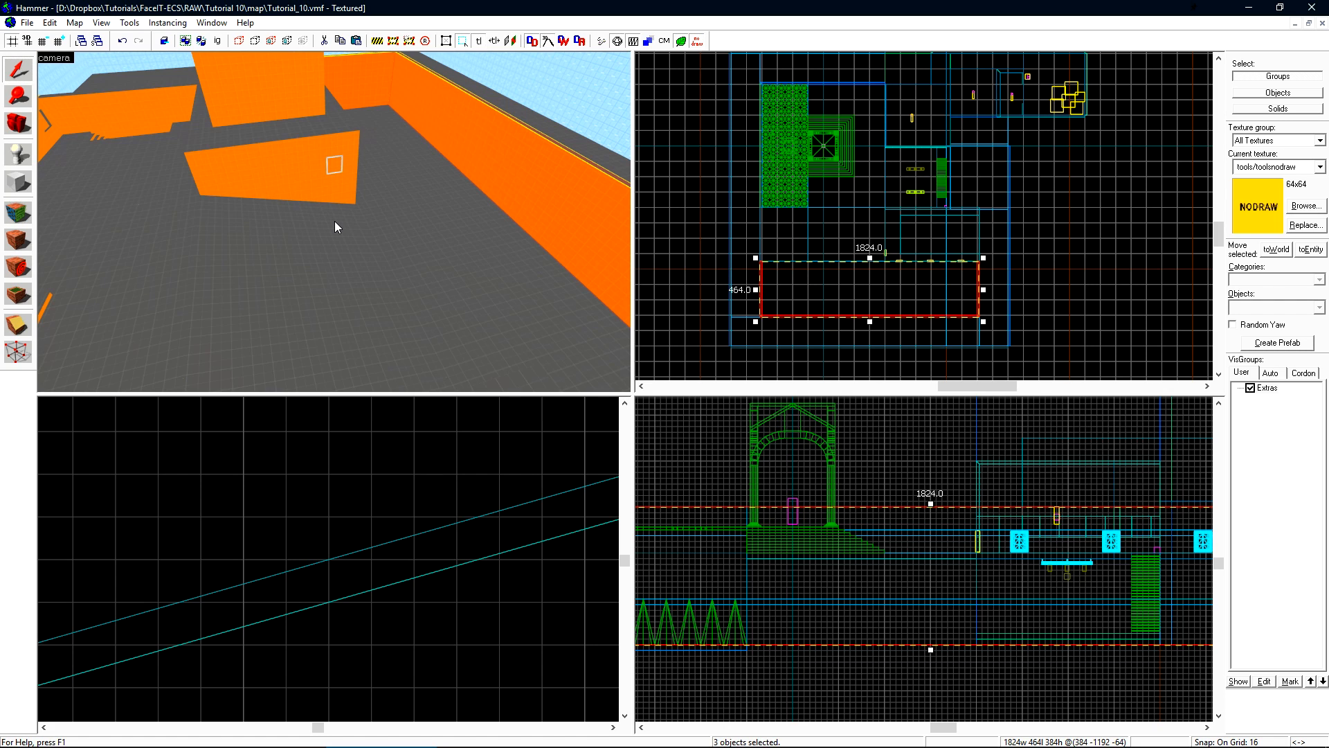
{"action": "mouse_move", "coordinate": [334, 222]}
{"action": "left_mouse_down"}
{"action": "mouse_move", "coordinate": [346, 224]}
{"action": "mouse_move", "coordinate": [342, 206]}
{"action": "left_mouse_up"}
{"action": "left_click", "coordinate": [338, 237]}
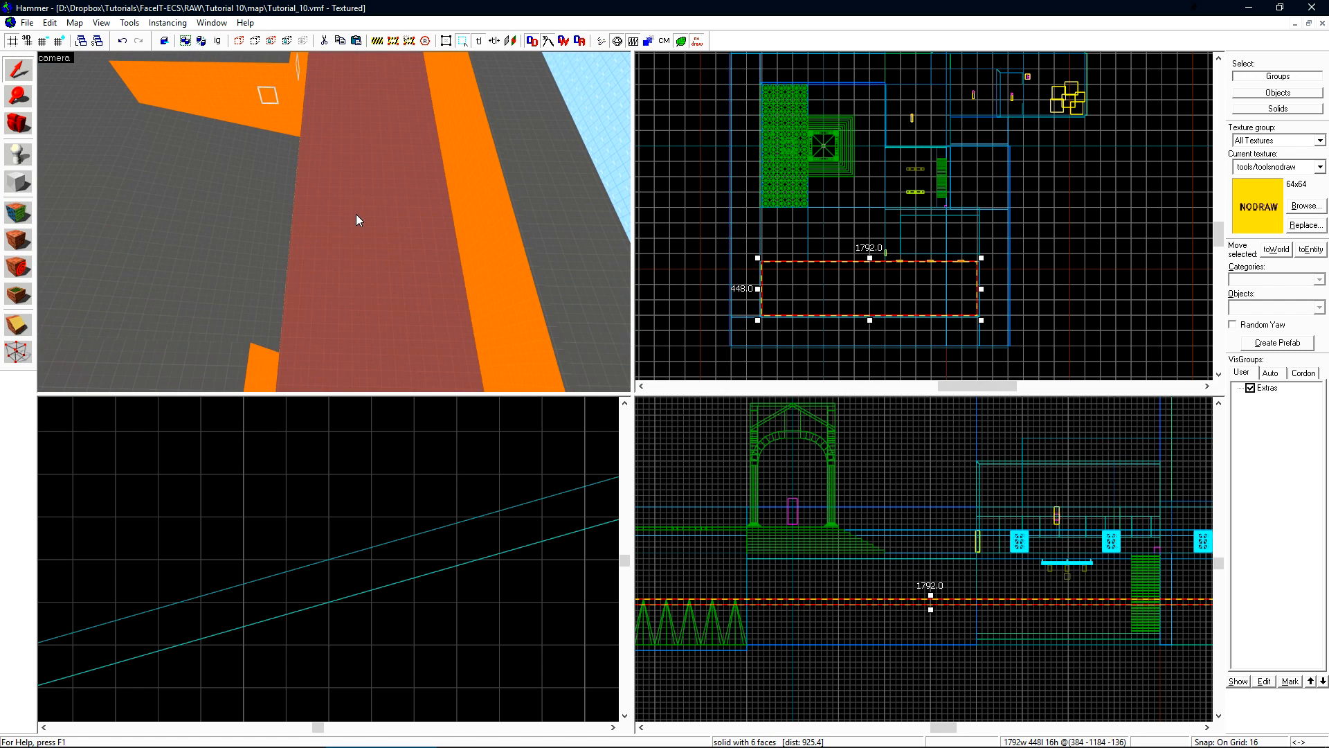
Apply the grass texture de_cbble/grass_alt/grass_b_blend to the top face of the flat ground brush.
{"action": "key", "text": "shift+a"}
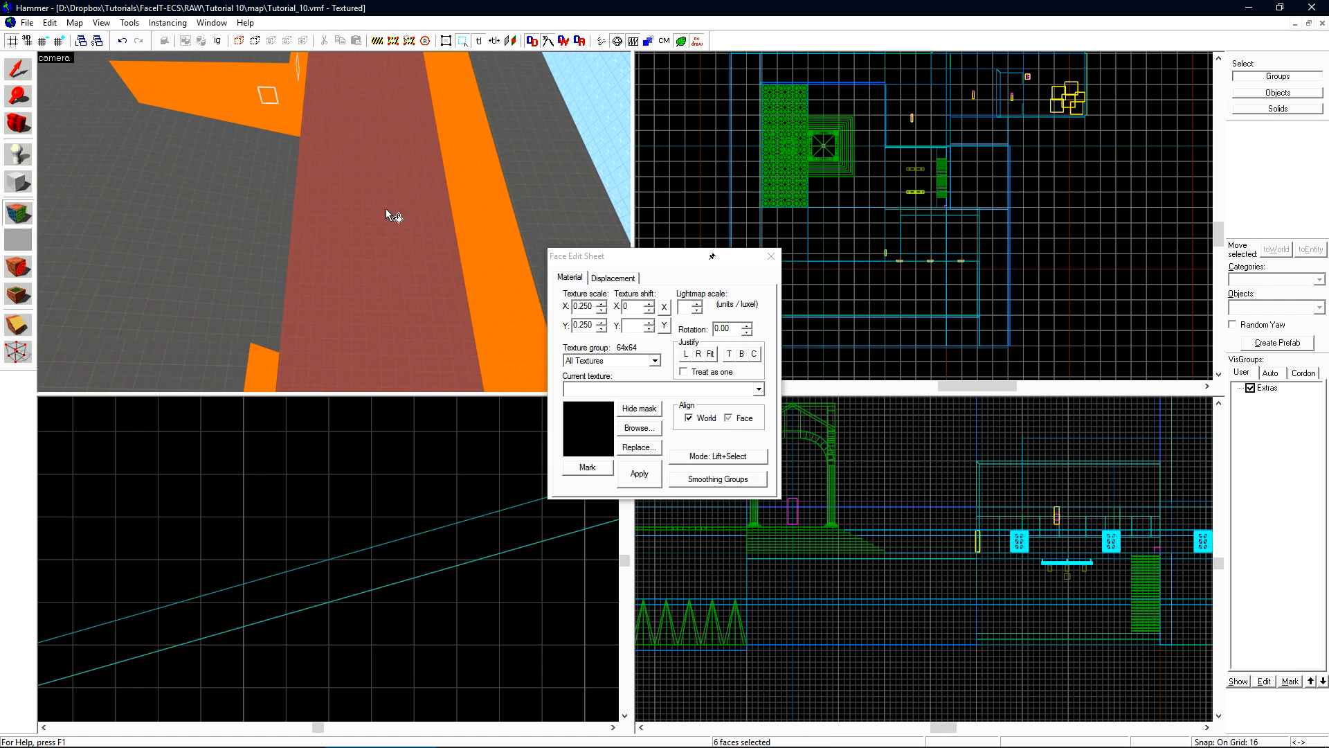
{"action": "left_click", "coordinate": [635, 428]}
{"action": "type", "text": "g"}
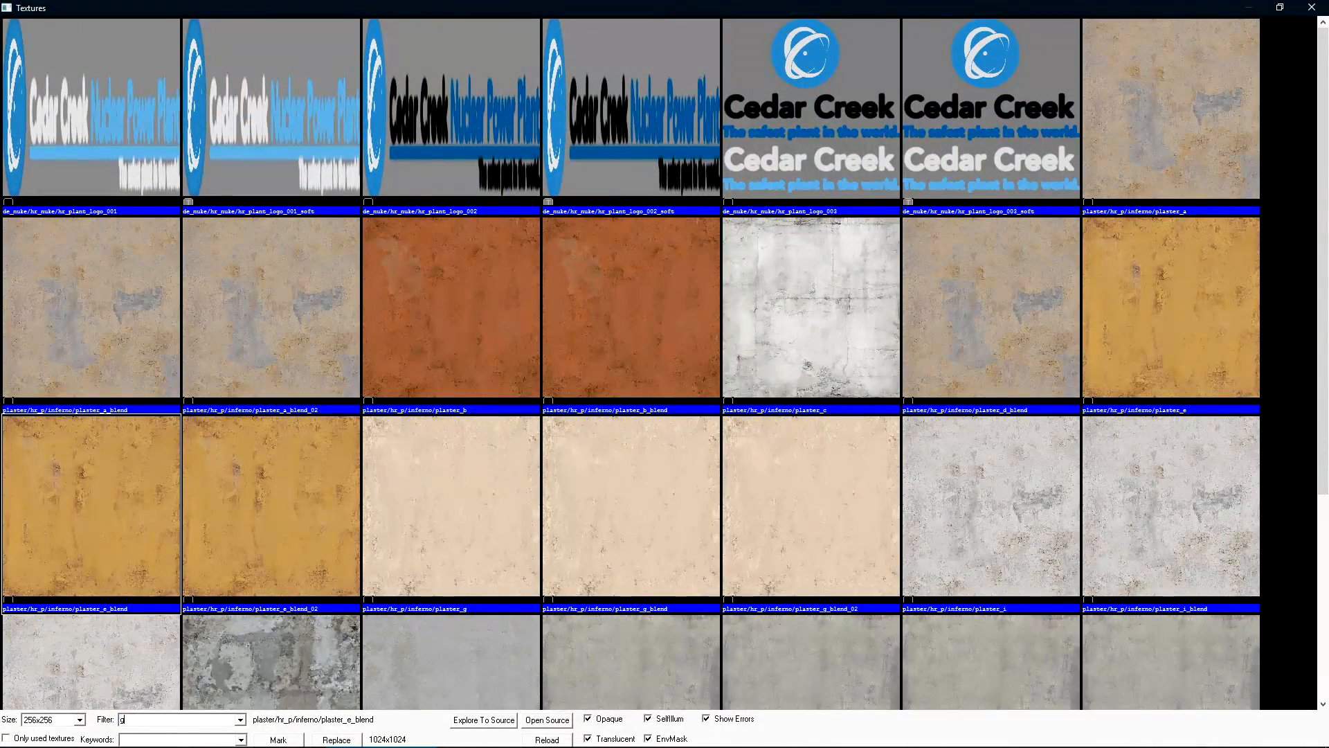
{"action": "type", "text": "rass"}
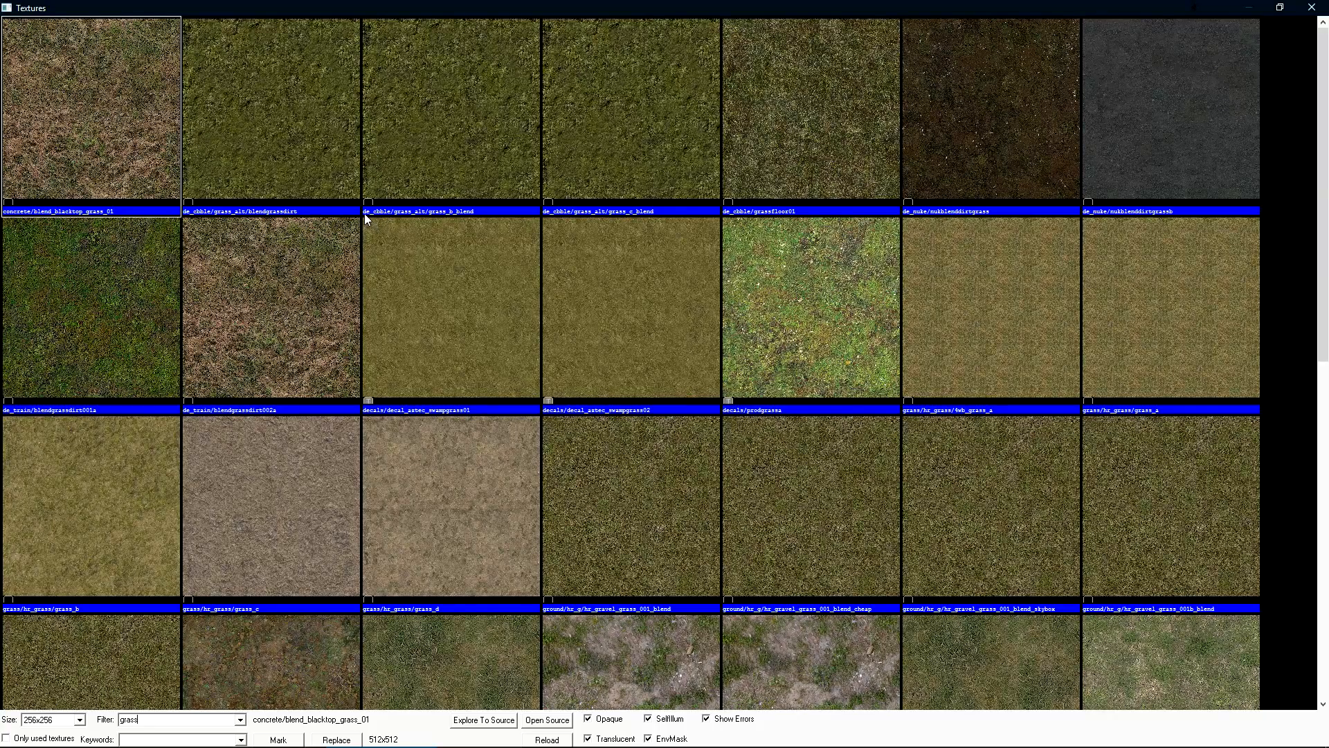
{"action": "double_click", "coordinate": [472, 153]}
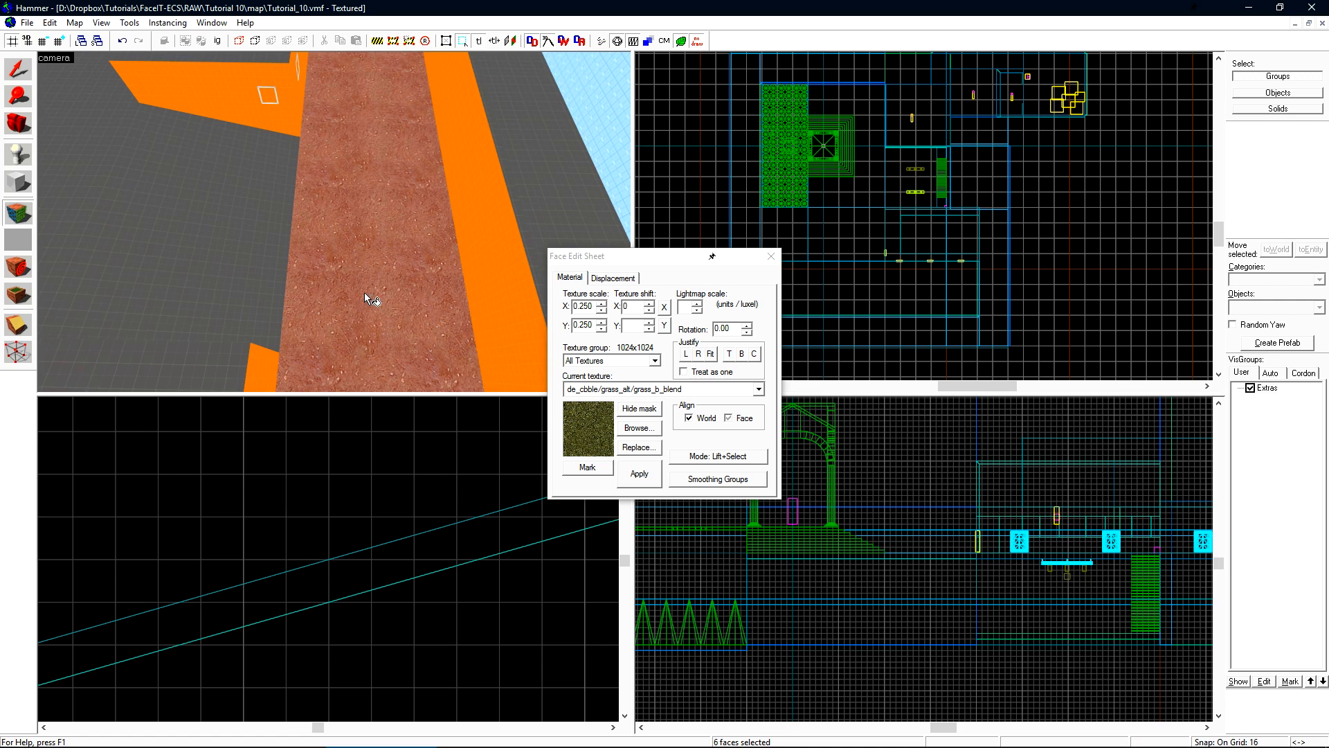
{"action": "left_click", "coordinate": [331, 259]}
{"action": "scroll", "coordinate": [377, 248], "scroll_direction": "up", "scroll_amount": 8}
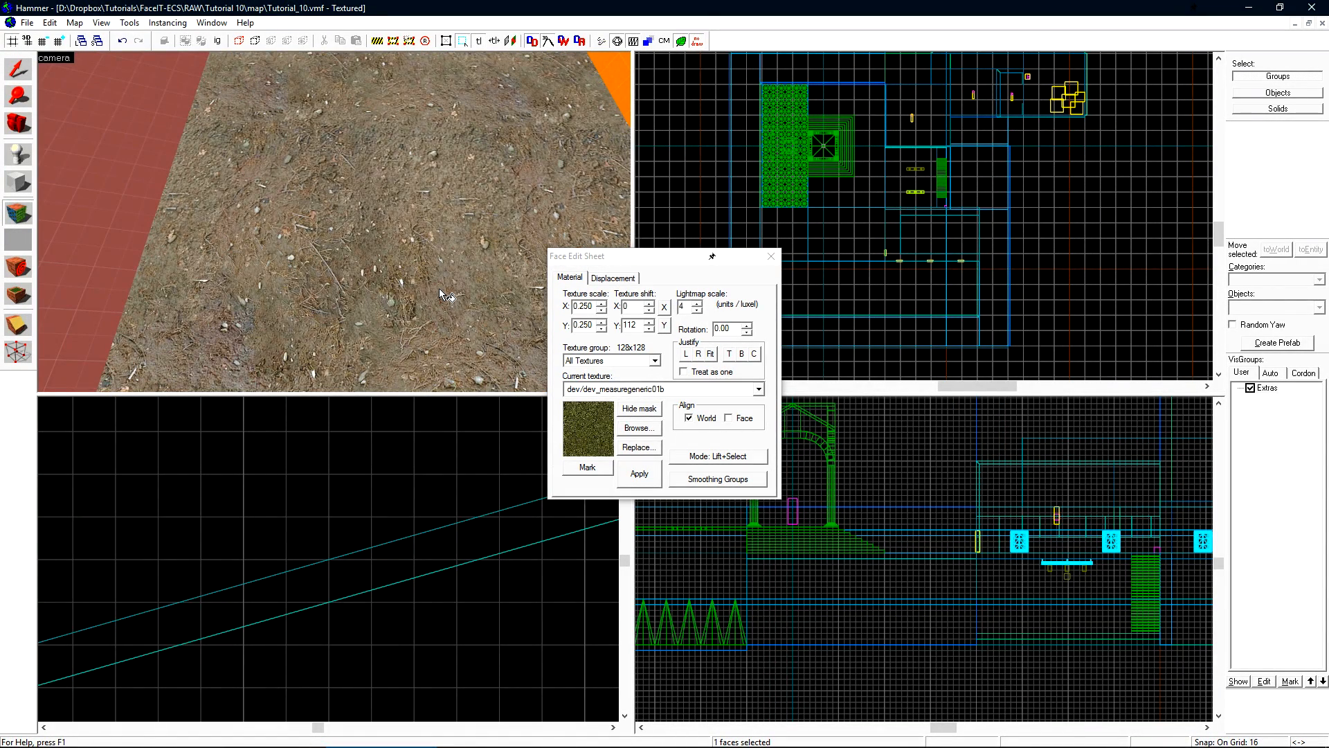
{"action": "left_click", "coordinate": [439, 288]}
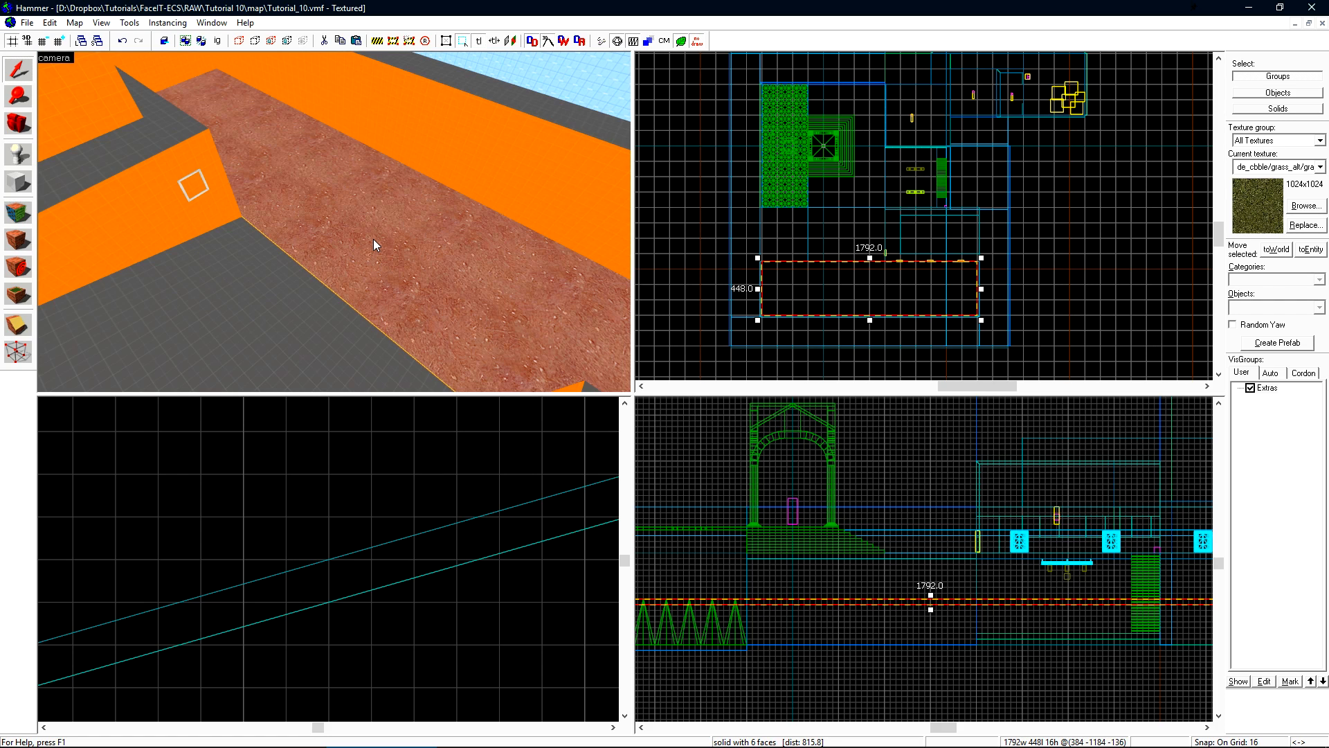
Reopen the Face Edit Sheet for the ground brush, move it clear of the 3D view, and select only the top face.
{"action": "key", "text": "shift+a"}
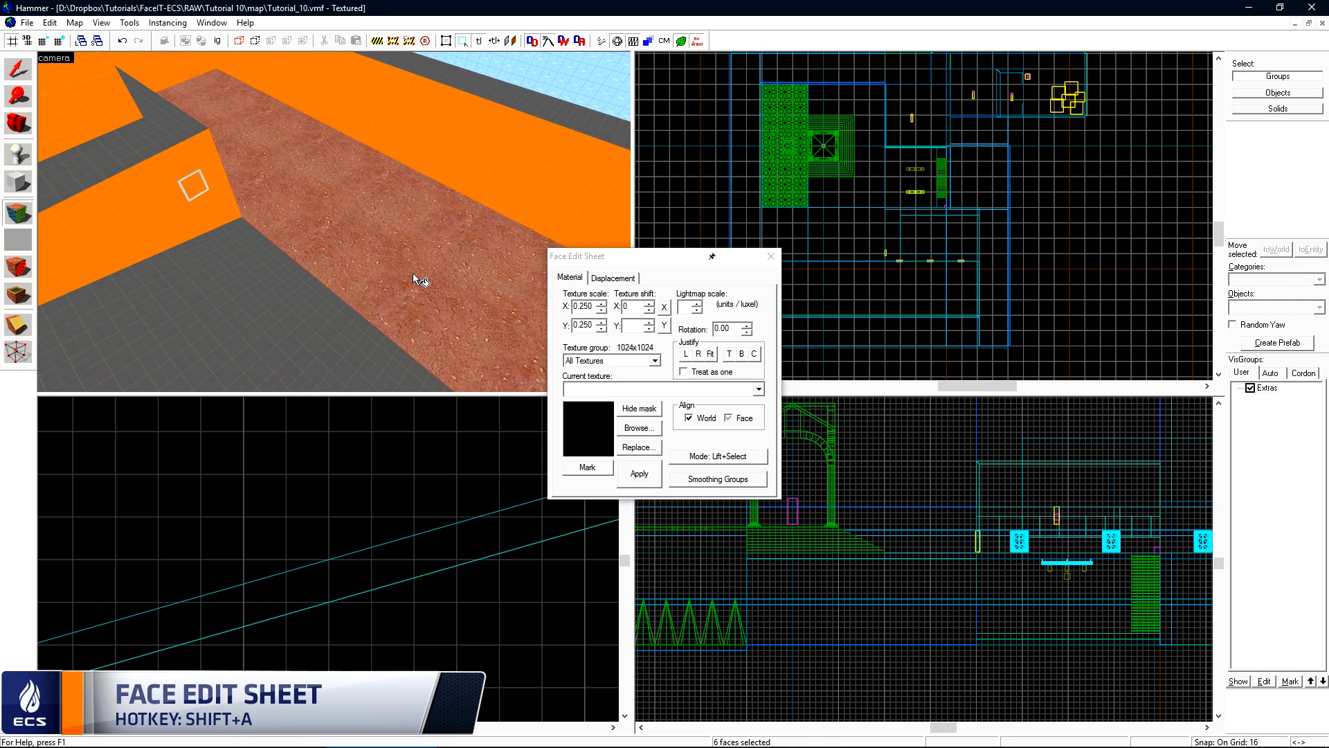
{"action": "left_click_drag", "start_coordinate": [623, 266], "coordinate": [842, 370]}
{"action": "left_click", "coordinate": [433, 236]}
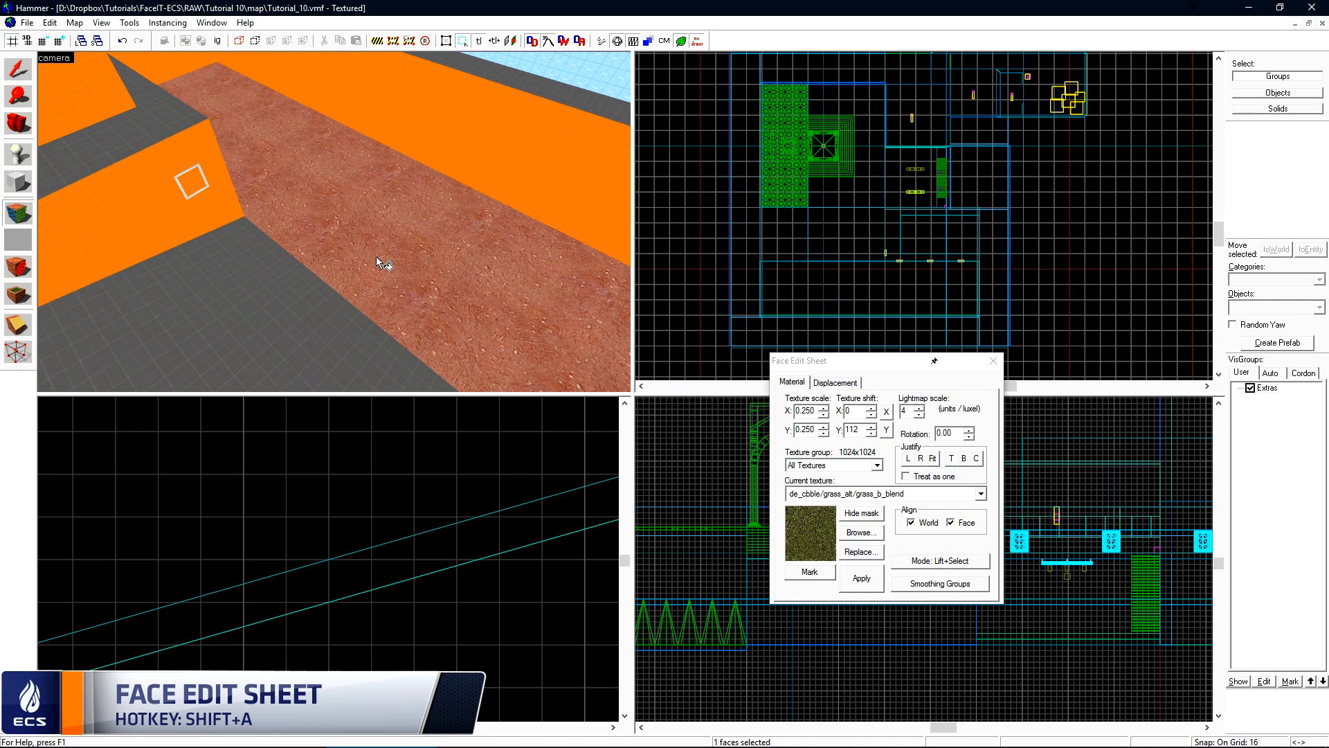
Hide everything except the ground brush and select its top face for face editing.
{"action": "key", "text": "shift+s"}
{"action": "key", "text": "ctrl+h"}
{"action": "key", "text": "shift+a"}
{"action": "left_click", "coordinate": [418, 237]}
{"action": "key", "text": "d"}
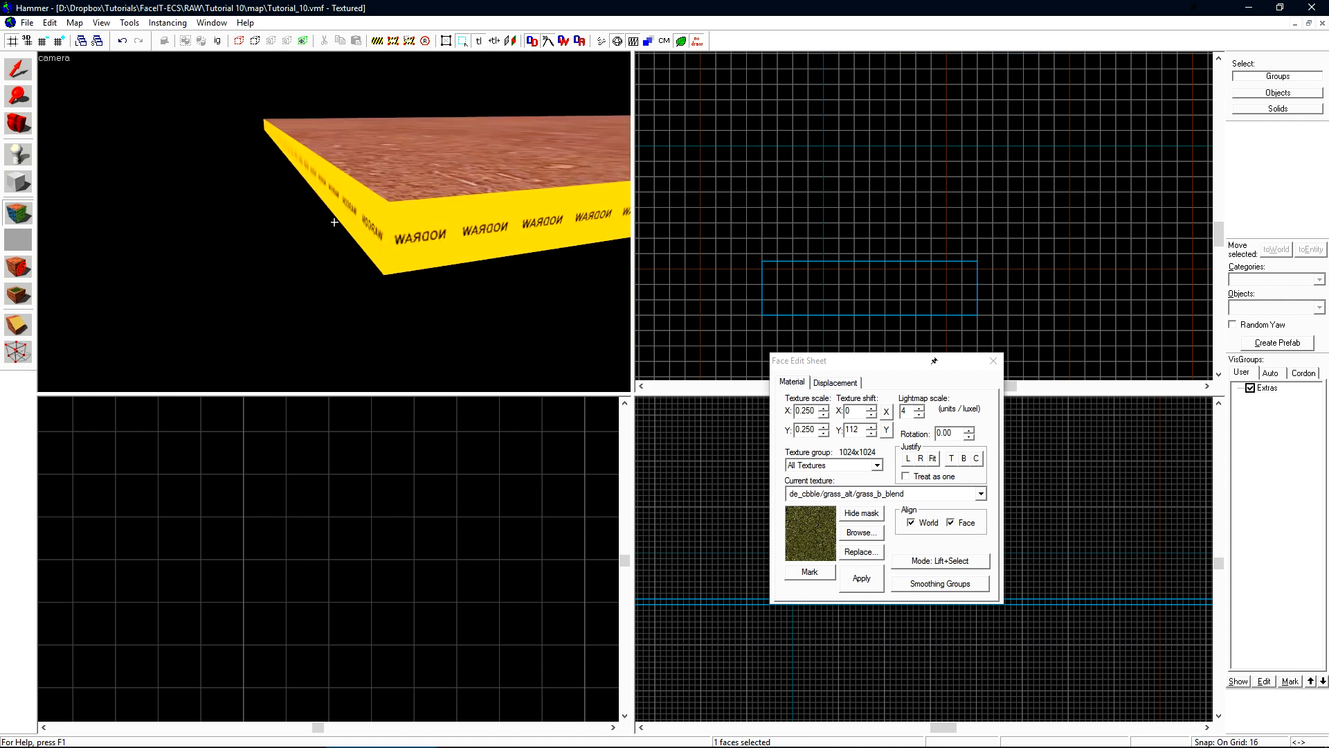
{"action": "key", "text": "z"}
{"action": "key", "text": "d"}
{"action": "key", "text": "z"}
{"action": "key", "text": "z"}
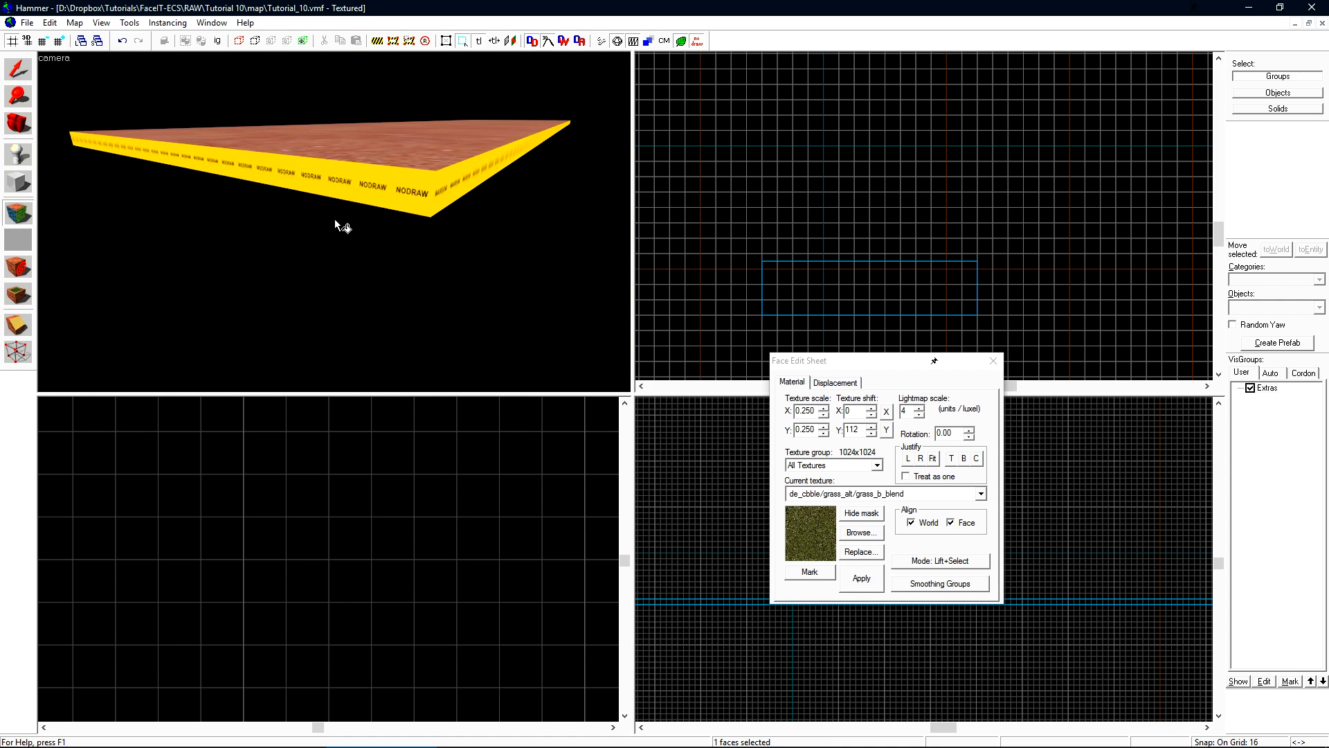
Create a displacement with power 3 on the ground brush's top face.
{"action": "left_click", "coordinate": [835, 382]}
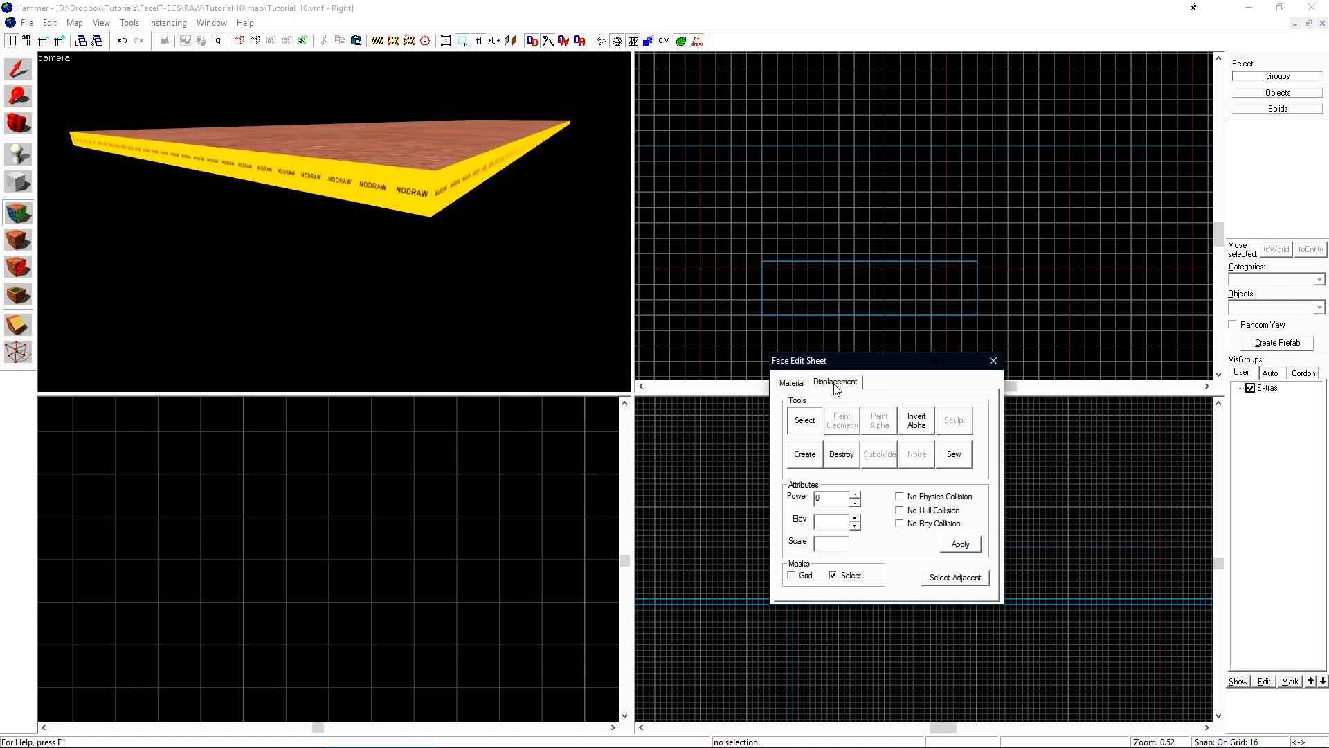
{"action": "left_click", "coordinate": [817, 454]}
{"action": "left_click_drag", "start_coordinate": [863, 457], "coordinate": [840, 426]}
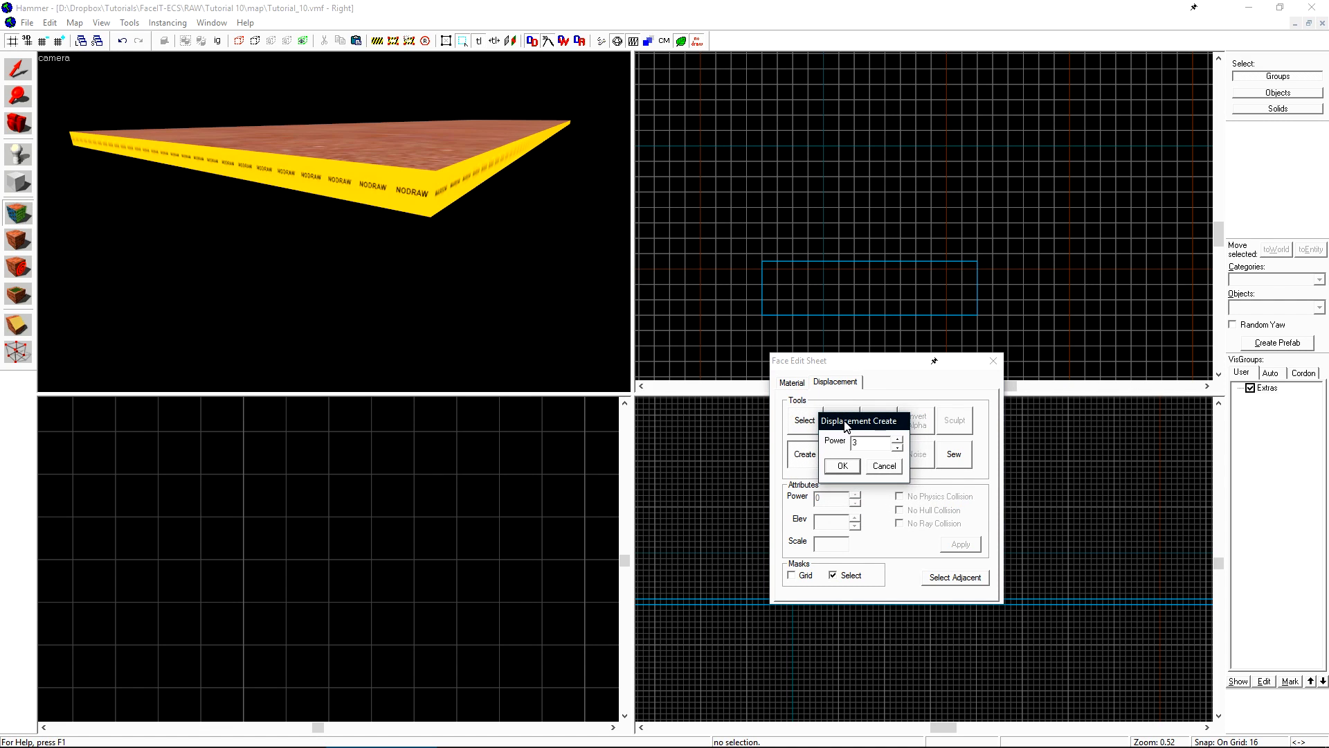
{"action": "left_click", "coordinate": [897, 438]}
{"action": "left_click", "coordinate": [842, 465]}
Maximize the 3D view, try a power of 4 on the displacement, and set its power back to 3.
{"action": "key", "text": "z"}
{"action": "key", "text": "w"}
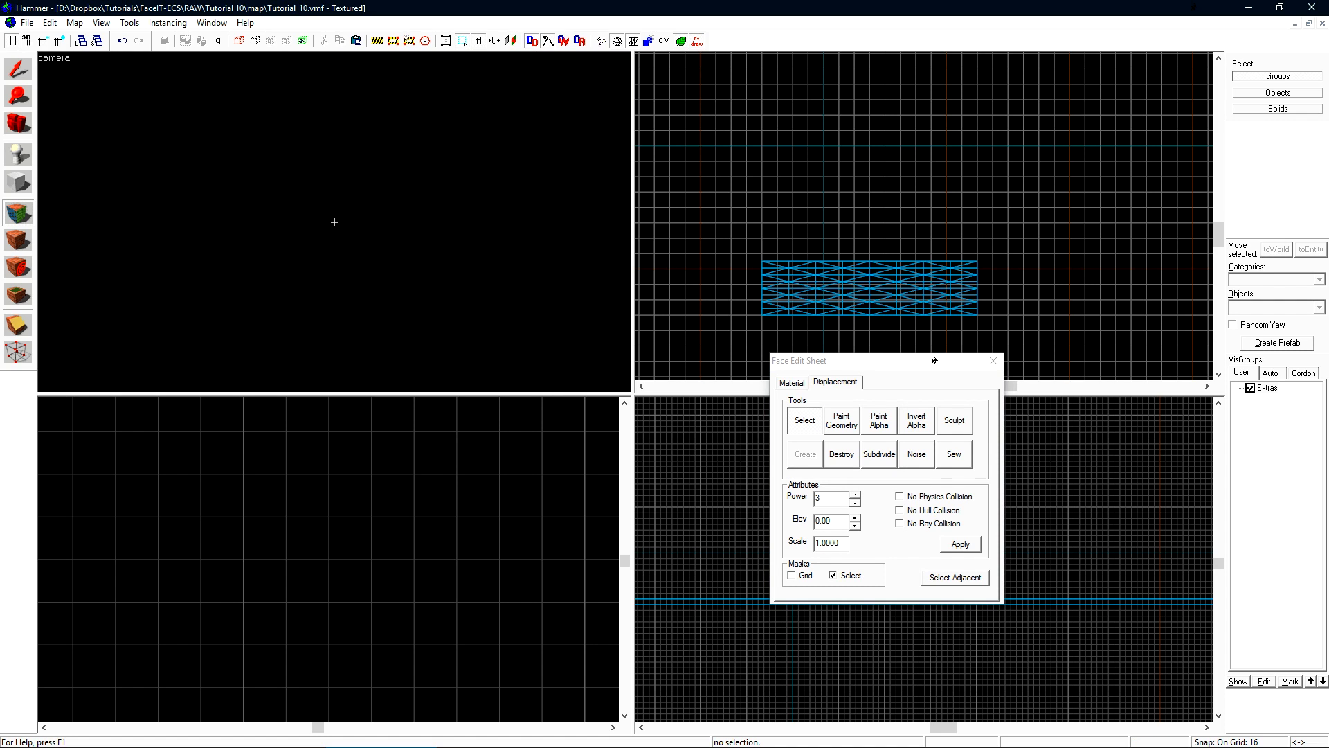
{"action": "key", "text": "z"}
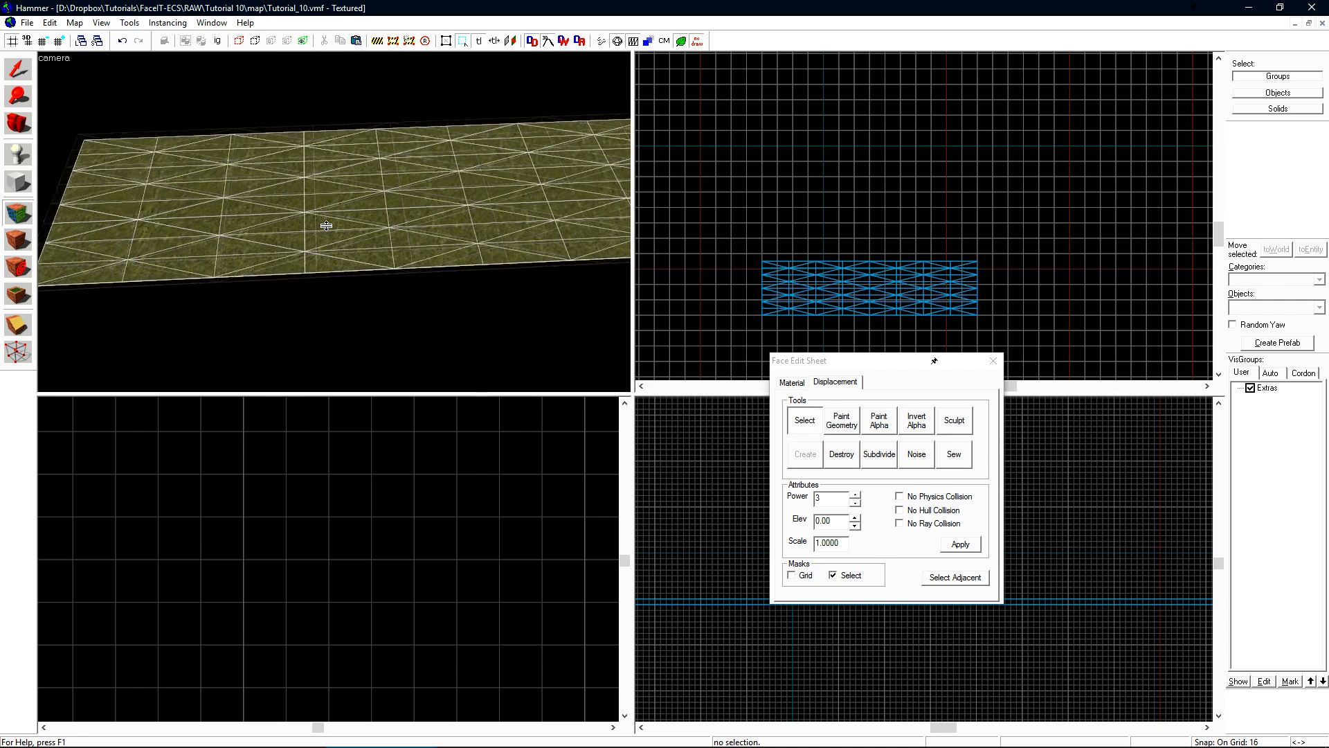
{"action": "key", "text": "shift+z"}
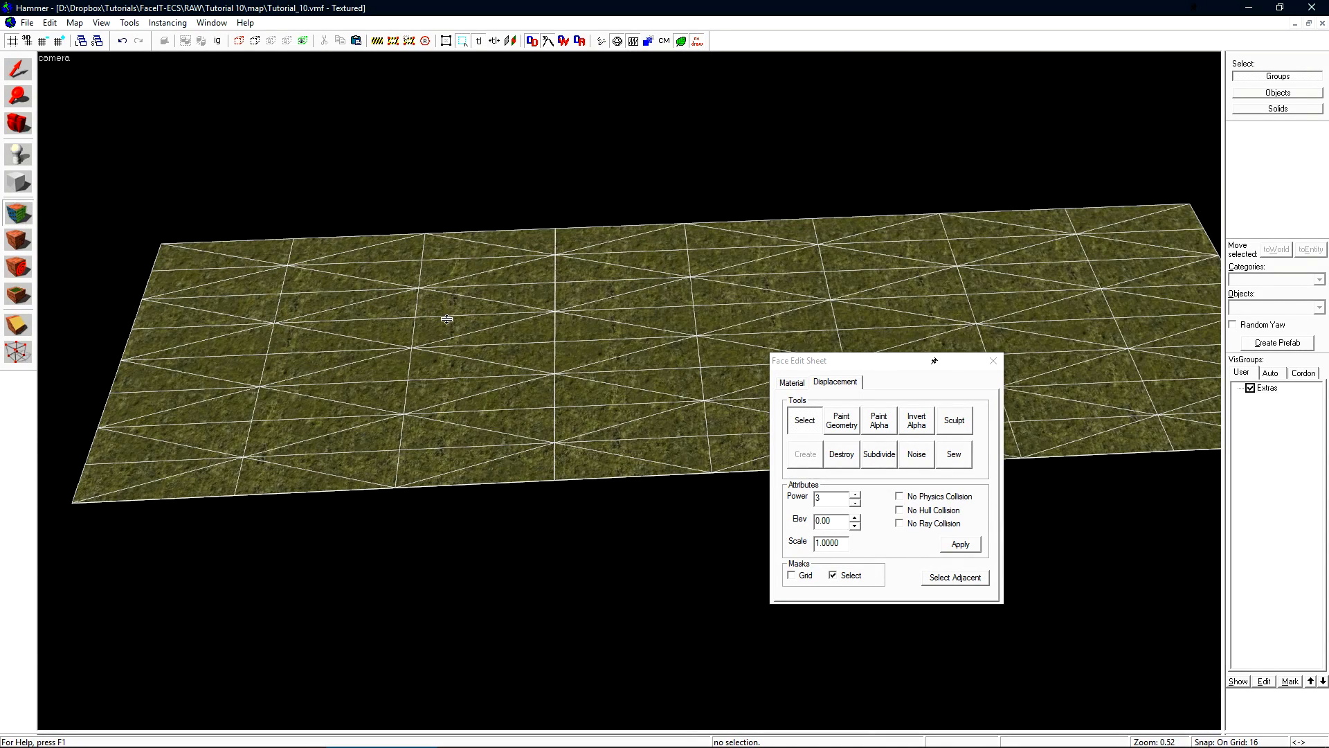
{"action": "left_click", "coordinate": [856, 494]}
{"action": "left_click", "coordinate": [960, 544]}
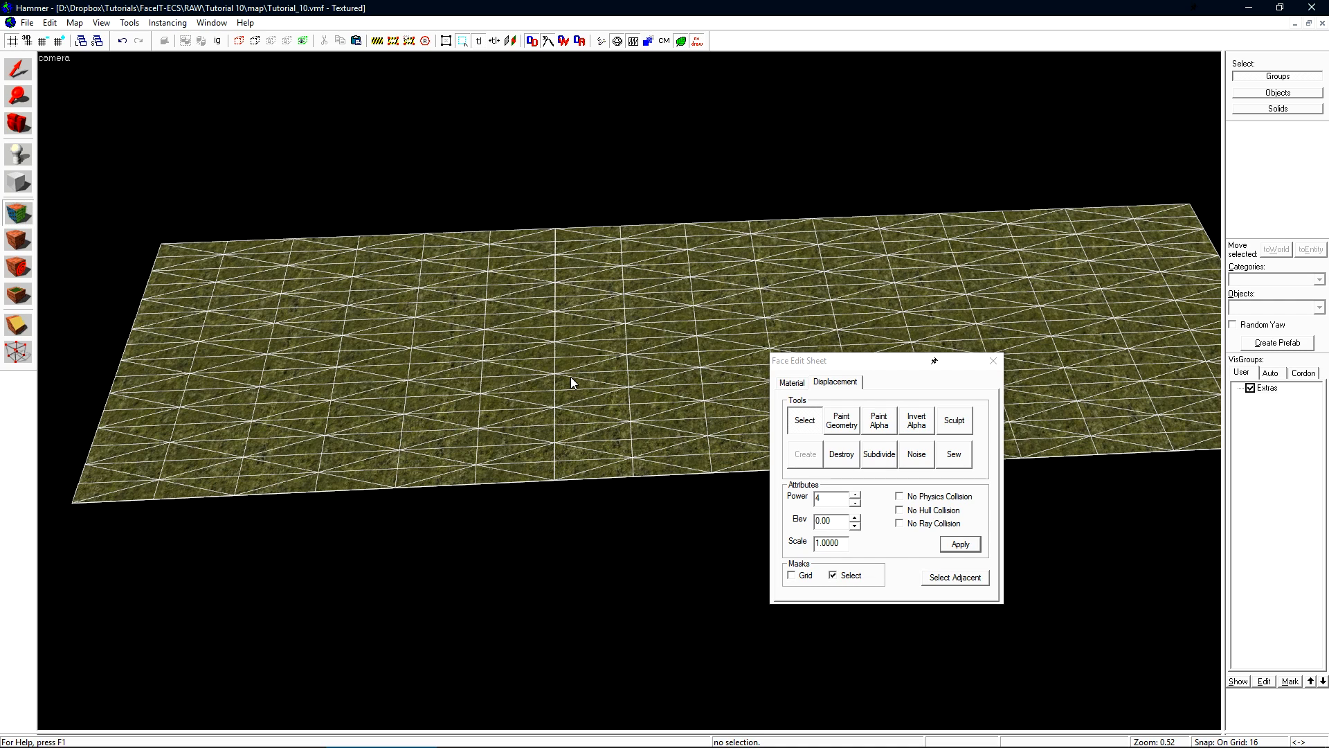
{"action": "left_click", "coordinate": [856, 504]}
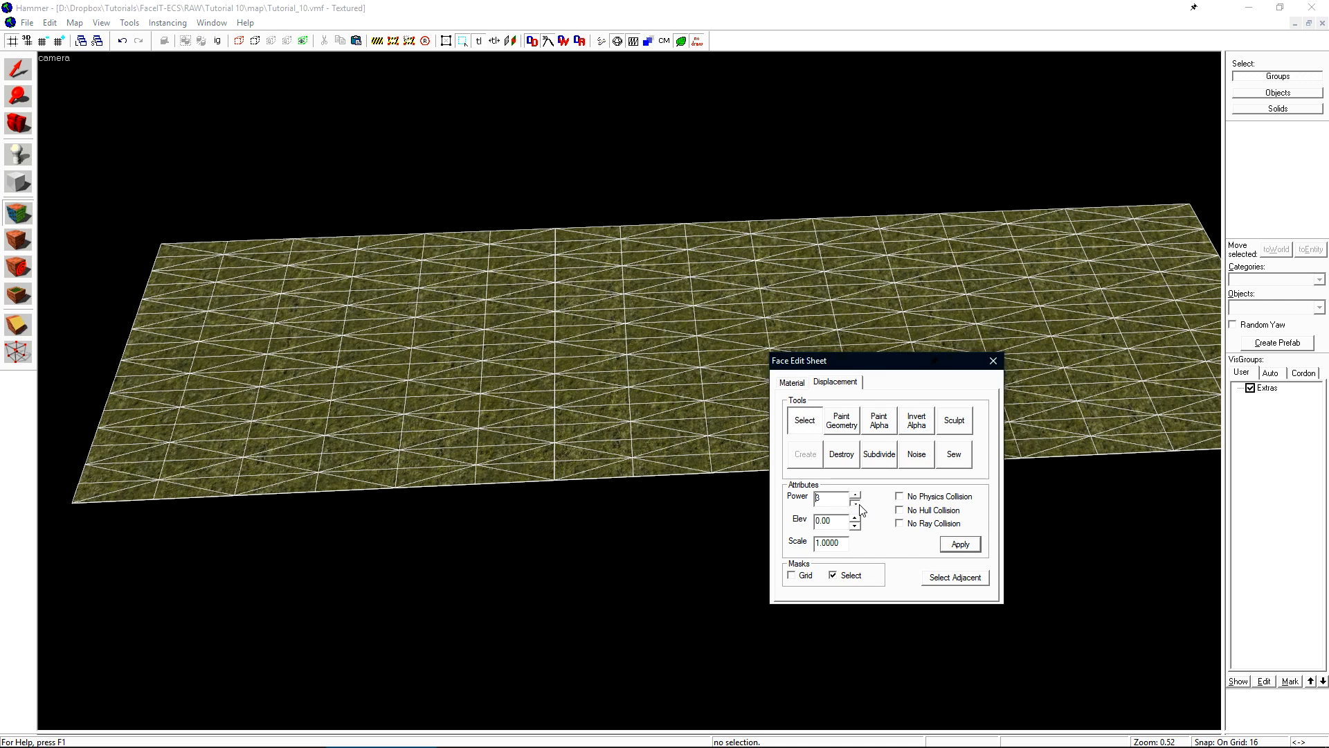
{"action": "left_click", "coordinate": [954, 545]}
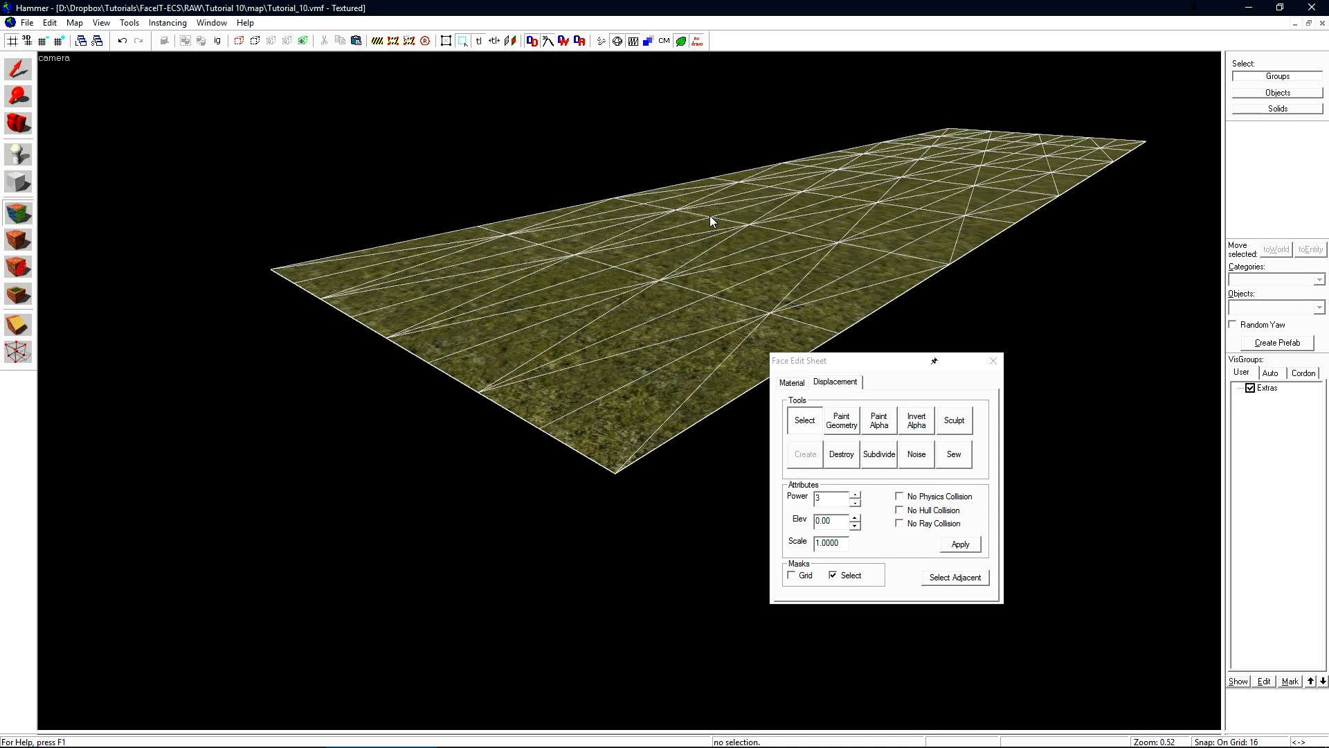
Destroy the displacement on the ground brush and inspect the restored brush's edges.
{"action": "left_click", "coordinate": [853, 460]}
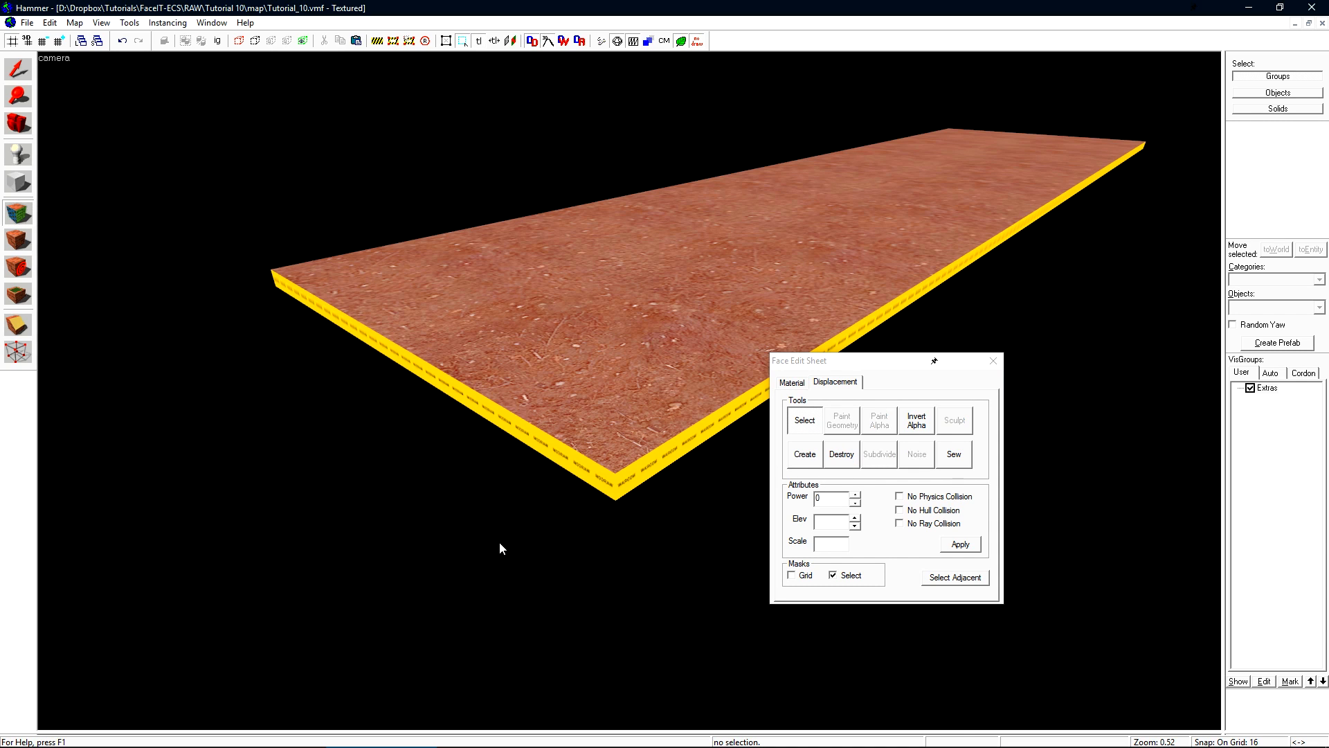
{"action": "key", "text": "z"}
{"action": "key", "text": "d"}
{"action": "key", "text": "w"}
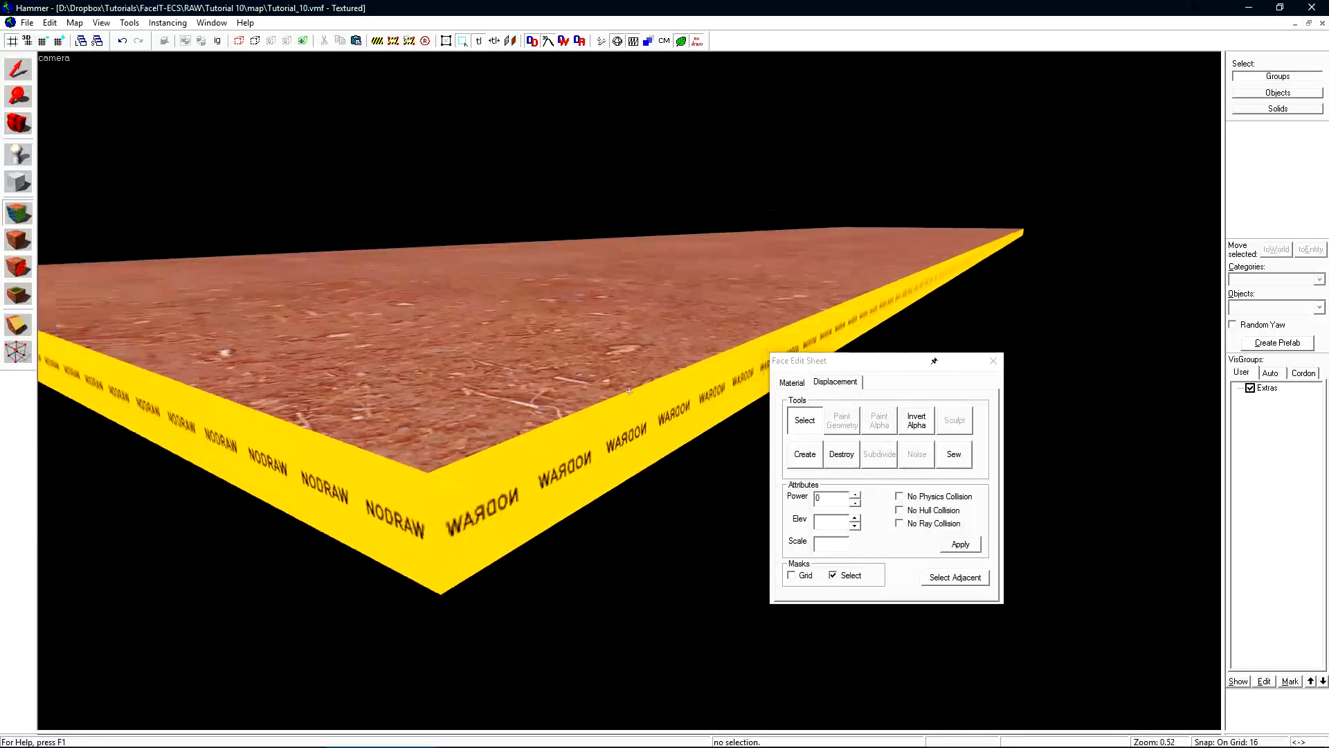
{"action": "key", "text": "s"}
{"action": "key", "text": "z"}
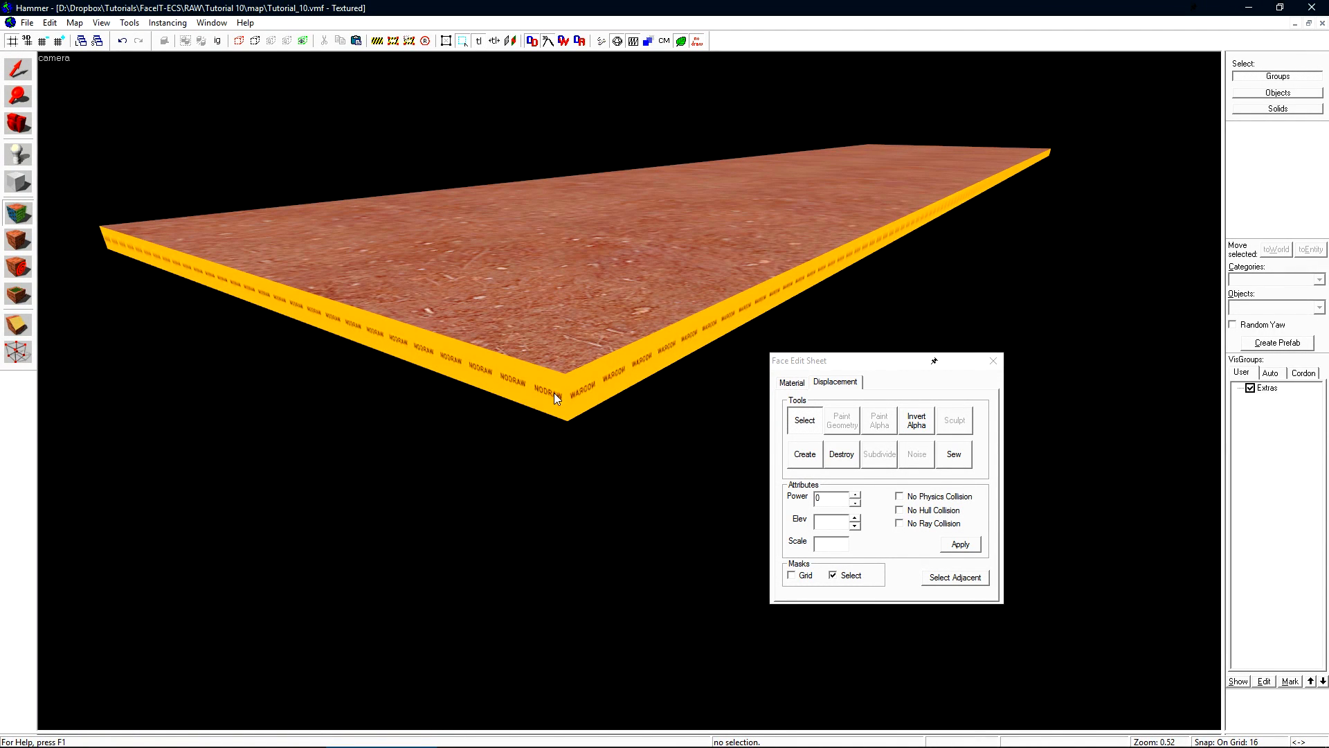
Create displacements with power 3 on all faces of the ground brush.
{"action": "key", "text": "z"}
{"action": "key", "text": "z"}
{"action": "left_click", "coordinate": [811, 460]}
{"action": "left_click", "coordinate": [864, 494]}
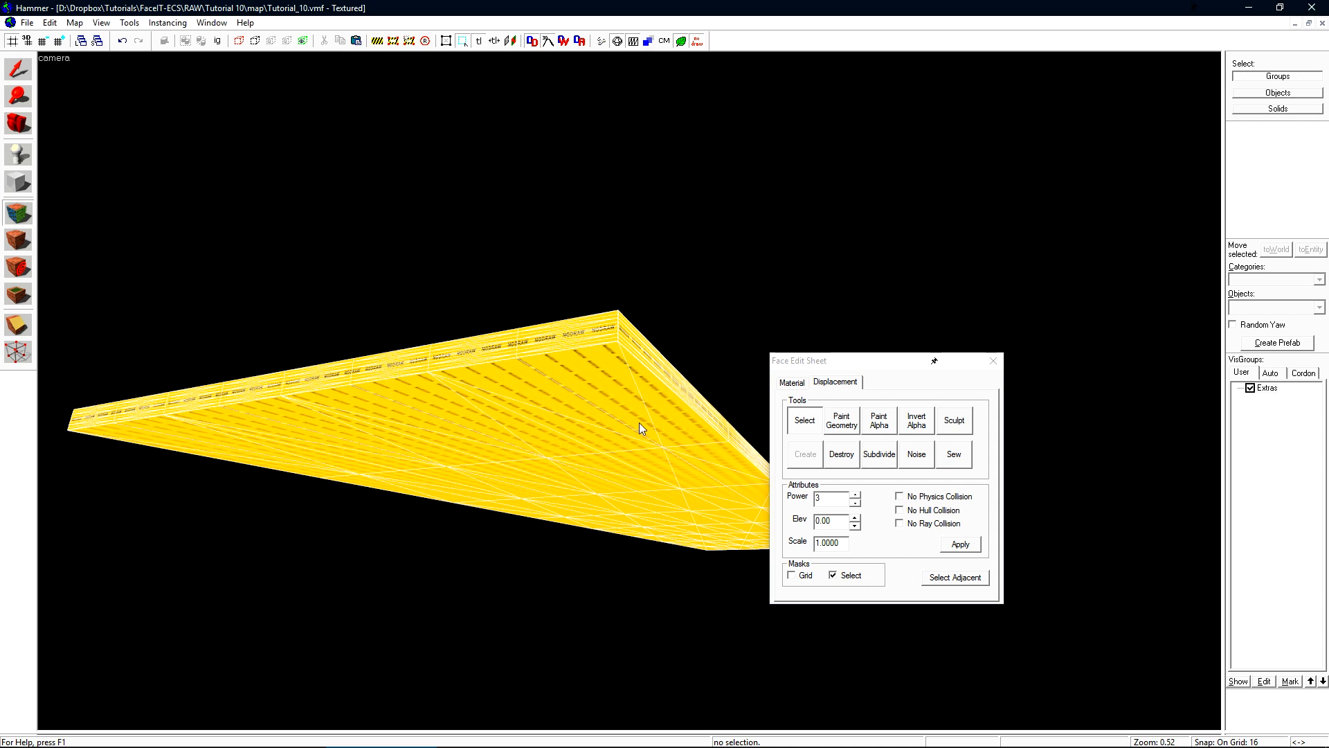
Examine the displacement grids on the ground brush's top, side and bottom faces from below and around its edges.
{"action": "key", "text": "z"}
{"action": "key", "text": "z"}
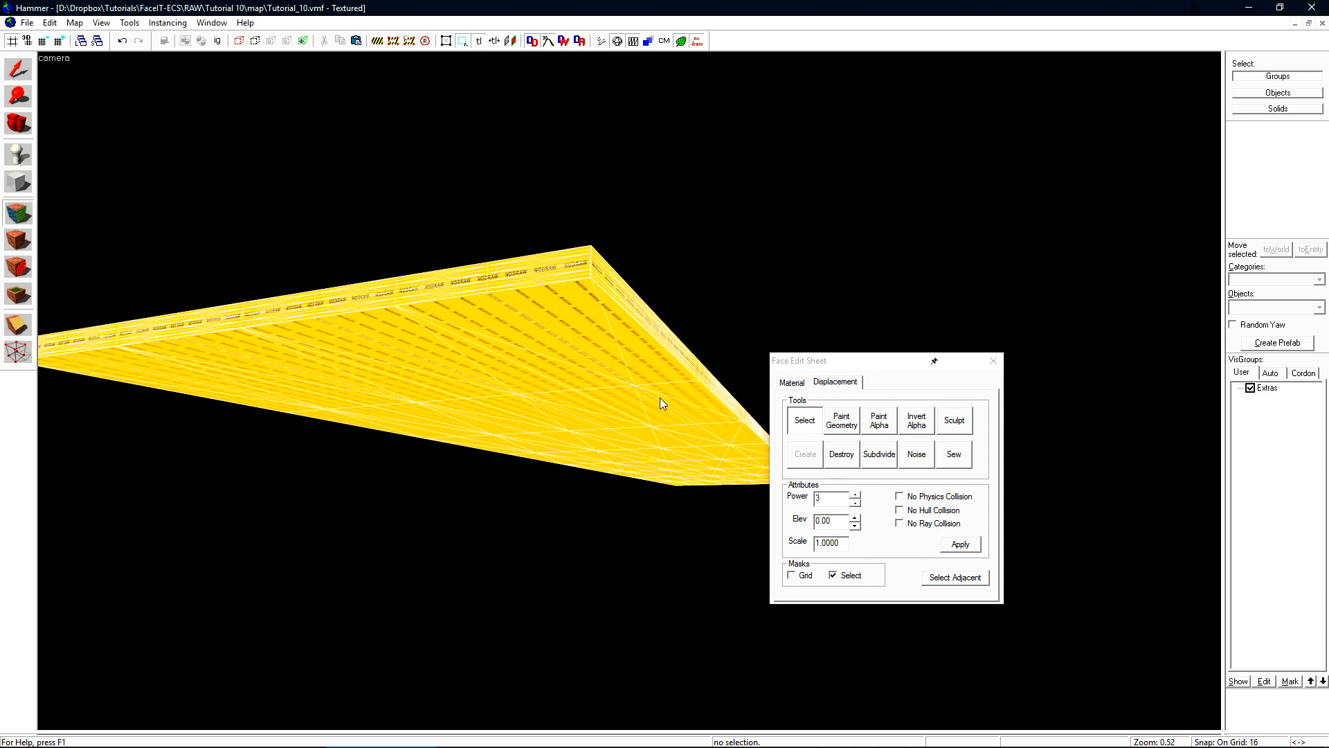
{"action": "key", "text": "z"}
{"action": "key", "text": "z"}
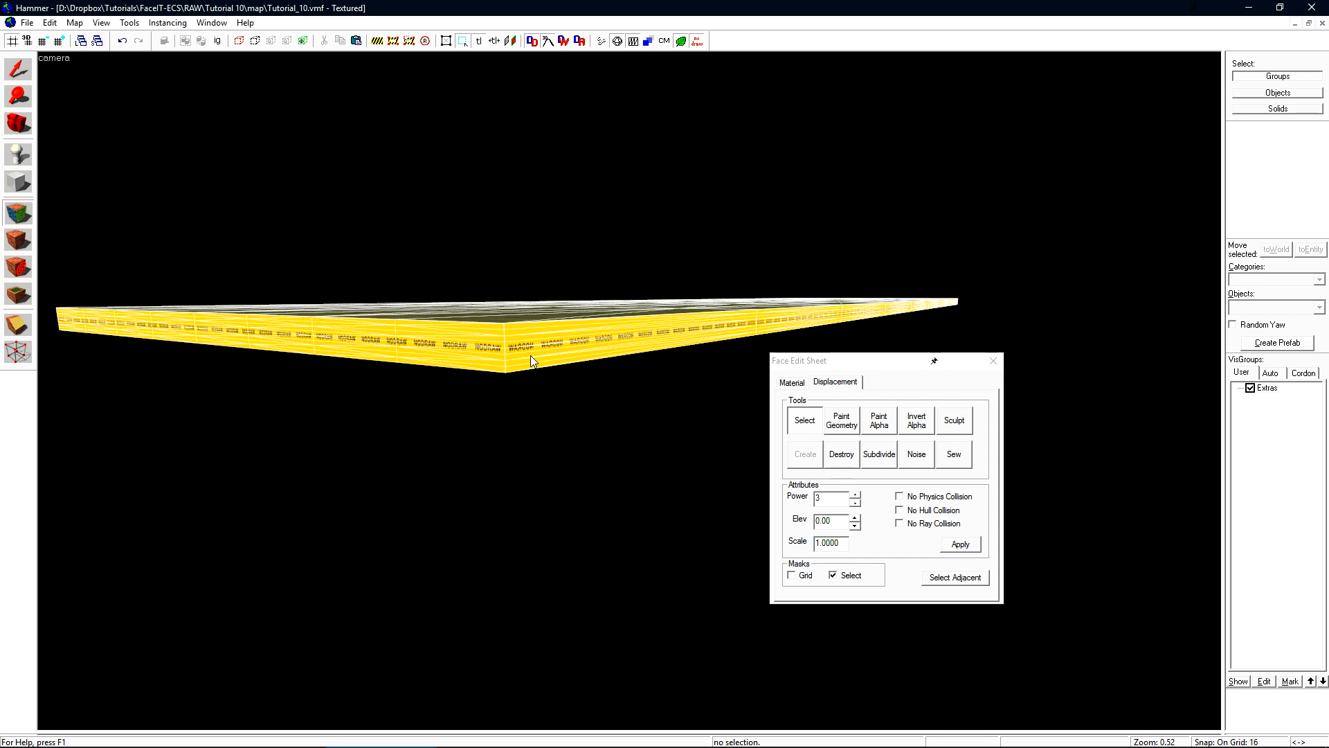
{"action": "key", "text": "a"}
{"action": "key", "text": "w"}
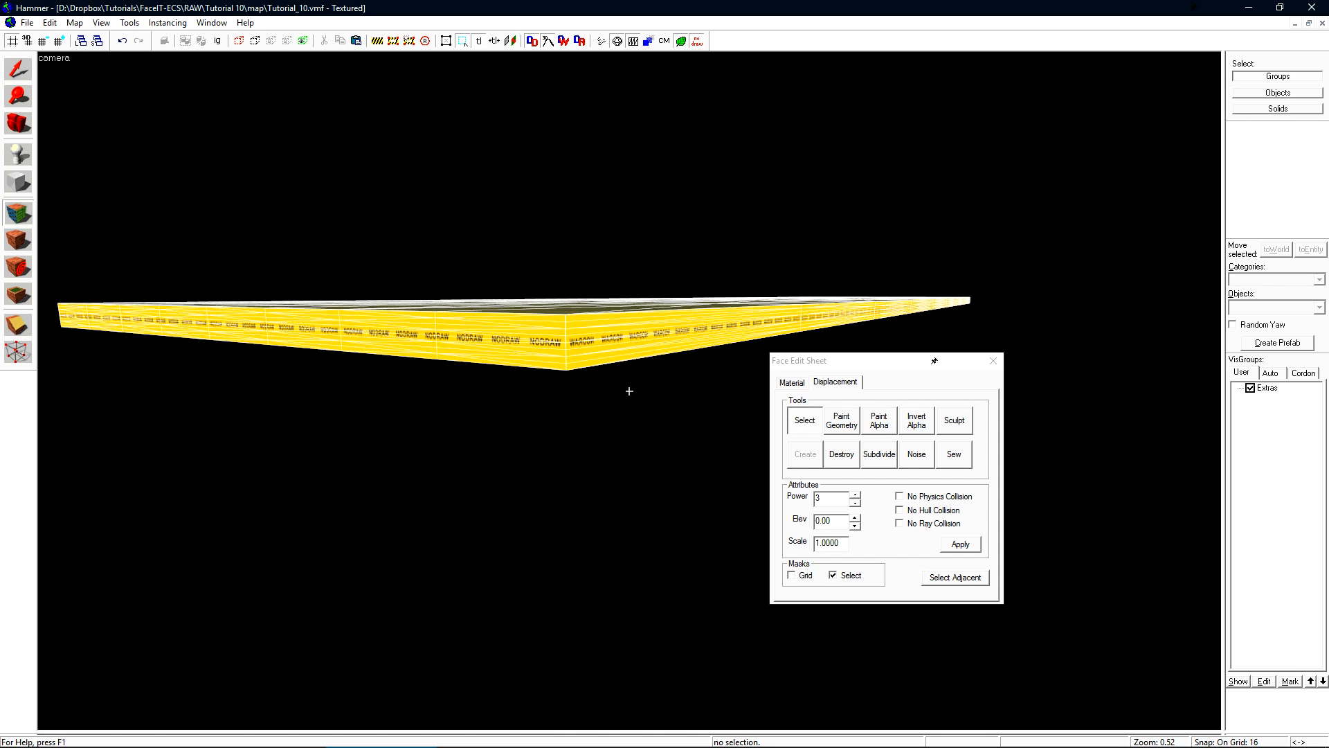
{"action": "key", "text": "a"}
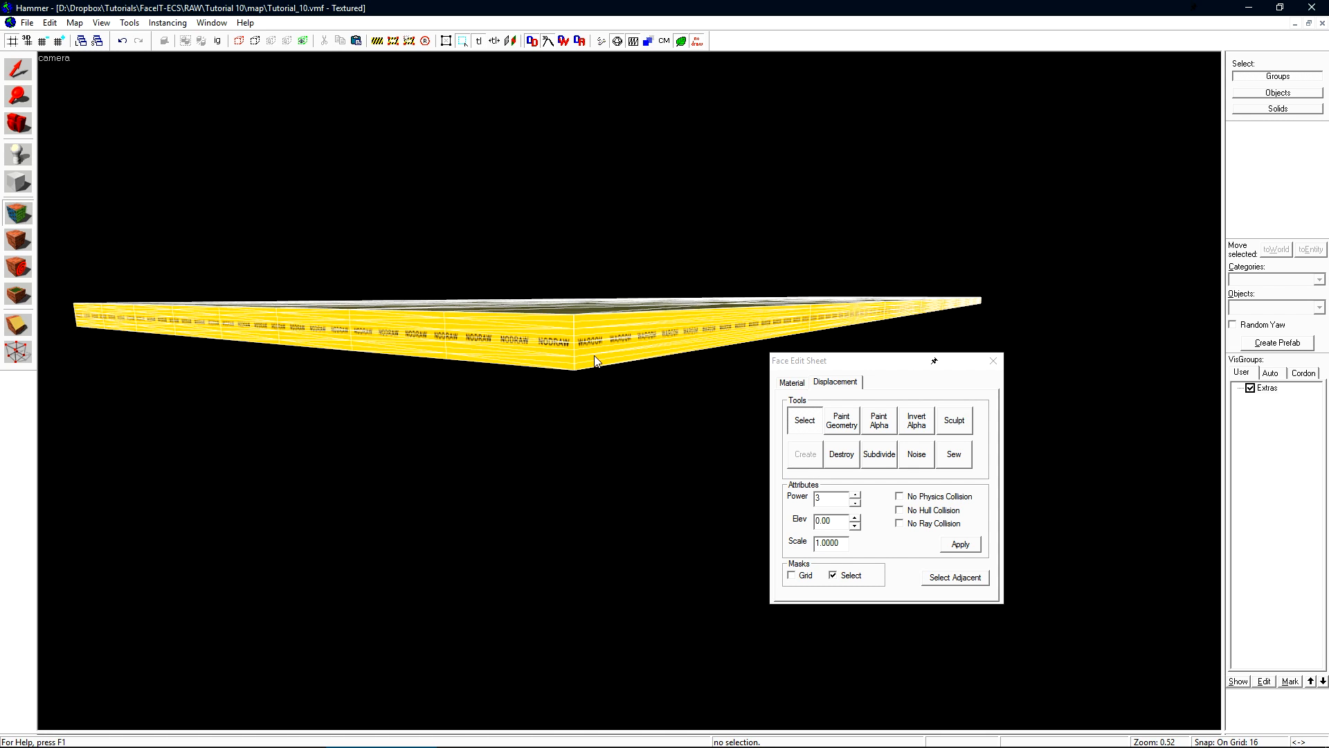
{"action": "key", "text": "z"}
{"action": "key", "text": "w"}
{"action": "key", "text": "s"}
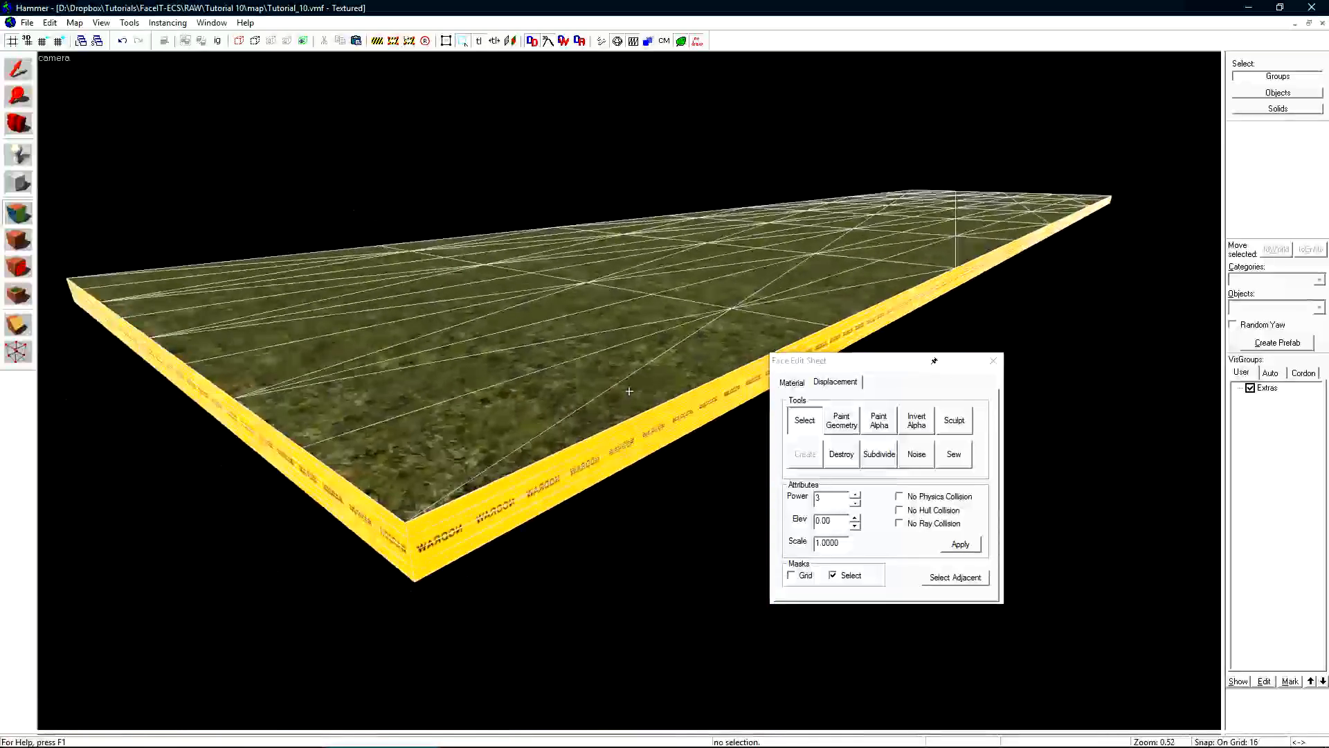
{"action": "key", "text": "z"}
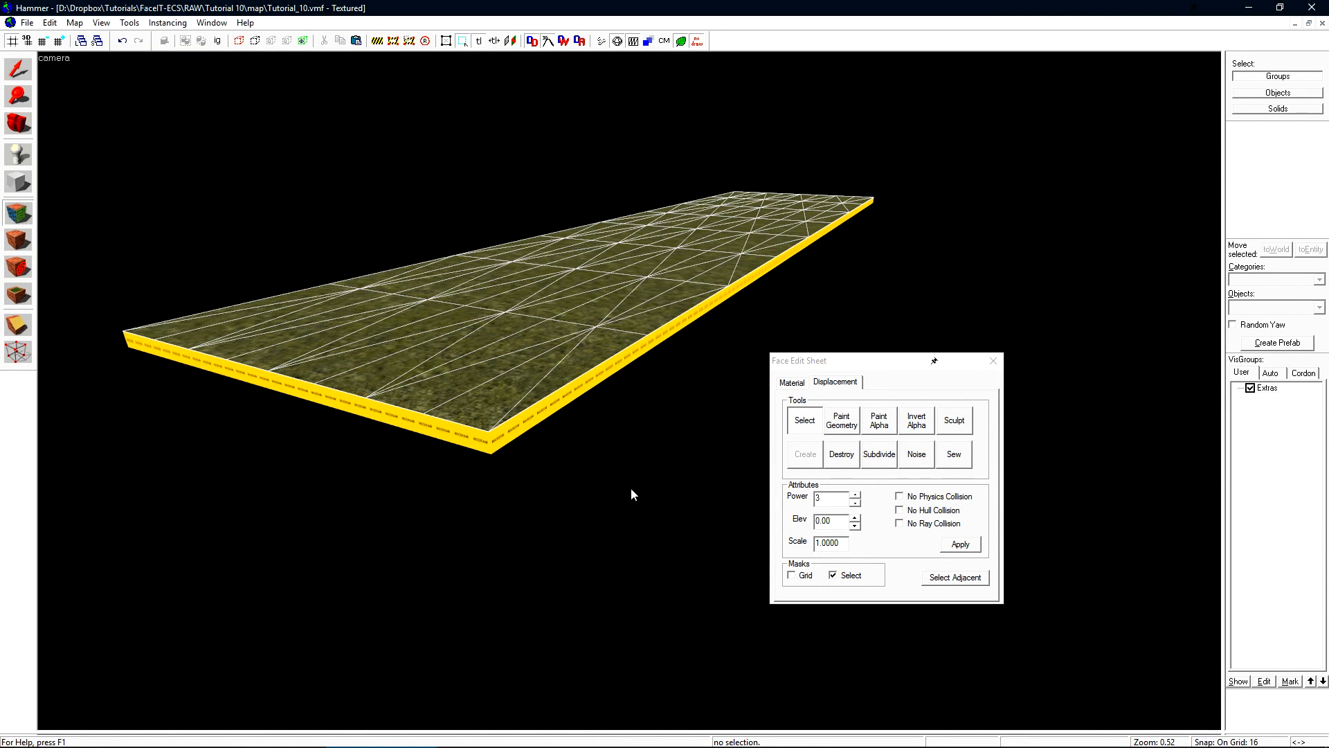
Destroy the displacements on the ground brush's side and bottom faces, keeping only the top face as a displacement.
{"action": "left_click", "coordinate": [525, 345], "text": "shift"}
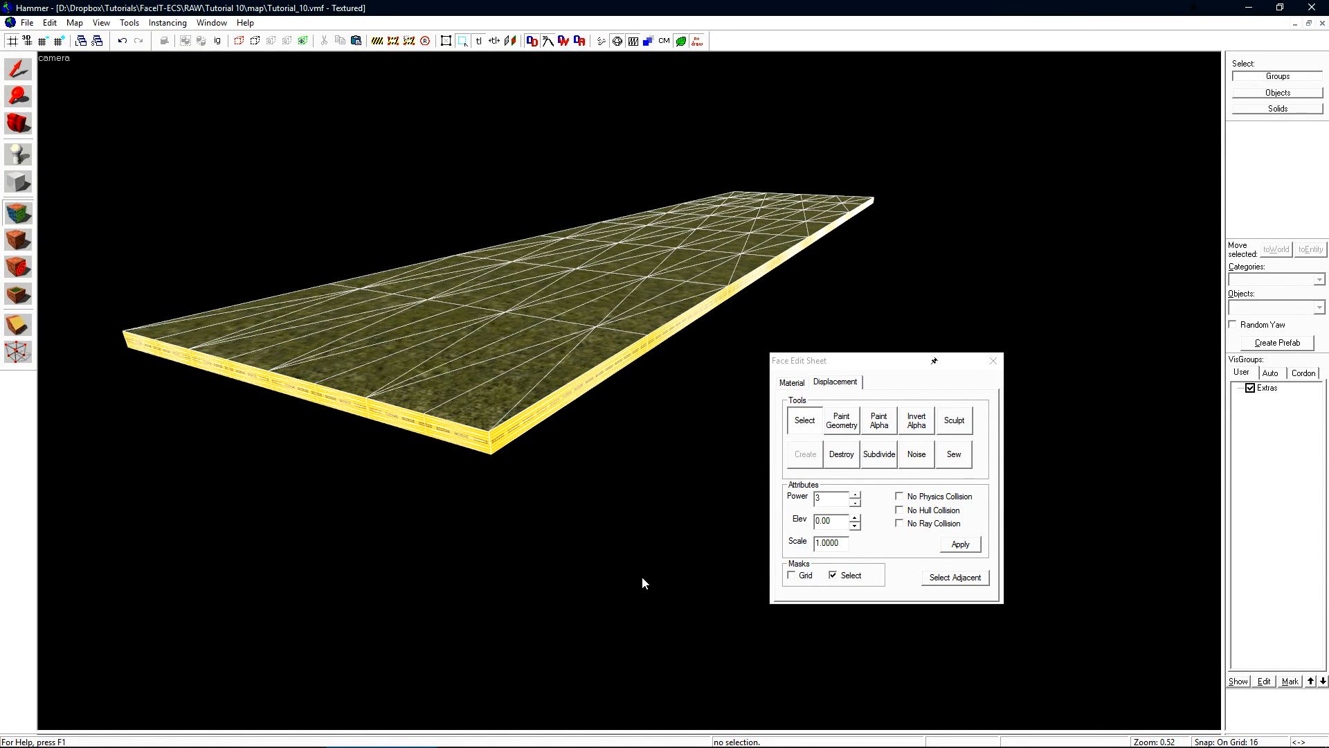
{"action": "left_click", "coordinate": [522, 345], "text": "ctrl"}
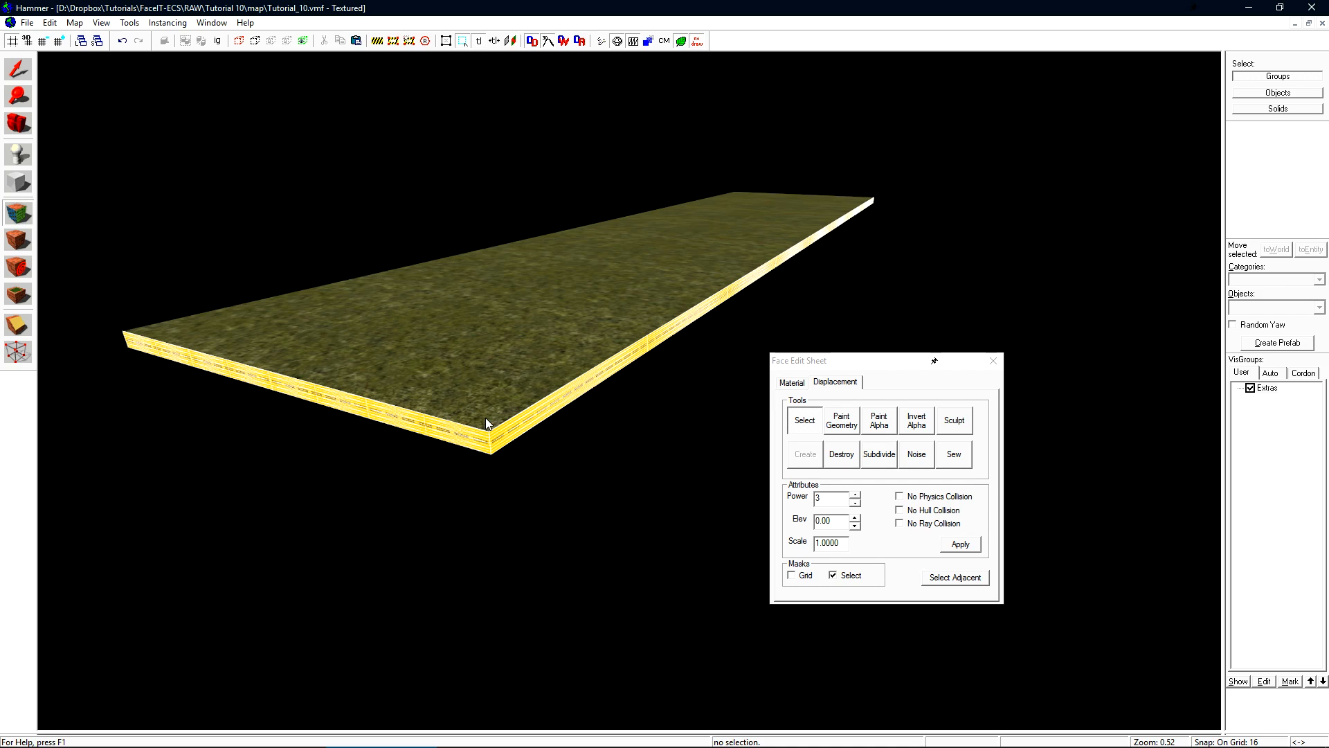
{"action": "left_click", "coordinate": [850, 457]}
{"action": "key", "text": "z"}
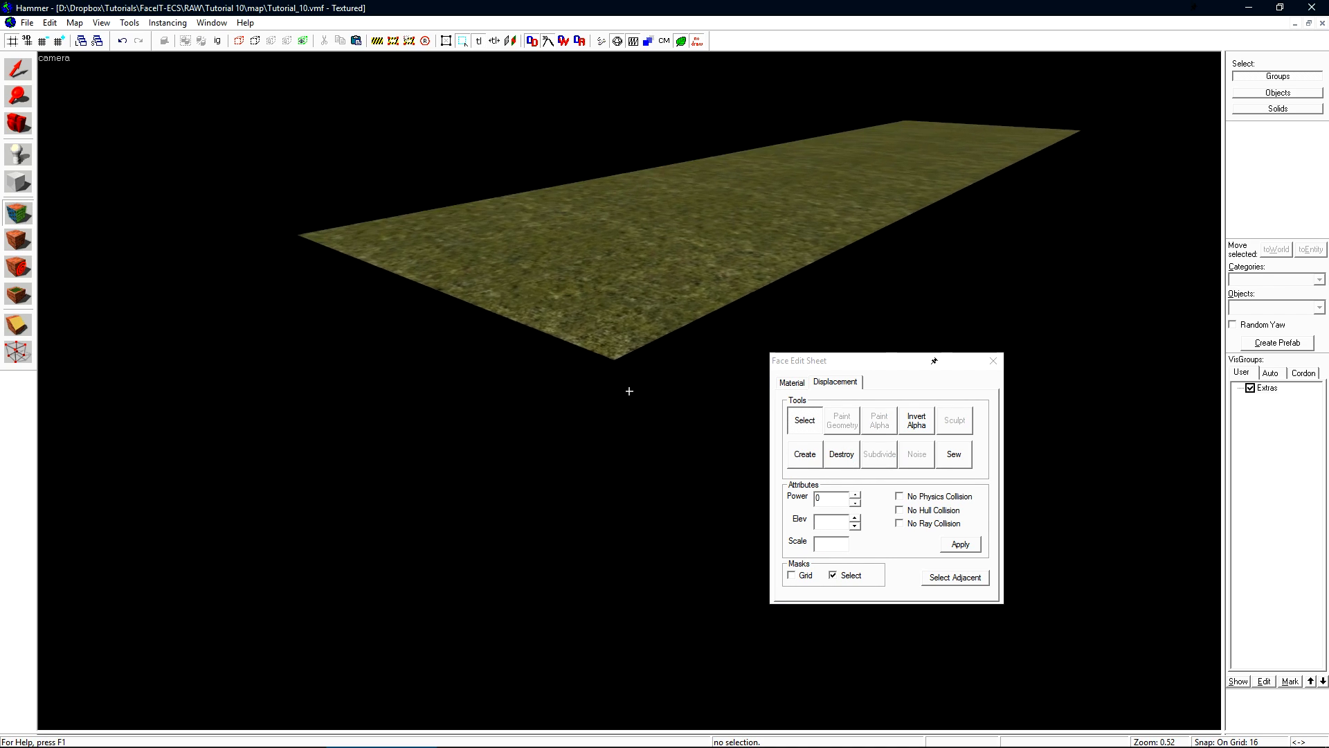
{"action": "key", "text": "w"}
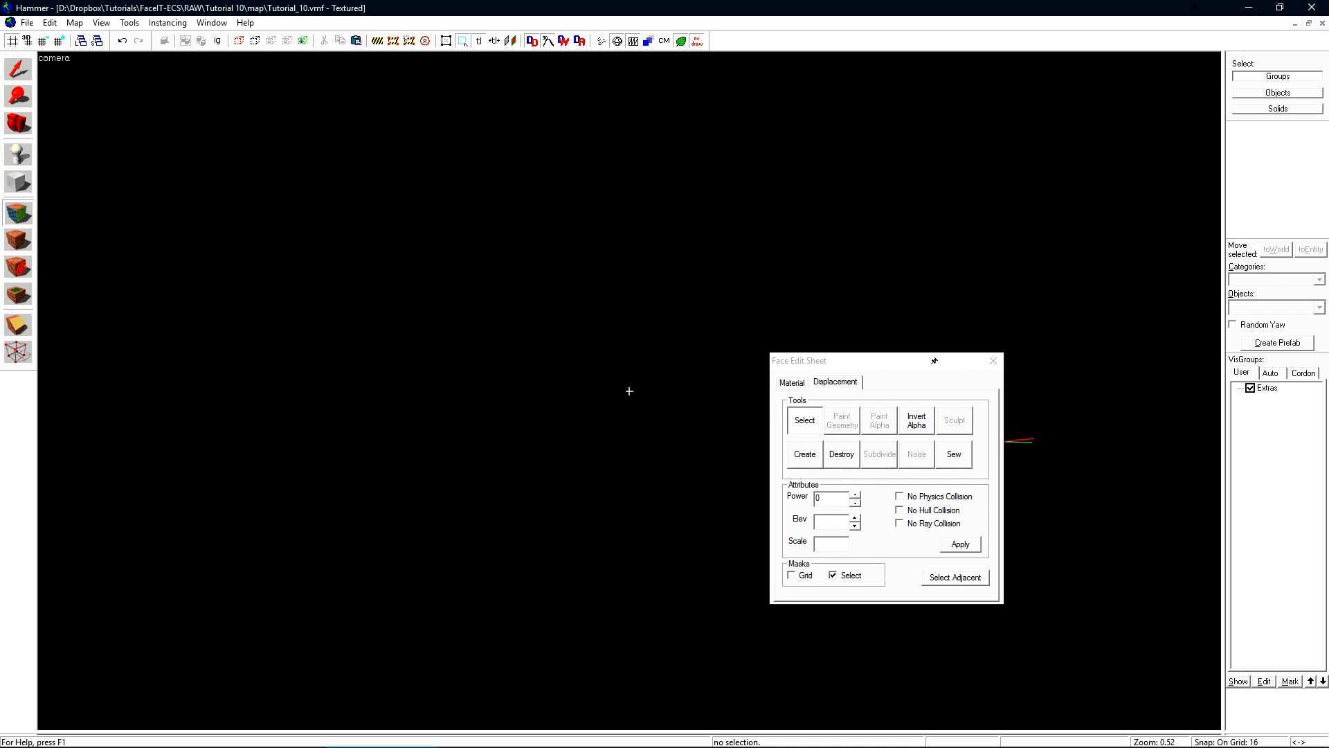
{"action": "key", "text": "s"}
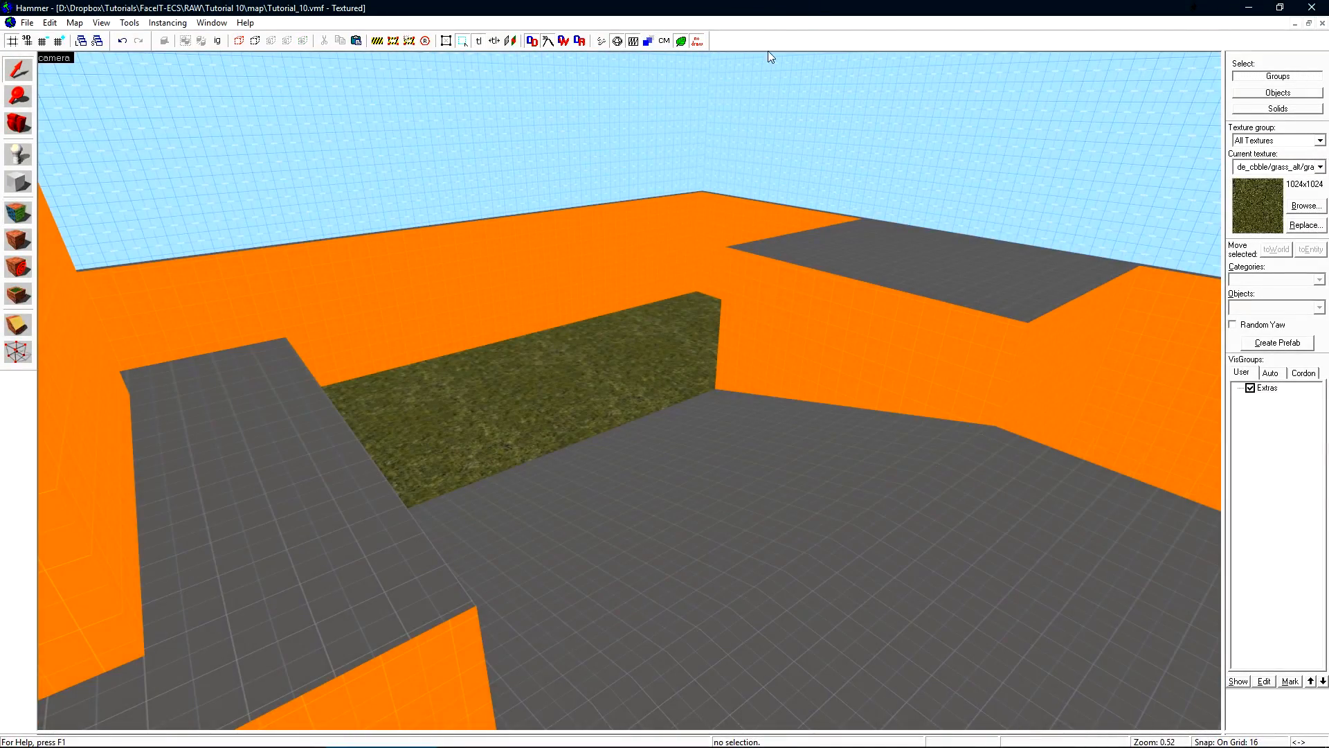
Select the grass displacement between the orange walls for face editing.
{"action": "key", "text": "z"}
{"action": "key", "text": "w"}
{"action": "key", "text": "w"}
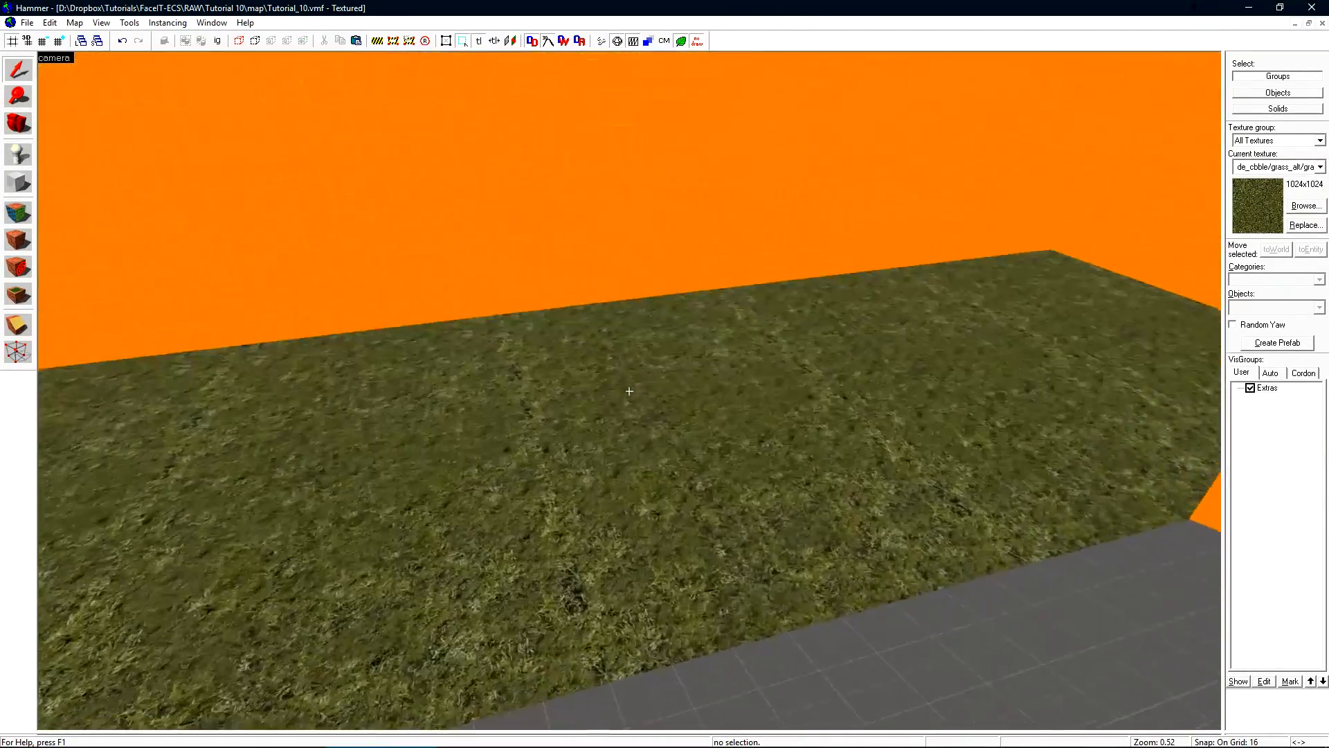
{"action": "key", "text": "s"}
{"action": "key", "text": "z"}
{"action": "left_click", "coordinate": [676, 360]}
{"action": "key", "text": "shift+a"}
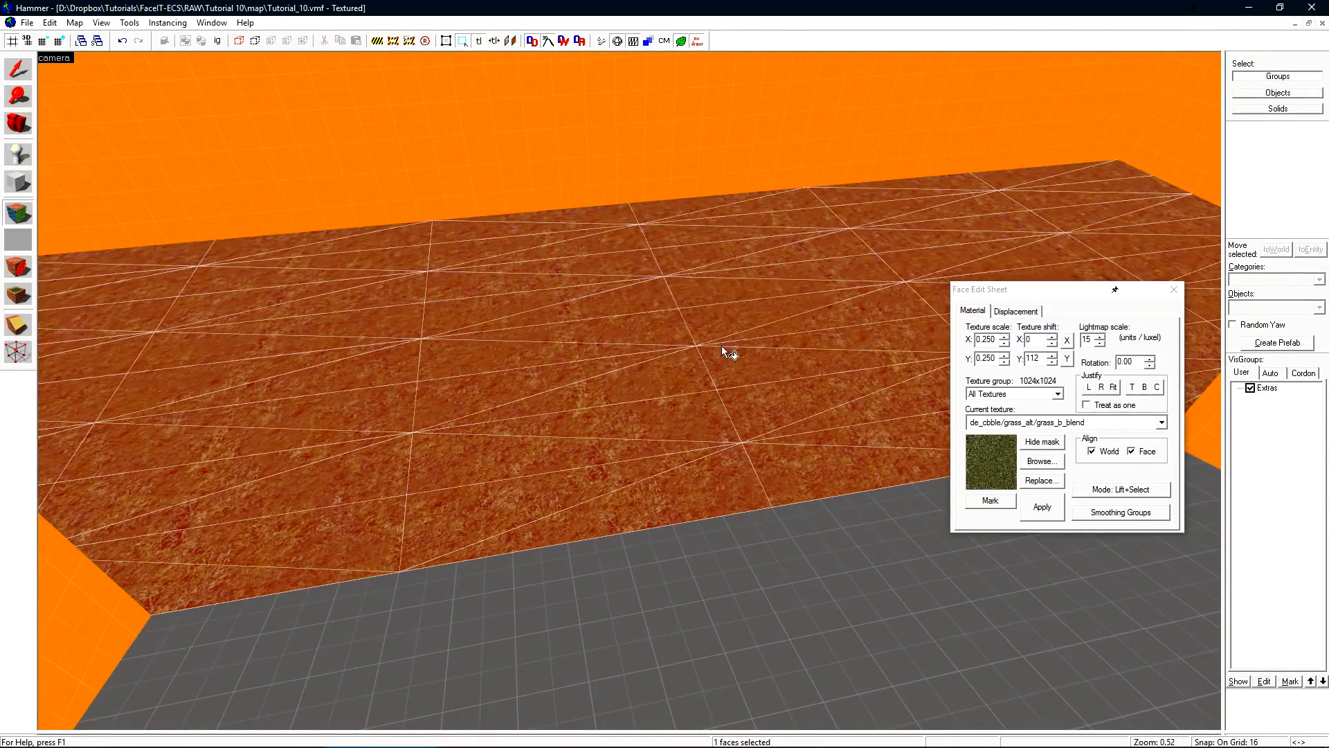
Start Paint Geometry on the grass displacement and place its settings clear of the terrain.
{"action": "left_click", "coordinate": [1021, 311]}
{"action": "left_click_drag", "start_coordinate": [1012, 298], "coordinate": [1041, 475]}
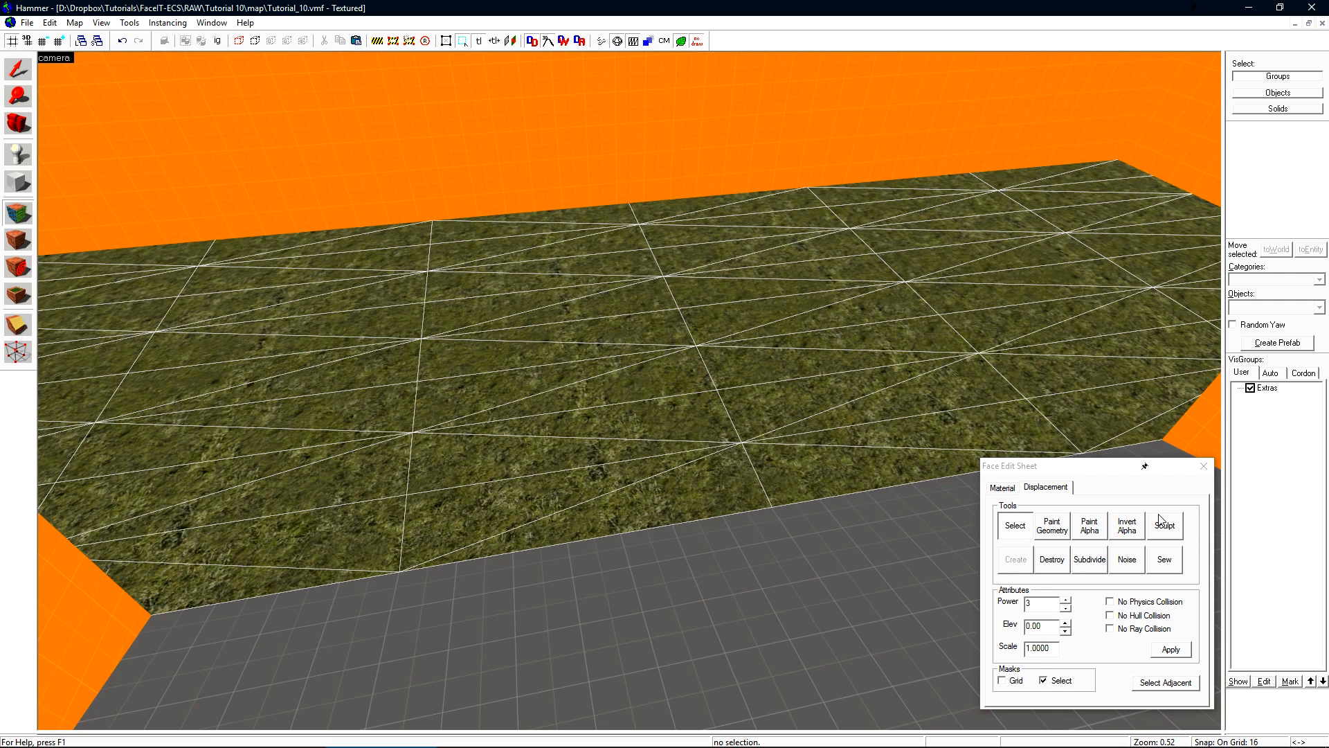
{"action": "left_click", "coordinate": [1102, 469]}
{"action": "left_click", "coordinate": [1053, 526]}
{"action": "mouse_move", "coordinate": [607, 236]}
{"action": "left_mouse_down"}
{"action": "mouse_move", "coordinate": [657, 253]}
{"action": "mouse_move", "coordinate": [1020, 234]}
{"action": "left_mouse_up"}
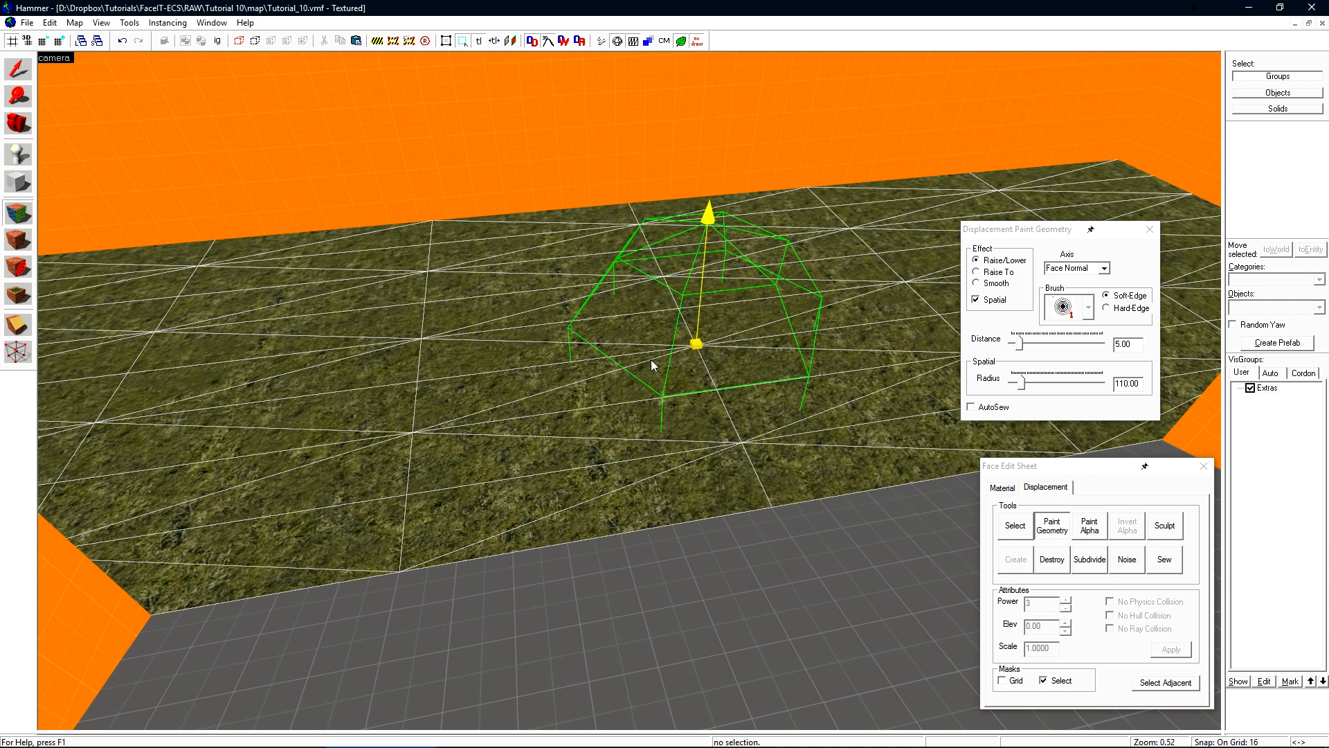
Try raising the middle of the grass displacement at distance 5, then raising and lowering it at distance 35.
{"action": "left_click_drag", "start_coordinate": [709, 353], "coordinate": [704, 300]}
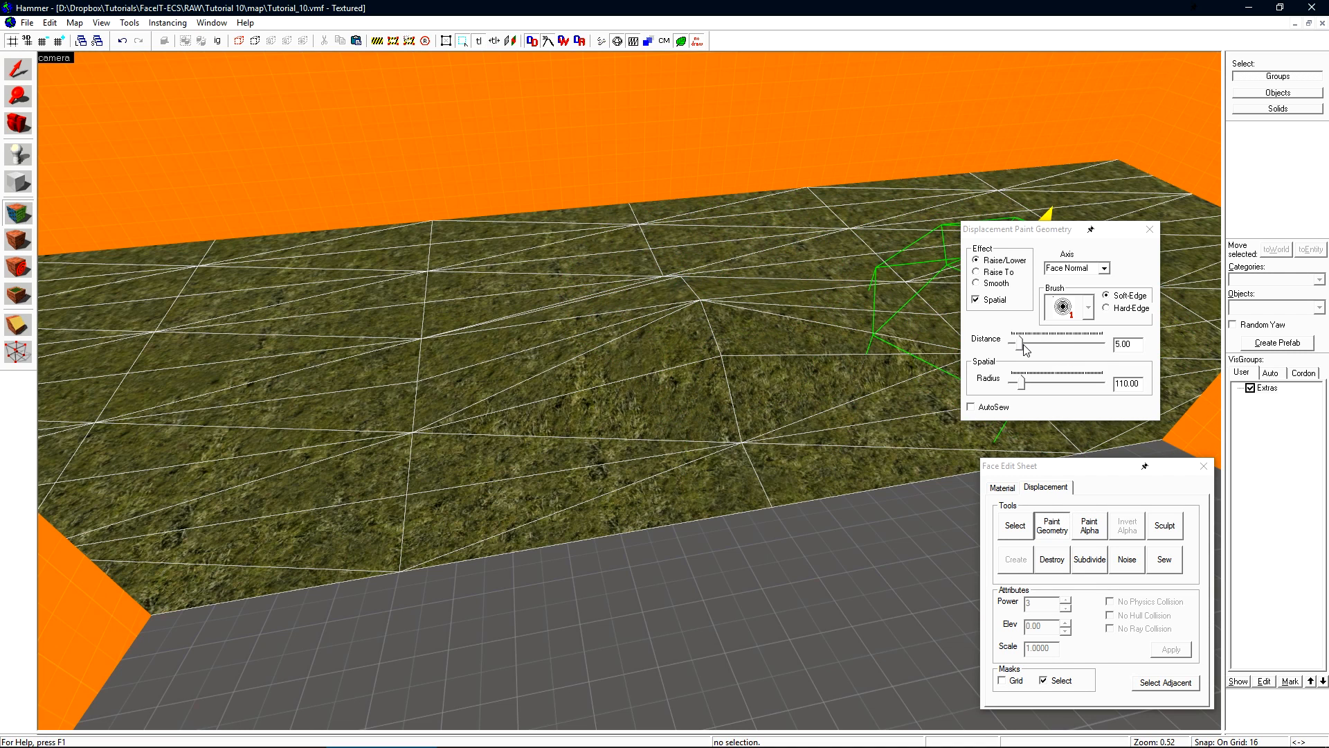
{"action": "left_click", "coordinate": [1045, 346]}
{"action": "left_click_drag", "start_coordinate": [1059, 344], "coordinate": [1066, 344]}
{"action": "mouse_move", "coordinate": [731, 308]}
{"action": "left_mouse_down"}
{"action": "mouse_move", "coordinate": [716, 235]}
{"action": "mouse_move", "coordinate": [726, 268]}
{"action": "left_mouse_up"}
{"action": "mouse_move", "coordinate": [712, 177]}
{"action": "right_mouse_down"}
{"action": "mouse_move", "coordinate": [707, 355]}
{"action": "mouse_move", "coordinate": [666, 291]}
{"action": "right_mouse_up"}
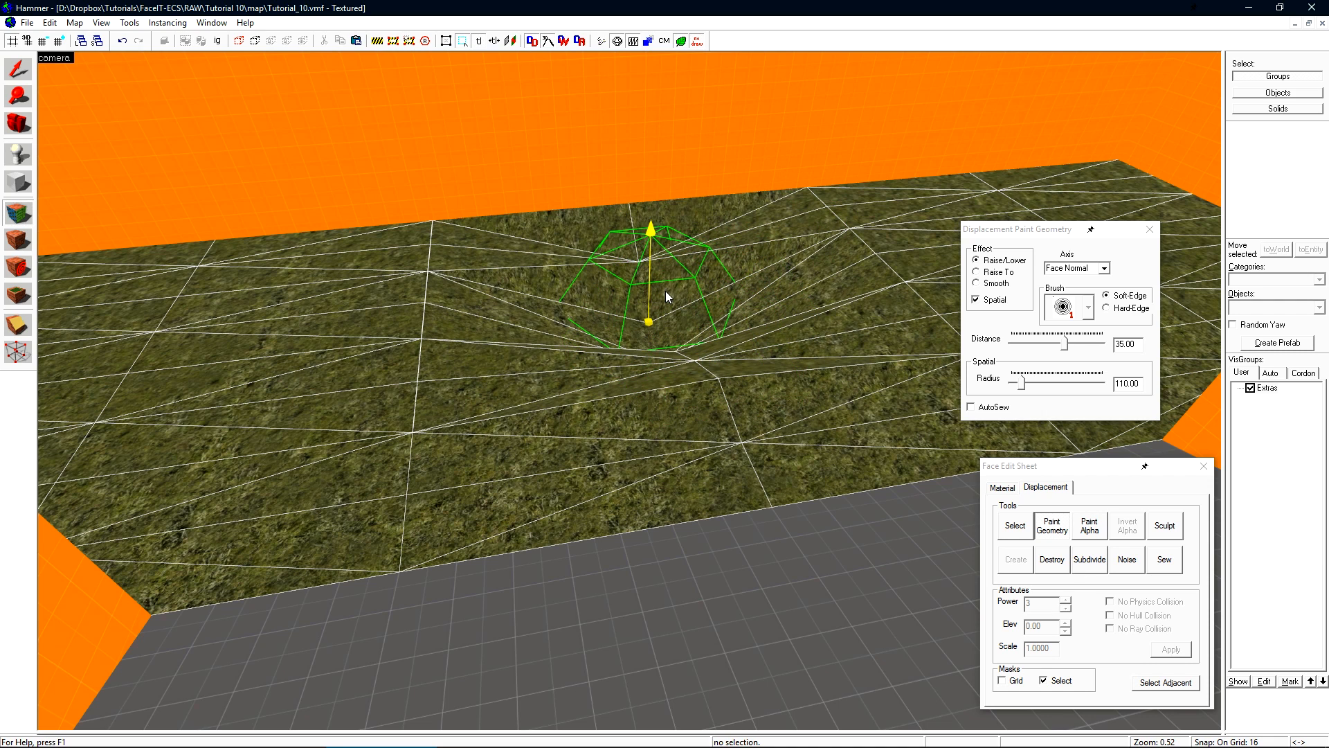
Undo all the test paint strokes on the grass displacement.
{"action": "key", "text": "ctrl+z"}
{"action": "key", "text": "ctrl+z"}
{"action": "key", "text": "ctrl+z"}
{"action": "key", "text": "ctrl+z"}
{"action": "key", "text": "ctrl+z"}
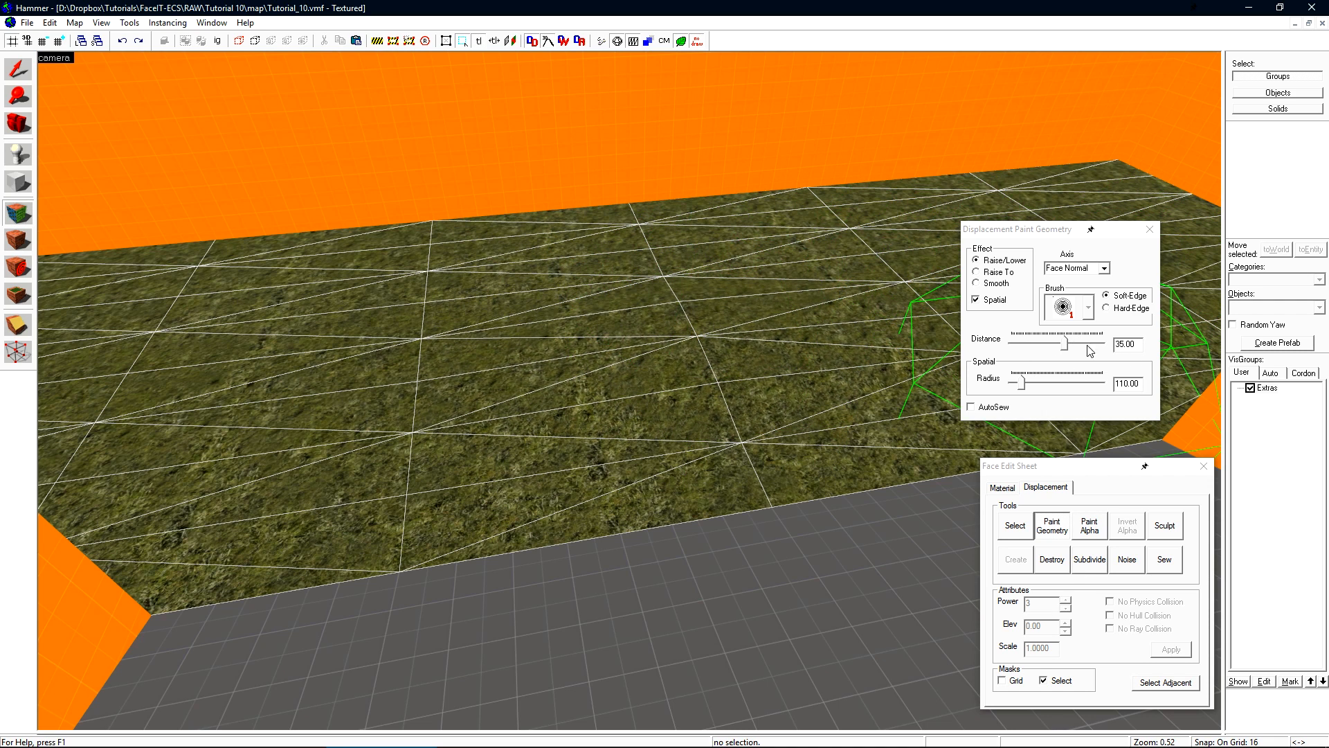
Raise a hill in the grass displacement's far corner with distance 1 and radius 298, and smooth its slopes.
{"action": "double_click", "coordinate": [1136, 345]}
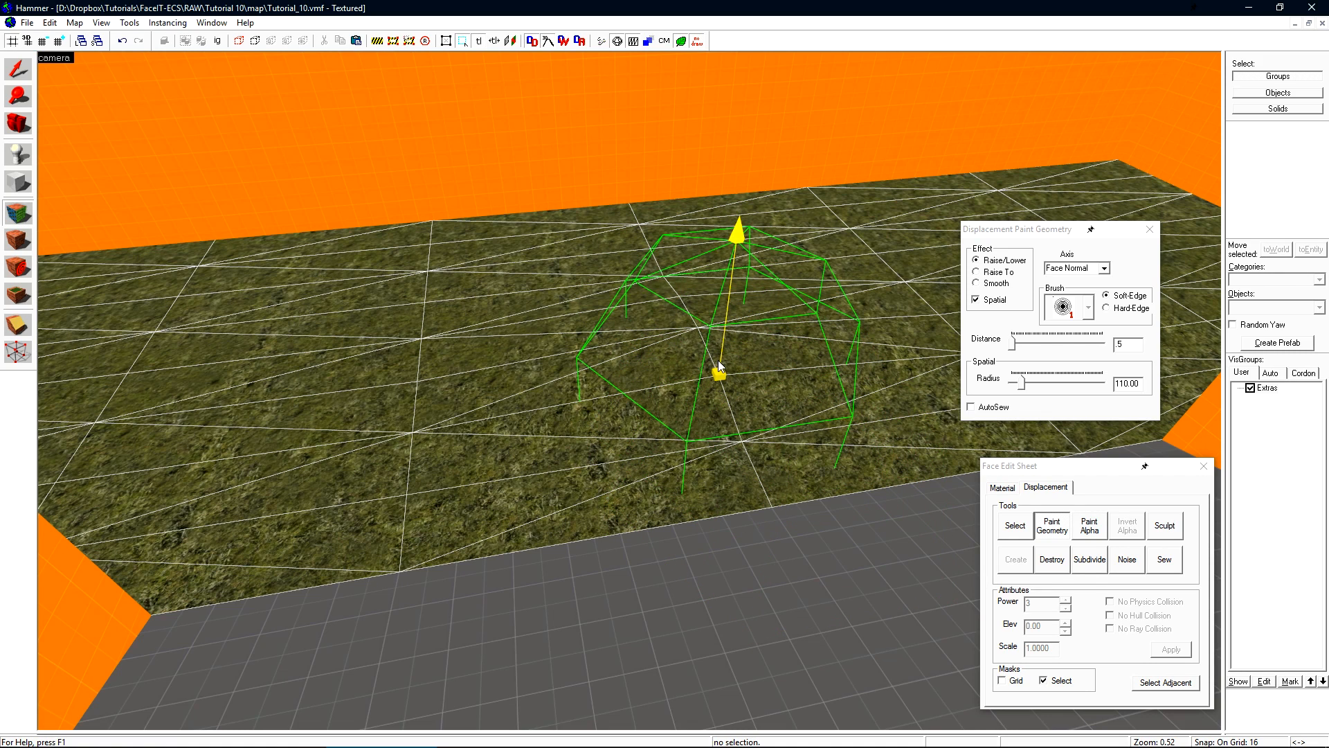
{"action": "mouse_move", "coordinate": [1024, 385]}
{"action": "left_mouse_down"}
{"action": "mouse_move", "coordinate": [1042, 388]}
{"action": "mouse_move", "coordinate": [1023, 389]}
{"action": "mouse_move", "coordinate": [1039, 388]}
{"action": "mouse_move", "coordinate": [1017, 347]}
{"action": "left_mouse_up"}
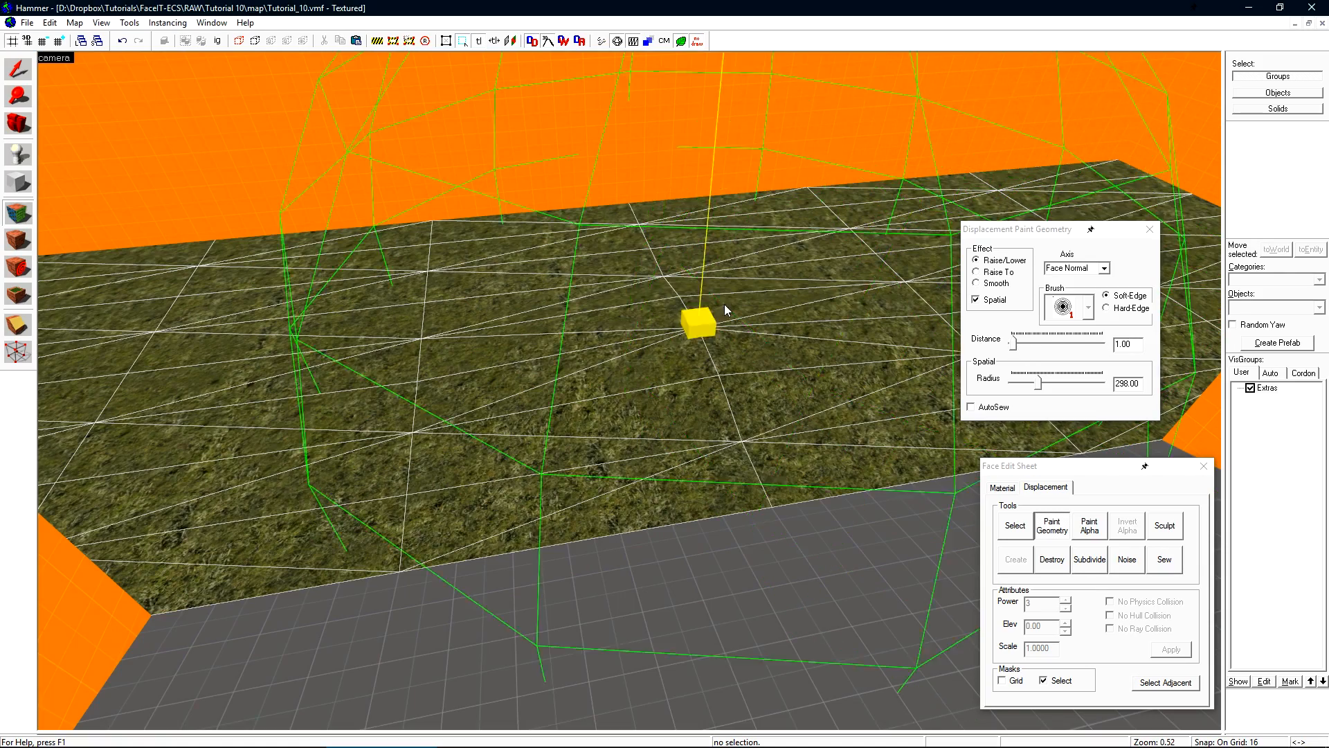
{"action": "mouse_move", "coordinate": [720, 311]}
{"action": "left_mouse_down"}
{"action": "mouse_move", "coordinate": [610, 290]}
{"action": "mouse_move", "coordinate": [434, 302]}
{"action": "mouse_move", "coordinate": [666, 376]}
{"action": "left_mouse_up"}
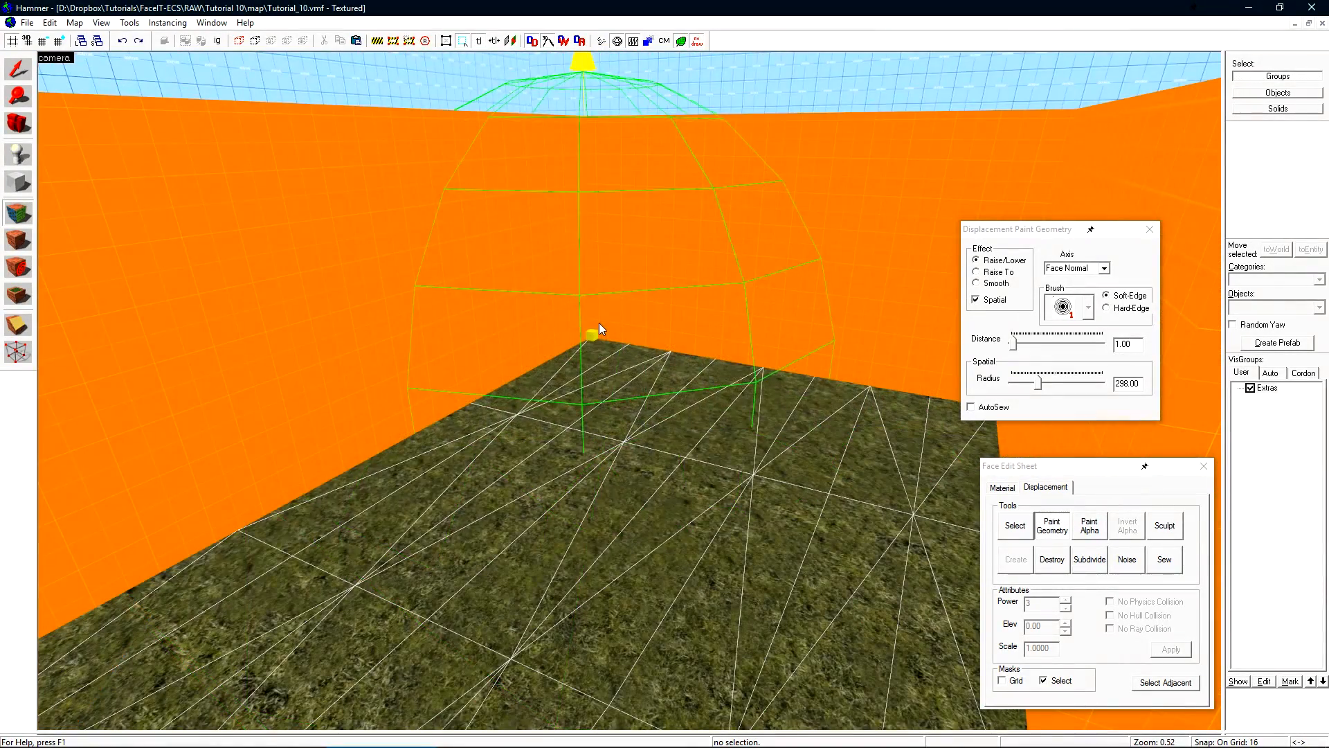
{"action": "mouse_move", "coordinate": [600, 323]}
{"action": "left_mouse_down"}
{"action": "mouse_move", "coordinate": [568, 217]}
{"action": "mouse_move", "coordinate": [662, 309]}
{"action": "mouse_move", "coordinate": [591, 127]}
{"action": "left_mouse_up"}
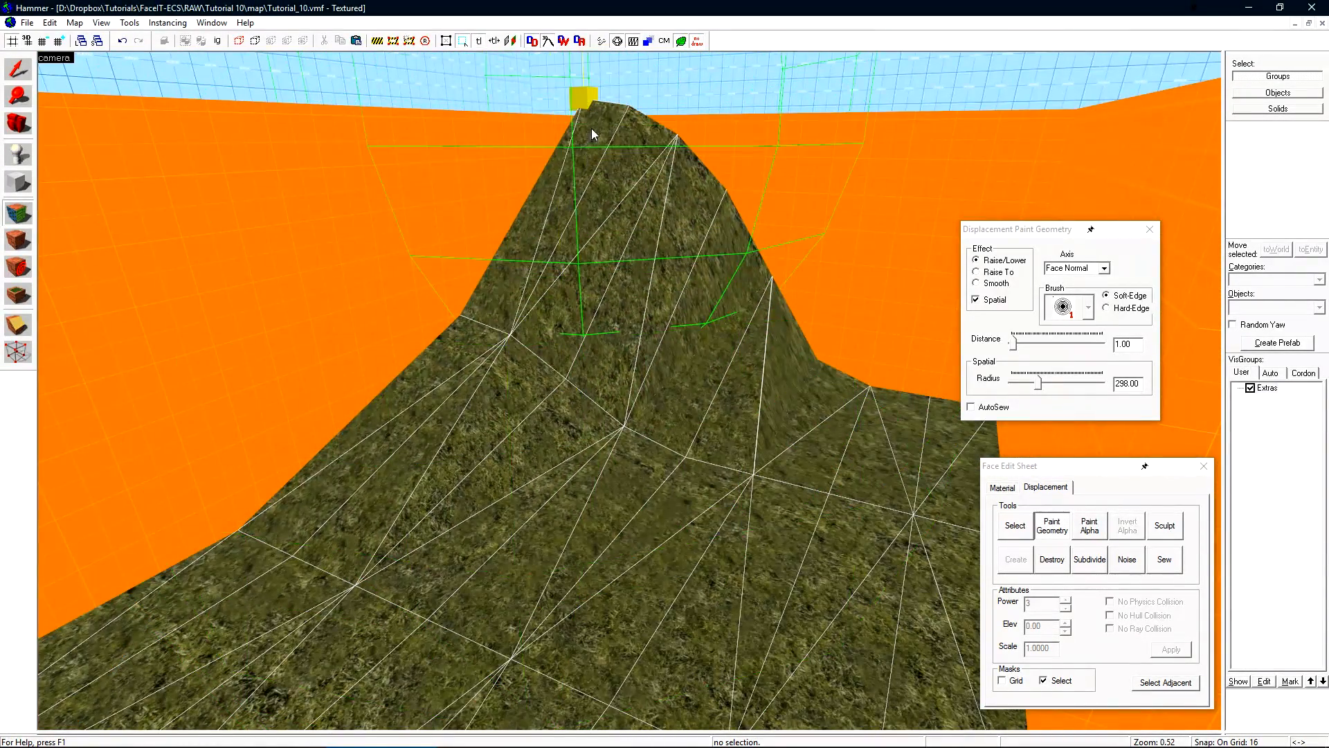
{"action": "left_click", "coordinate": [994, 284]}
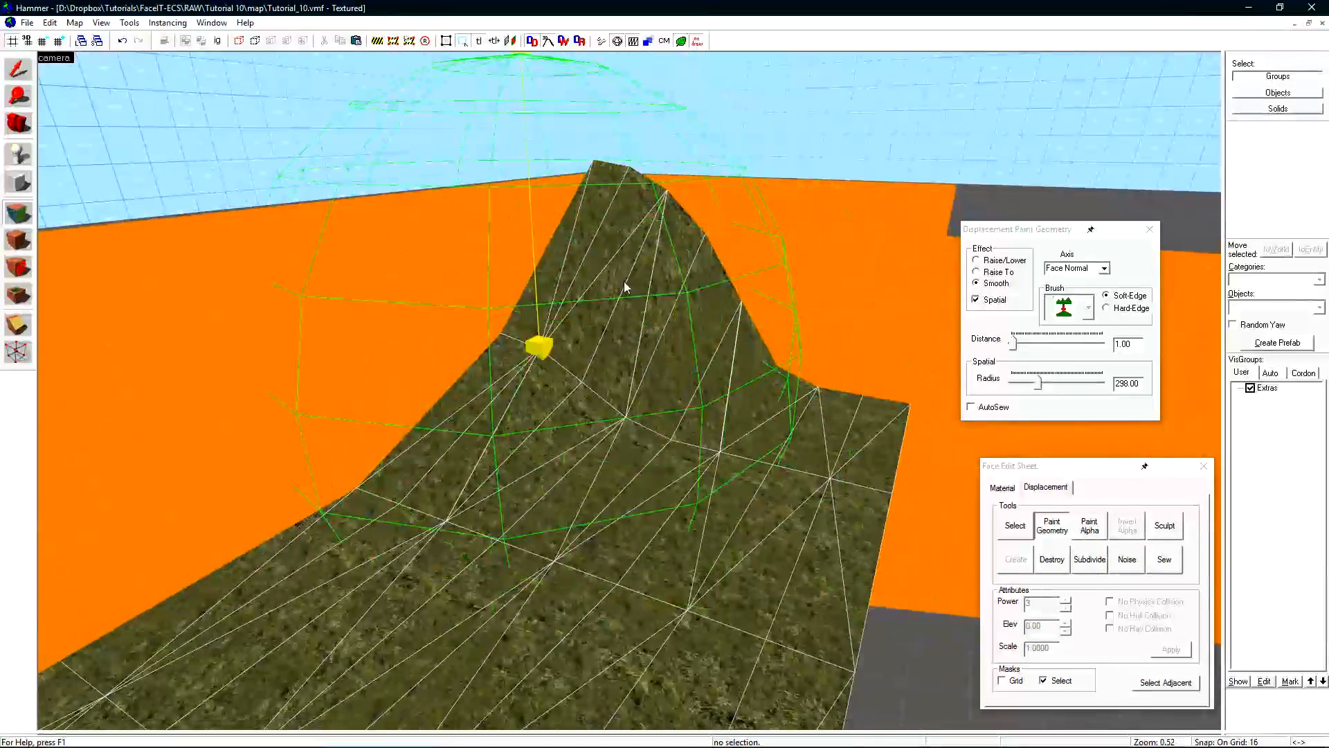
{"action": "mouse_move", "coordinate": [625, 281]}
{"action": "left_mouse_down"}
{"action": "mouse_move", "coordinate": [778, 376]}
{"action": "mouse_move", "coordinate": [795, 424]}
{"action": "mouse_move", "coordinate": [630, 268]}
{"action": "mouse_move", "coordinate": [557, 251]}
{"action": "mouse_move", "coordinate": [555, 298]}
{"action": "mouse_move", "coordinate": [618, 269]}
{"action": "mouse_move", "coordinate": [824, 384]}
{"action": "mouse_move", "coordinate": [911, 391]}
{"action": "mouse_move", "coordinate": [764, 393]}
{"action": "mouse_move", "coordinate": [659, 322]}
{"action": "mouse_move", "coordinate": [824, 476]}
{"action": "left_mouse_up"}
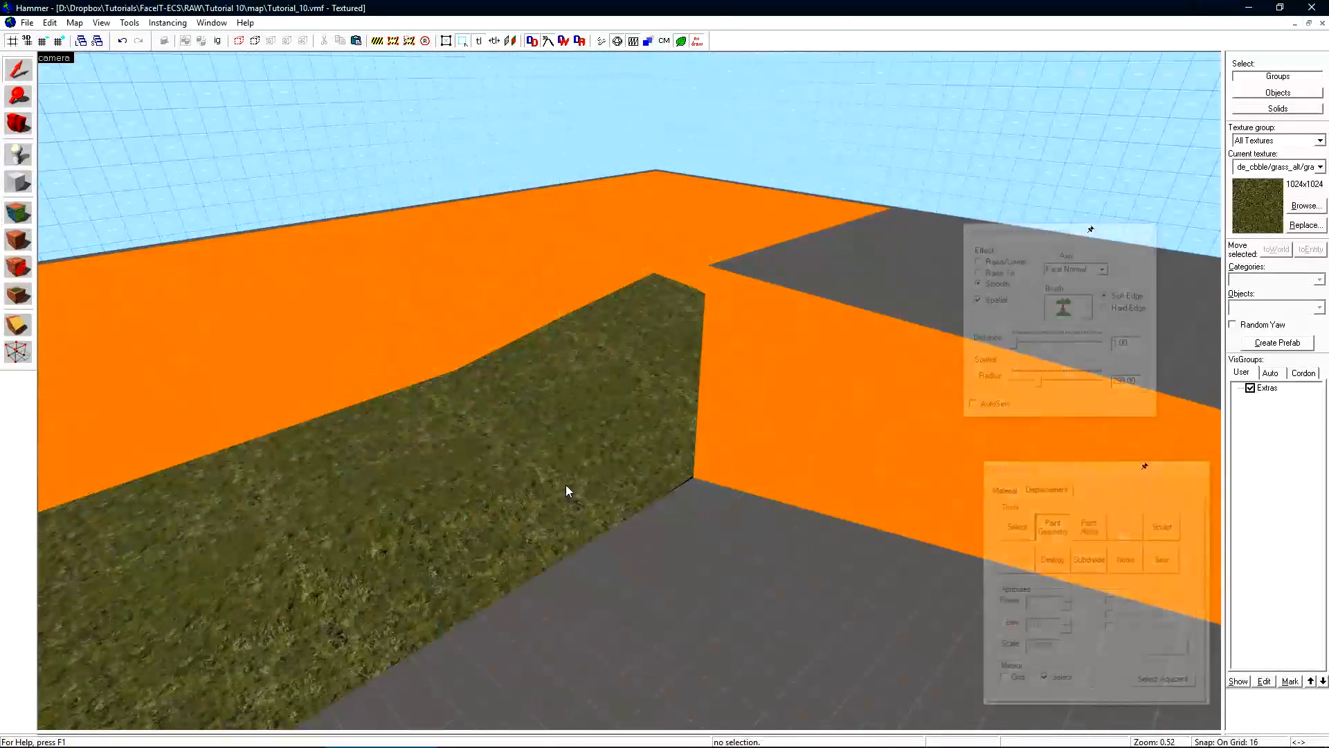
Create a displacement with power 3 on the gray floor face bordering the grass.
{"action": "key", "text": "w"}
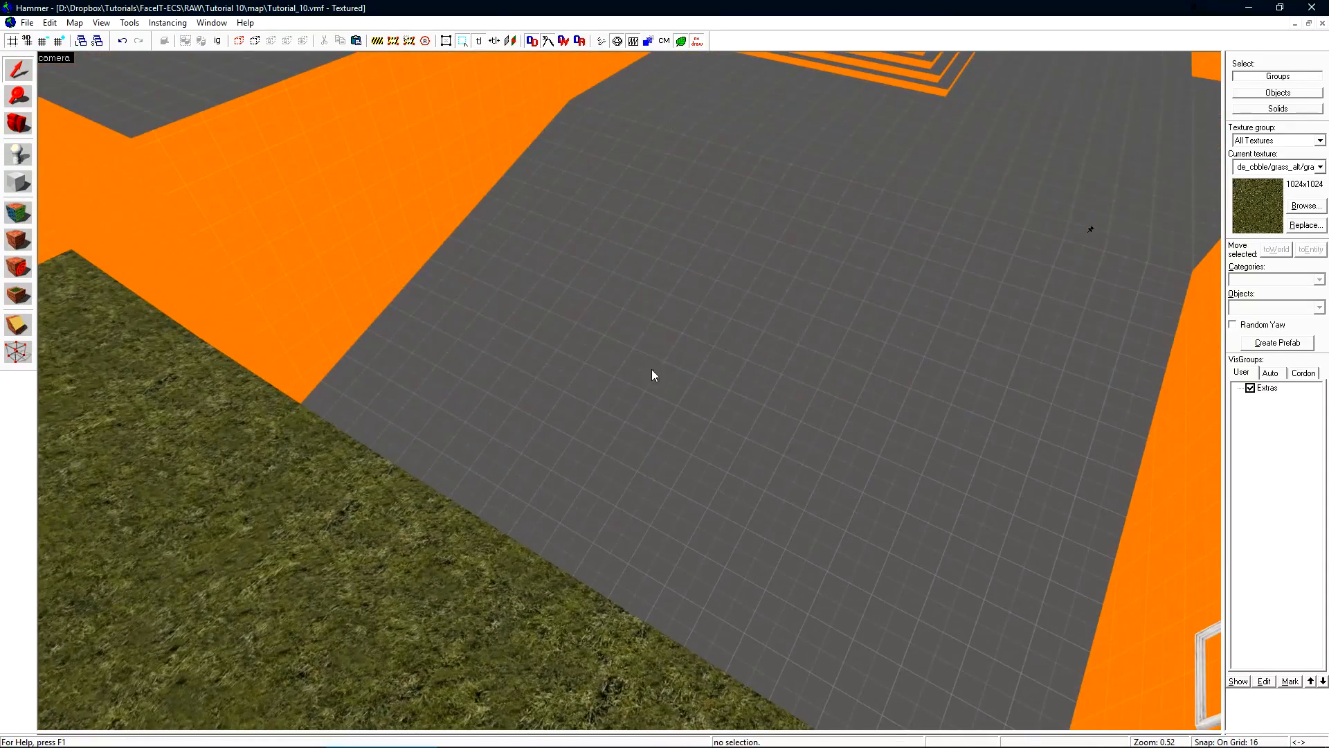
{"action": "left_click", "coordinate": [857, 325]}
{"action": "key", "text": "shift+a"}
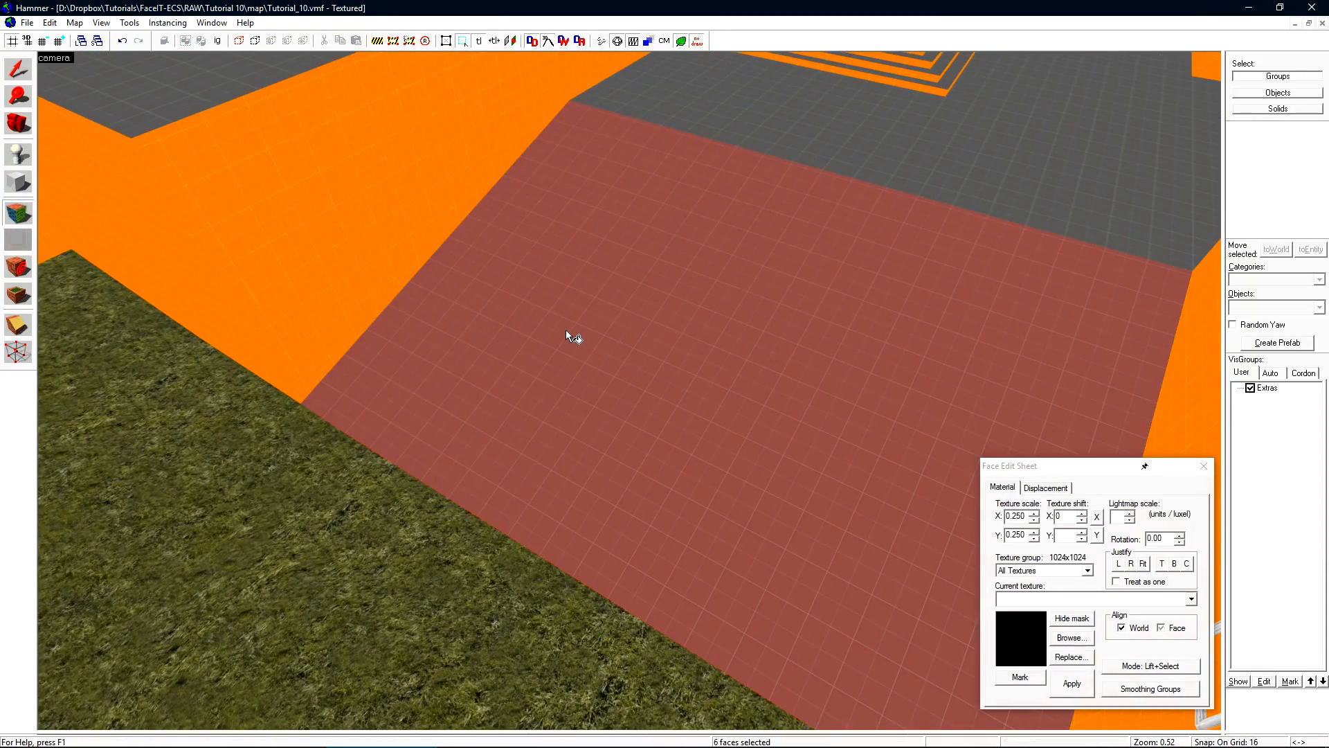
{"action": "left_click", "coordinate": [566, 327]}
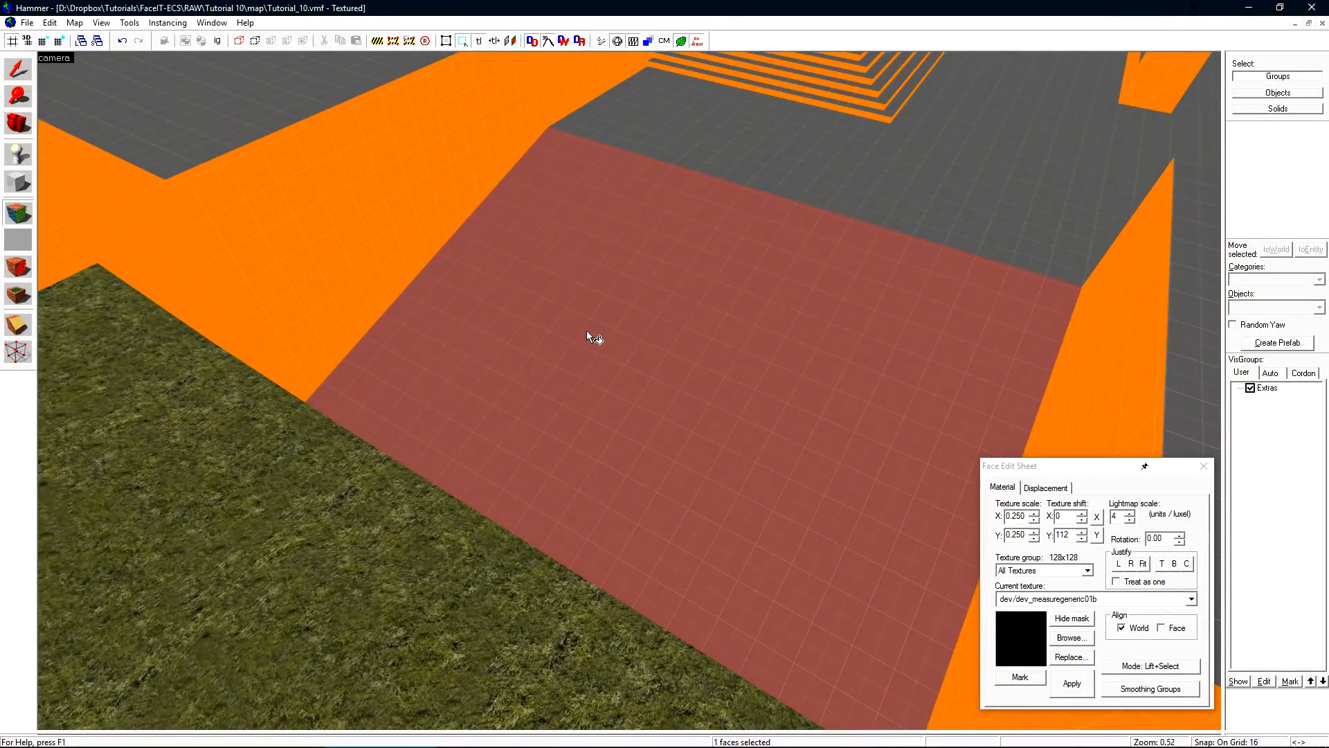
{"action": "left_click", "coordinate": [1046, 488]}
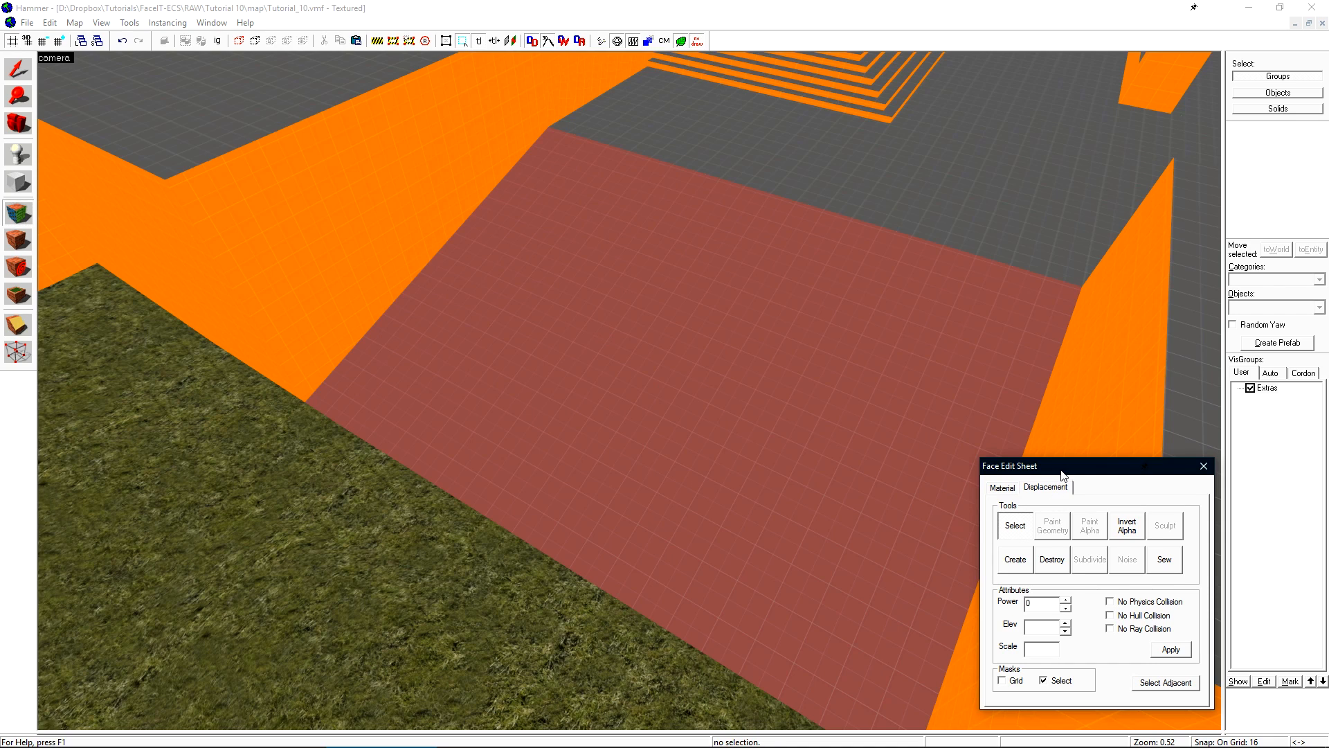
{"action": "left_click_drag", "start_coordinate": [1062, 474], "coordinate": [1047, 383]}
{"action": "left_click", "coordinate": [1004, 474]}
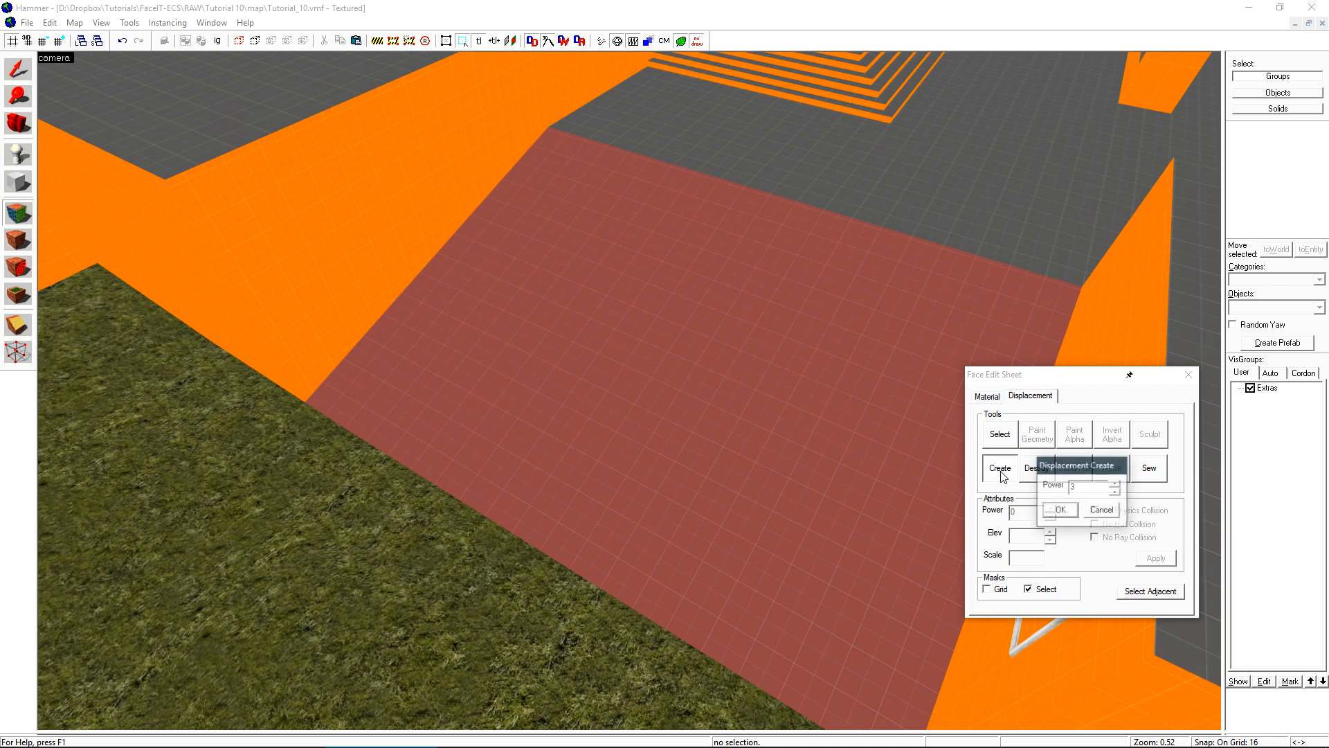
{"action": "left_click", "coordinate": [1065, 513]}
Lift the grass_b_blend texture from the grass displacement and apply it to the adjoining gray floor displacement.
{"action": "left_click", "coordinate": [911, 261]}
{"action": "left_click", "coordinate": [377, 524]}
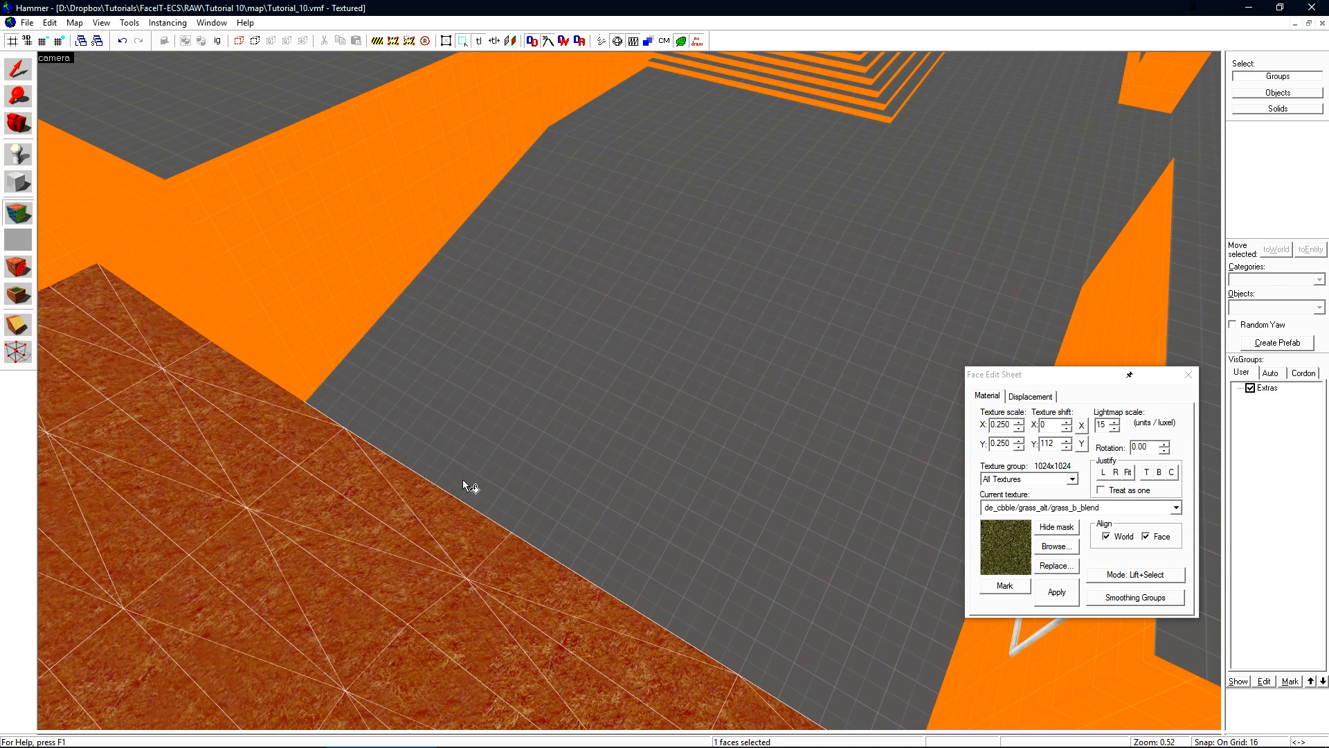
{"action": "right_click", "coordinate": [547, 363]}
Paint the new displacement's edge along the grass seam in Raise/Lower mode with distance 1 and radius 227.
{"action": "left_click", "coordinate": [1029, 397]}
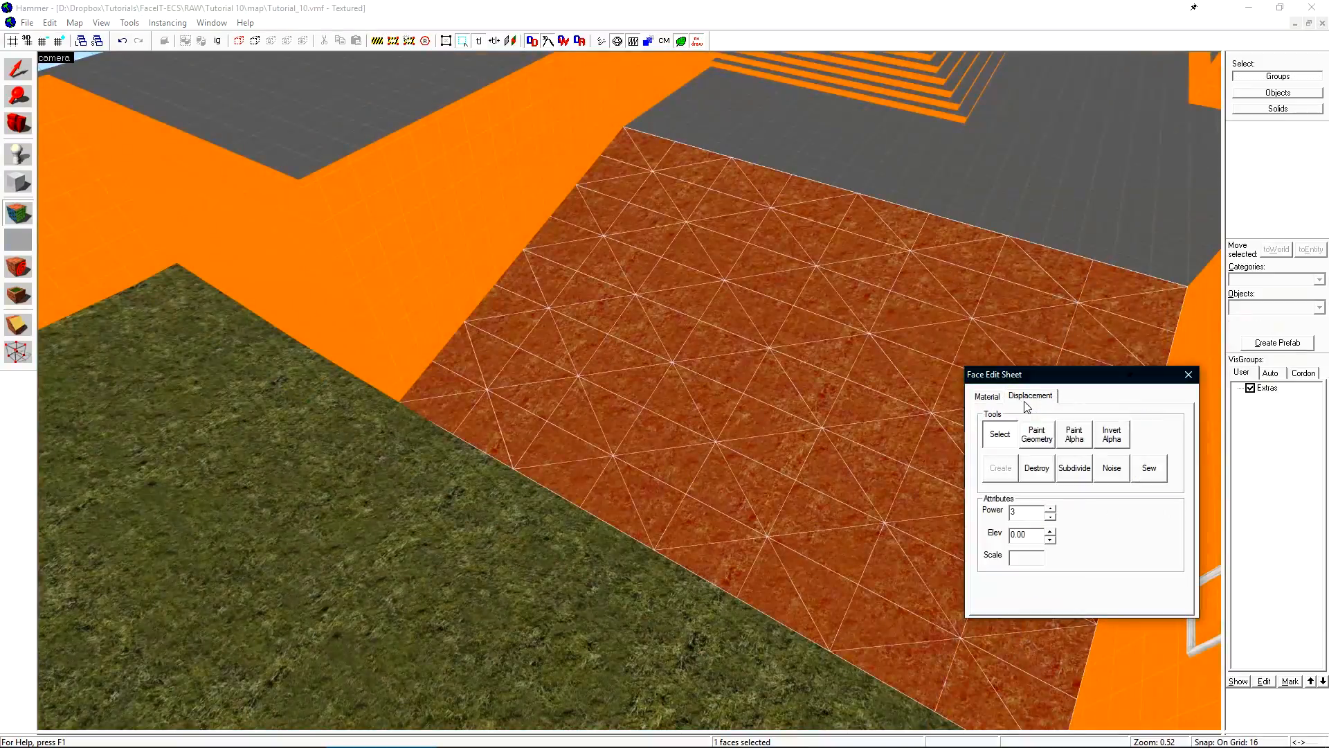
{"action": "left_click", "coordinate": [1036, 434]}
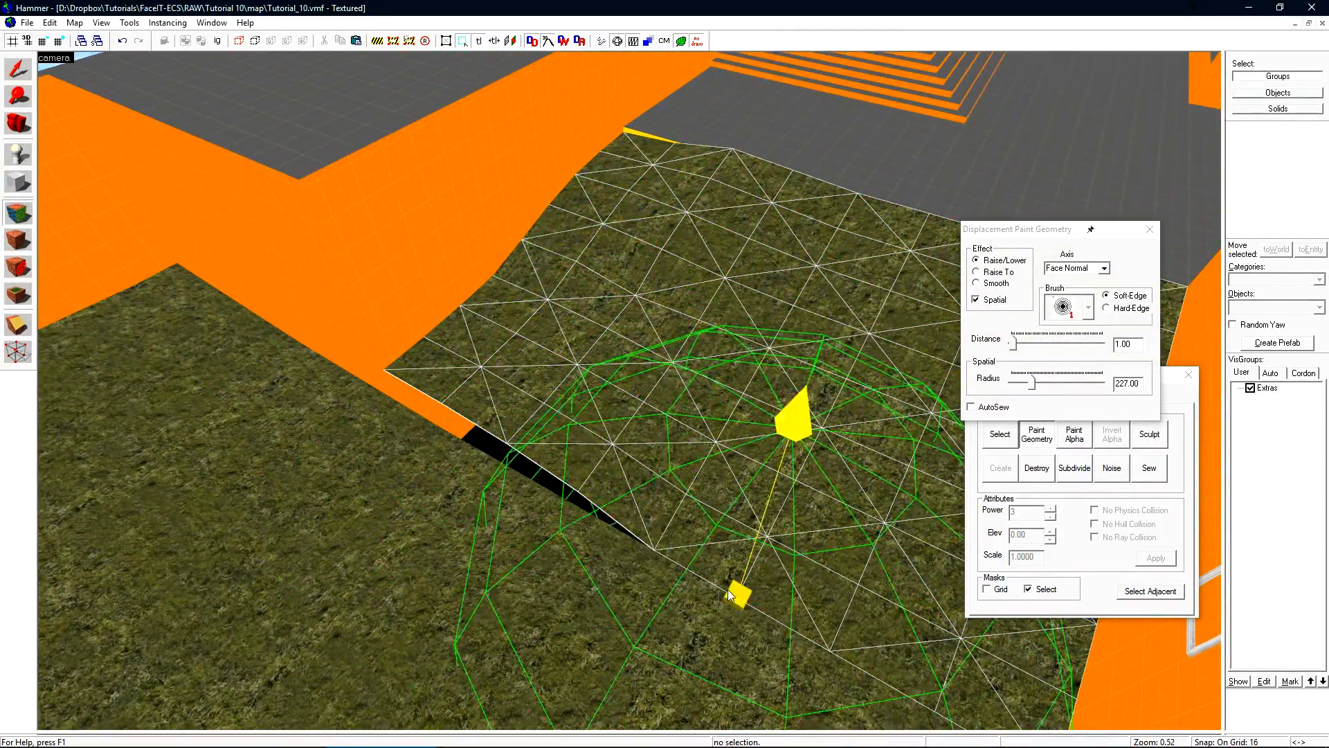
{"action": "key", "text": "z"}
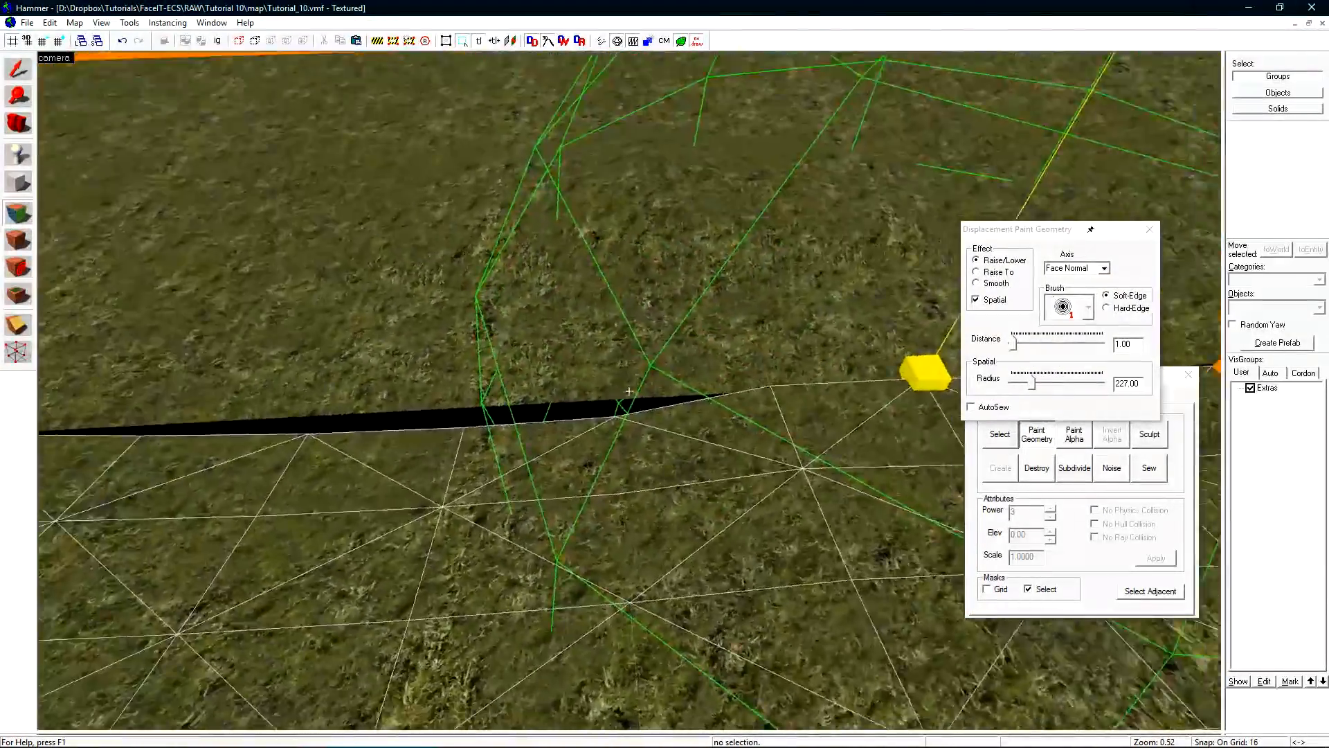
{"action": "key", "text": "z"}
{"action": "left_click", "coordinate": [313, 281]}
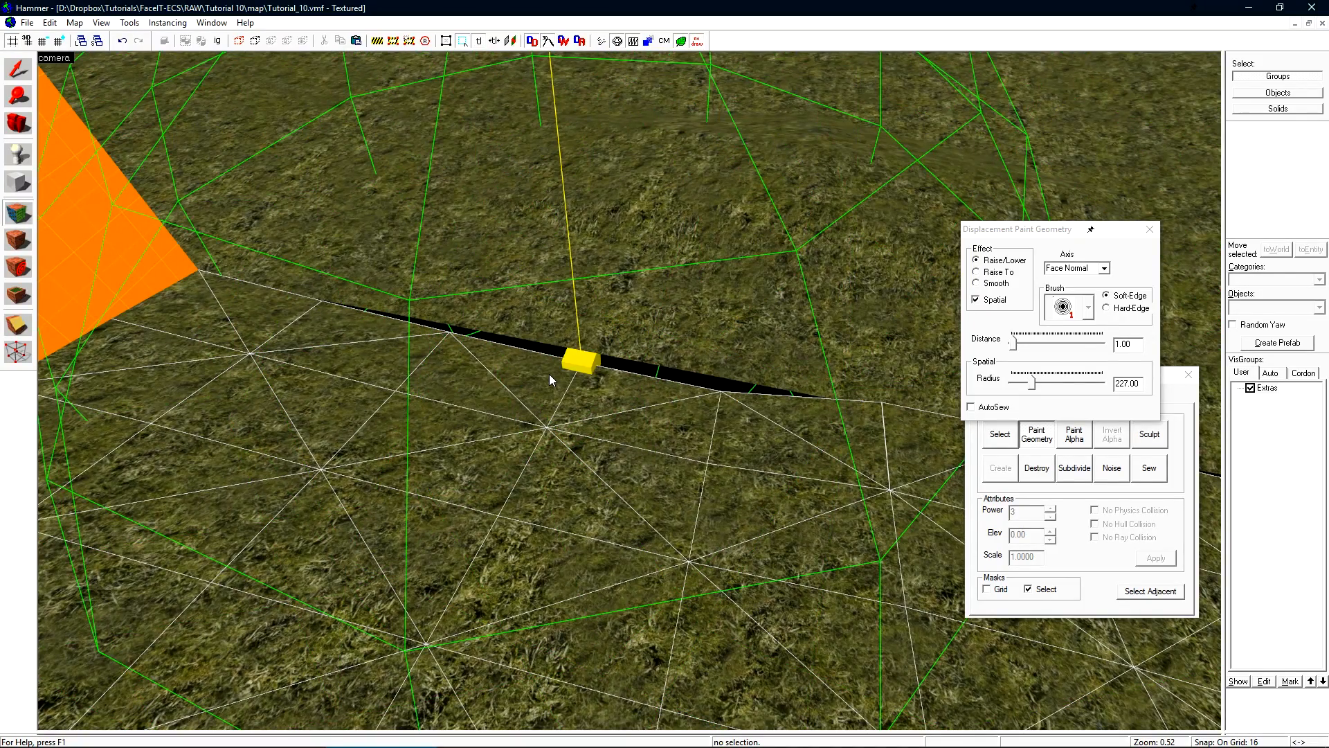
Leave geometry painting and try to sew the two grass displacements together along their shared seam.
{"action": "left_click", "coordinate": [1150, 229]}
{"action": "scroll", "coordinate": [724, 519], "scroll_direction": "down", "scroll_amount": 5}
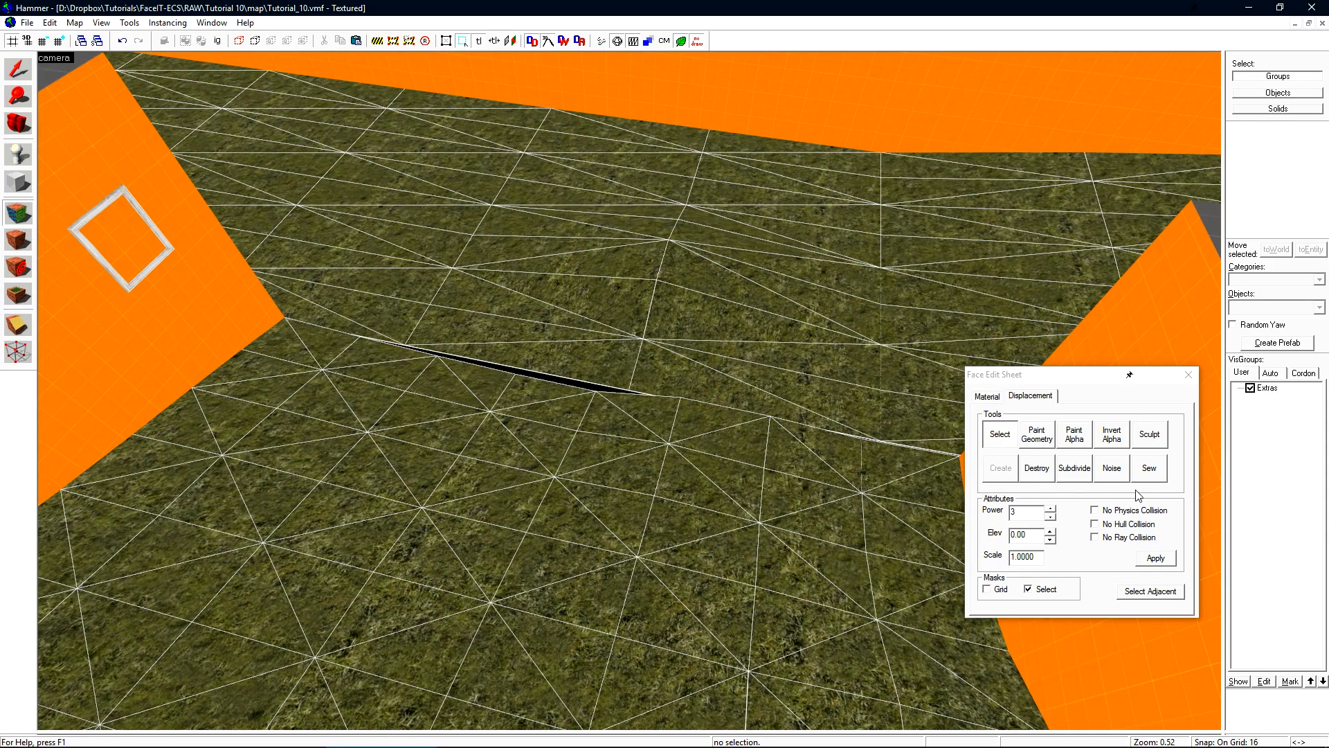
{"action": "left_click", "coordinate": [1152, 471]}
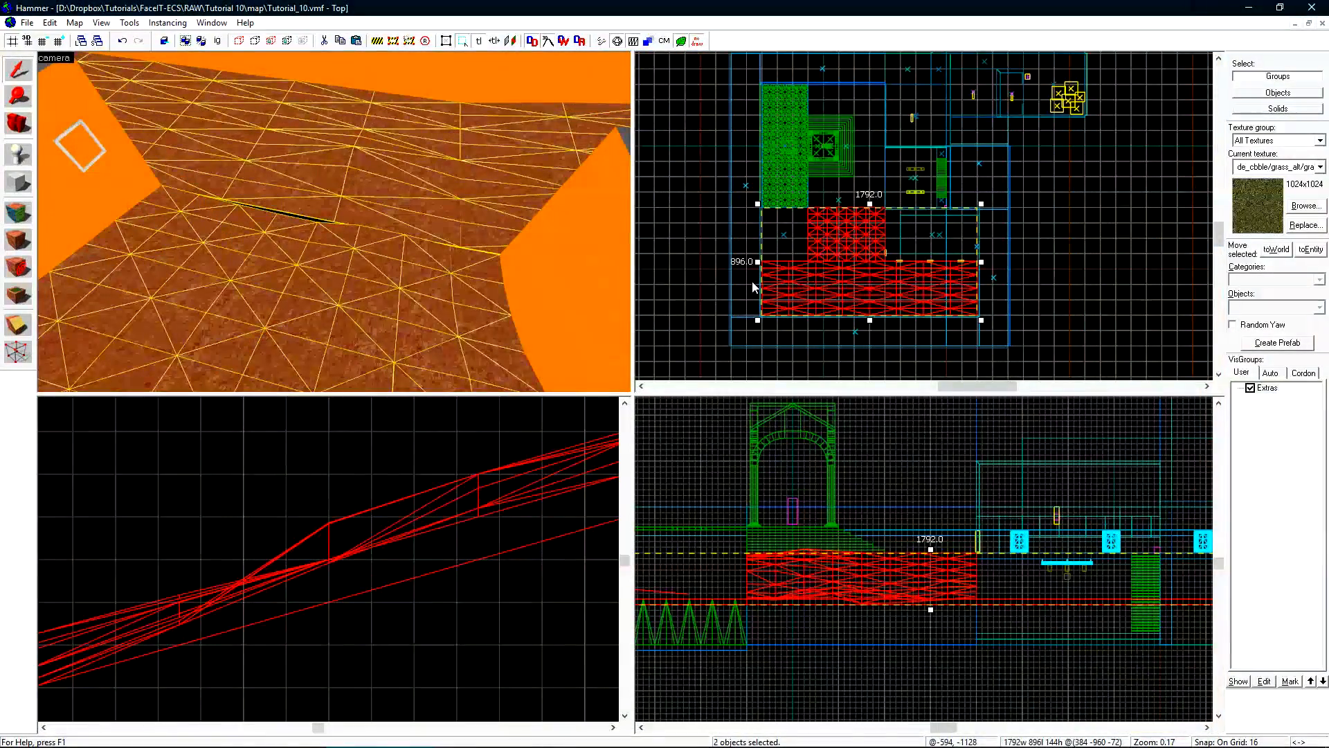
Hide everything except the two selected grass displacements to isolate them.
{"action": "key", "text": "ctrl+h"}
{"action": "scroll", "coordinate": [843, 238], "scroll_direction": "up", "scroll_amount": 5}
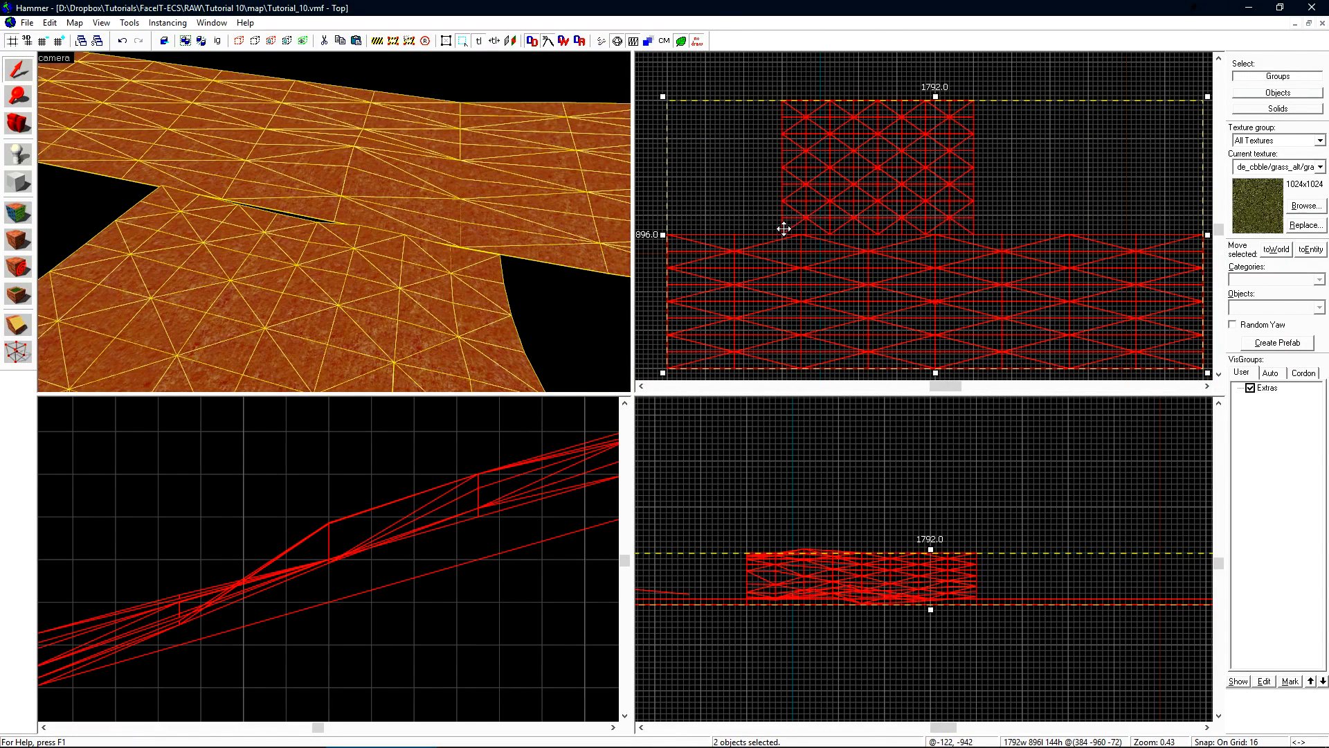
{"action": "middle_click_drag", "start_coordinate": [992, 204], "coordinate": [1001, 195]}
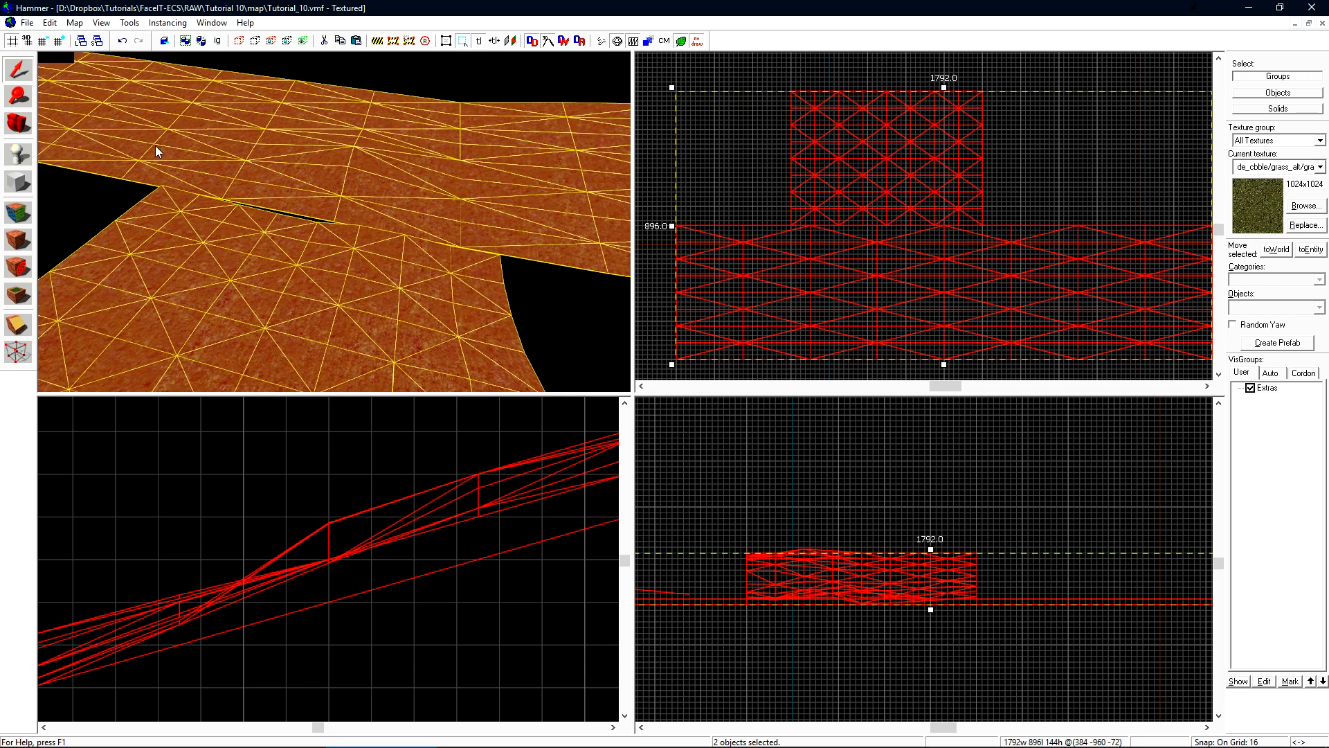
Clip the 1792-unit-long grass displacement straight across its width, in line with the adjoining displacement's first corner.
{"action": "left_click", "coordinate": [169, 127]}
{"action": "key", "text": "shift+x"}
{"action": "scroll", "coordinate": [774, 241], "scroll_direction": "up", "scroll_amount": 5}
{"action": "scroll", "coordinate": [775, 242], "scroll_direction": "up", "scroll_amount": 5}
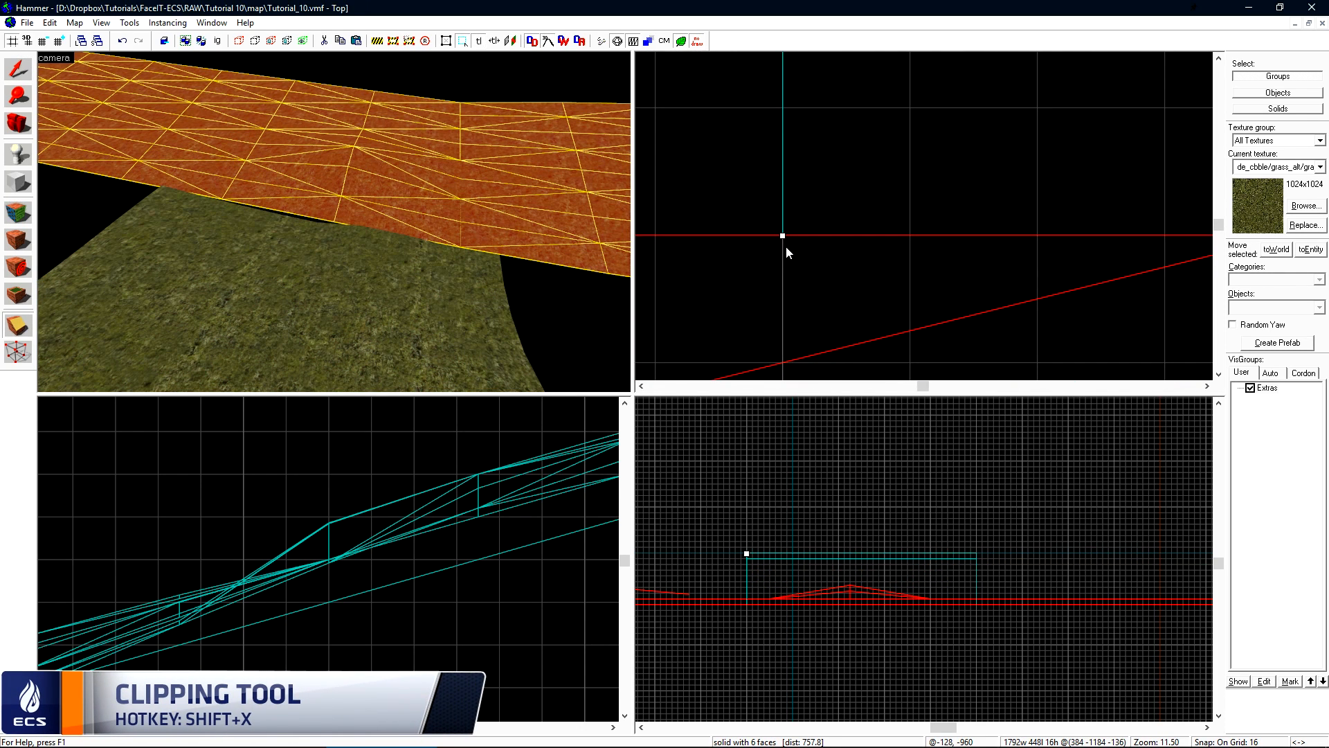
{"action": "left_click_drag", "start_coordinate": [786, 246], "coordinate": [783, 360]}
{"action": "scroll", "coordinate": [817, 179], "scroll_direction": "down", "scroll_amount": 6}
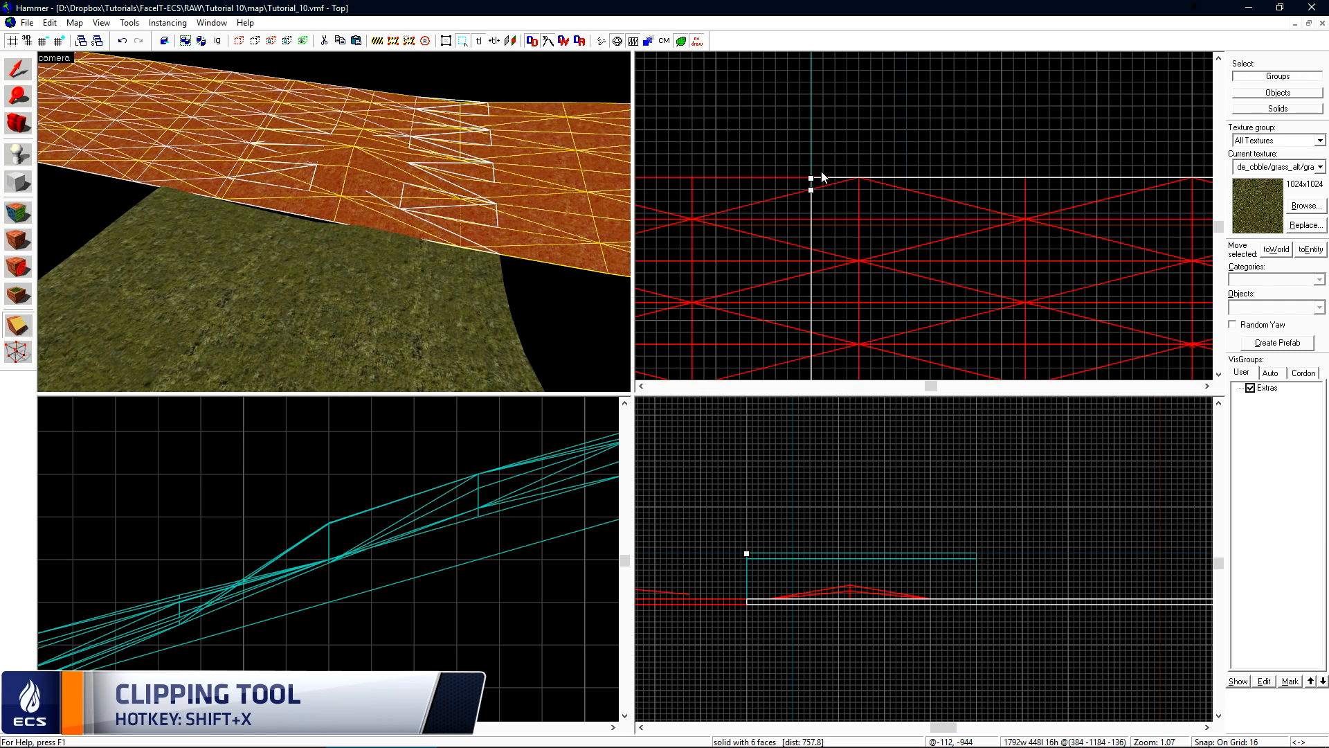
{"action": "scroll", "coordinate": [838, 174], "scroll_direction": "down", "scroll_amount": 3}
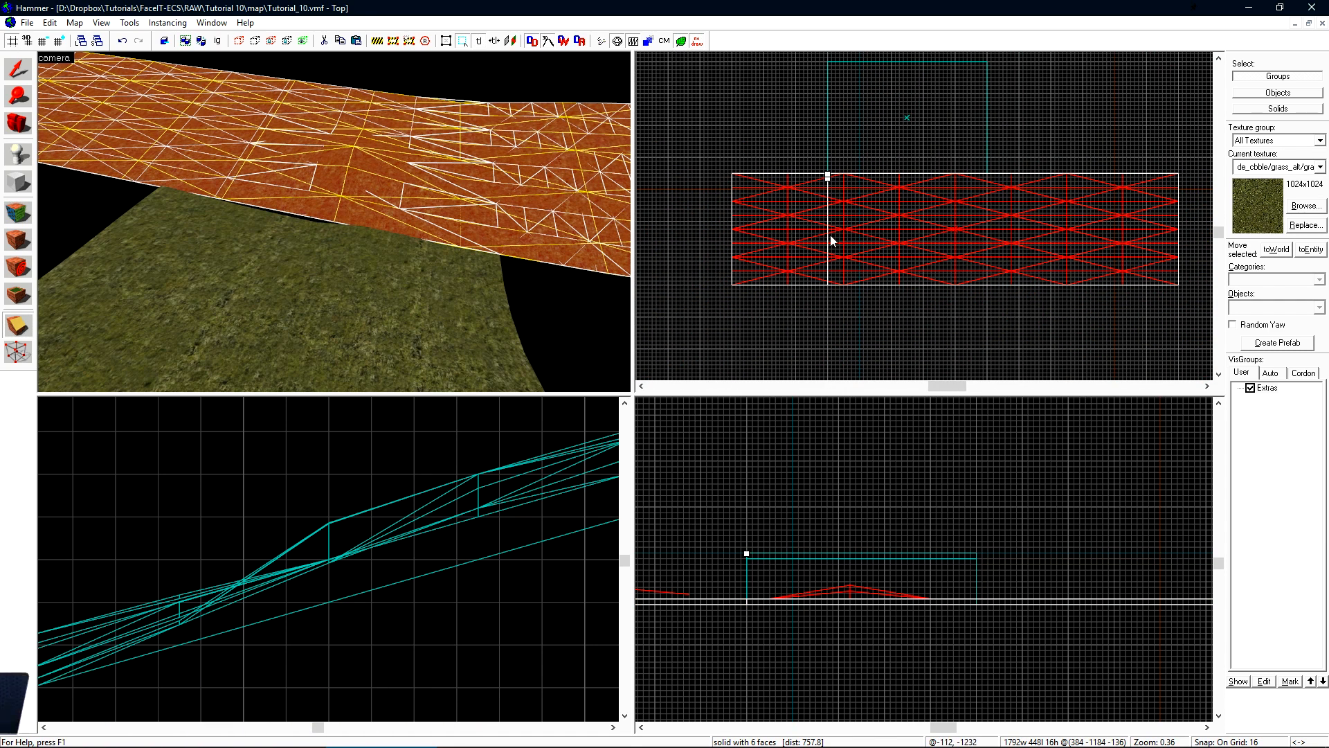
{"action": "scroll", "coordinate": [839, 184], "scroll_direction": "up", "scroll_amount": 6}
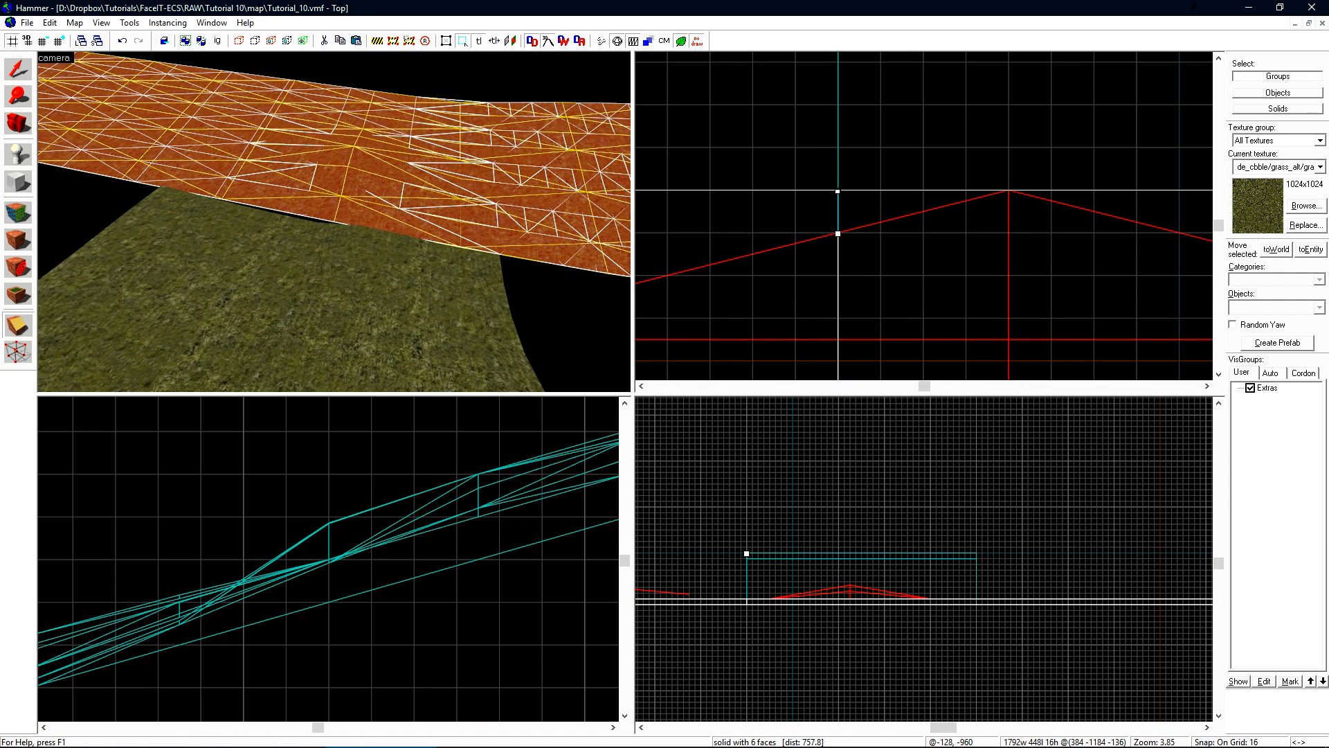
{"action": "key", "text": "Return"}
Display the vertices of the clipped 384-unit-wide piece and the adjoining displacement with the Vertex tool.
{"action": "key", "text": "shift+s"}
{"action": "left_click", "coordinate": [453, 293]}
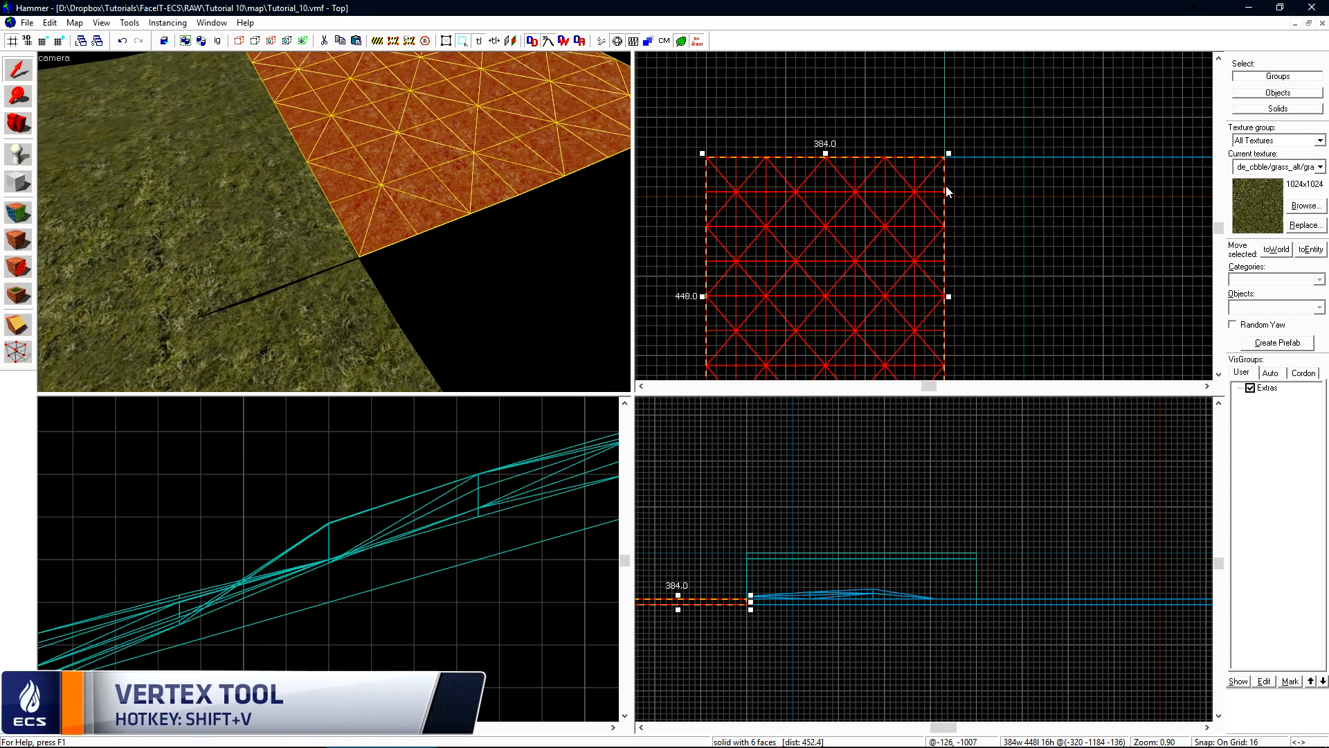
{"action": "key", "text": "shift+v"}
{"action": "scroll", "coordinate": [854, 168], "scroll_direction": "down", "scroll_amount": 3}
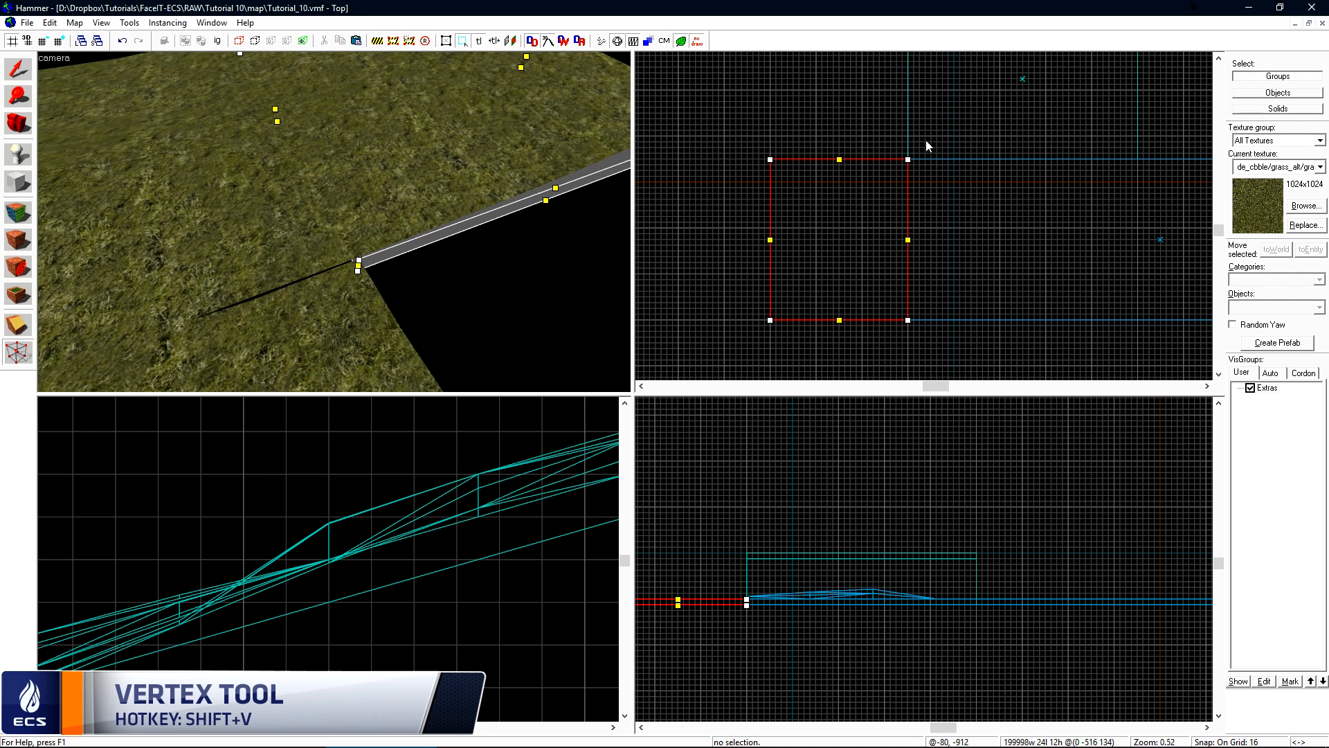
{"action": "scroll", "coordinate": [927, 141], "scroll_direction": "up", "scroll_amount": 2}
{"action": "scroll", "coordinate": [857, 188], "scroll_direction": "down", "scroll_amount": 3}
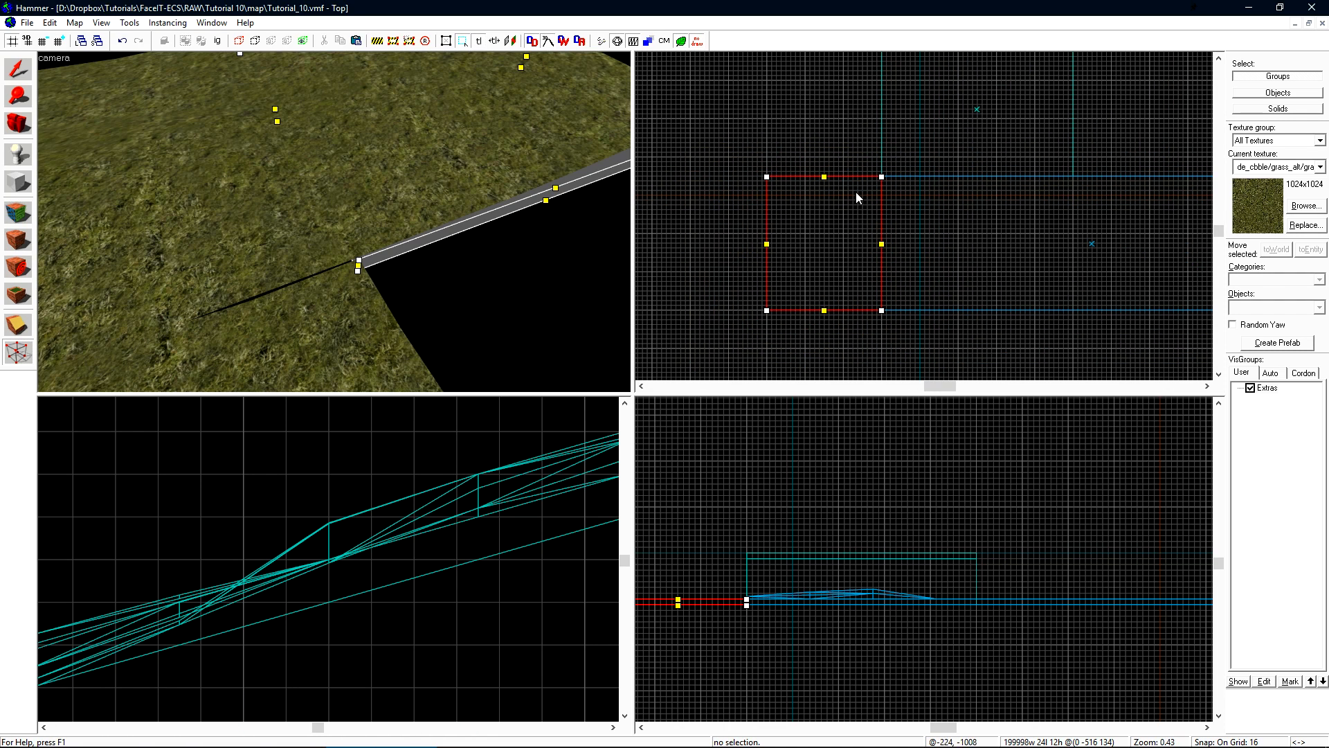
{"action": "left_click", "coordinate": [351, 321], "text": "ctrl"}
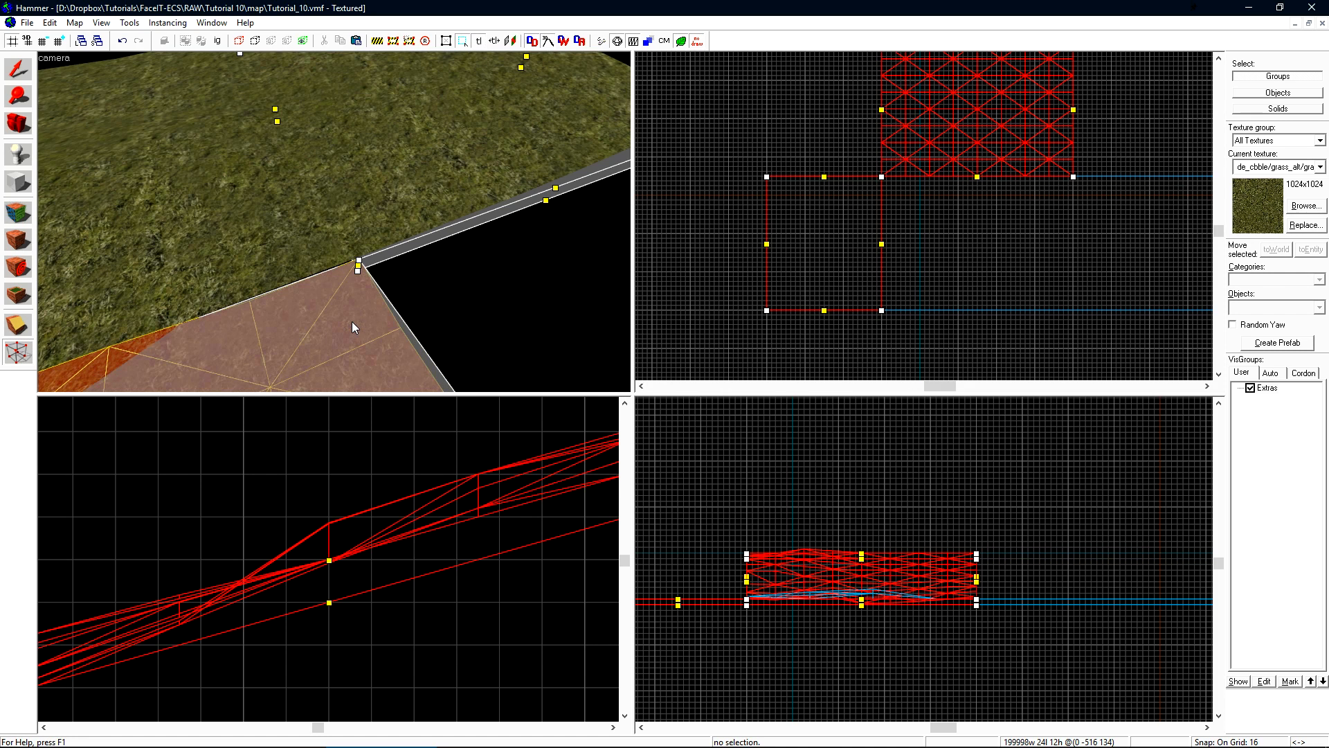
Compare the vertices of the neighbouring brushes one by one at the corner created by the first clip.
{"action": "key", "text": "z"}
{"action": "key", "text": "w"}
{"action": "key", "text": "z"}
{"action": "scroll", "coordinate": [415, 152], "scroll_direction": "up", "scroll_amount": 1}
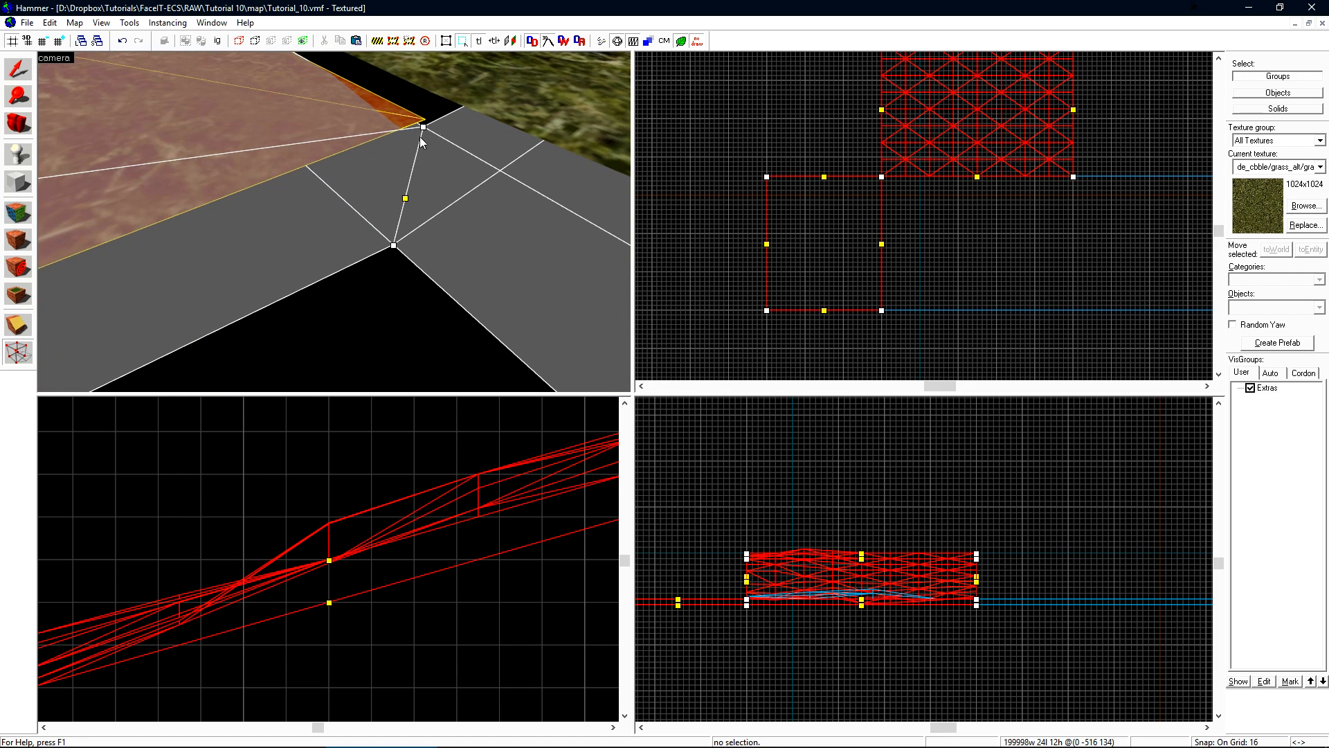
{"action": "left_click", "coordinate": [497, 107]}
{"action": "left_click", "coordinate": [374, 111]}
{"action": "left_click", "coordinate": [554, 105]}
{"action": "left_click", "coordinate": [373, 111]}
{"action": "left_click", "coordinate": [513, 101]}
{"action": "left_click", "coordinate": [374, 111]}
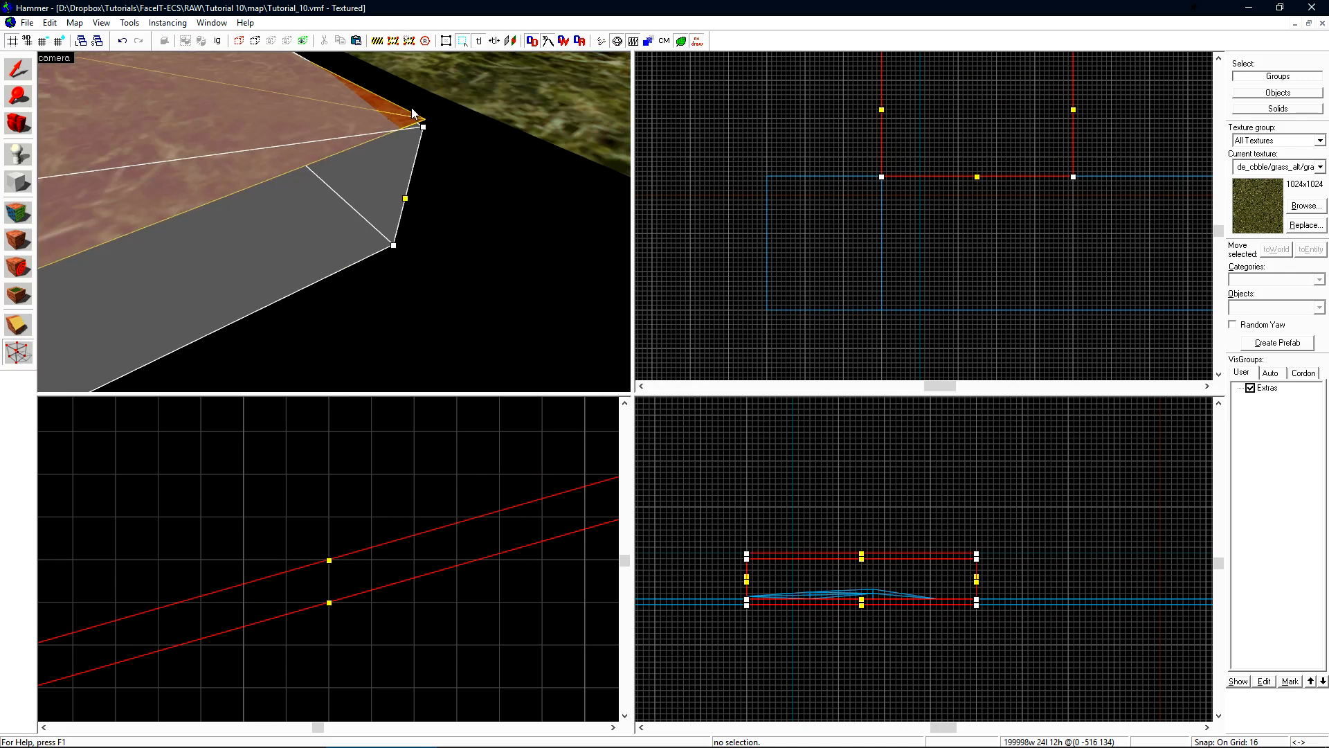
{"action": "left_click", "coordinate": [455, 101]}
{"action": "key", "text": "z"}
{"action": "key", "text": "s"}
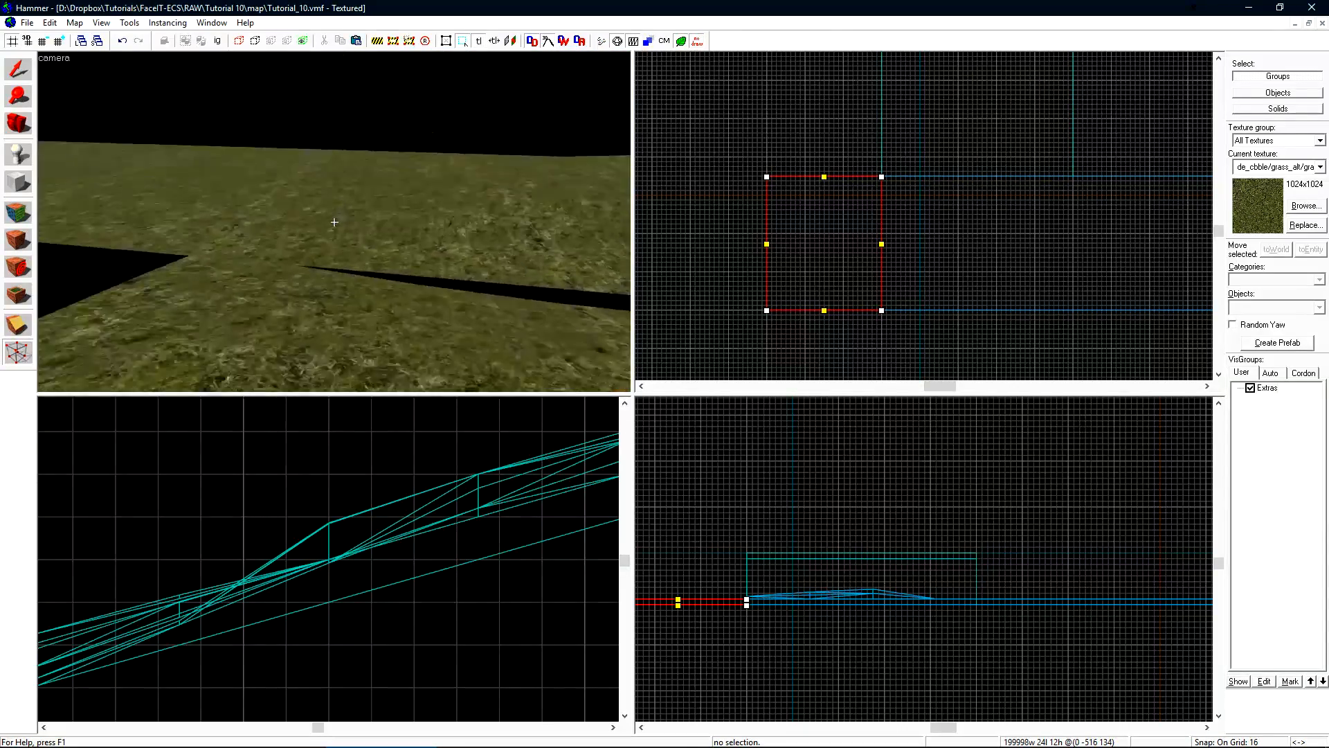
Inspect the vertices where the remaining long piece meets the adjoining displacement's opposite corner.
{"action": "key", "text": "a"}
{"action": "key", "text": "s"}
{"action": "key", "text": "z"}
{"action": "left_click", "coordinate": [339, 208]}
{"action": "left_click", "coordinate": [481, 236], "text": "ctrl"}
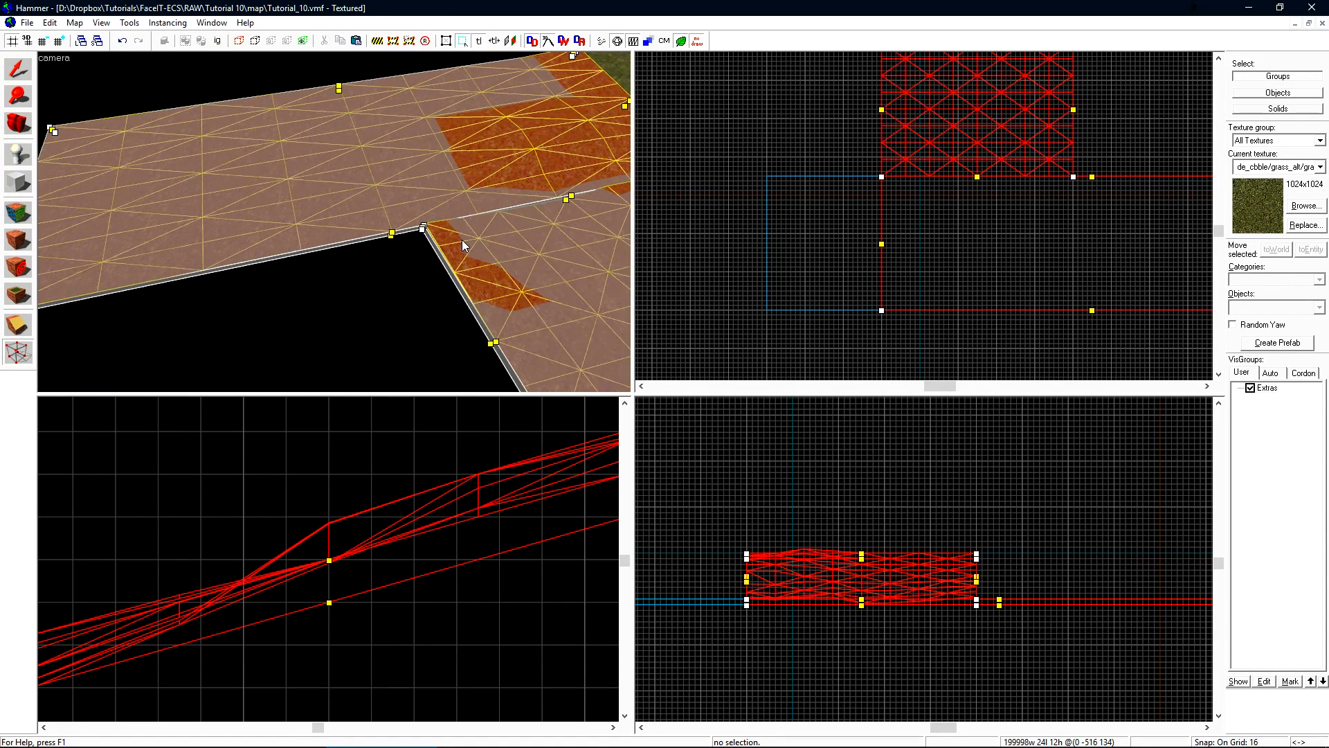
{"action": "key", "text": "z"}
{"action": "key", "text": "z"}
{"action": "key", "text": "w"}
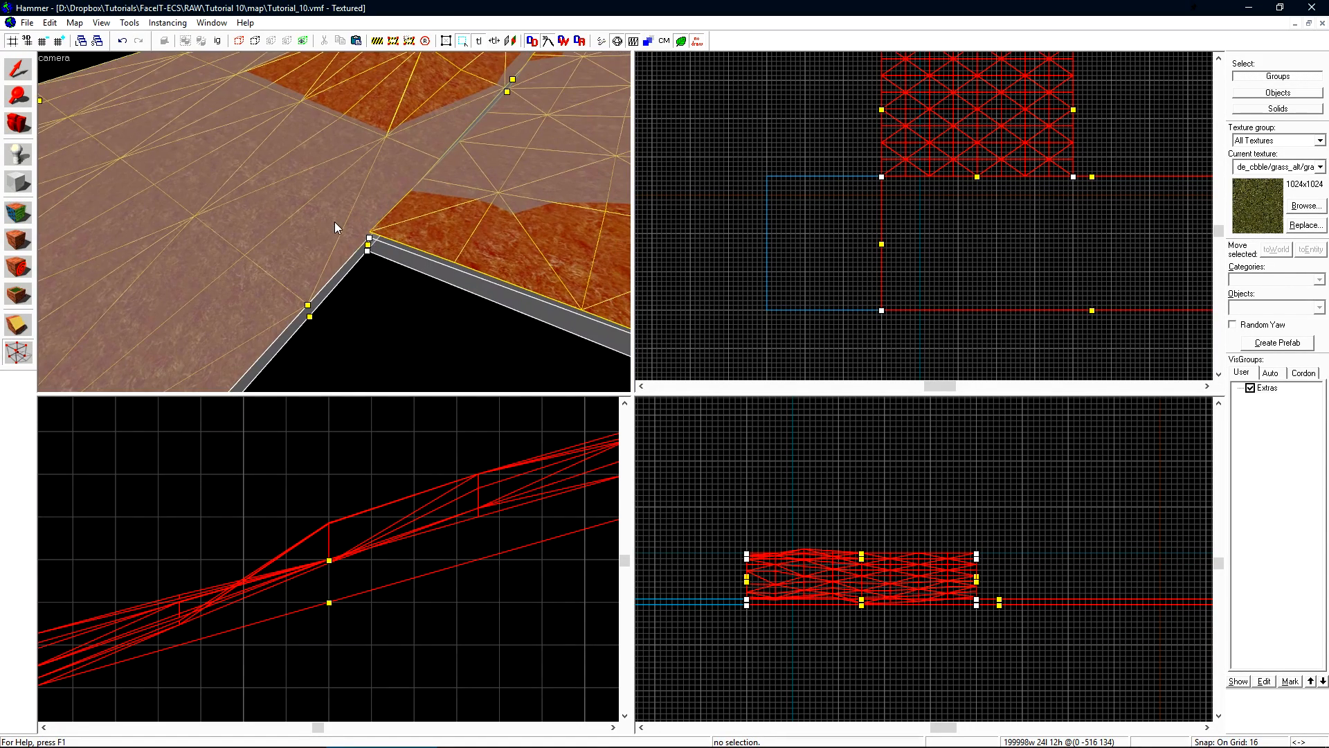
Clip the remaining long piece in line with the adjoining displacement's opposite corner, leaving a 640-unit-wide middle section.
{"action": "left_click", "coordinate": [302, 210]}
{"action": "scroll", "coordinate": [985, 218], "scroll_direction": "up", "scroll_amount": 5}
{"action": "key", "text": "shift+x"}
{"action": "left_click_drag", "start_coordinate": [1002, 210], "coordinate": [1003, 244]}
{"action": "key", "text": "Return"}
Display the vertices of the newly clipped pieces and the adjoining displacement at the second clip's corner.
{"action": "key", "text": "shift+s"}
{"action": "left_click", "coordinate": [371, 141]}
{"action": "left_click", "coordinate": [311, 253], "text": "ctrl"}
{"action": "left_click", "coordinate": [453, 206], "text": "ctrl"}
{"action": "key", "text": "h"}
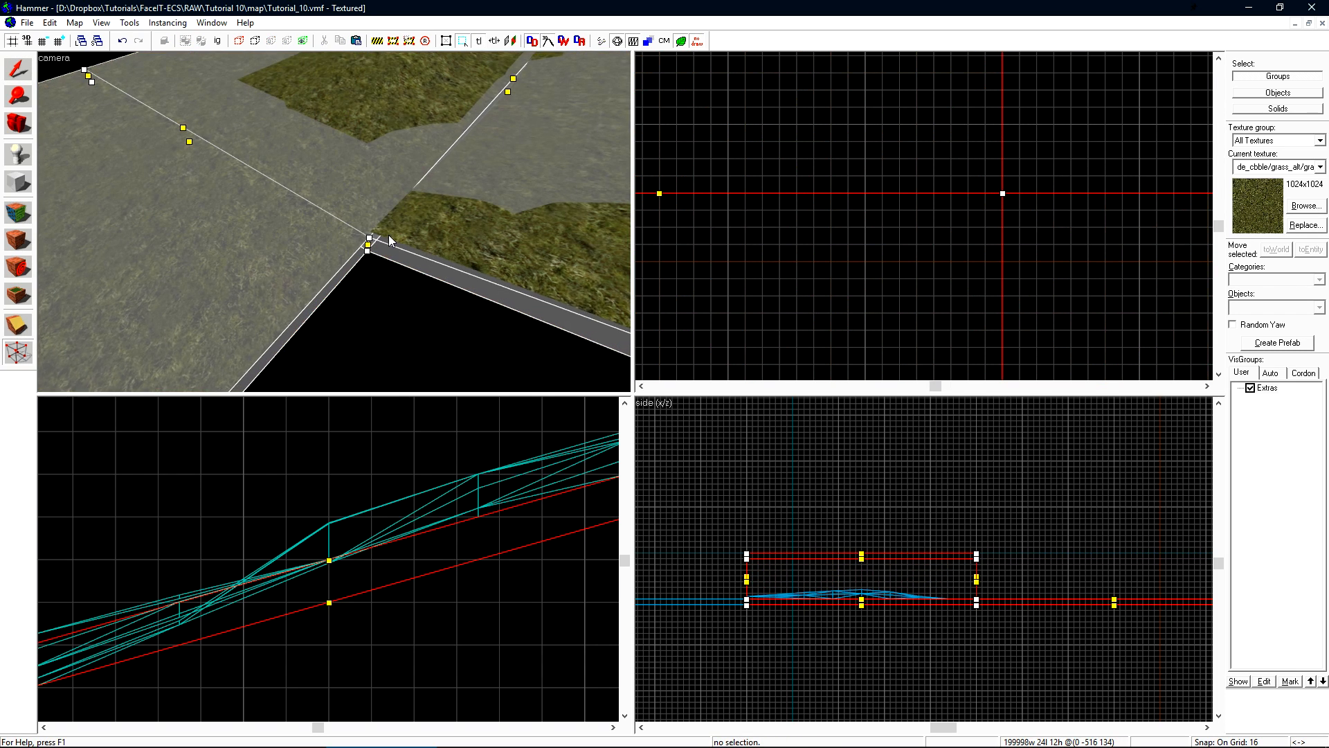
{"action": "key", "text": "w"}
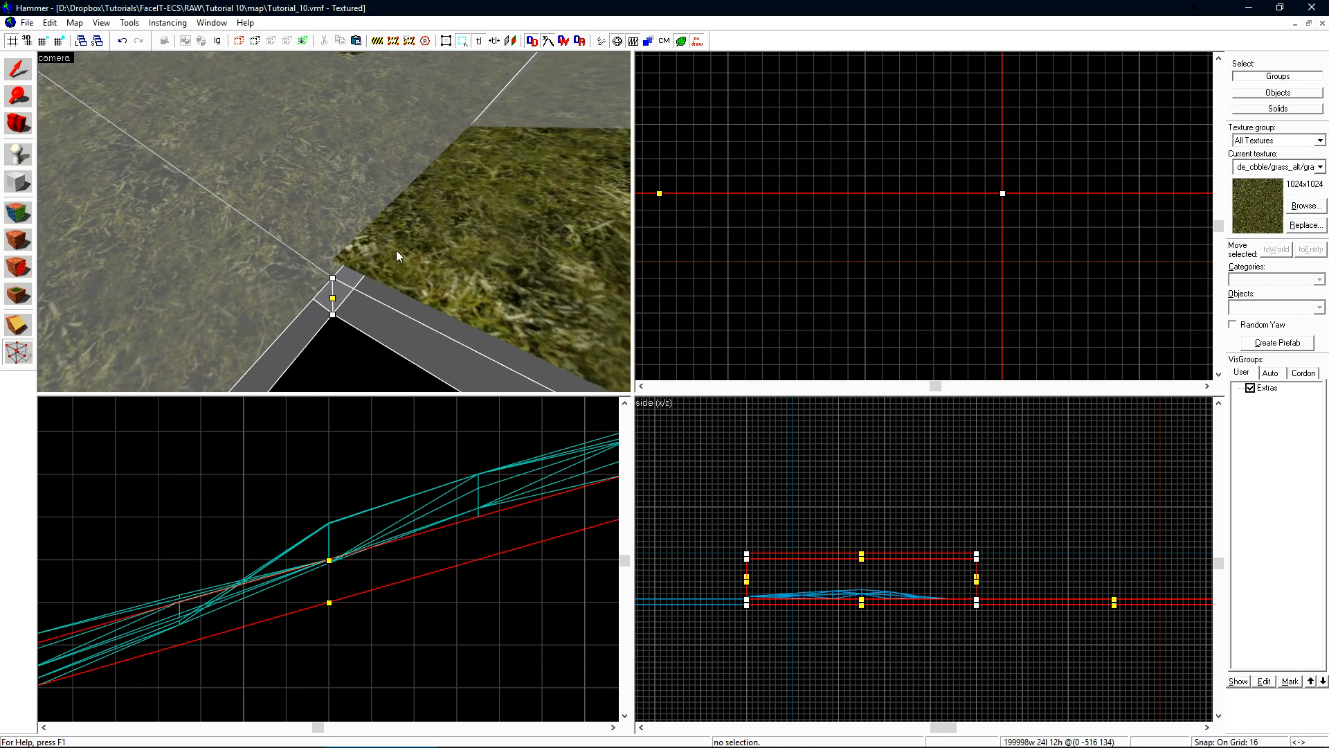
Check each piece in turn to compare its corner vertex with those of its neighbours at the second clip.
{"action": "left_click", "coordinate": [441, 223]}
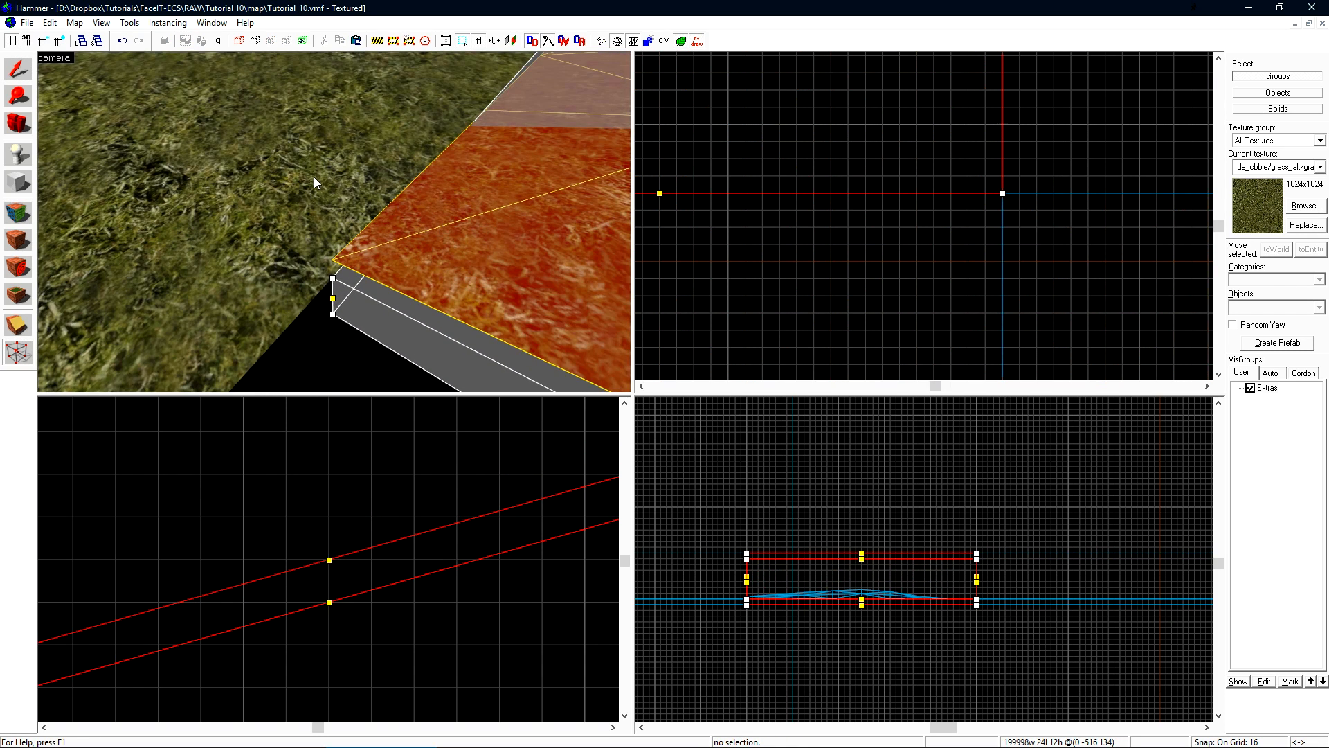
{"action": "left_click", "coordinate": [314, 178]}
{"action": "left_click", "coordinate": [197, 252]}
{"action": "left_click", "coordinate": [298, 211]}
{"action": "left_click", "coordinate": [449, 209]}
{"action": "left_click", "coordinate": [298, 204]}
{"action": "left_click", "coordinate": [201, 246]}
{"action": "left_click", "coordinate": [309, 185]}
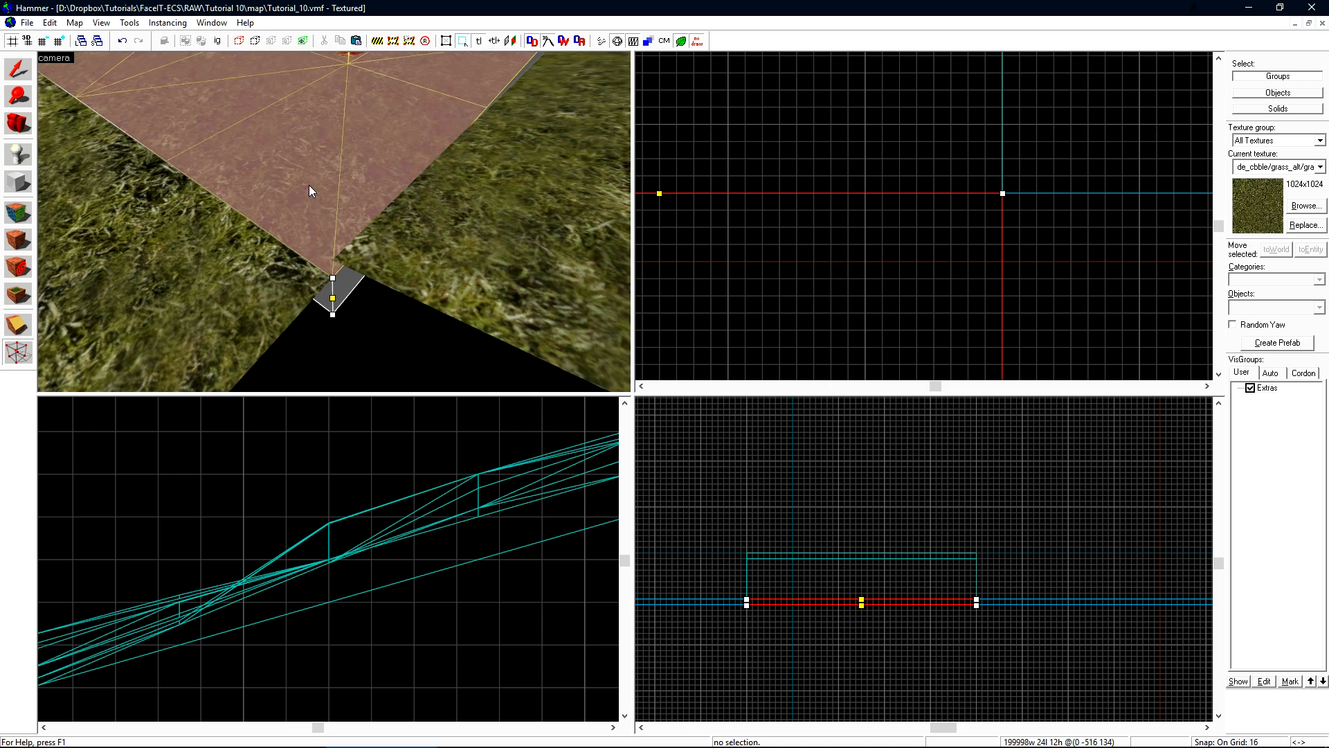
{"action": "left_click", "coordinate": [464, 206]}
{"action": "left_click", "coordinate": [213, 249]}
{"action": "left_click", "coordinate": [388, 160]}
{"action": "left_click", "coordinate": [199, 250]}
{"action": "left_click", "coordinate": [353, 160]}
{"action": "left_click", "coordinate": [447, 187]}
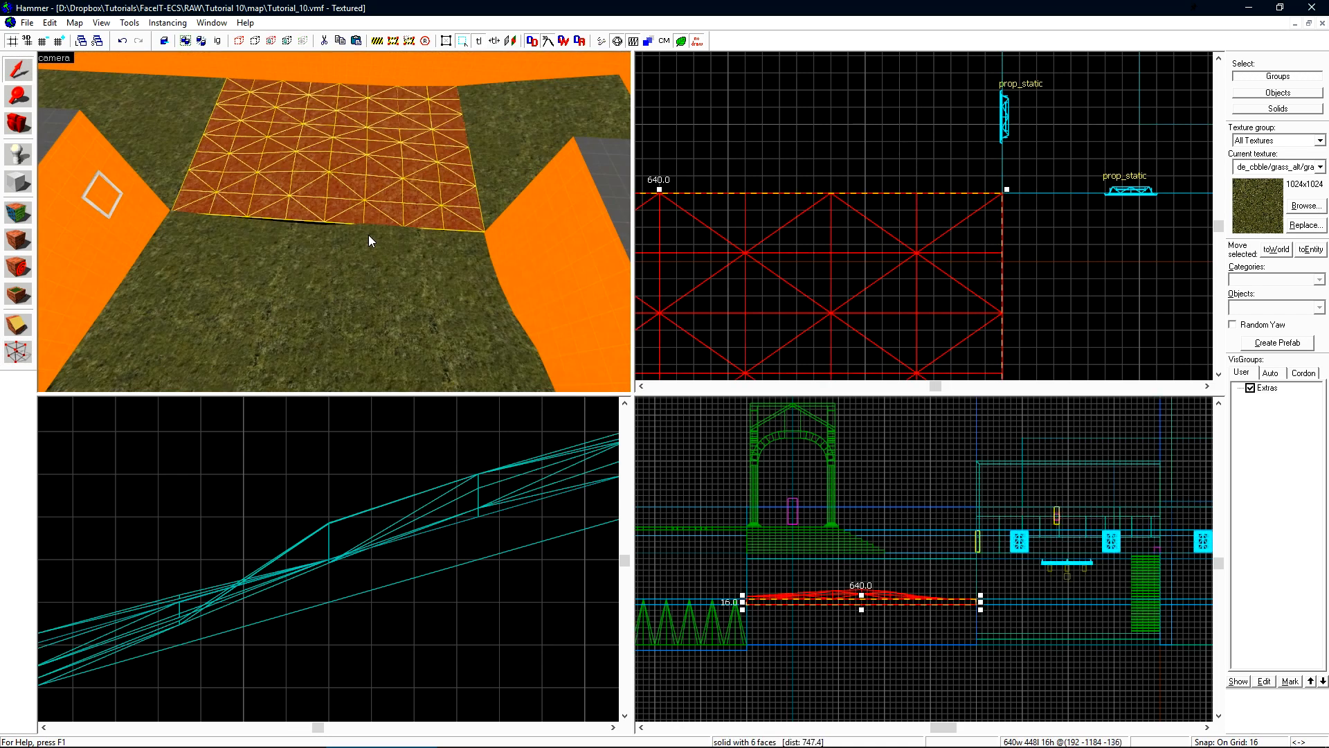
Select the middle displacement, both side pieces and the adjoining grass displacement, and sew them together.
{"action": "key", "text": "shift+a"}
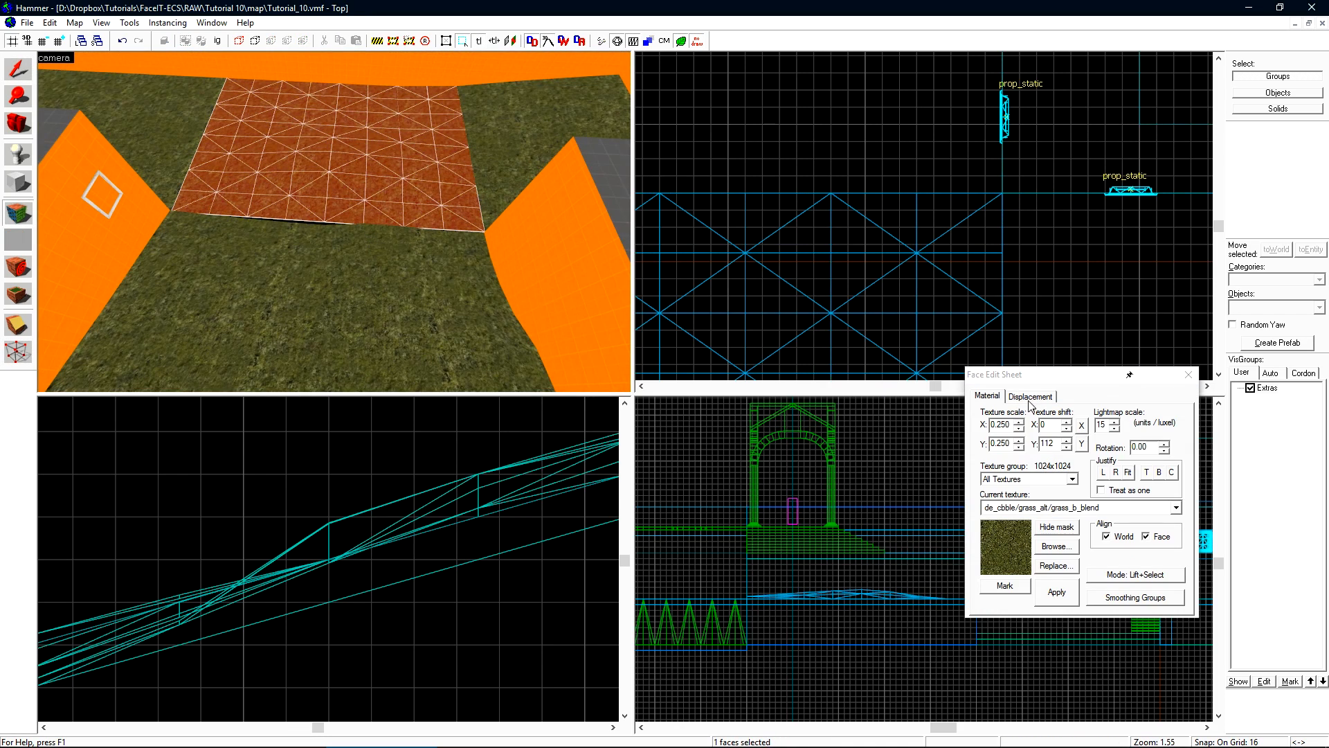
{"action": "left_click", "coordinate": [1030, 397]}
{"action": "left_click", "coordinate": [496, 120], "text": "ctrl"}
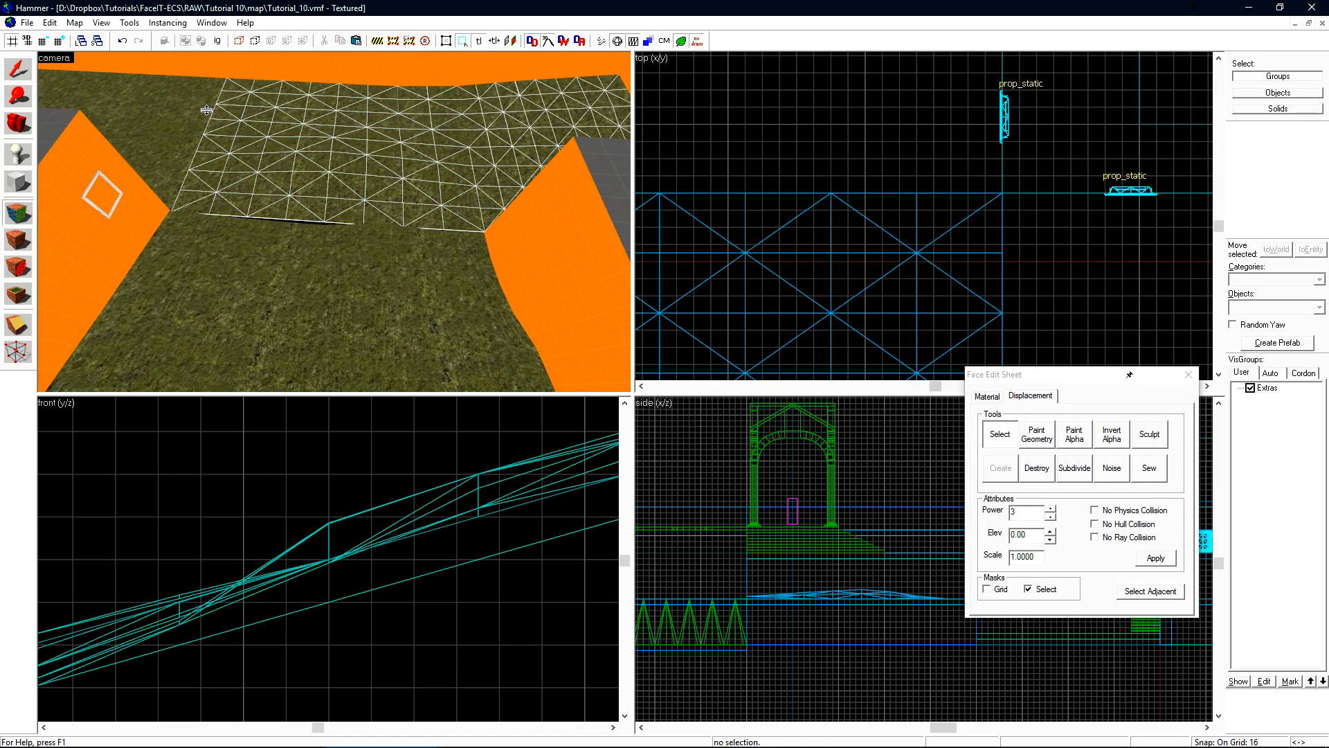
{"action": "left_click", "coordinate": [181, 109], "text": "ctrl"}
{"action": "left_click", "coordinate": [297, 285], "text": "ctrl"}
{"action": "key", "text": "z"}
{"action": "key", "text": "w"}
{"action": "key", "text": "w"}
{"action": "key", "text": "z"}
{"action": "left_click", "coordinate": [1155, 469]}
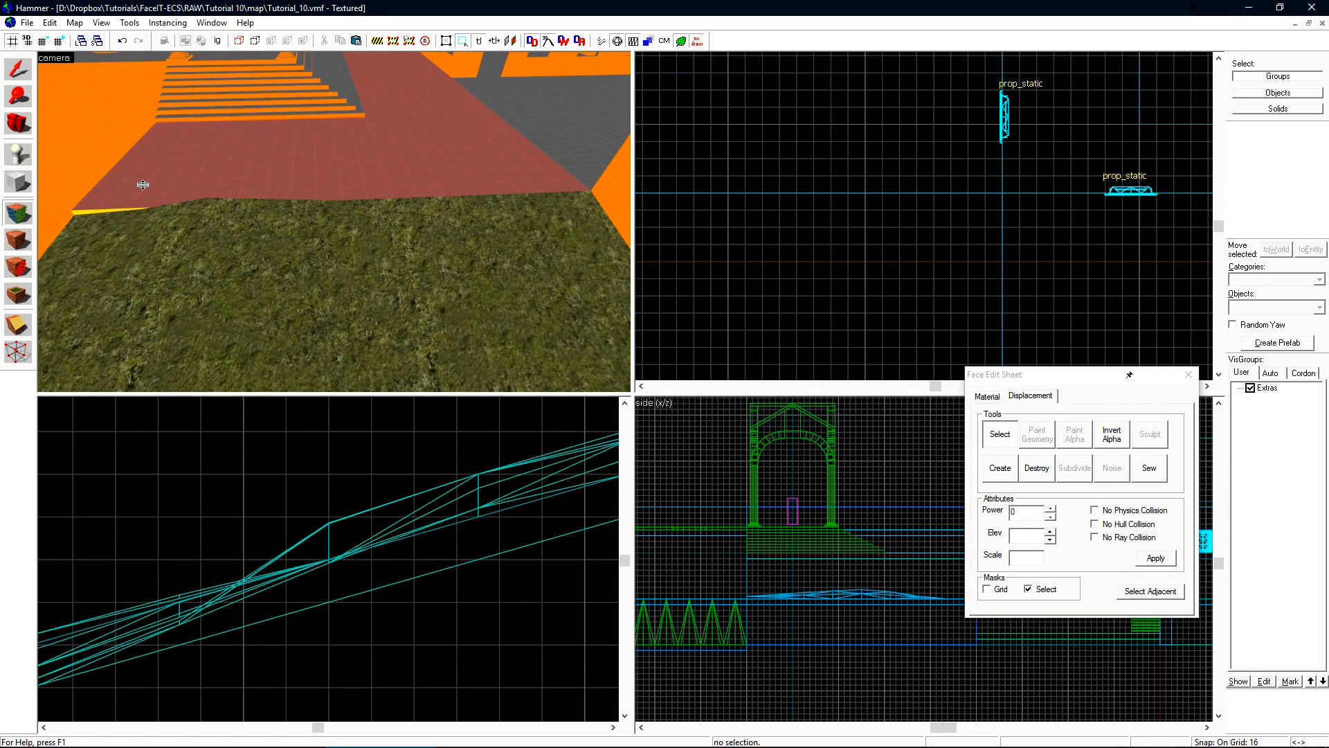
Select the grass displacement bordering the gray floor below the stairs and set its geometry painting effect to Raise To.
{"action": "key", "text": "a"}
{"action": "key", "text": "w"}
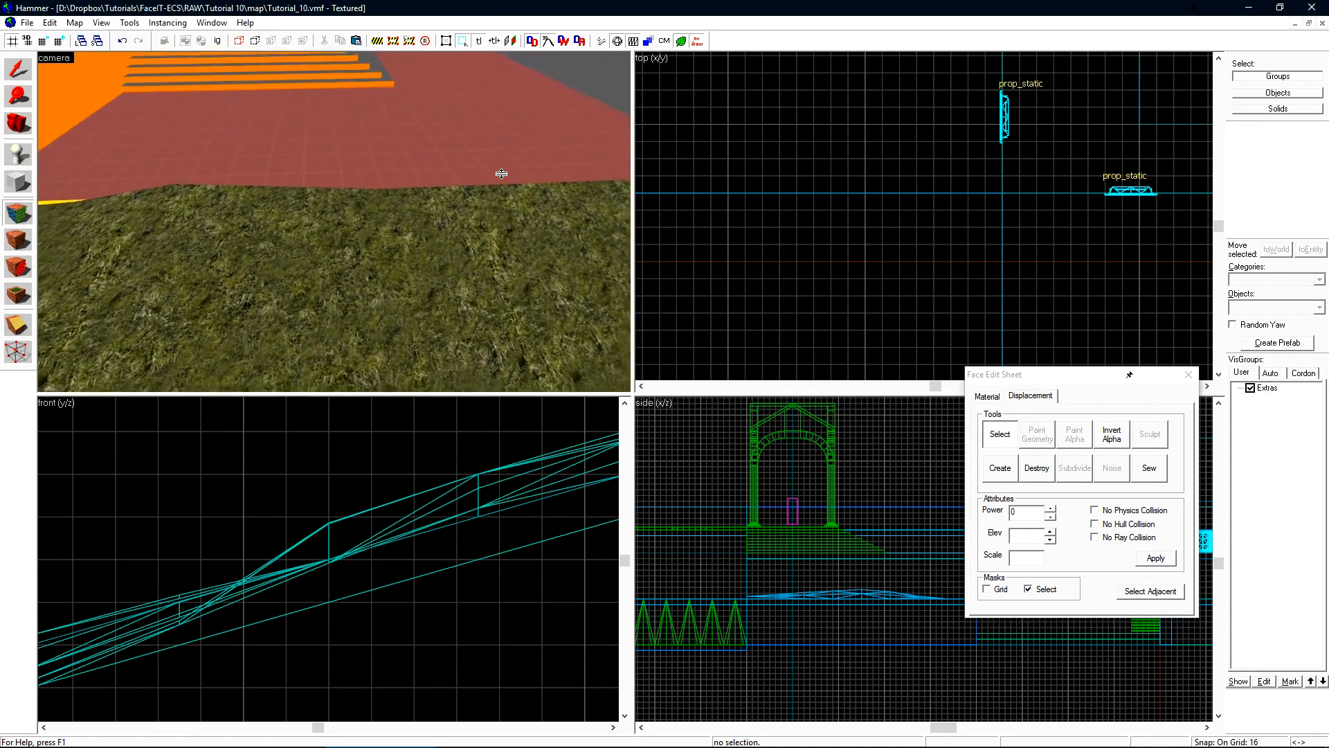
{"action": "key", "text": "s"}
{"action": "key", "text": "a"}
{"action": "key", "text": "d"}
{"action": "key", "text": "w"}
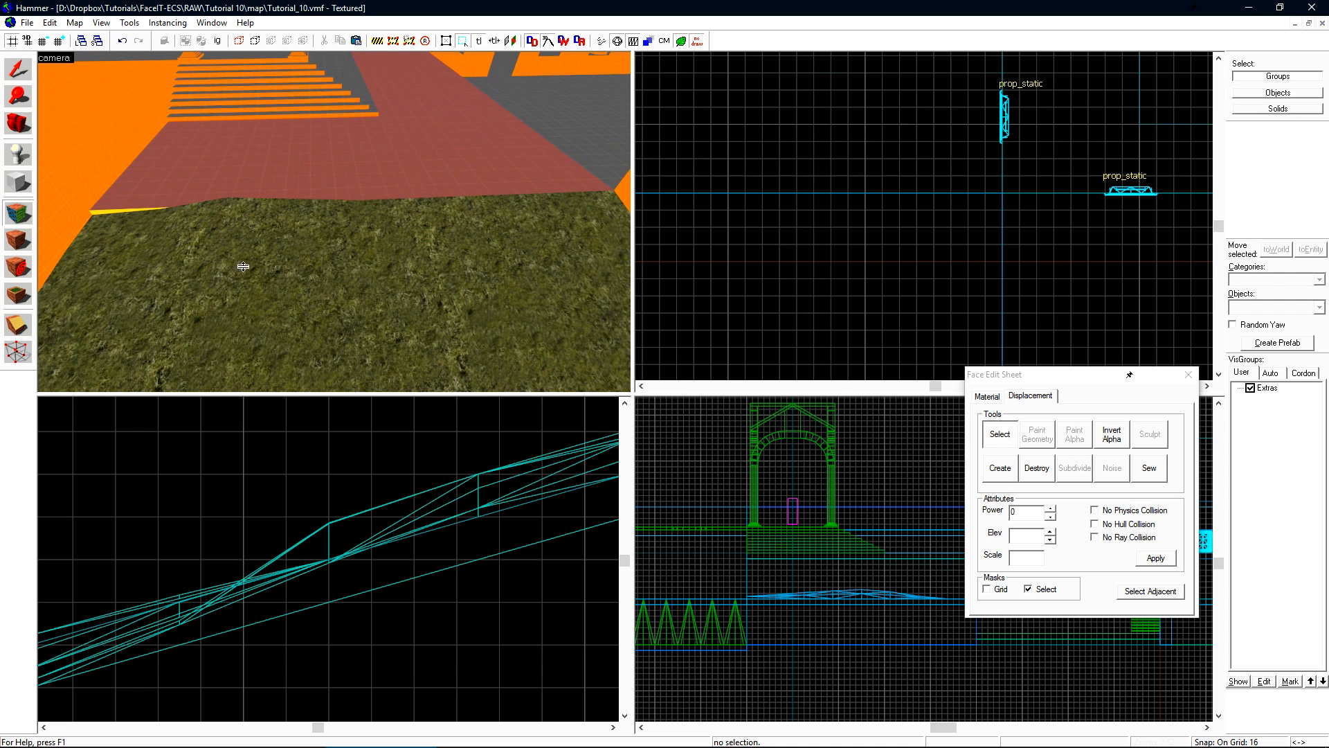
{"action": "left_click", "coordinate": [415, 250]}
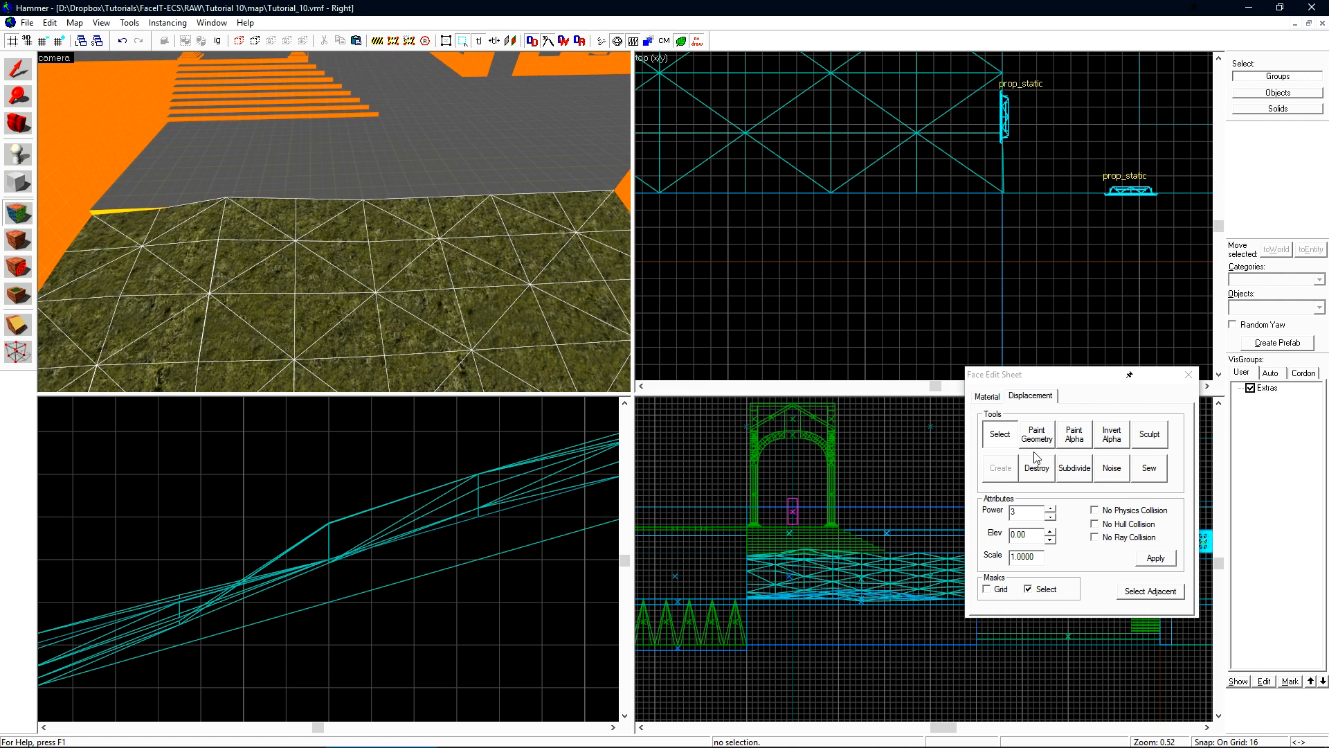
{"action": "left_click", "coordinate": [1036, 438]}
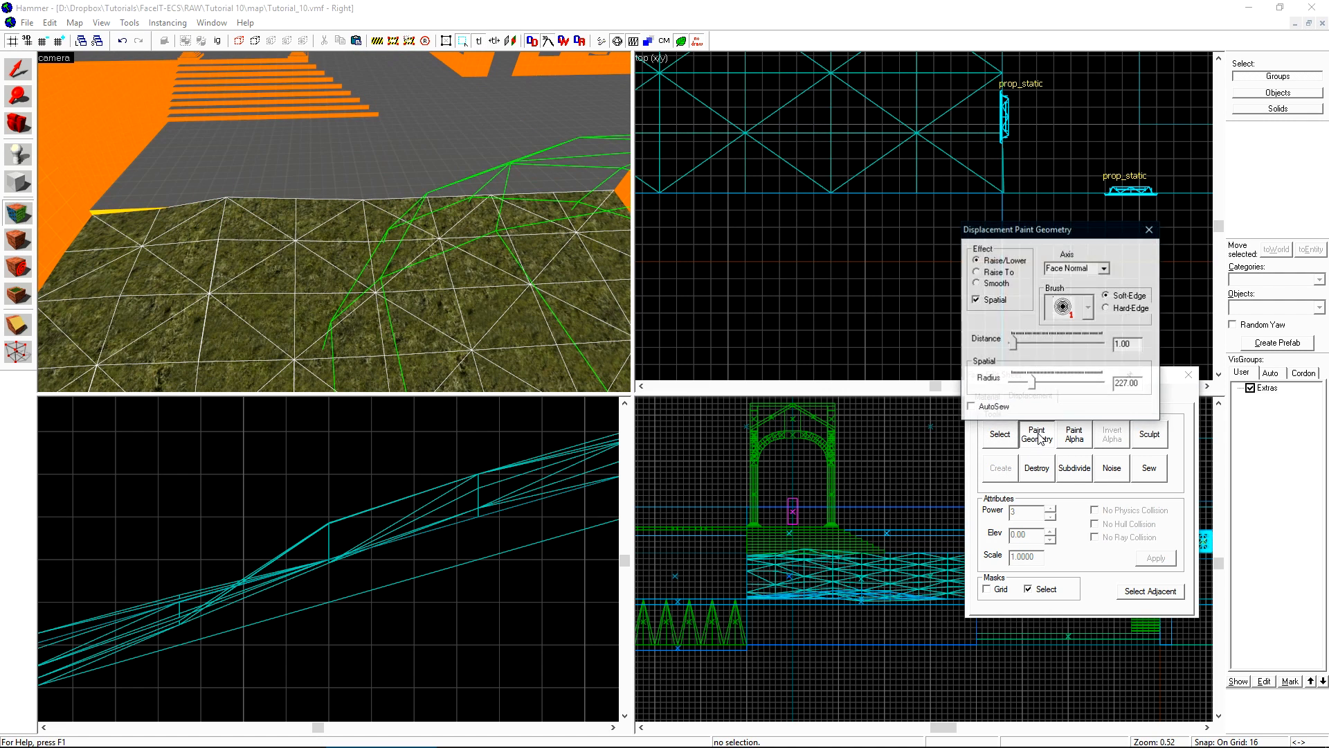
{"action": "left_click", "coordinate": [977, 272]}
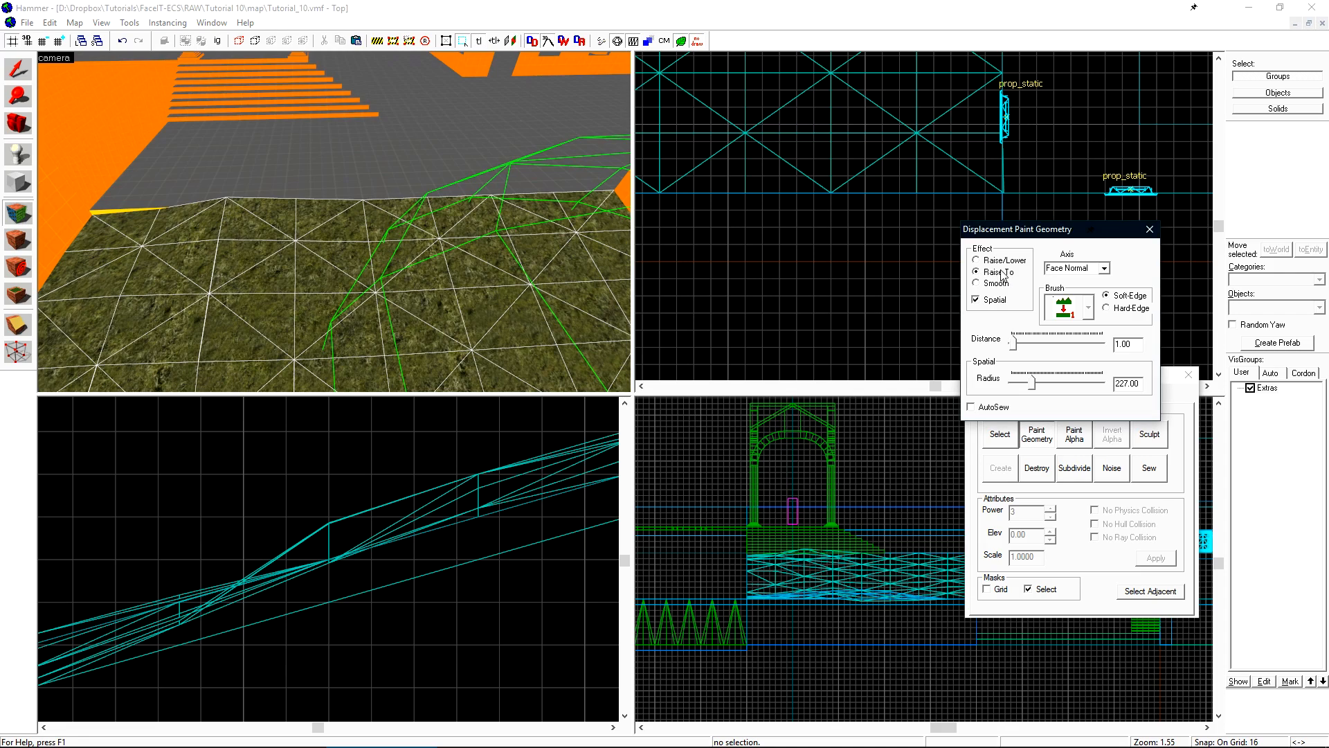
Paint the grass edge along the gray floor in Raise To mode with distance 1 and radius 227 and check its height.
{"action": "key", "text": "z"}
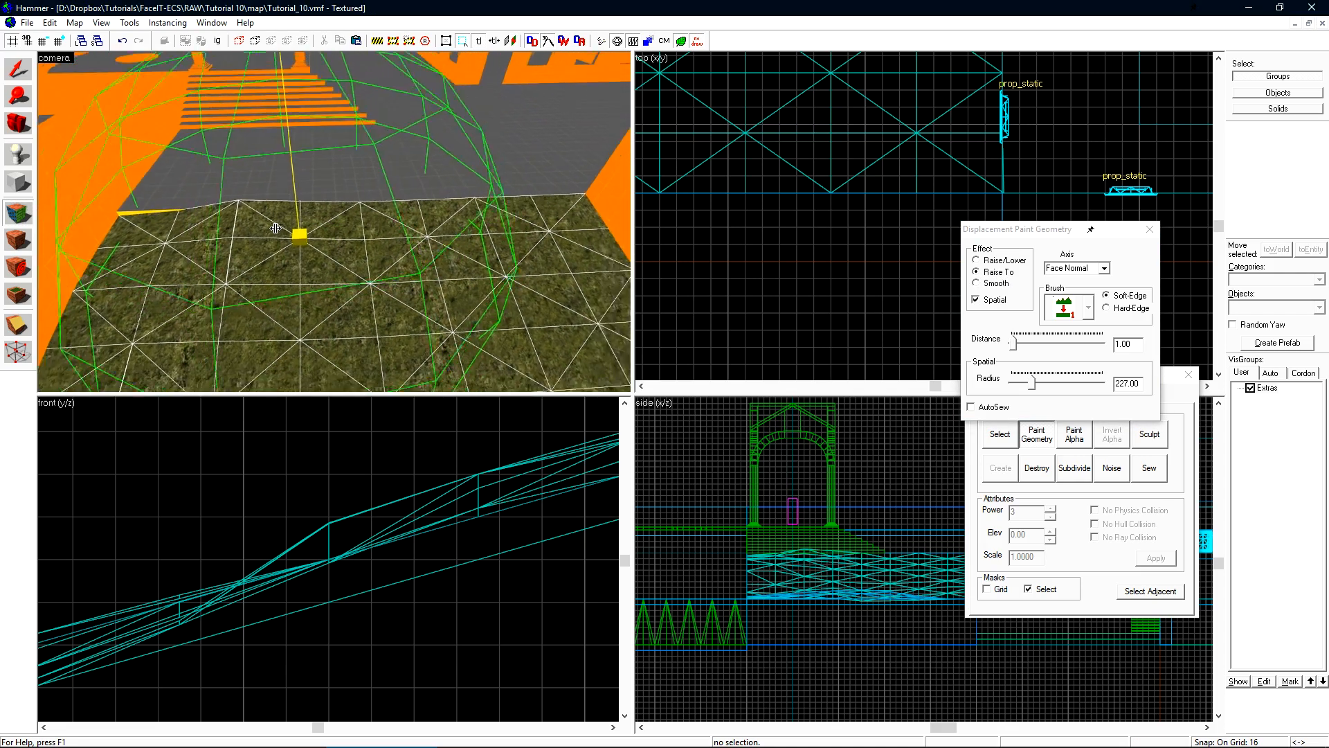
{"action": "key", "text": "s"}
{"action": "key", "text": "z"}
{"action": "mouse_move", "coordinate": [347, 217]}
{"action": "left_mouse_down"}
{"action": "mouse_move", "coordinate": [356, 128]}
{"action": "mouse_move", "coordinate": [505, 178]}
{"action": "left_mouse_up"}
{"action": "scroll", "coordinate": [505, 177], "scroll_direction": "up", "scroll_amount": 2}
{"action": "left_click_drag", "start_coordinate": [242, 83], "coordinate": [257, 97]}
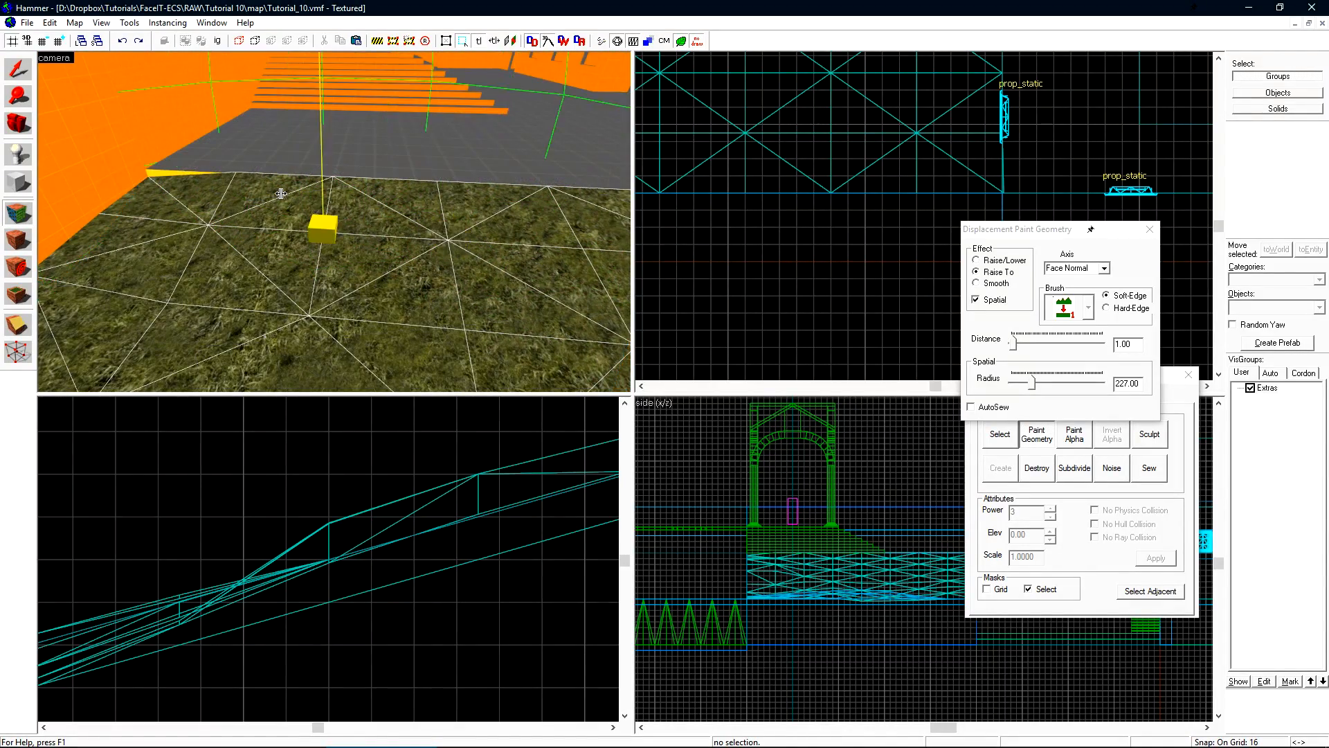
{"action": "key", "text": "w"}
{"action": "key", "text": "a"}
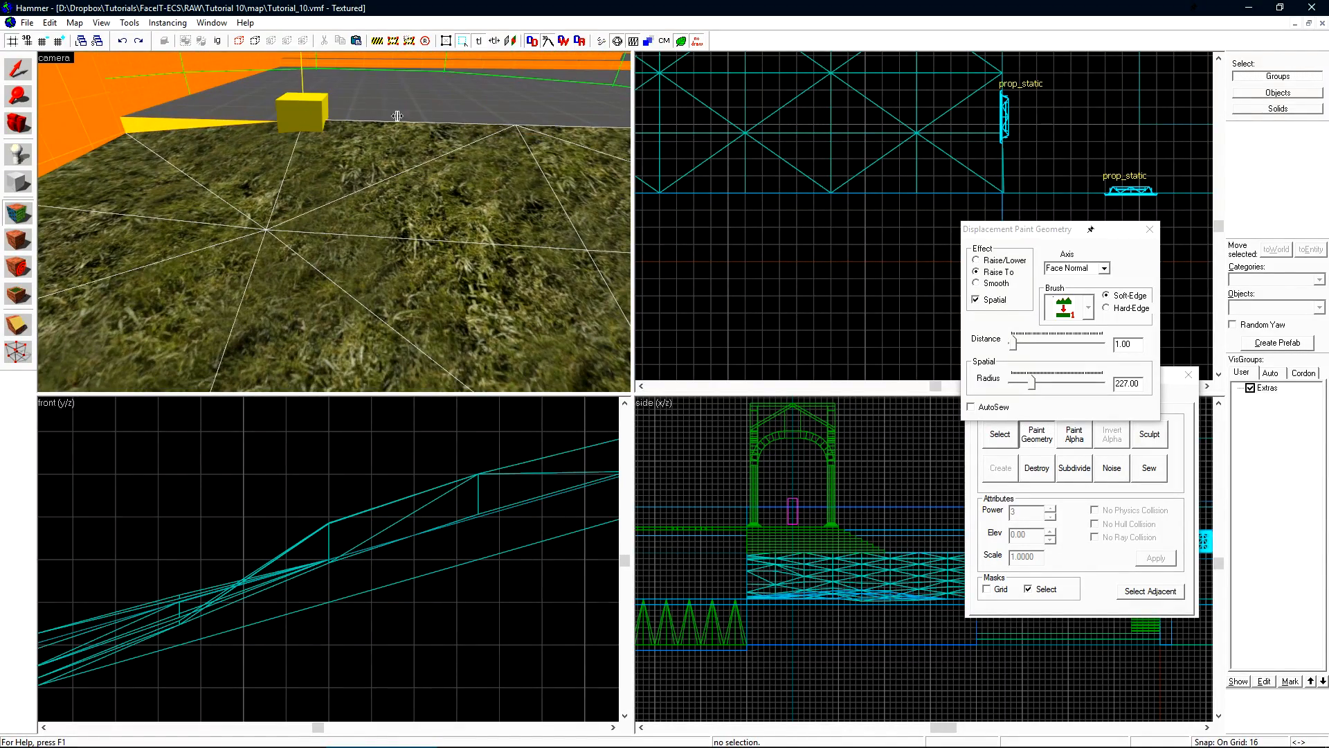
{"action": "key", "text": "z"}
{"action": "key", "text": "w"}
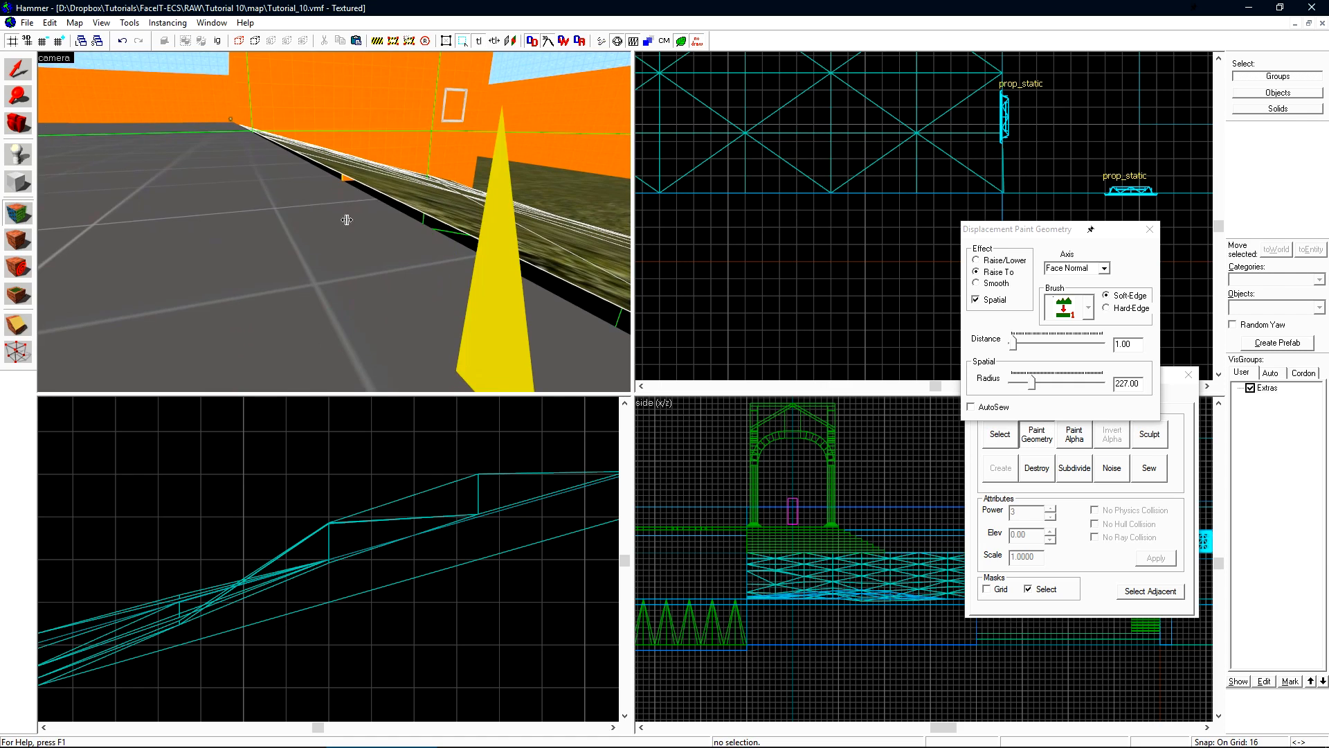
{"action": "key", "text": "z"}
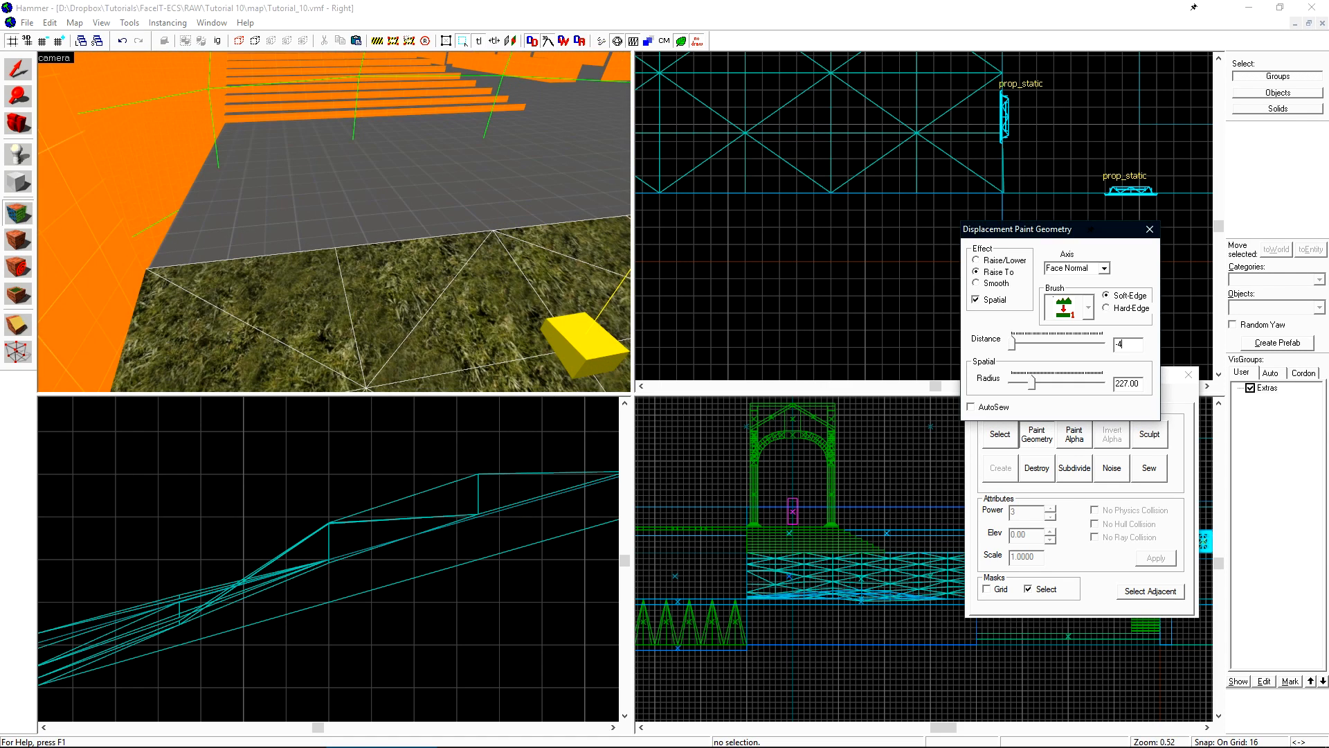
Paint the grass edge along the gray floor in Raise To mode with distance -4 and radius 227, and leave the painting tool.
{"action": "left_click", "coordinate": [306, 252]}
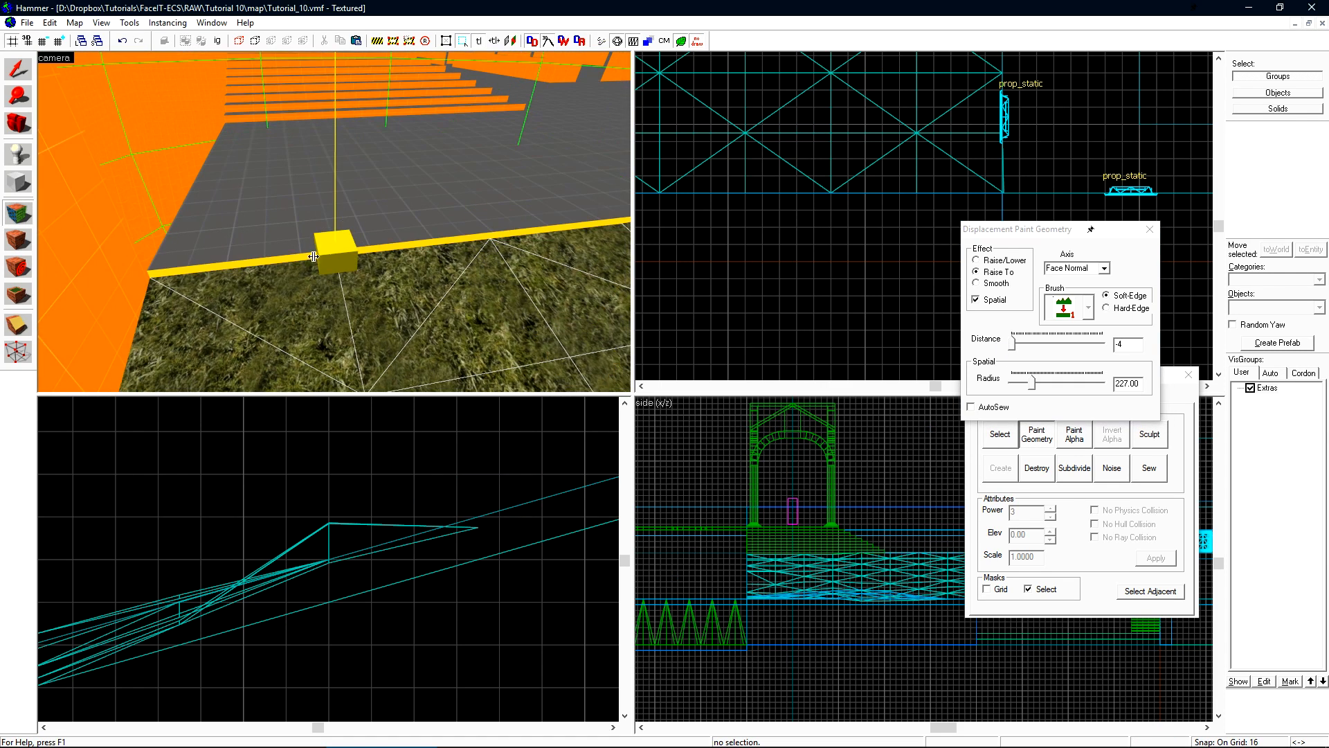
{"action": "key", "text": "d"}
{"action": "left_click", "coordinate": [469, 215]}
{"action": "key", "text": "z"}
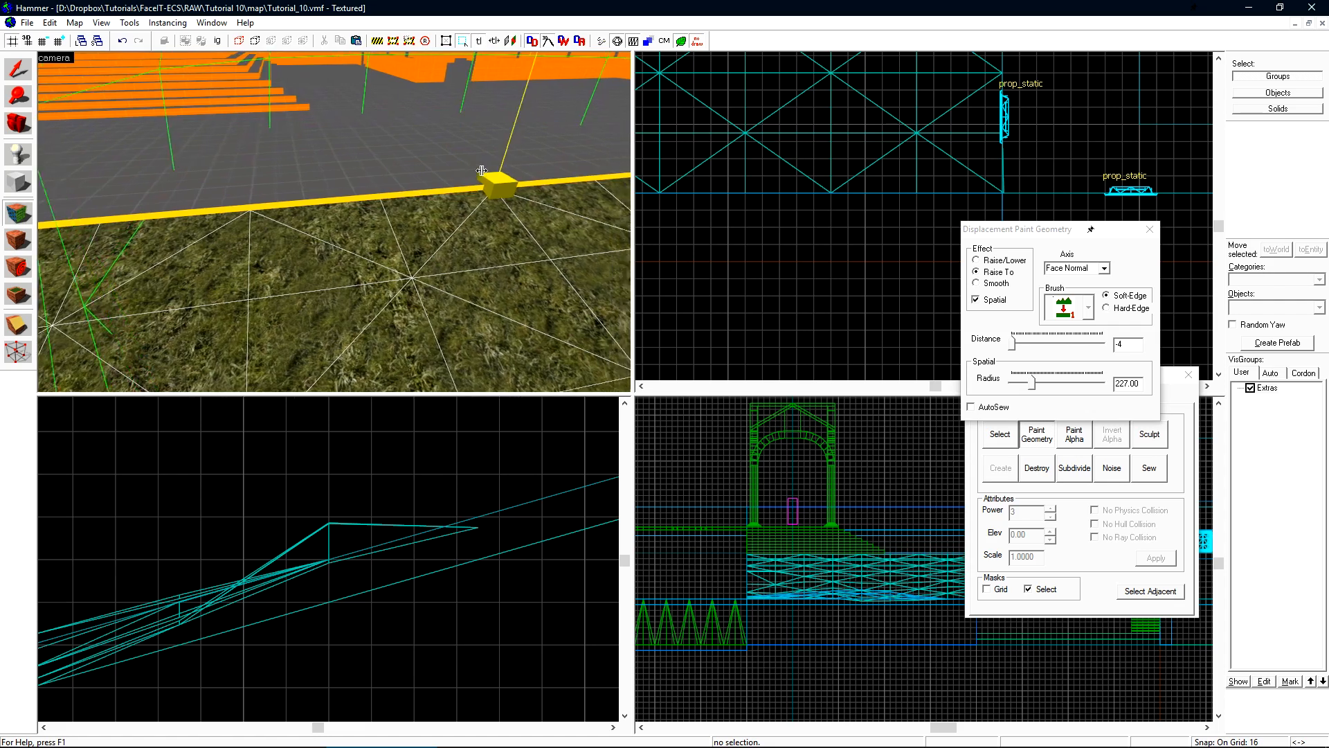
{"action": "key", "text": "z"}
{"action": "key", "text": "shift+s"}
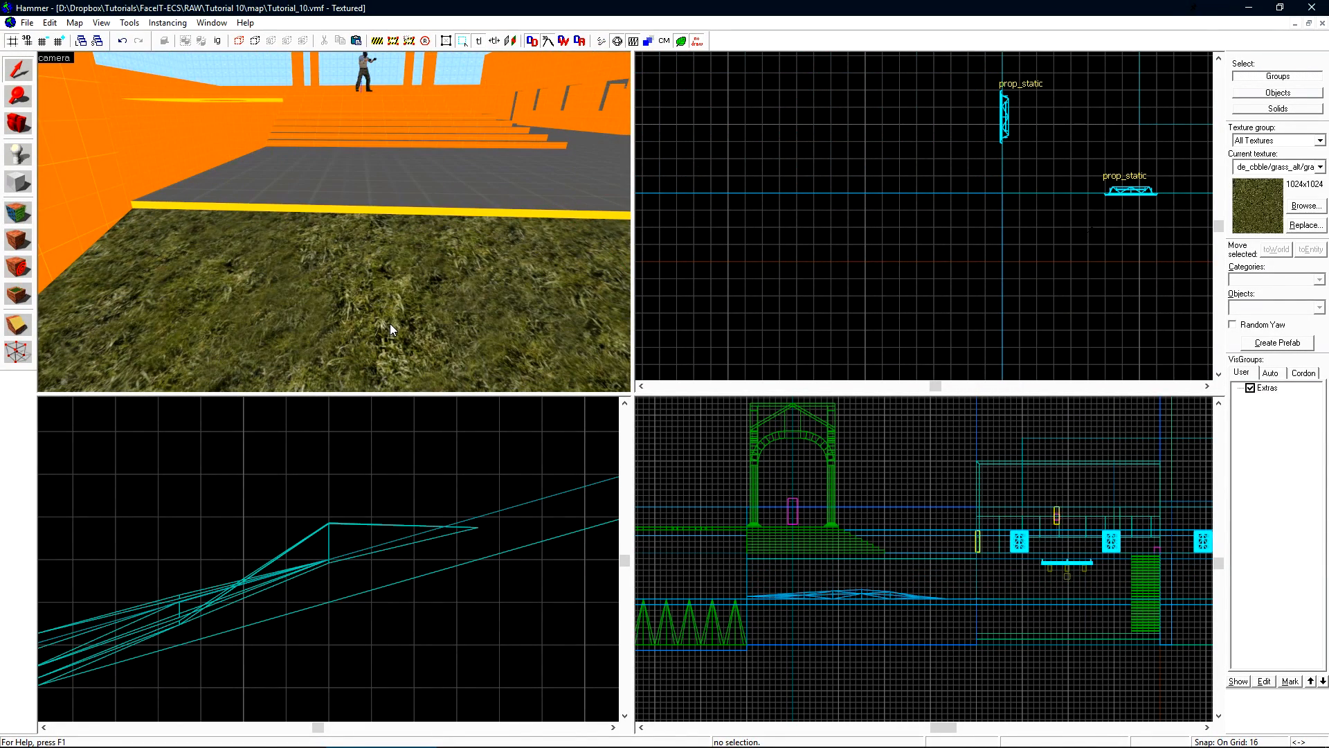
Place a point entity on the border between grass and gray floor and change its class to prop_static.
{"action": "key", "text": "shift+e"}
{"action": "left_click", "coordinate": [392, 197]}
{"action": "key", "text": "shift+s"}
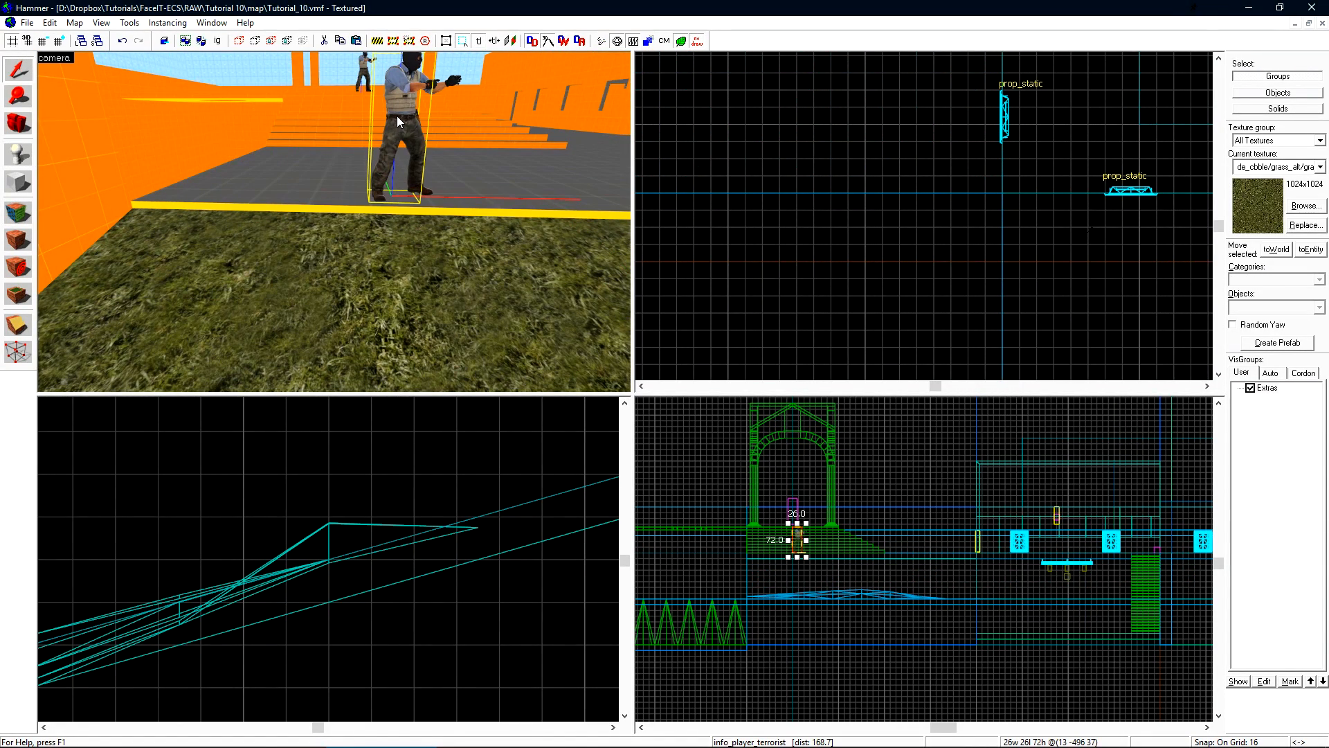
{"action": "key", "text": "alt+Return"}
{"action": "type", "text": "prop_static"}
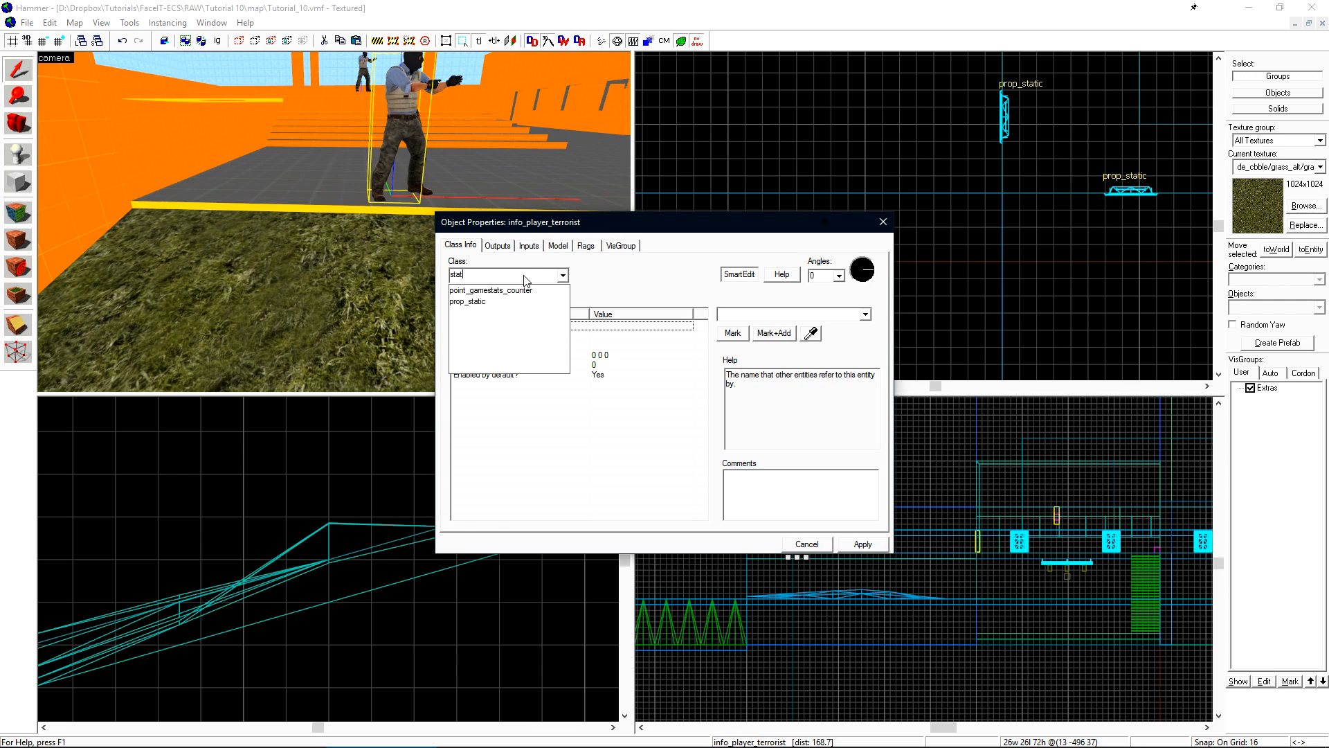
{"action": "key", "text": "Return"}
Filter the prop's models by curb and apply a straight stone curb model to it.
{"action": "double_click", "coordinate": [482, 433]}
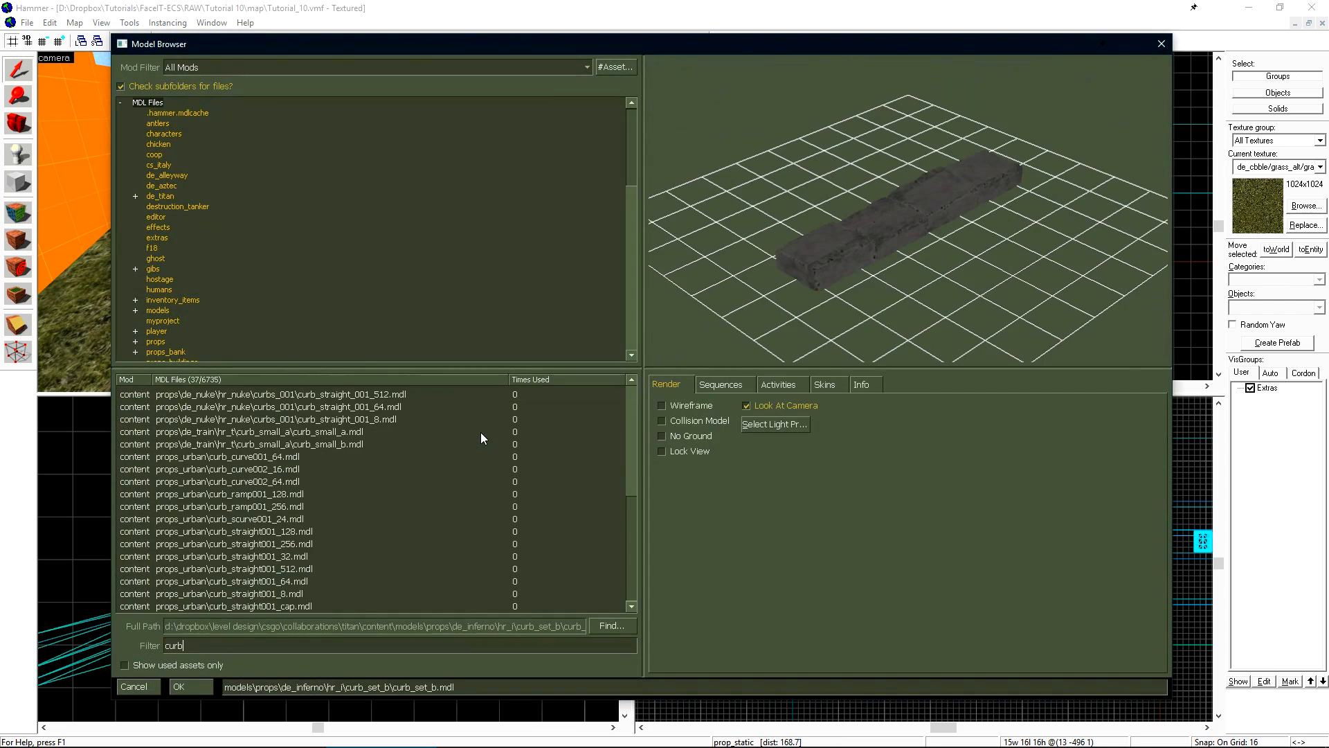
{"action": "key", "text": "Up"}
{"action": "key", "text": "Up"}
{"action": "key", "text": "Return"}
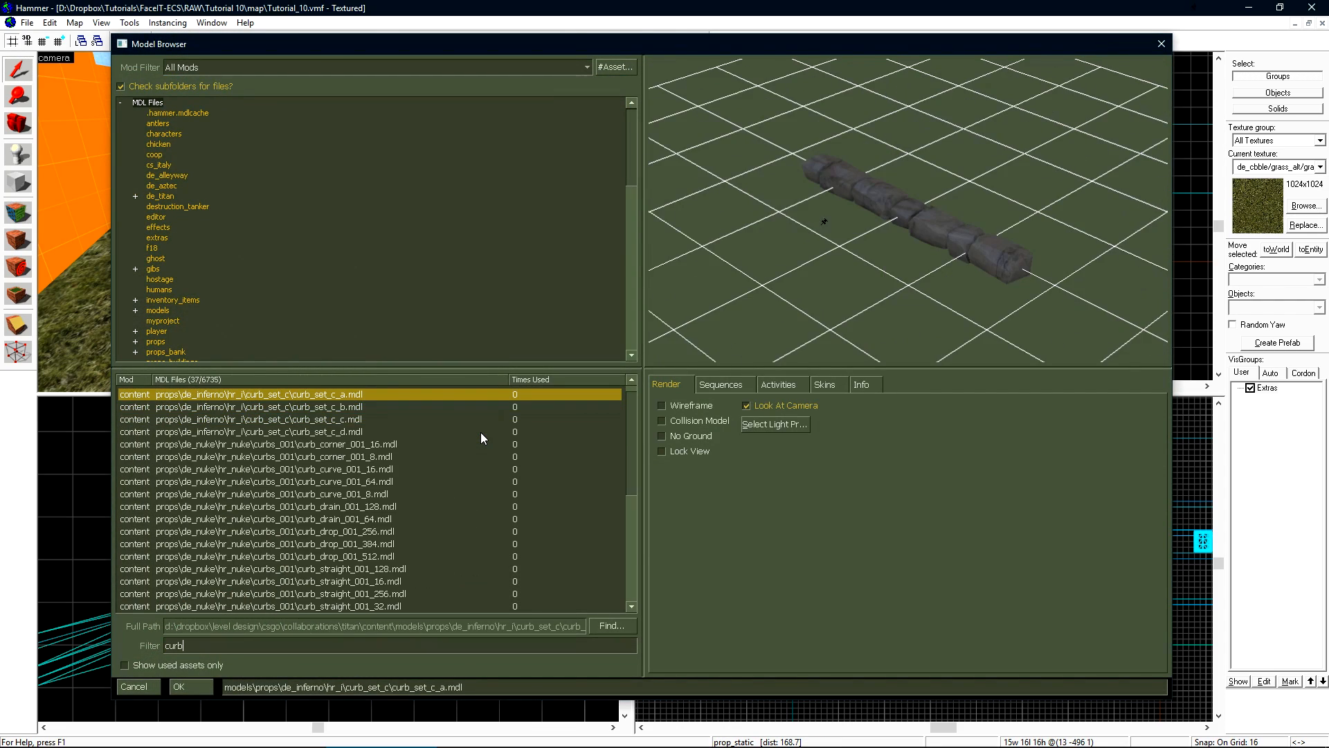
{"action": "left_click", "coordinate": [844, 541]}
{"action": "key", "text": "alt+Return"}
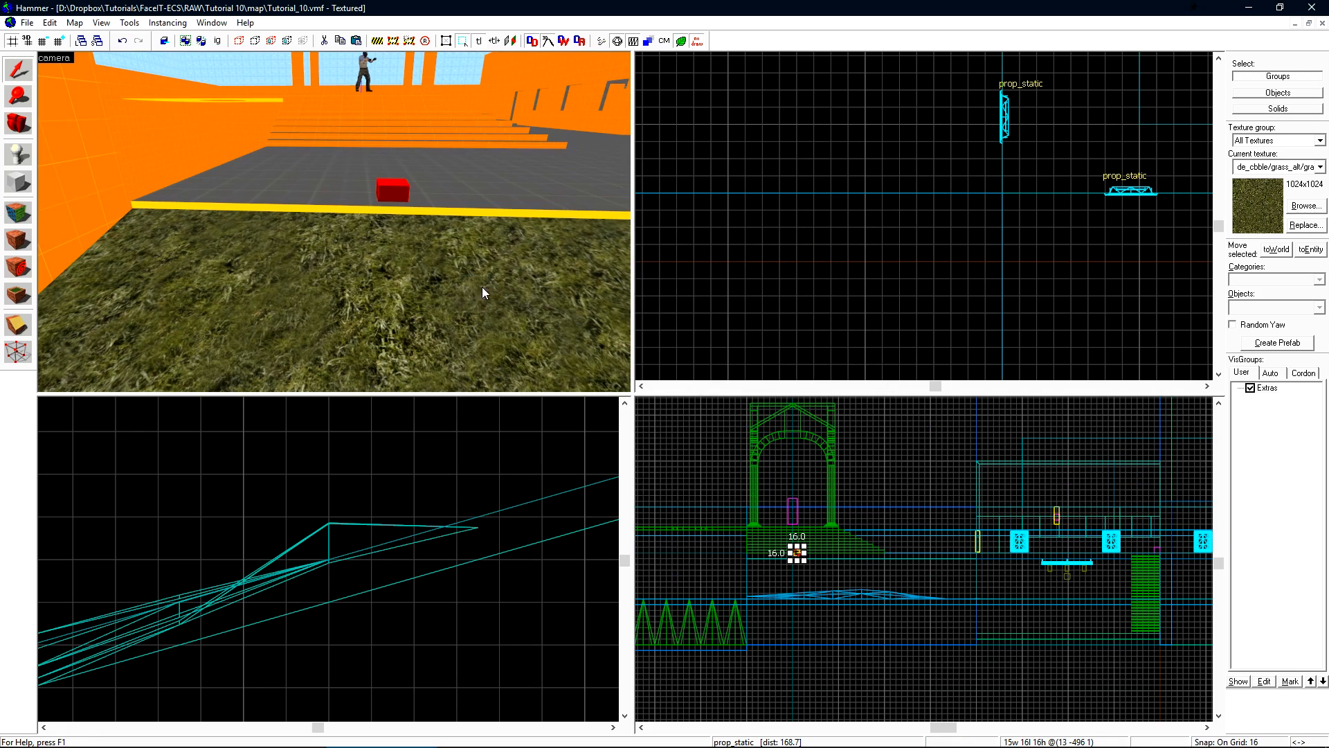
Move the curb to the end of the grass edge by the orange wall and tilt it to follow the ground slope.
{"action": "key", "text": "ctrl+shift+e"}
{"action": "scroll", "coordinate": [927, 201], "scroll_direction": "down", "scroll_amount": 3}
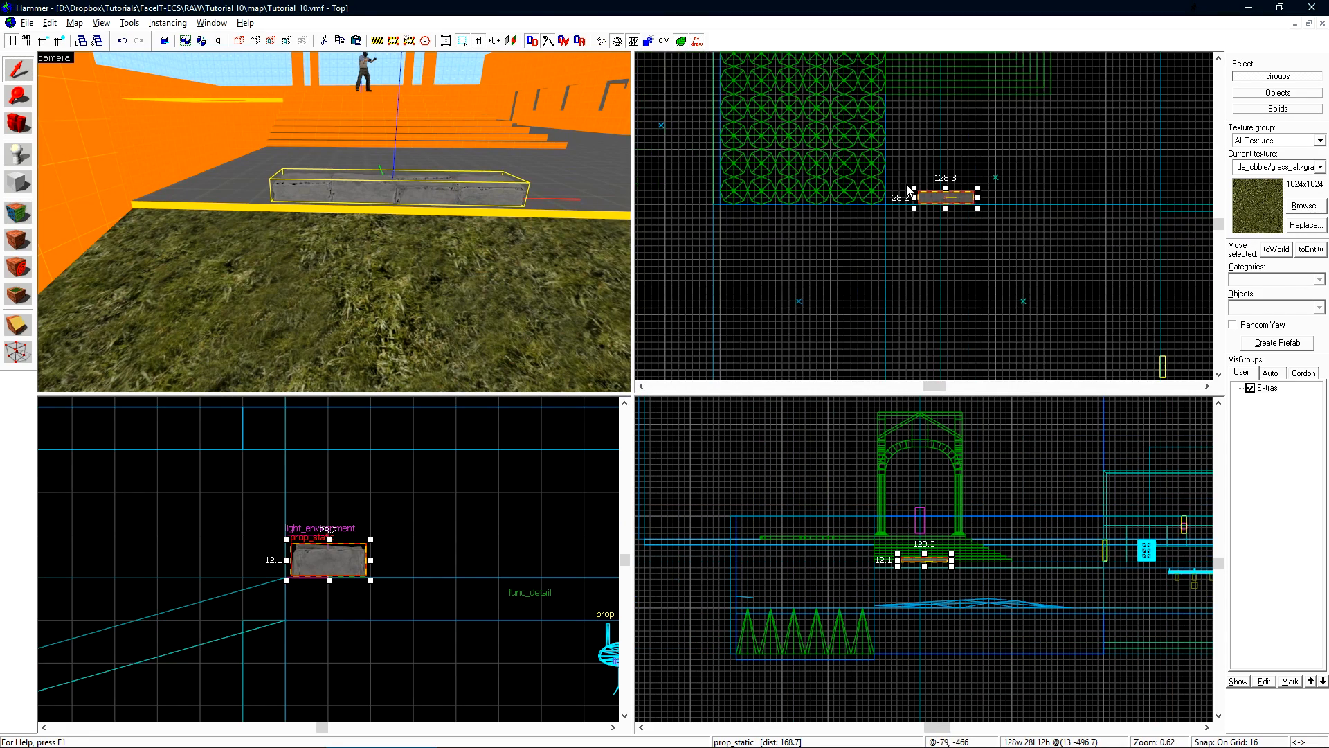
{"action": "scroll", "coordinate": [911, 196], "scroll_direction": "up", "scroll_amount": 4}
{"action": "left_click_drag", "start_coordinate": [962, 211], "coordinate": [880, 227]}
{"action": "scroll", "coordinate": [242, 573], "scroll_direction": "up", "scroll_amount": 3}
{"action": "left_click_drag", "start_coordinate": [341, 562], "coordinate": [346, 597]}
{"action": "key", "text": "shift+w"}
{"action": "left_click", "coordinate": [362, 574]}
{"action": "left_click_drag", "start_coordinate": [387, 554], "coordinate": [378, 537]}
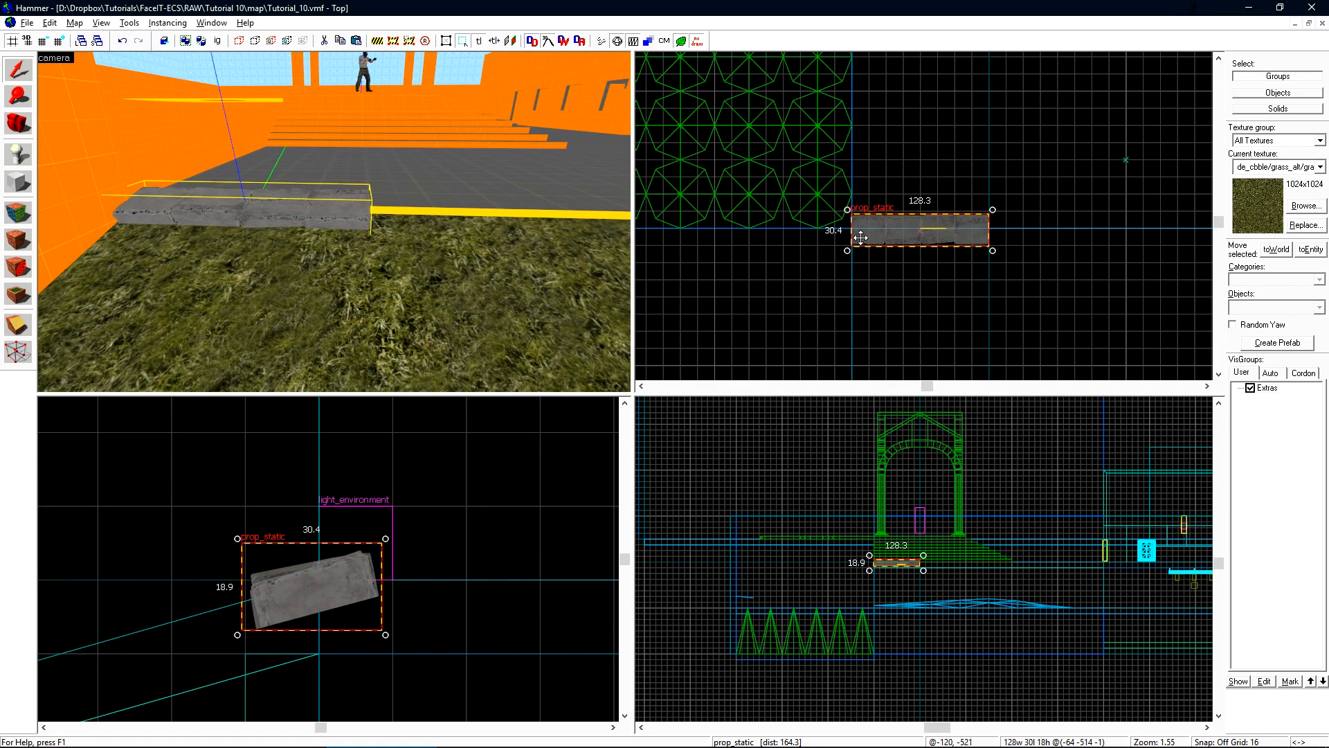
Set the grid to 128 and duplicate the curb four times along the whole edge between floor and grass.
{"action": "key", "text": "shift+w"}
{"action": "key", "text": "bracketright"}
{"action": "key", "text": "bracketright"}
{"action": "key", "text": "bracketright"}
{"action": "scroll", "coordinate": [862, 242], "scroll_direction": "down", "scroll_amount": 6}
{"action": "key", "text": "shift+Right"}
{"action": "key", "text": "shift+Right"}
{"action": "key", "text": "shift+Right"}
{"action": "key", "text": "shift+Right"}
{"action": "left_click", "coordinate": [821, 344]}
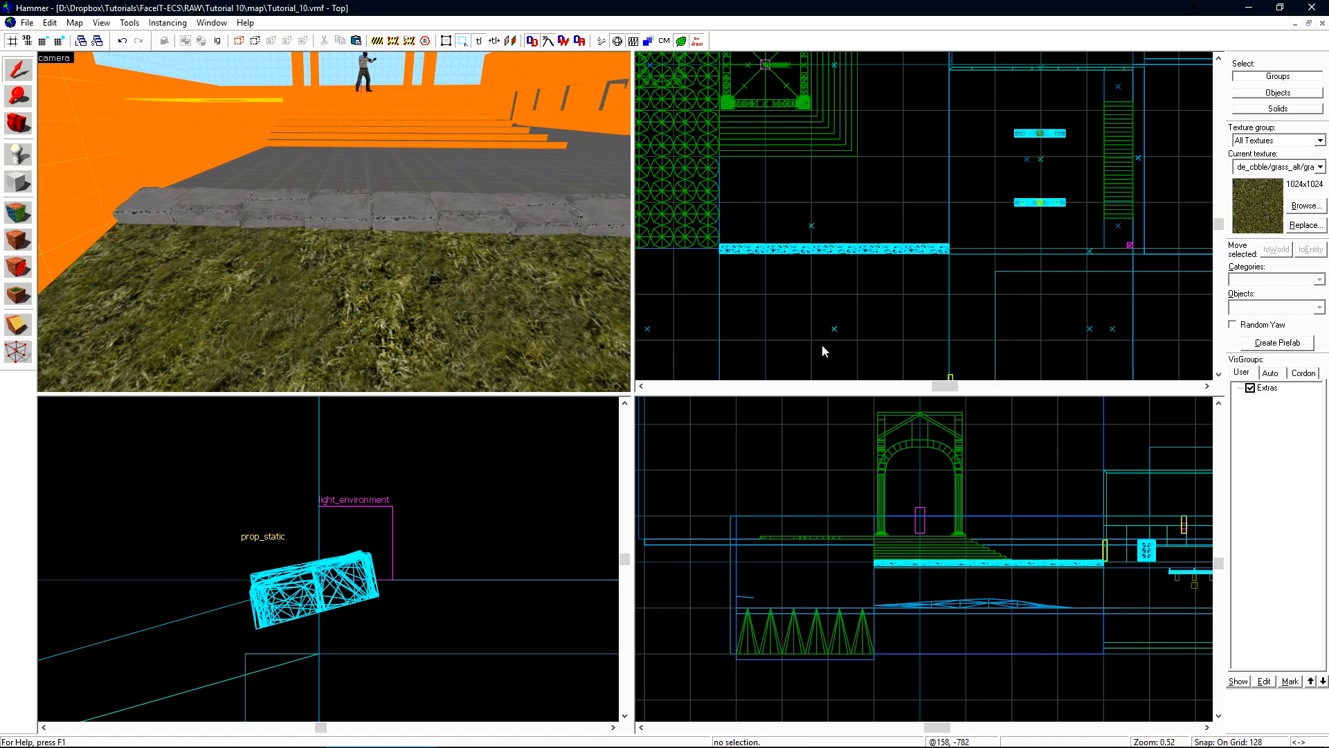
Paint the grass displacement along the orange wall's base in Raise/Lower mode with distance 1 and radius 142 to close the gap.
{"action": "key", "text": "z"}
{"action": "key", "text": "z"}
{"action": "key", "text": "w"}
{"action": "key", "text": "d"}
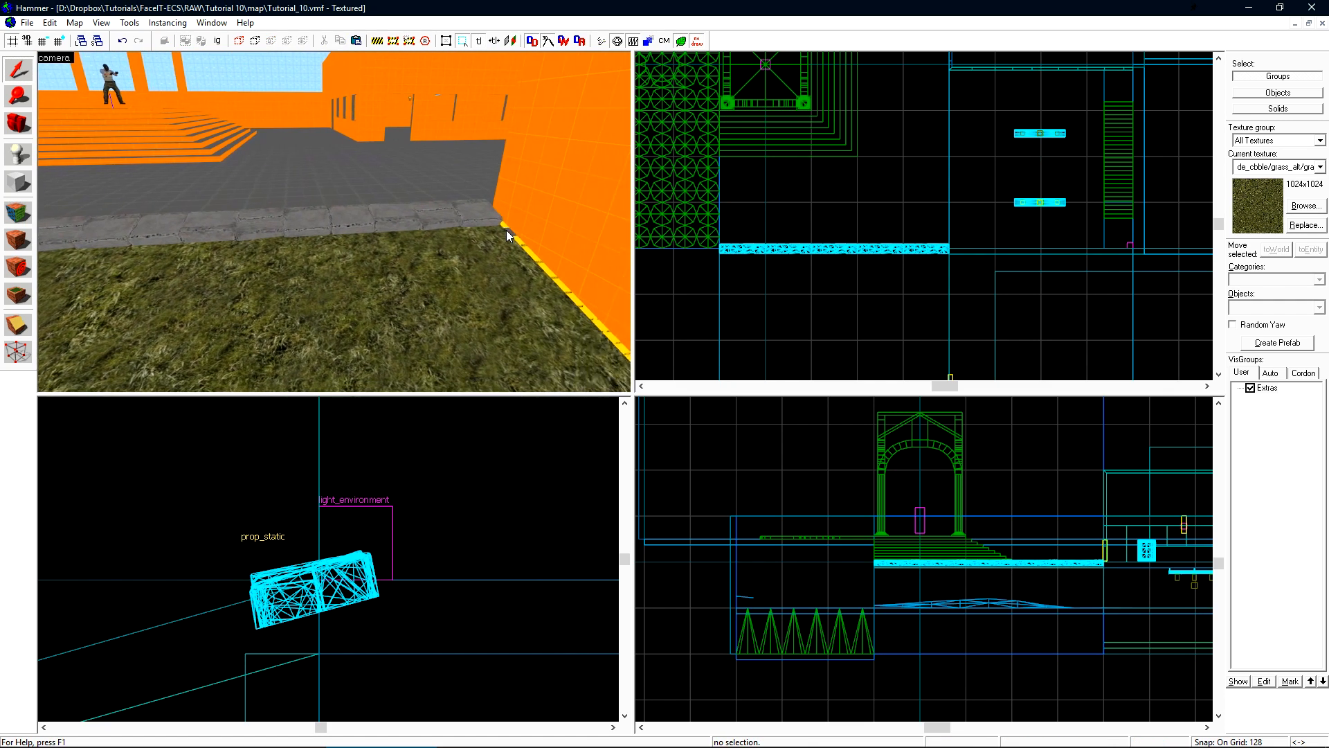
{"action": "key", "text": "a"}
{"action": "key", "text": "z"}
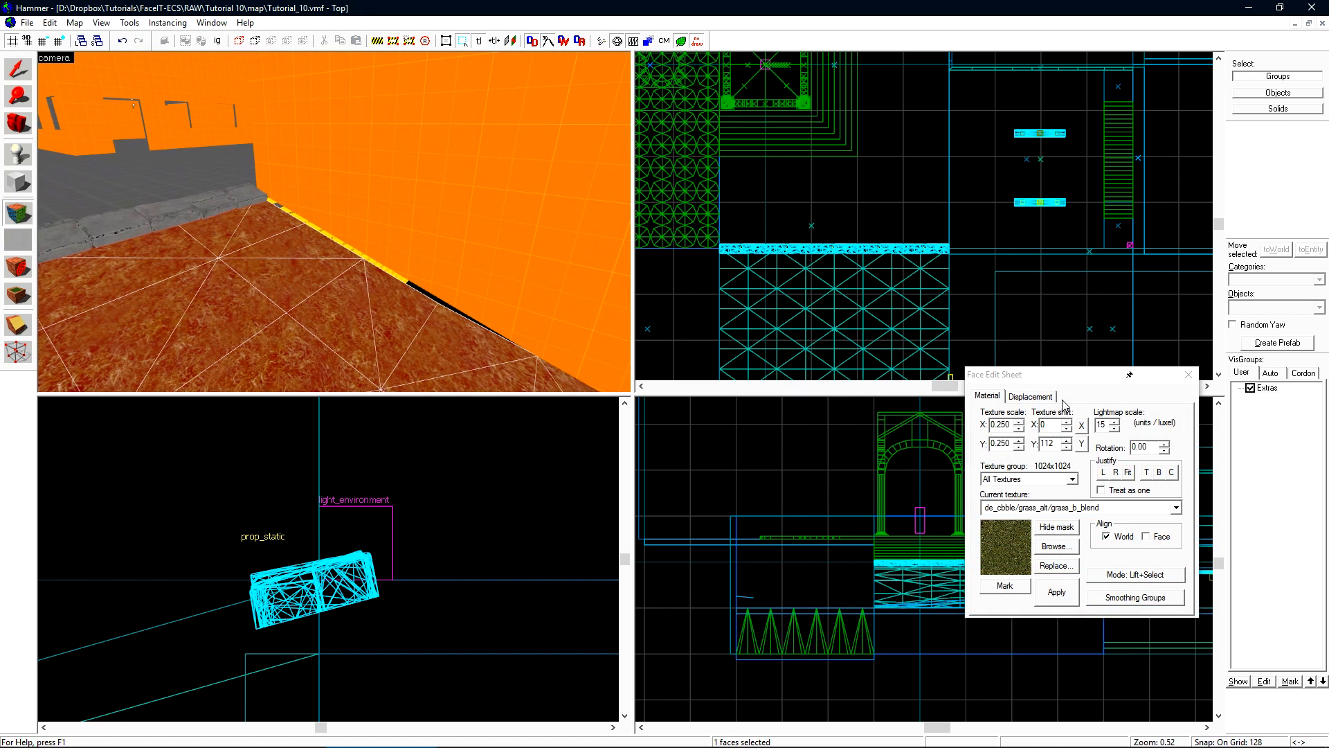
{"action": "left_click", "coordinate": [1026, 397]}
{"action": "left_click", "coordinate": [1040, 436]}
{"action": "left_click_drag", "start_coordinate": [1031, 382], "coordinate": [1022, 385]}
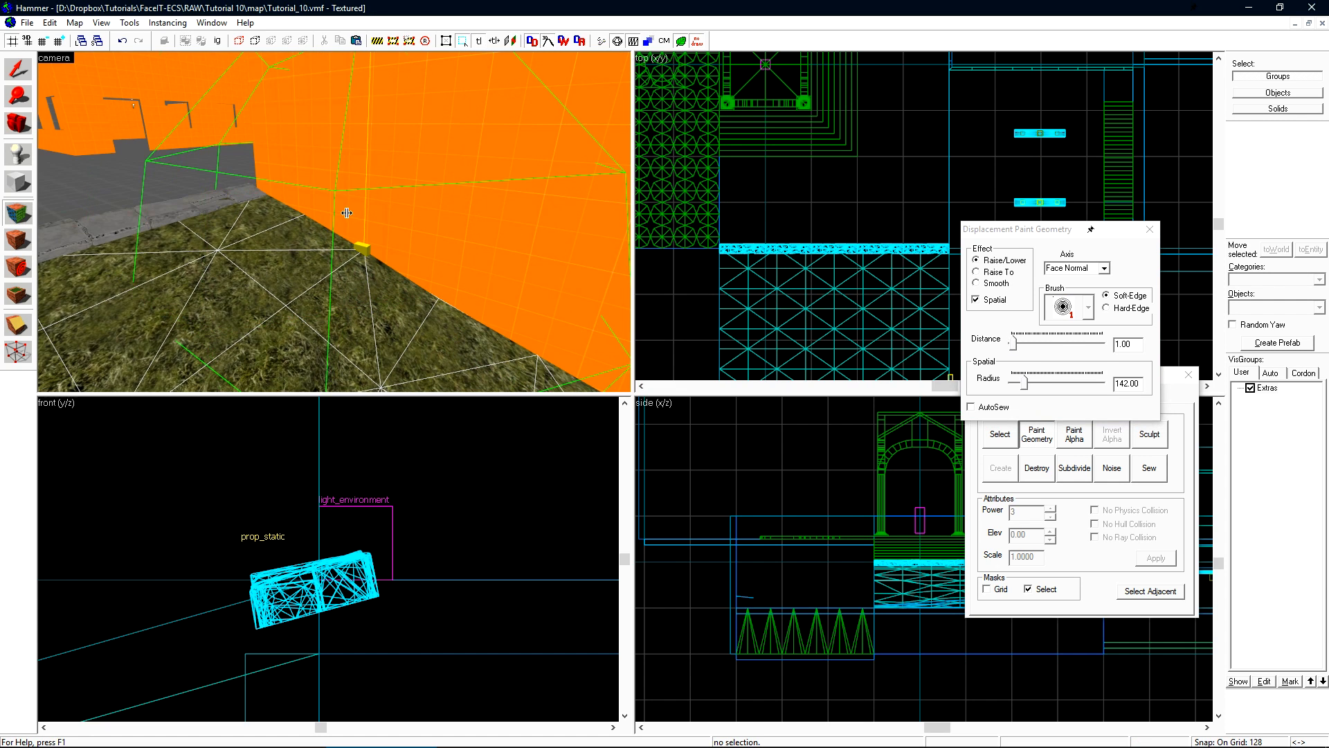
{"action": "mouse_move", "coordinate": [365, 233]}
{"action": "right_mouse_down"}
{"action": "mouse_move", "coordinate": [308, 220]}
{"action": "mouse_move", "coordinate": [381, 260]}
{"action": "right_mouse_up"}
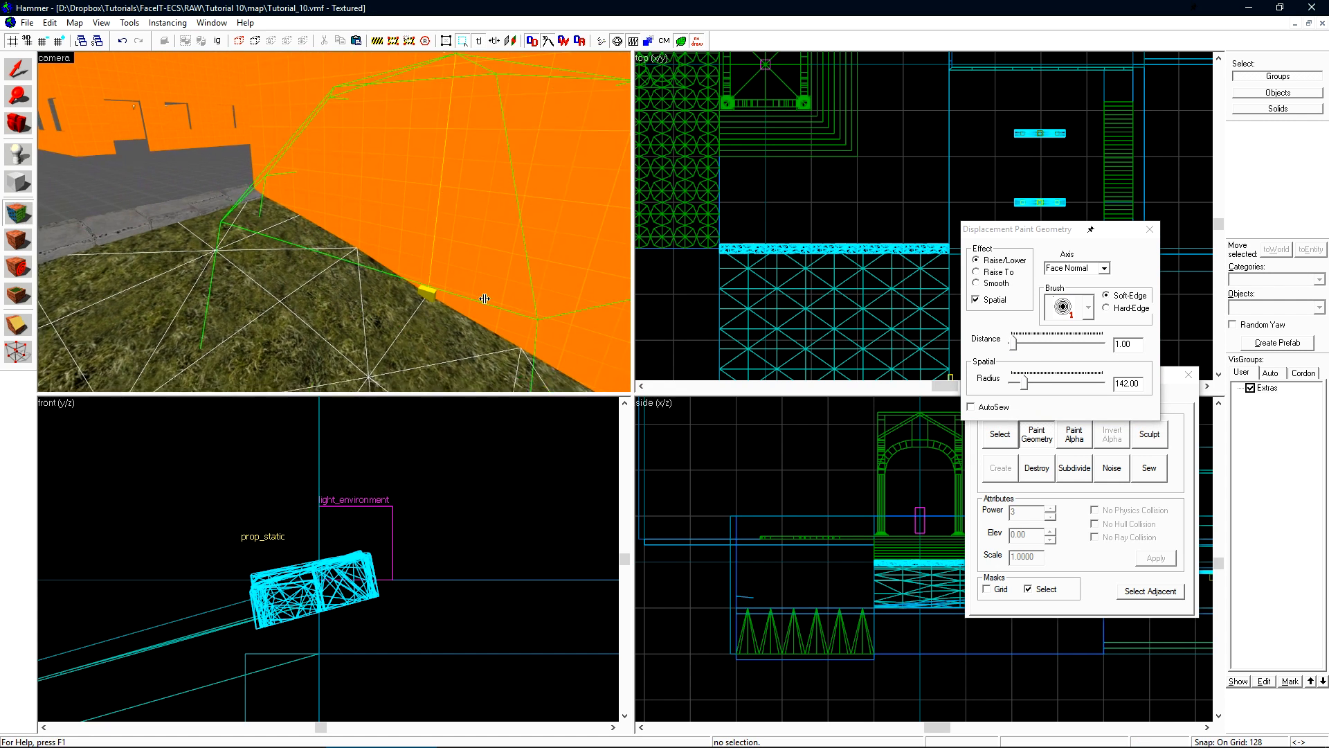
Examine the grass along the wall's base and around the outer corner of the building for gaps.
{"action": "key", "text": "z"}
{"action": "key", "text": "s"}
{"action": "key", "text": "z"}
{"action": "key", "text": "z"}
{"action": "key", "text": "w"}
{"action": "key", "text": "z"}
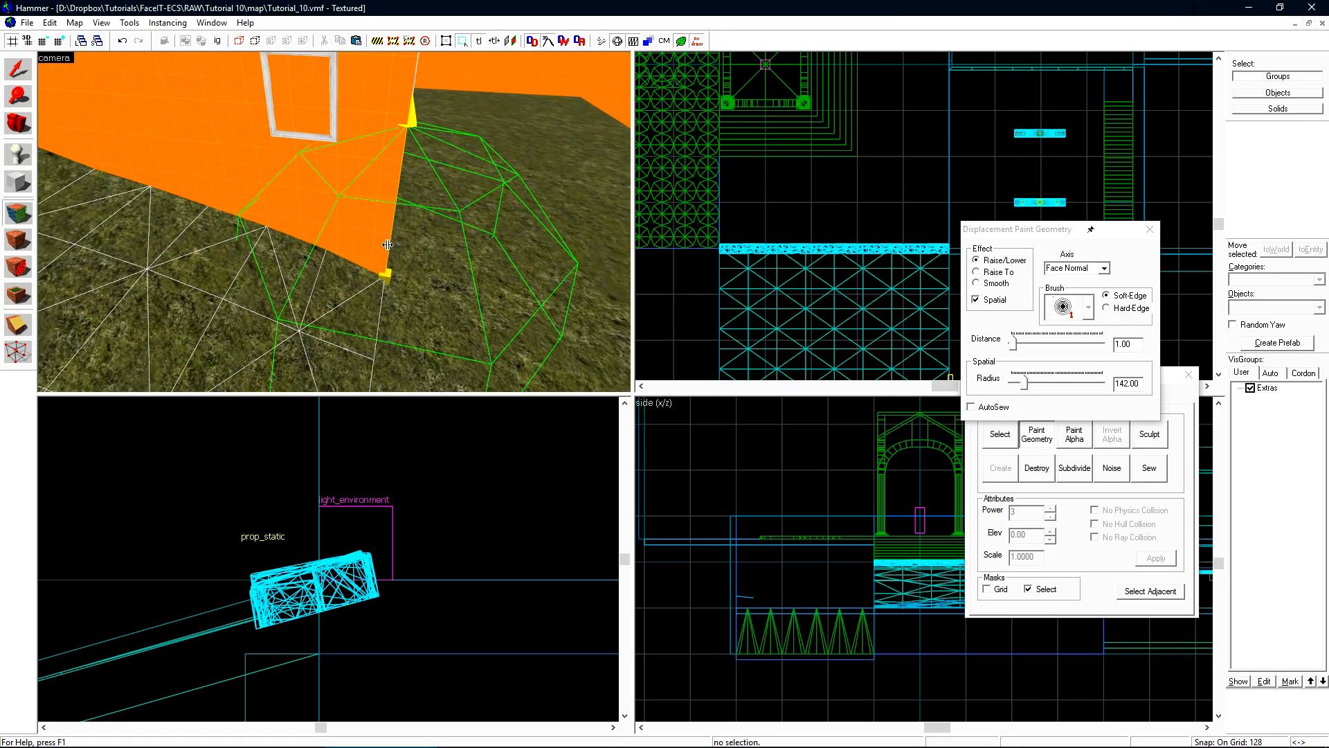
{"action": "key", "text": "z"}
{"action": "key", "text": "a"}
{"action": "key", "text": "z"}
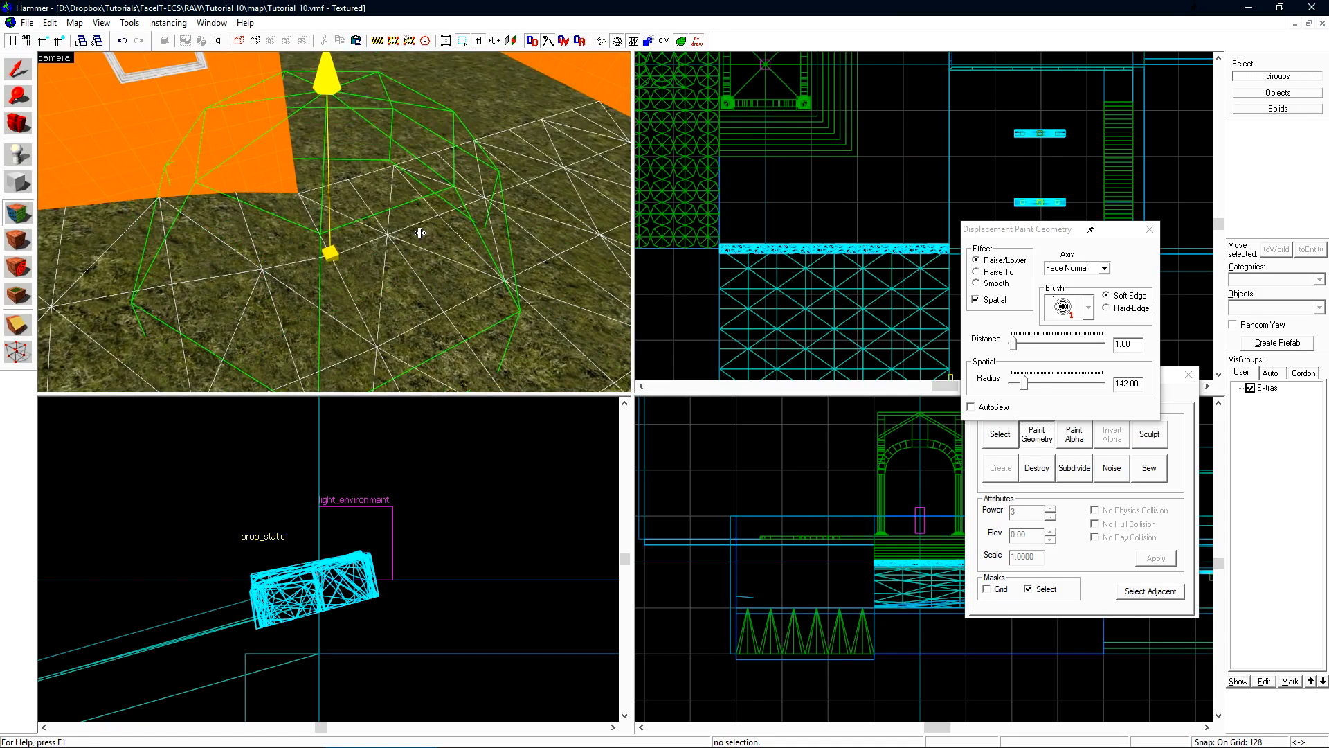
Leave geometry painting, add the adjoining grass displacement to the selection, and sew the displacements together.
{"action": "left_click", "coordinate": [1149, 228]}
{"action": "key", "text": "z"}
{"action": "key", "text": "s"}
{"action": "key", "text": "z"}
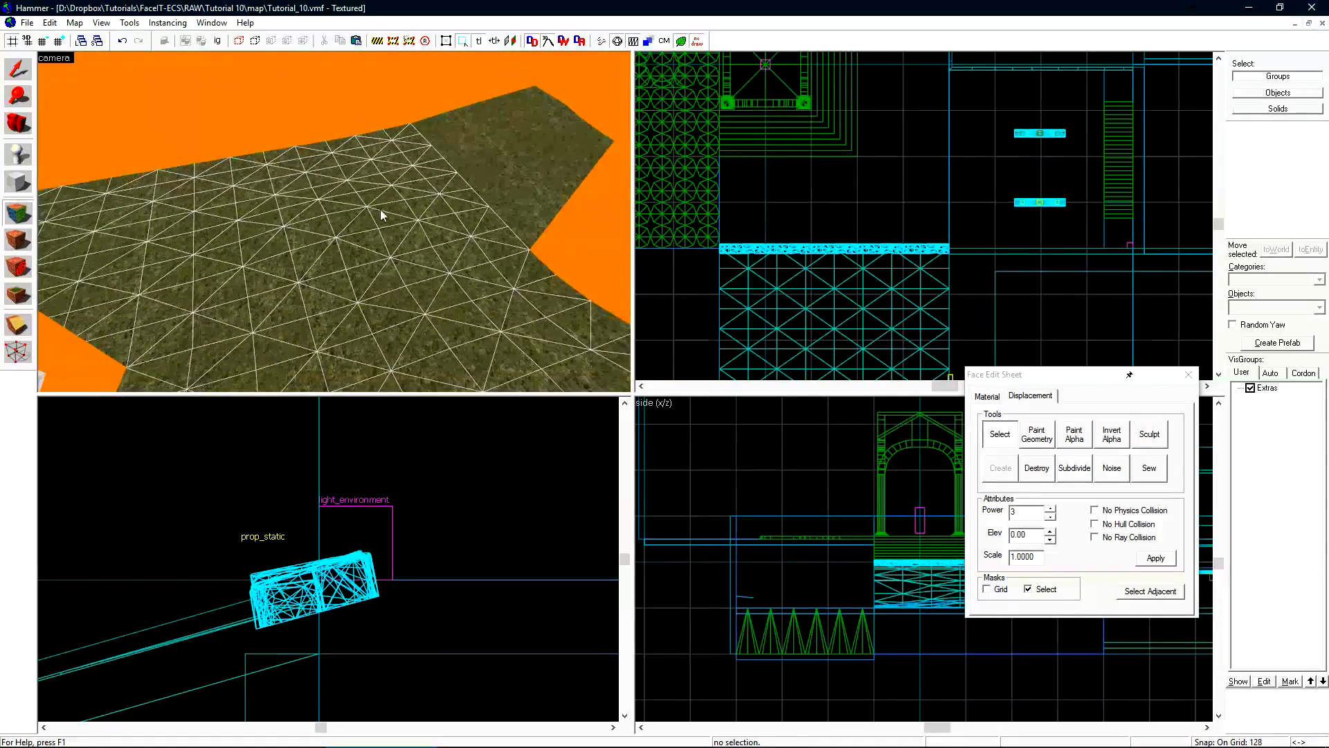
{"action": "left_click", "coordinate": [568, 241], "text": "ctrl"}
{"action": "left_click", "coordinate": [1157, 471]}
{"action": "key", "text": "z"}
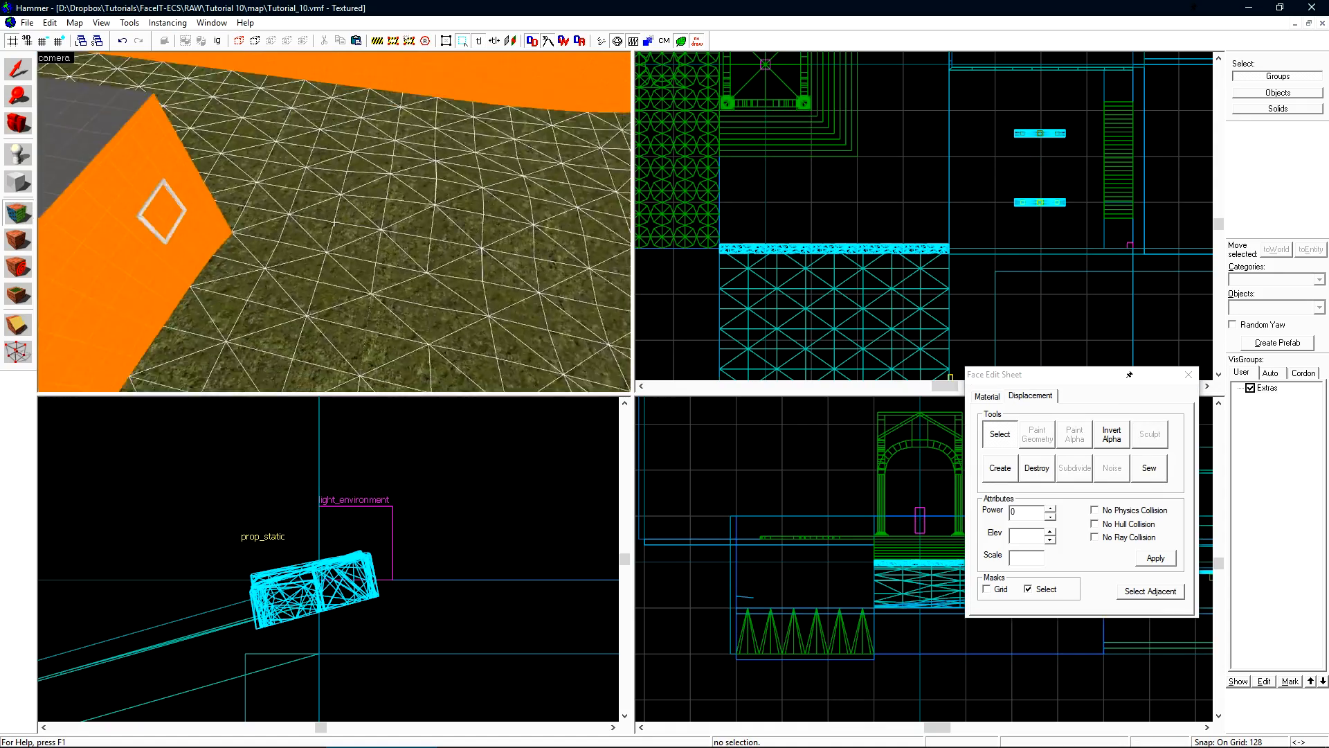
Maximize the camera view, select all four grass displacement brushes, and open the displacement tools for their faces.
{"action": "key", "text": "w"}
{"action": "key", "text": "z"}
{"action": "key", "text": "z"}
{"action": "key", "text": "s"}
{"action": "key", "text": "z"}
{"action": "key", "text": "shift+s"}
{"action": "key", "text": "shift+z"}
{"action": "key", "text": "z"}
{"action": "key", "text": "z"}
{"action": "left_click", "coordinate": [558, 409]}
{"action": "left_click", "coordinate": [692, 526], "text": "ctrl"}
{"action": "left_click", "coordinate": [932, 450], "text": "ctrl"}
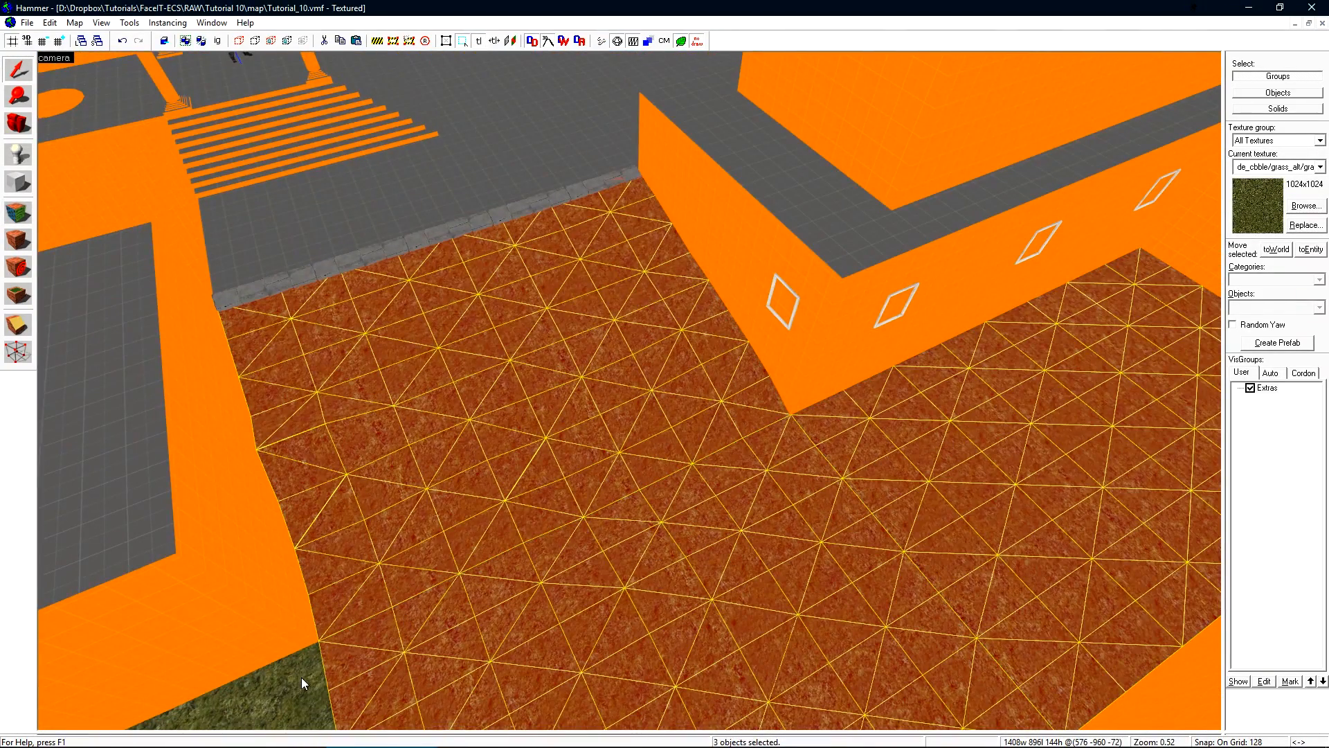
{"action": "left_click", "coordinate": [277, 685], "text": "ctrl"}
{"action": "key", "text": "shift+a"}
{"action": "left_click", "coordinate": [1002, 392]}
{"action": "left_click", "coordinate": [1005, 393]}
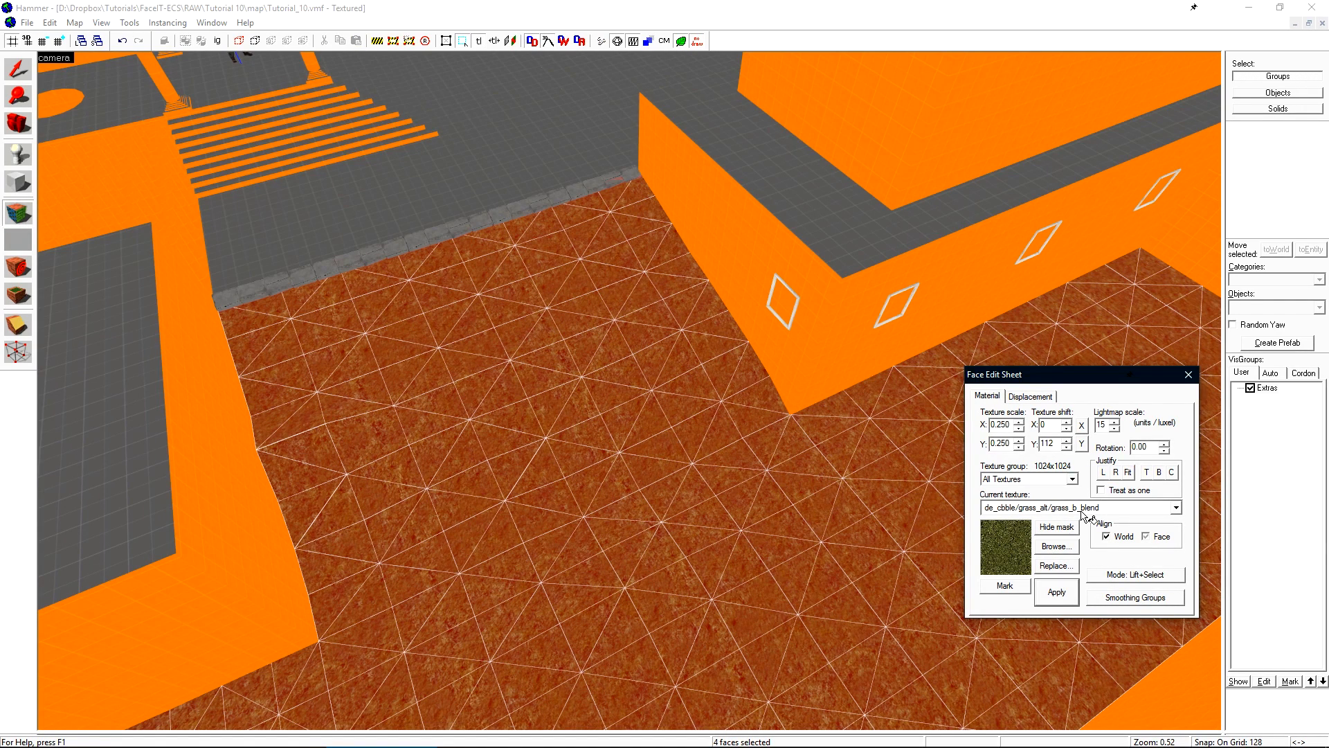
{"action": "left_click", "coordinate": [1031, 396]}
Invert the alpha of the four displacements back and forth to compare the dirt and grass sides of the blend.
{"action": "left_click", "coordinate": [1113, 436]}
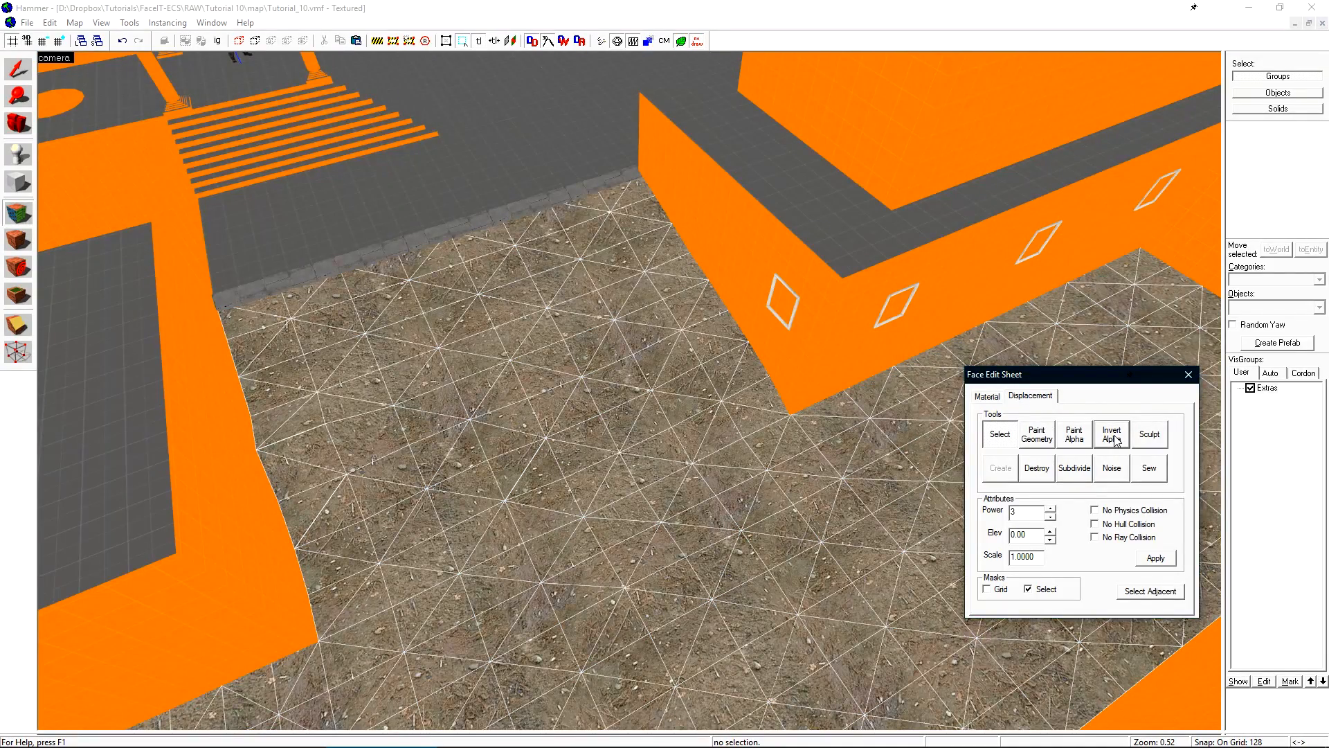
{"action": "left_click", "coordinate": [1113, 436]}
{"action": "left_click", "coordinate": [1113, 436]}
{"action": "left_click", "coordinate": [1113, 436]}
{"action": "left_click", "coordinate": [1114, 436]}
{"action": "left_click", "coordinate": [1113, 436]}
{"action": "left_click", "coordinate": [1113, 436]}
{"action": "left_click", "coordinate": [1113, 436]}
{"action": "left_click", "coordinate": [1114, 436]}
{"action": "left_click", "coordinate": [1113, 436]}
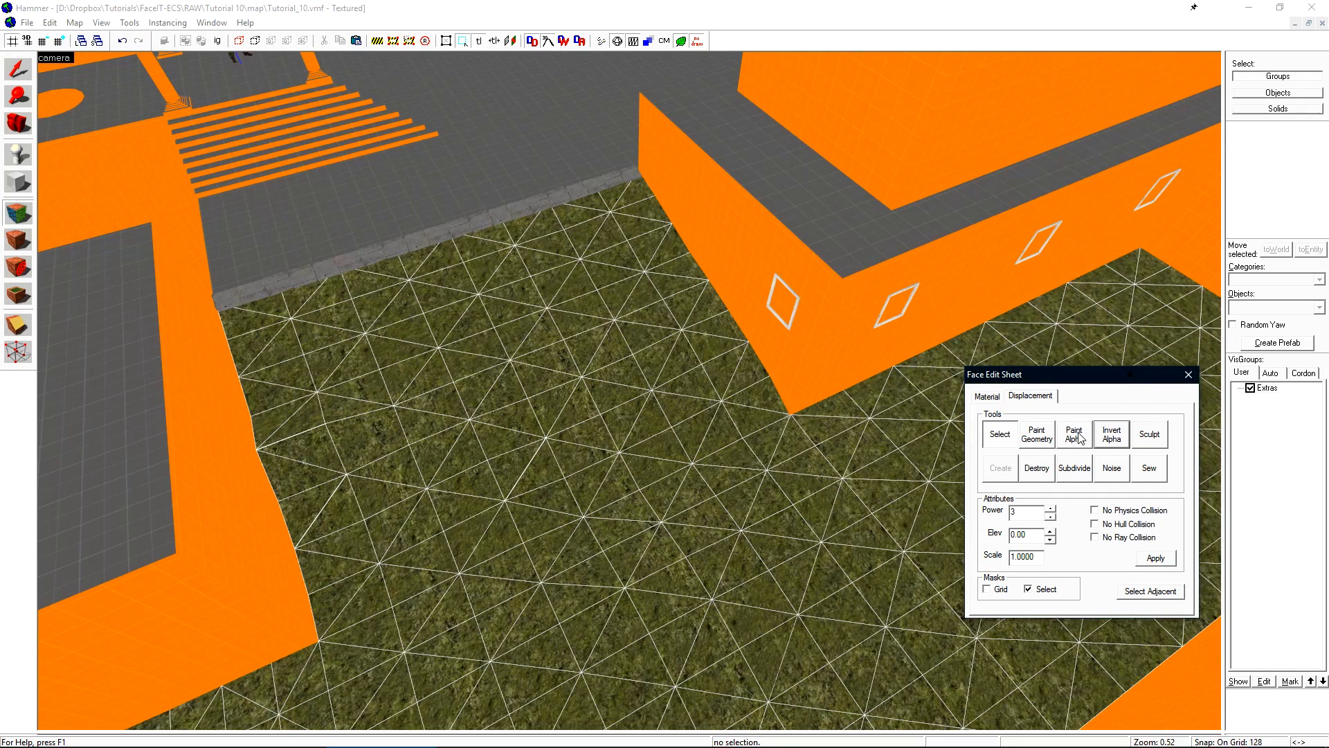
Start alpha painting on the displacements in Raise/Lower mode with brush size 2 and value 25.
{"action": "left_click", "coordinate": [1074, 436]}
{"action": "left_click_drag", "start_coordinate": [607, 297], "coordinate": [963, 355]}
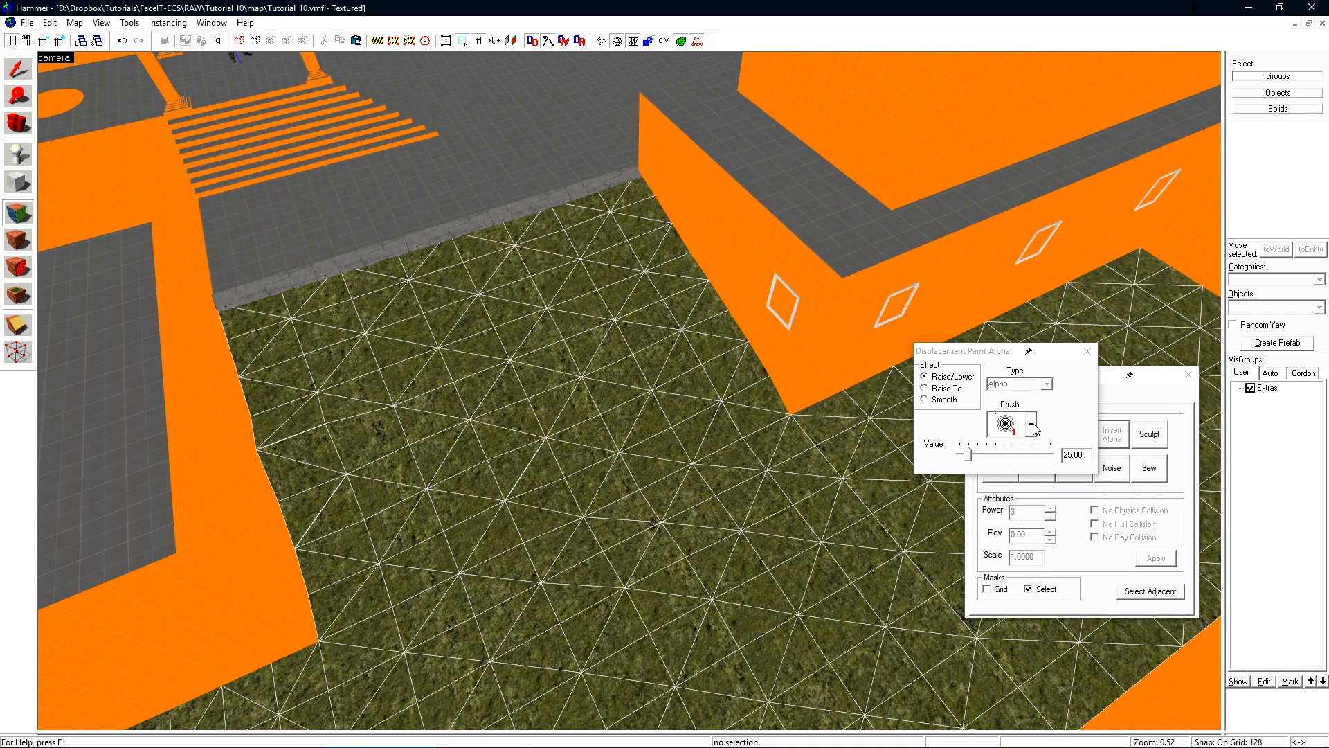
{"action": "left_click", "coordinate": [1032, 425]}
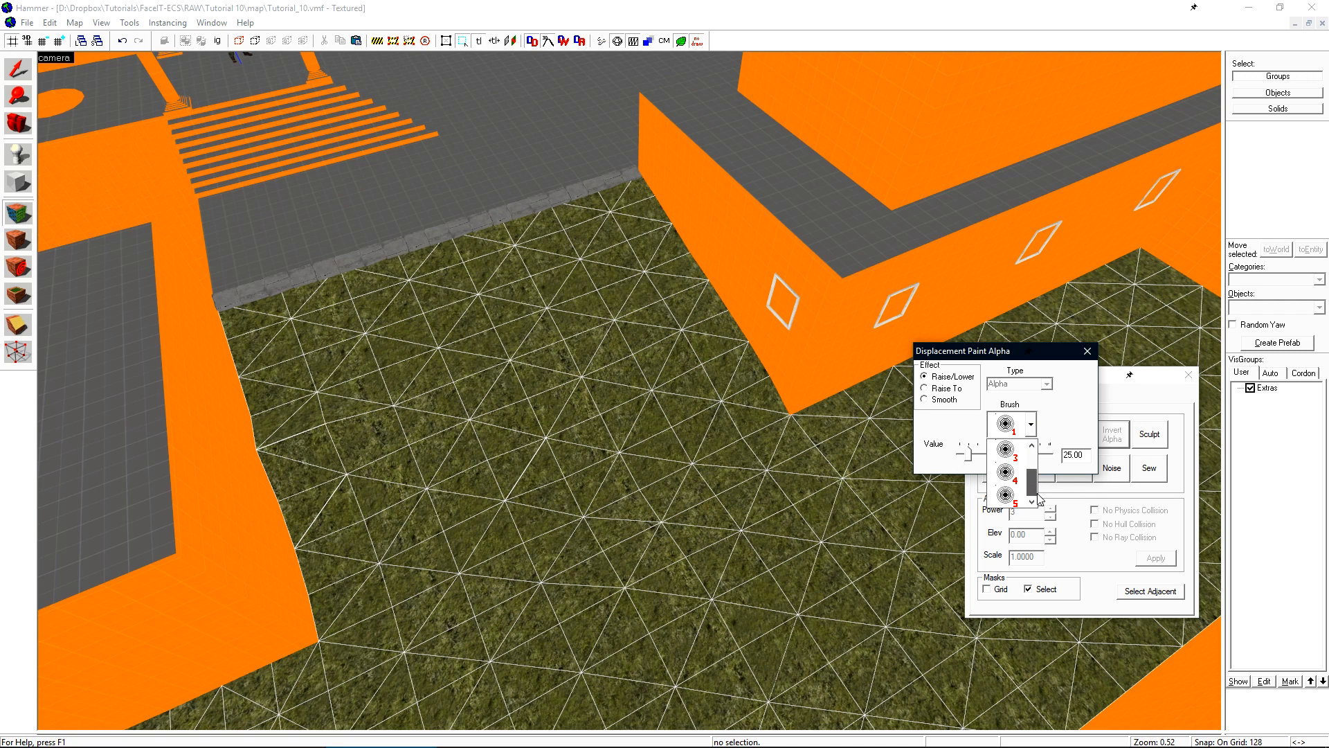
{"action": "scroll", "coordinate": [1038, 460], "scroll_direction": "down", "scroll_amount": 1}
{"action": "scroll", "coordinate": [1037, 481], "scroll_direction": "up", "scroll_amount": 2}
{"action": "left_click", "coordinate": [1004, 476]}
{"action": "scroll", "coordinate": [656, 261], "scroll_direction": "up", "scroll_amount": 2}
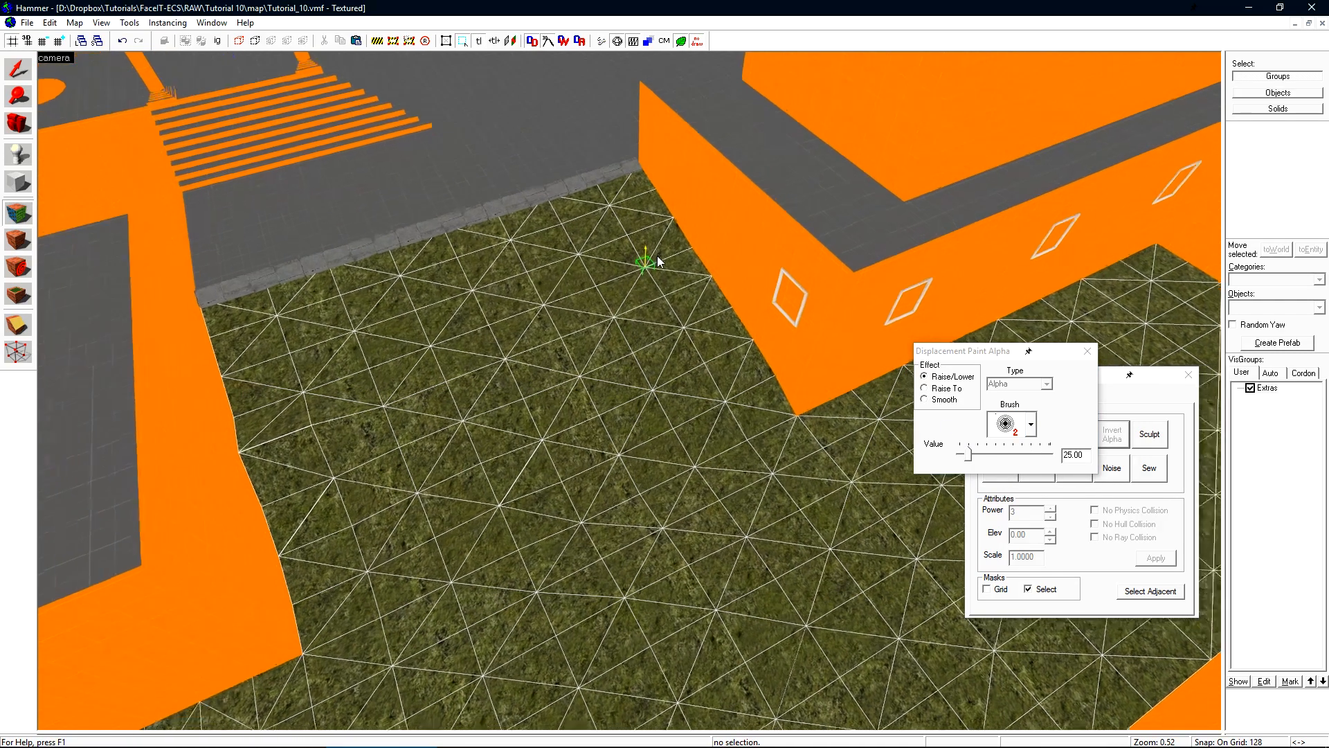
Paint dirt along the orange walls, the building corner and the stone curb, and close the displacement tools.
{"action": "mouse_move", "coordinate": [655, 229]}
{"action": "left_mouse_down"}
{"action": "mouse_move", "coordinate": [723, 197]}
{"action": "mouse_move", "coordinate": [816, 388]}
{"action": "left_mouse_up"}
{"action": "mouse_move", "coordinate": [563, 180]}
{"action": "left_mouse_down"}
{"action": "mouse_move", "coordinate": [230, 244]}
{"action": "mouse_move", "coordinate": [127, 380]}
{"action": "mouse_move", "coordinate": [160, 612]}
{"action": "mouse_move", "coordinate": [325, 692]}
{"action": "left_mouse_up"}
{"action": "left_click_drag", "start_coordinate": [331, 264], "coordinate": [429, 208]}
{"action": "key", "text": "z"}
{"action": "key", "text": "z"}
{"action": "left_click_drag", "start_coordinate": [343, 252], "coordinate": [554, 208]}
{"action": "key", "text": "z"}
{"action": "key", "text": "z"}
{"action": "left_click_drag", "start_coordinate": [443, 596], "coordinate": [873, 426]}
{"action": "key", "text": "z"}
{"action": "key", "text": "z"}
{"action": "left_click", "coordinate": [1087, 351]}
{"action": "left_click", "coordinate": [1188, 374]}
Select the upper block on the roof of the corner building and open its faces for editing.
{"action": "key", "text": "z"}
{"action": "key", "text": "w"}
{"action": "key", "text": "s"}
{"action": "key", "text": "z"}
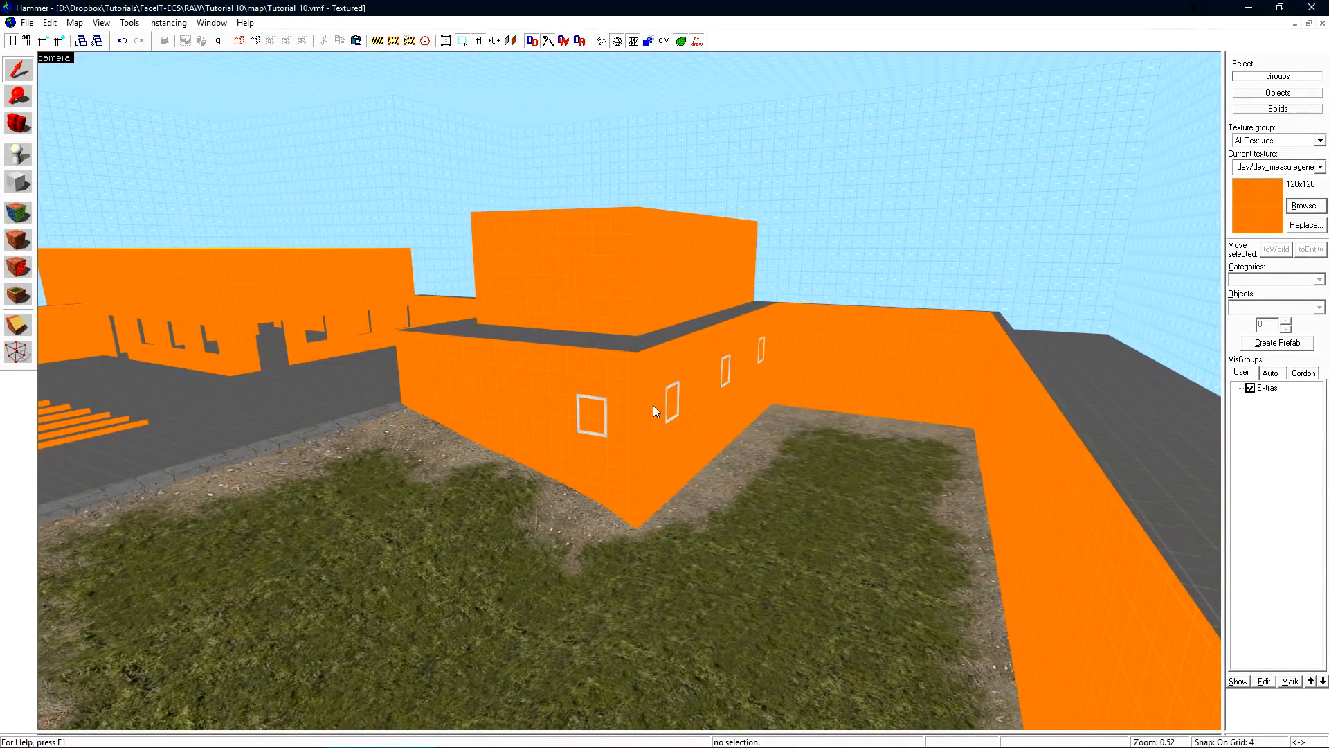
{"action": "left_click", "coordinate": [605, 277]}
{"action": "left_click", "coordinate": [645, 380], "text": "ctrl"}
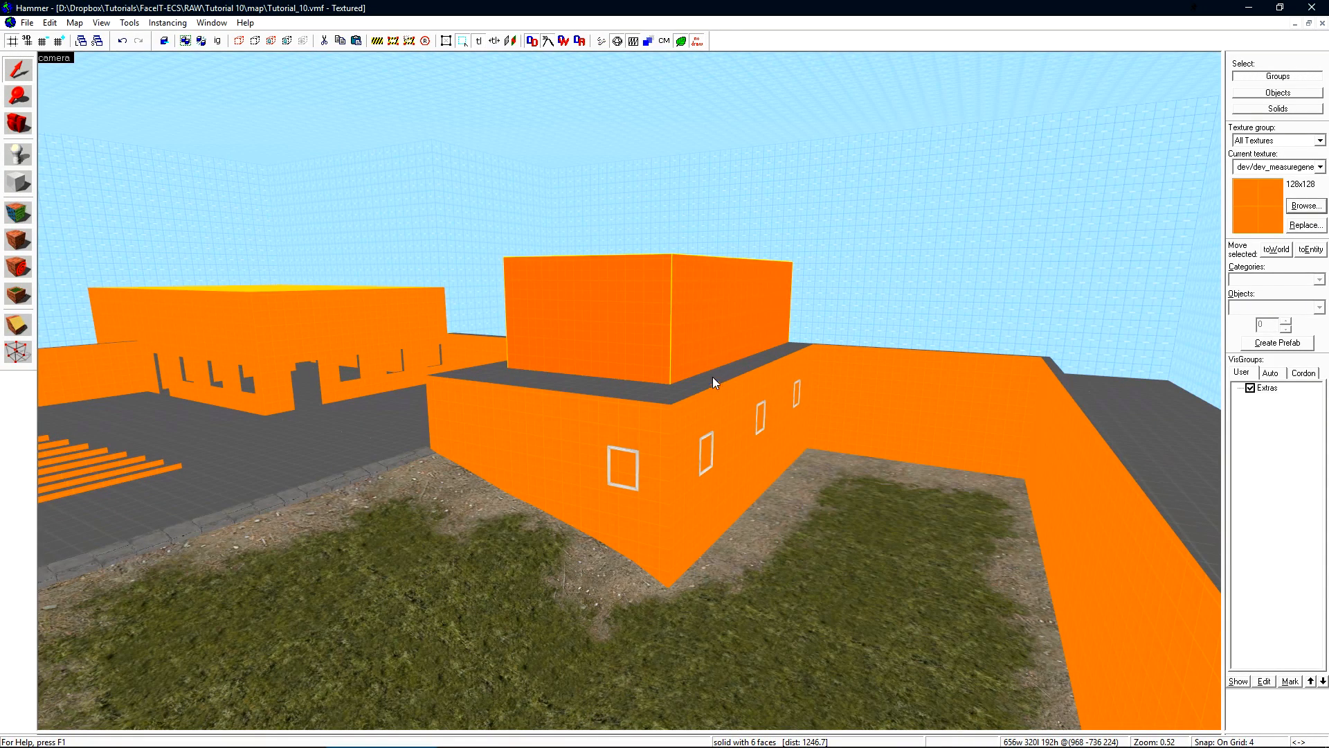
{"action": "key", "text": "z"}
{"action": "key", "text": "w"}
{"action": "key", "text": "z"}
{"action": "key", "text": "shift+a"}
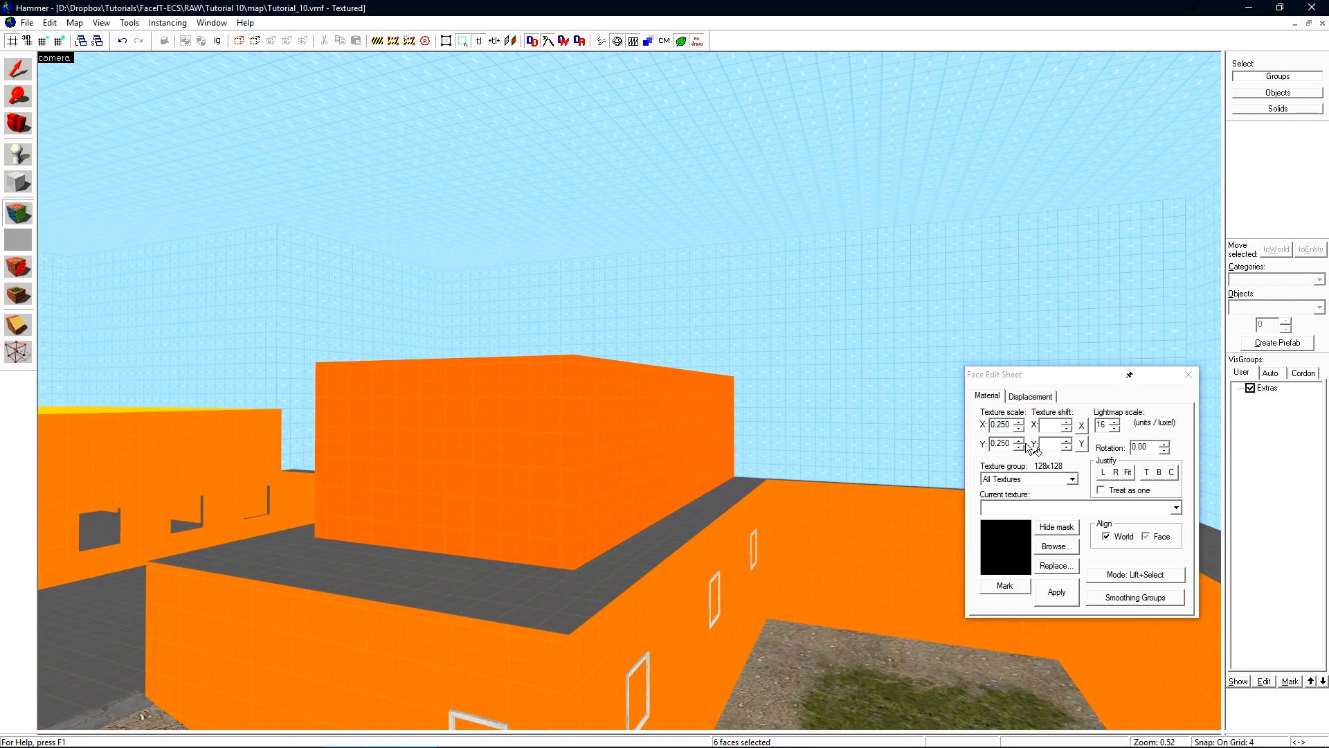
Limit the face selection to three side faces of the upper block.
{"action": "left_click", "coordinate": [668, 405]}
{"action": "left_click", "coordinate": [520, 438], "text": "ctrl"}
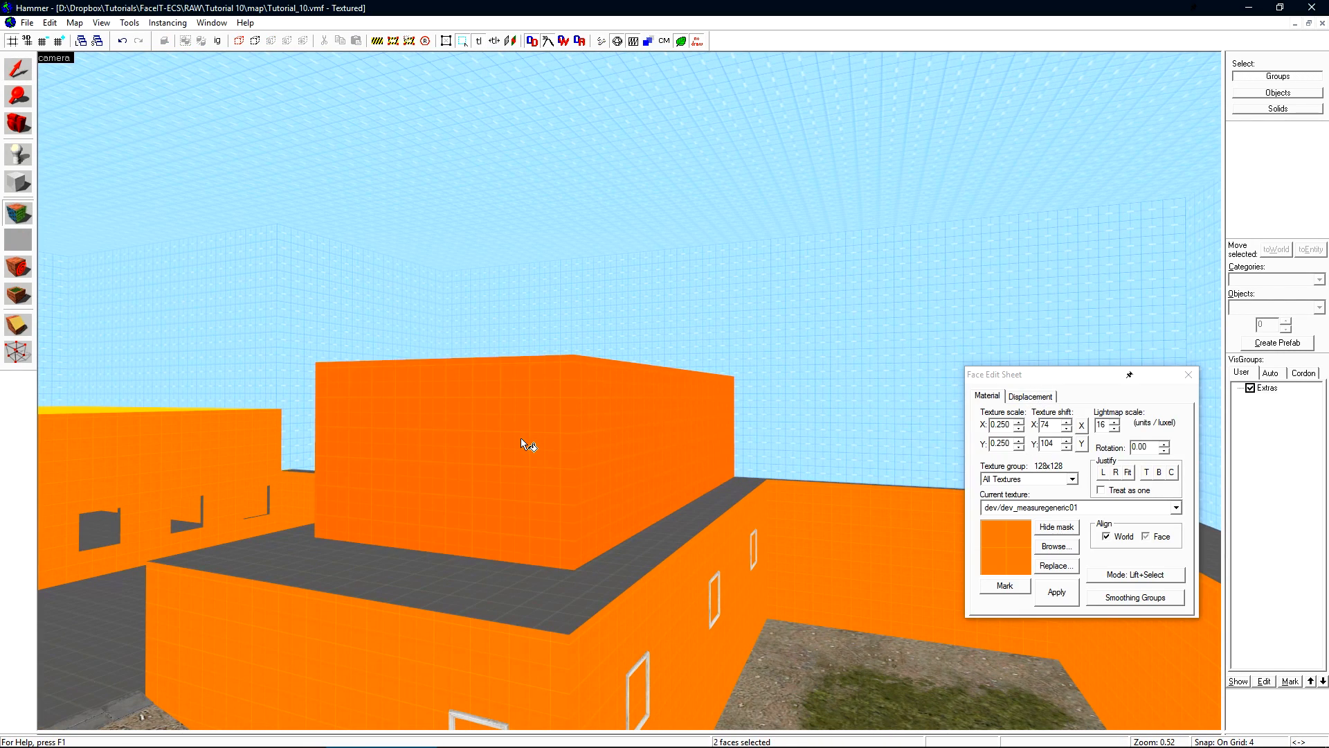
{"action": "key", "text": "z"}
{"action": "key", "text": "w"}
{"action": "key", "text": "a"}
{"action": "left_click", "coordinate": [629, 391], "text": "ctrl"}
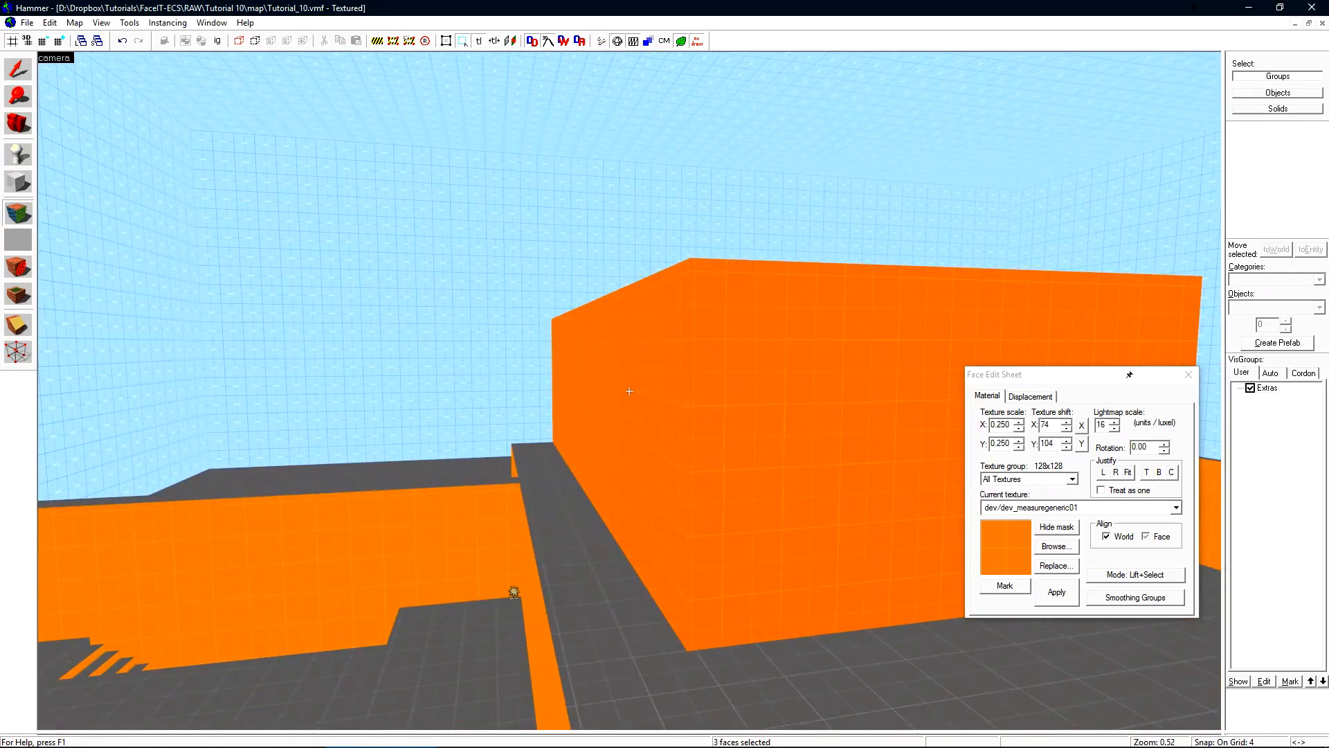
Create displacements with power 3 on the three selected side faces of the upper block.
{"action": "key", "text": "s"}
{"action": "key", "text": "w"}
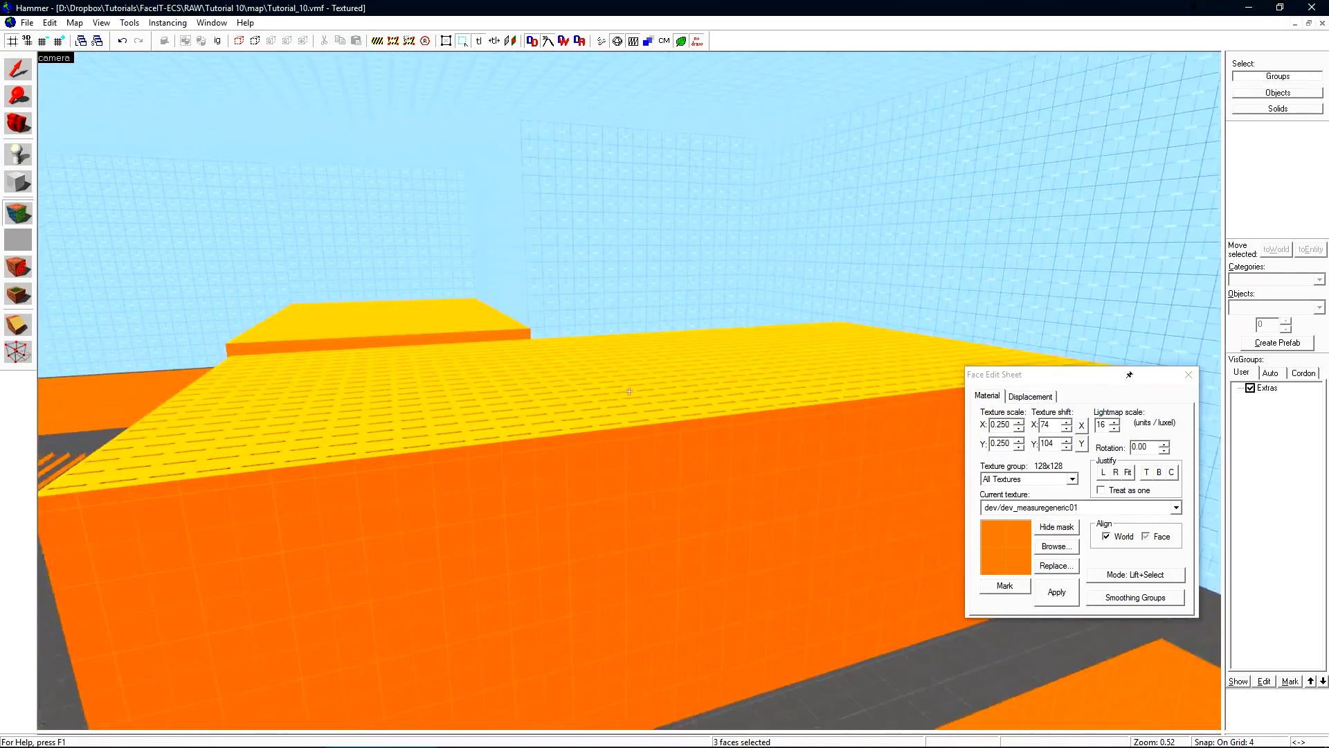
{"action": "key", "text": "z"}
{"action": "key", "text": "a"}
{"action": "key", "text": "z"}
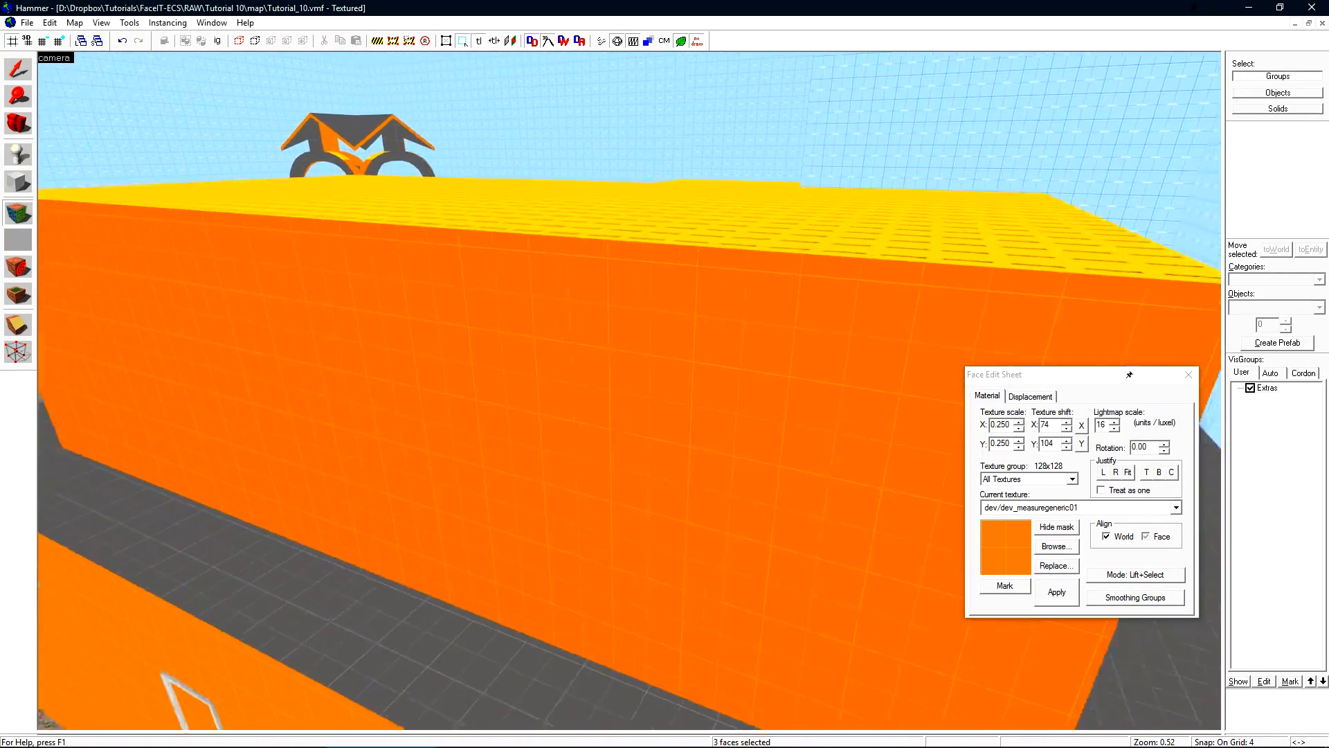
{"action": "key", "text": "z"}
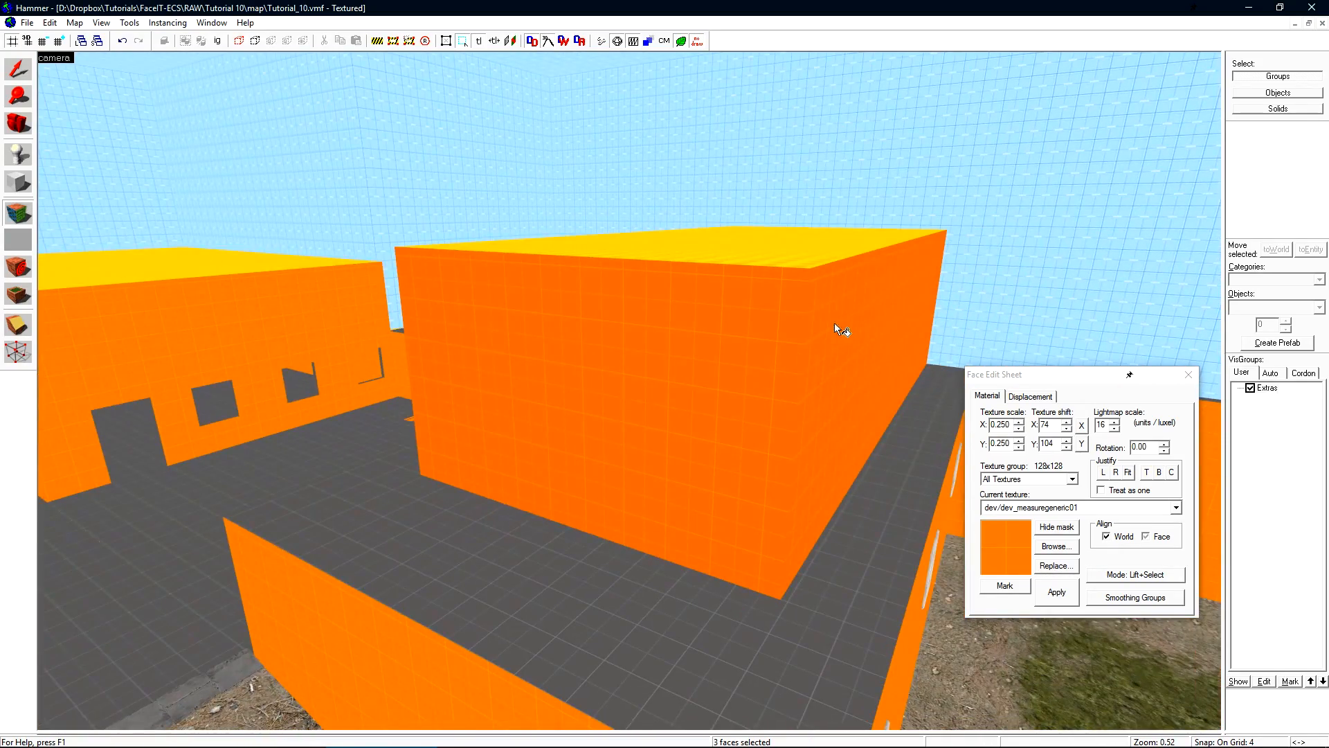
{"action": "left_click", "coordinate": [1023, 399]}
{"action": "left_click", "coordinate": [1001, 465]}
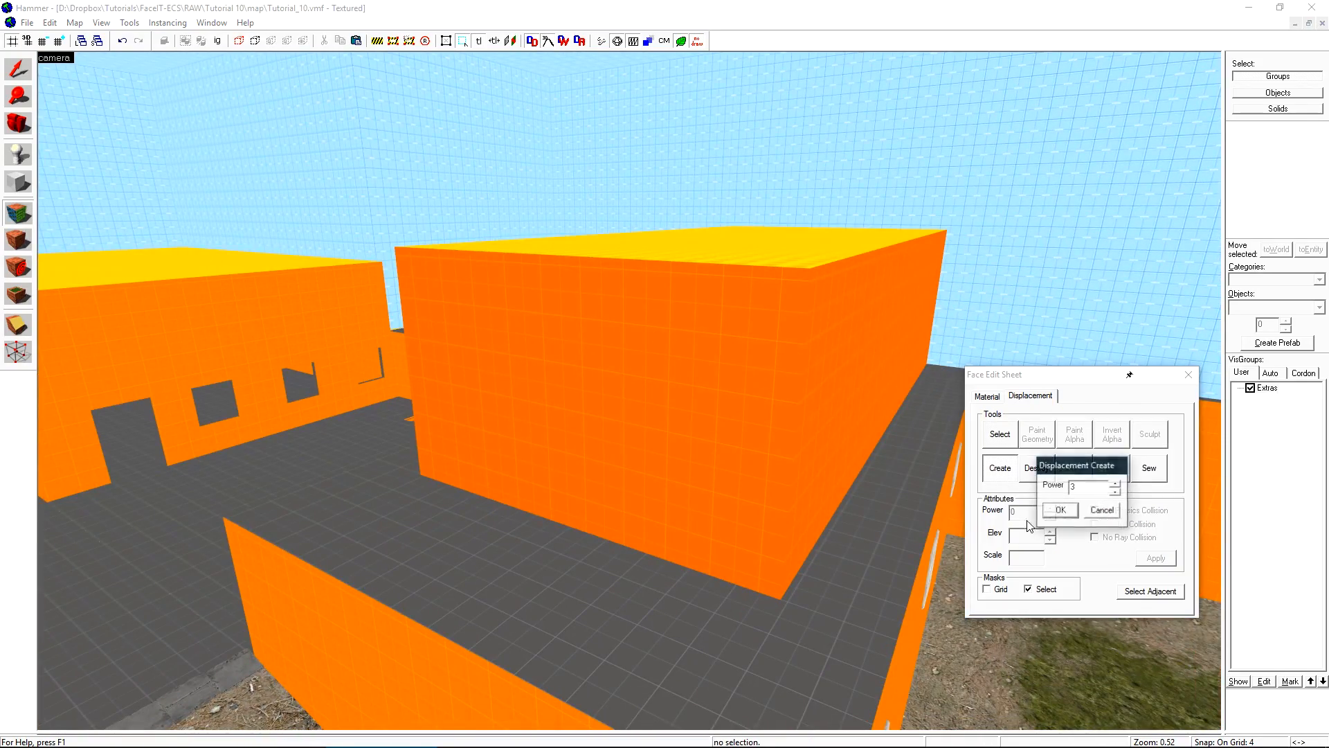
{"action": "left_click", "coordinate": [1058, 512]}
Filter the texture library by hr_p and choose plaster/hr_p/inferno/plaster_g_blend as the current texture.
{"action": "key", "text": "z"}
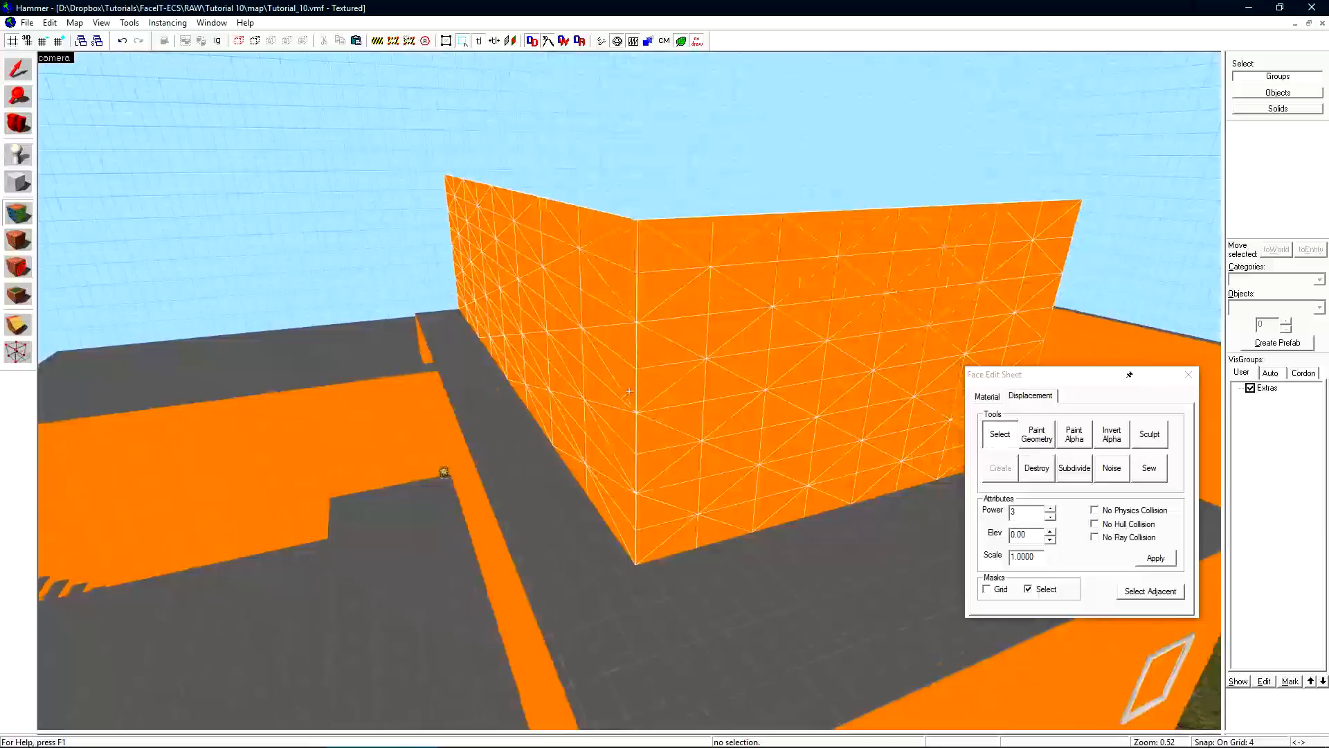
{"action": "key", "text": "z"}
{"action": "left_click", "coordinate": [1000, 428]}
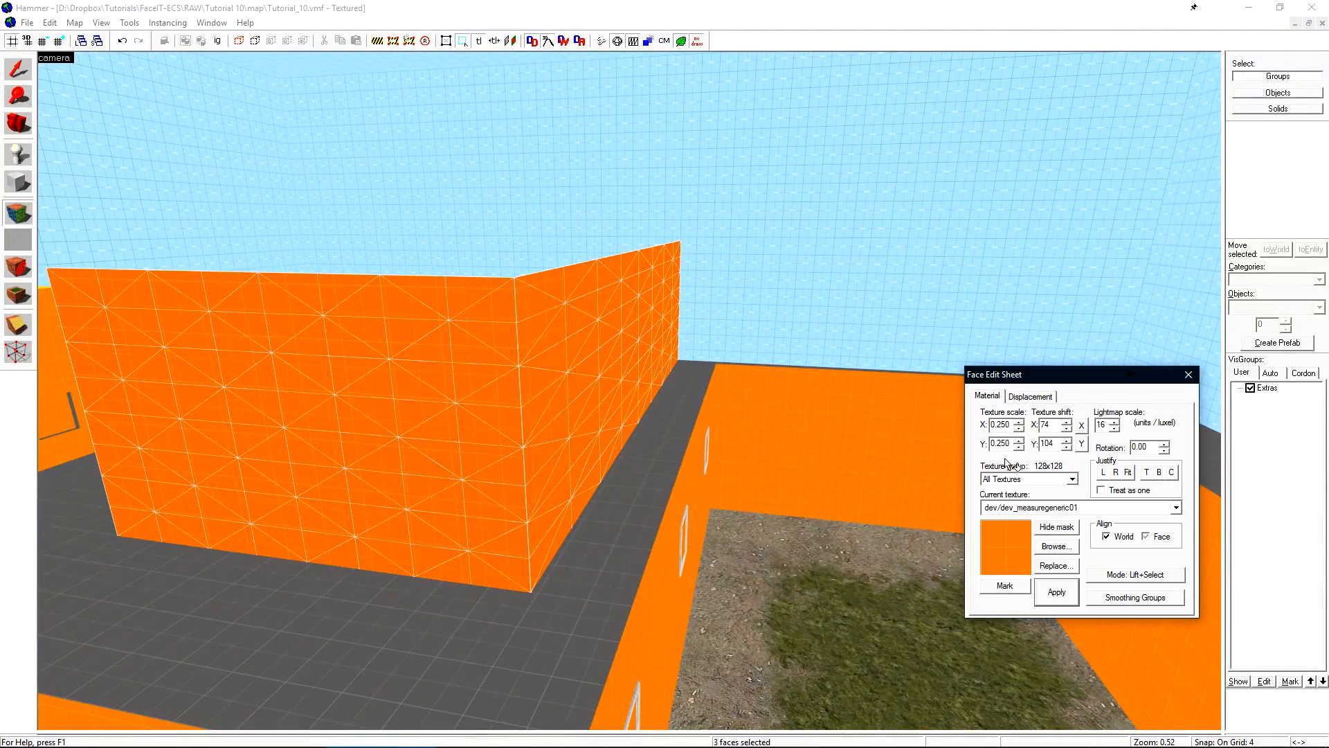
{"action": "left_click", "coordinate": [1055, 547]}
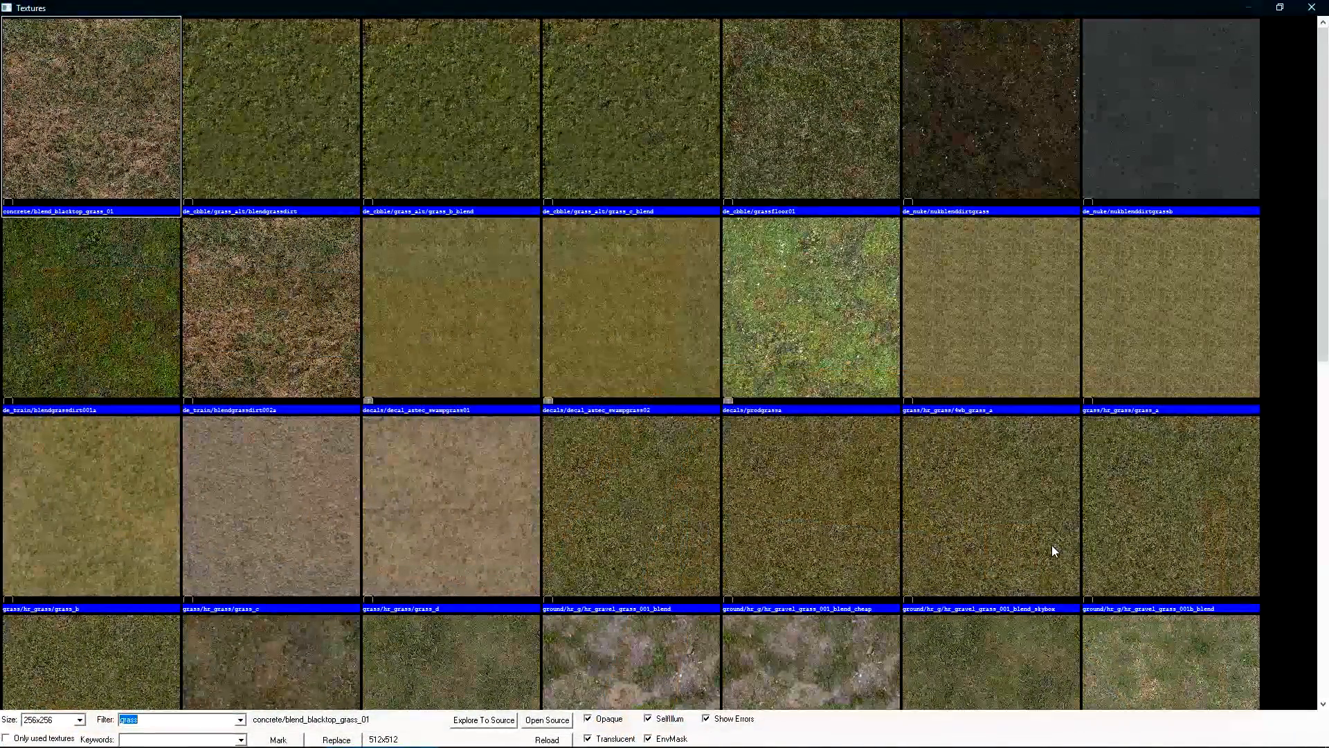
{"action": "type", "text": "hr_p"}
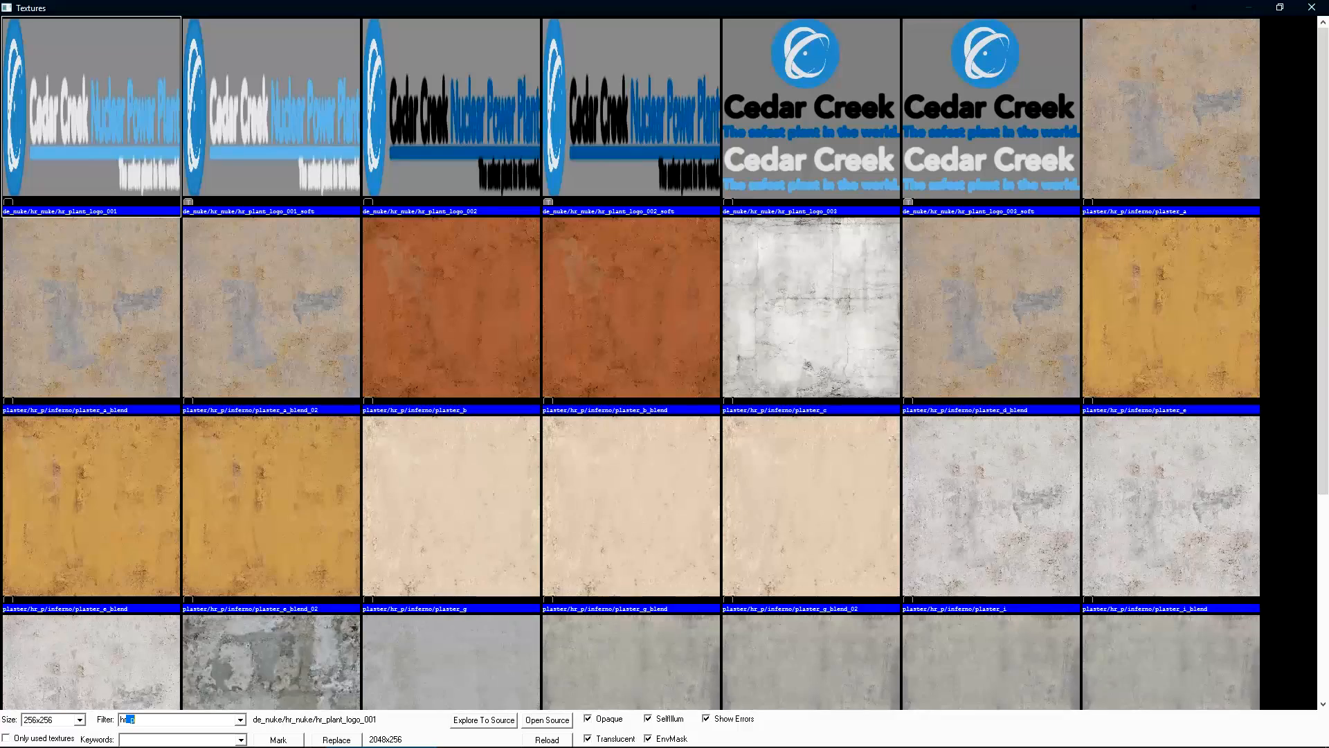
{"action": "left_click", "coordinate": [586, 450]}
{"action": "scroll", "coordinate": [594, 539], "scroll_direction": "down", "scroll_amount": 2}
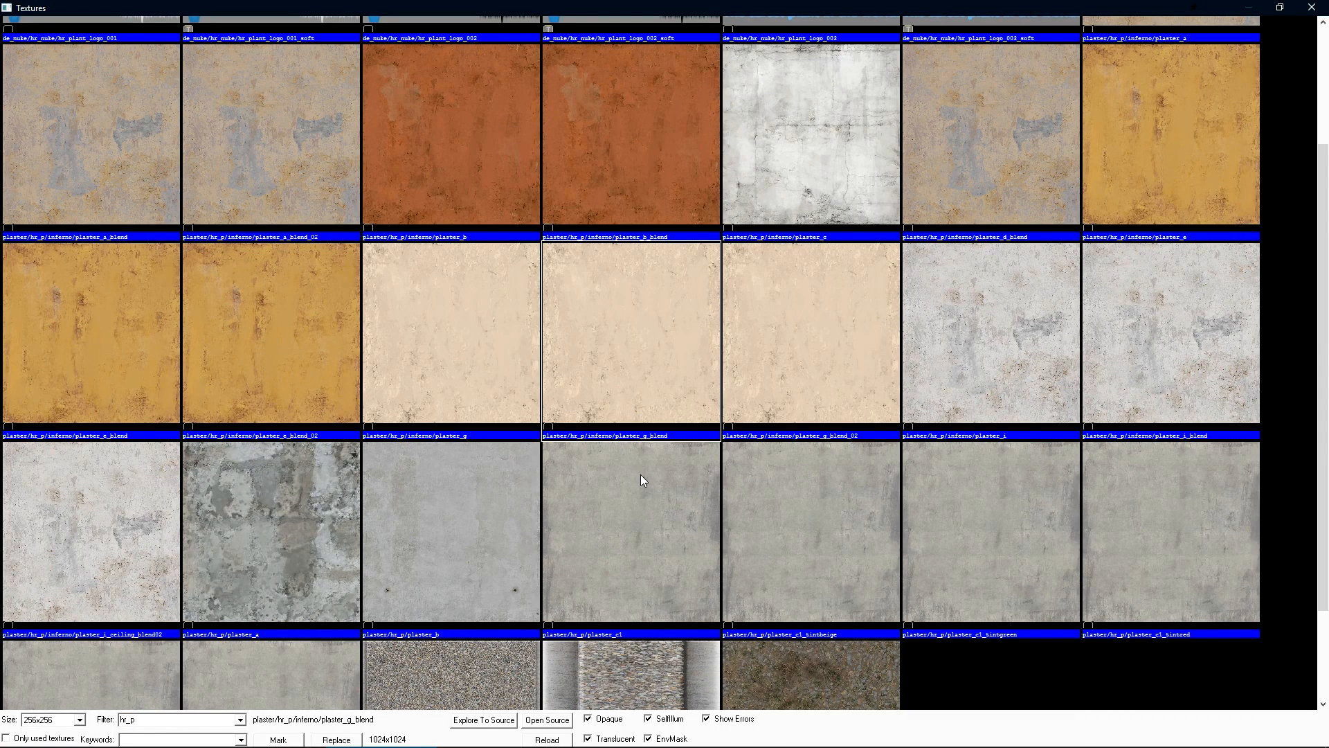
{"action": "double_click", "coordinate": [649, 361]}
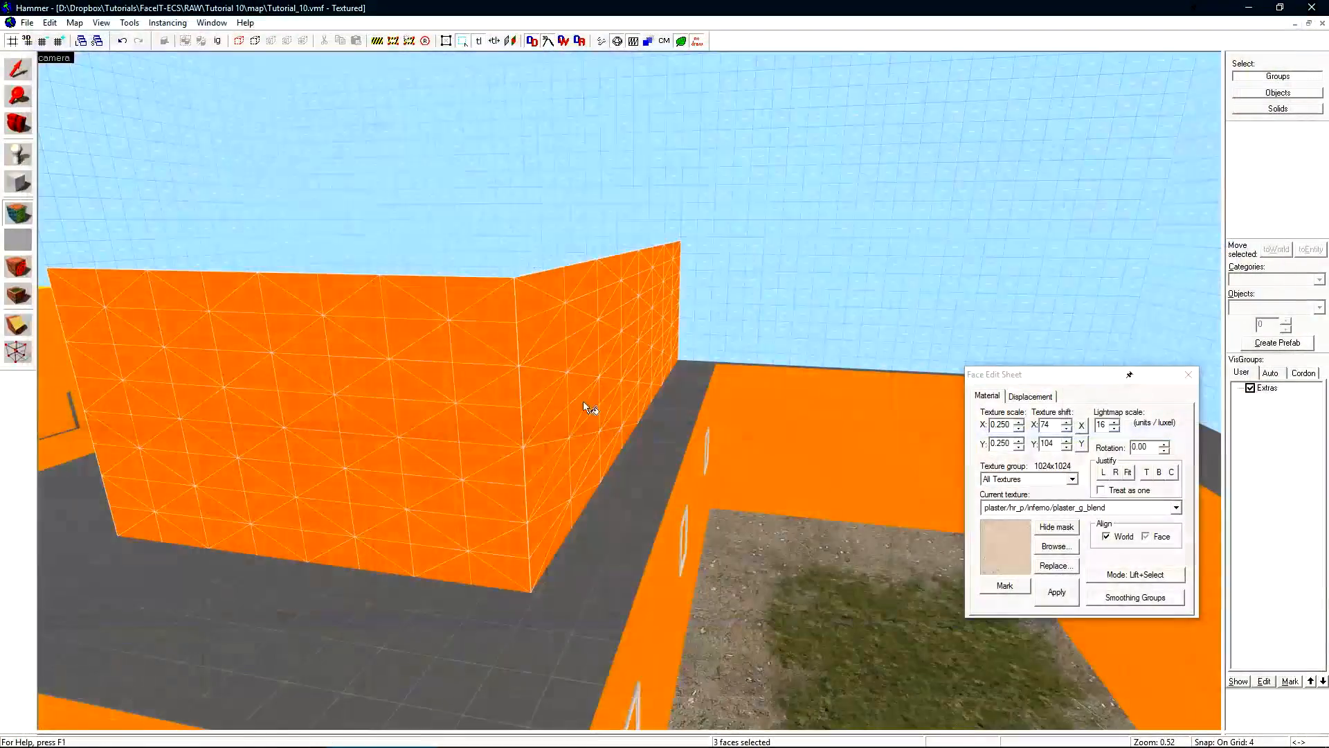
Apply the plaster blend texture to the upper block's three displacement walls and align it around the corners.
{"action": "key", "text": "z"}
{"action": "key", "text": "z"}
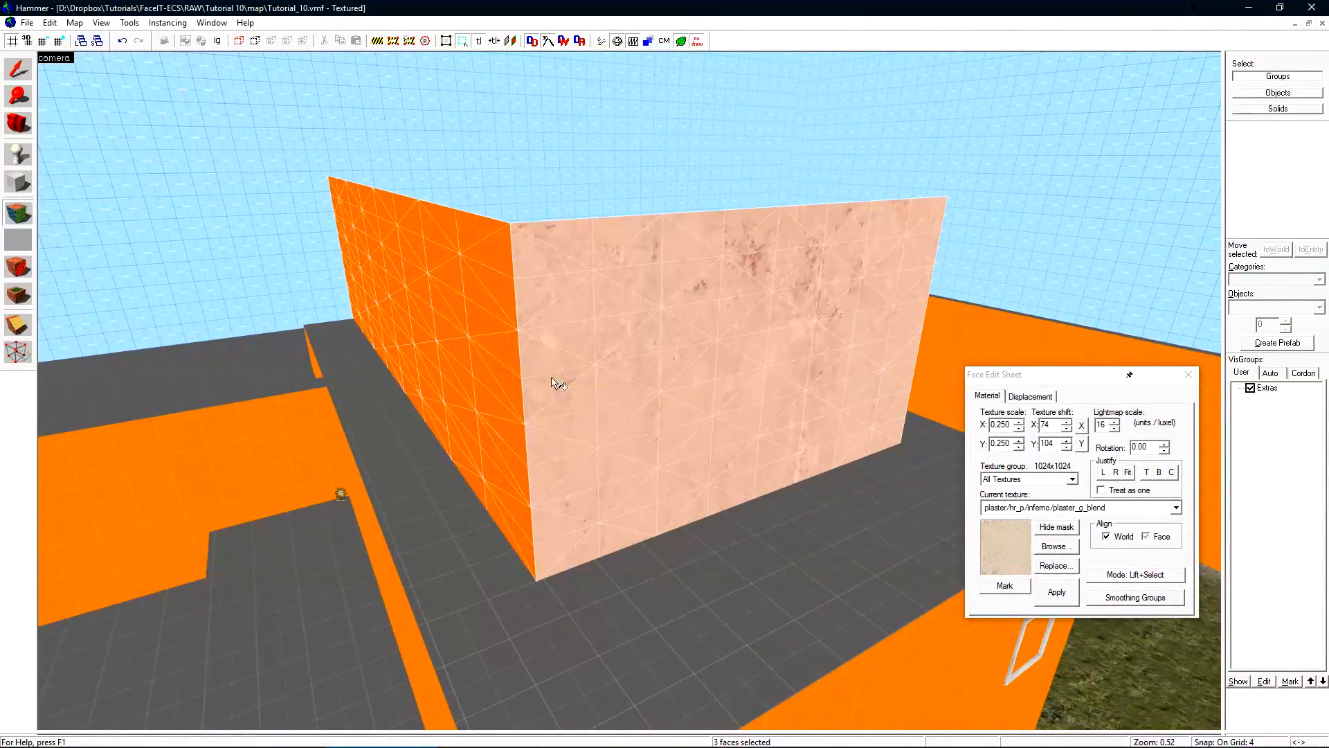
{"action": "right_click", "coordinate": [501, 356]}
{"action": "left_click", "coordinate": [499, 354]}
{"action": "key", "text": "z"}
{"action": "key", "text": "a"}
{"action": "key", "text": "s"}
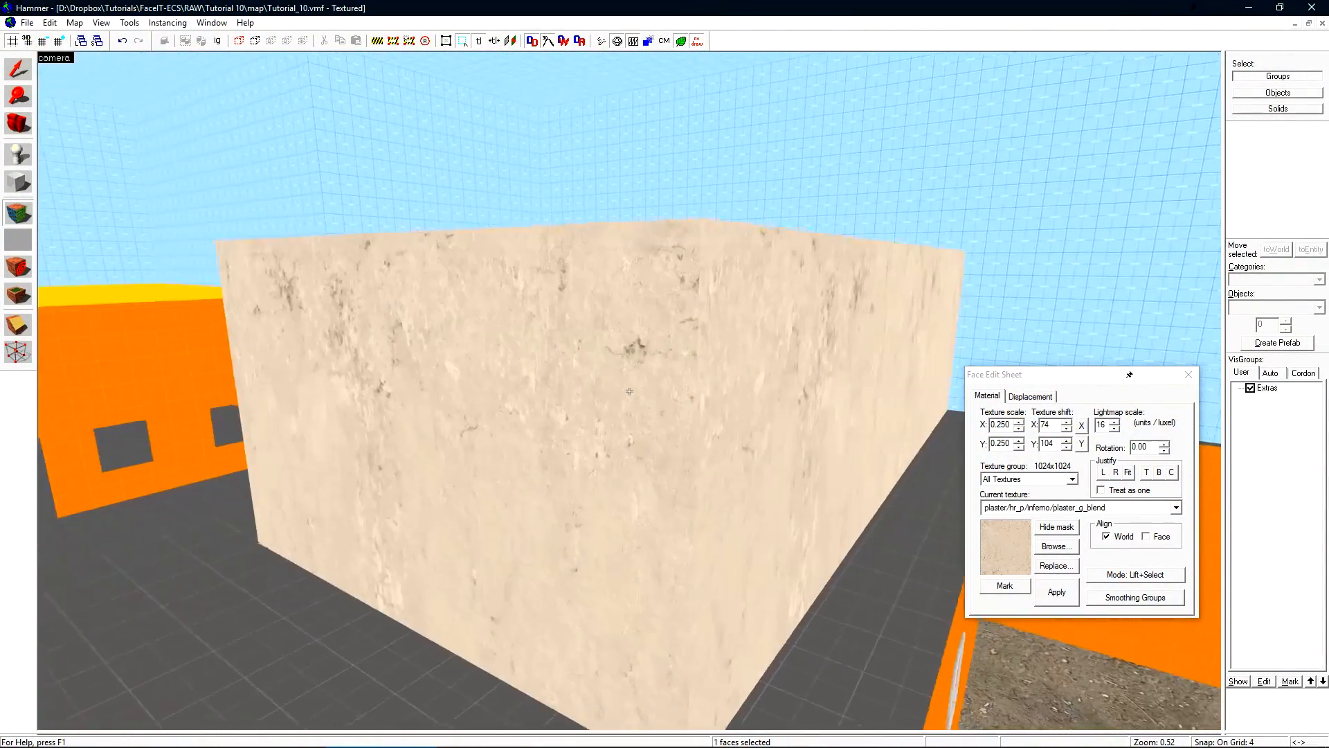
{"action": "key", "text": "z"}
{"action": "right_click", "coordinate": [731, 409], "text": "alt"}
Alpha-paint exposed brick down the upper block's corner nearest the grass with brush size 2 and value 25.
{"action": "key", "text": "shift+s"}
{"action": "key", "text": "shift+a"}
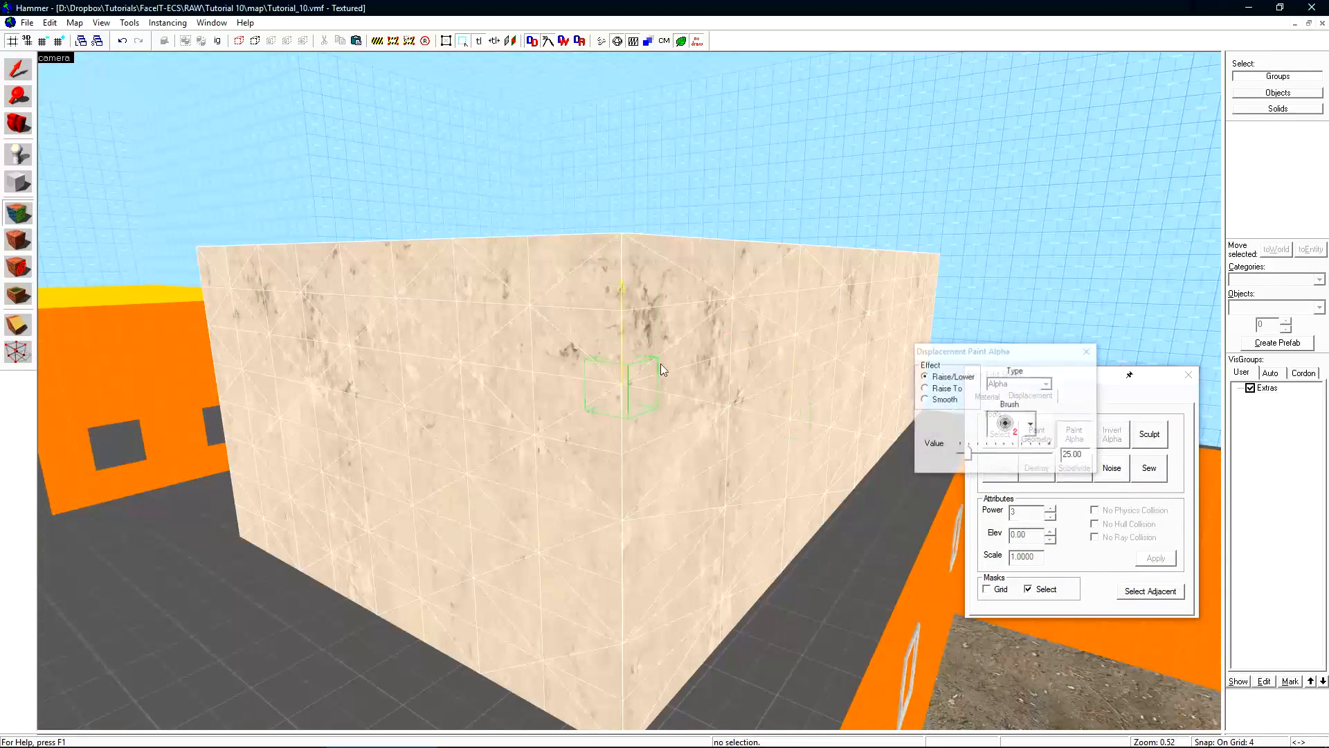
{"action": "left_click_drag", "start_coordinate": [676, 372], "coordinate": [637, 325]}
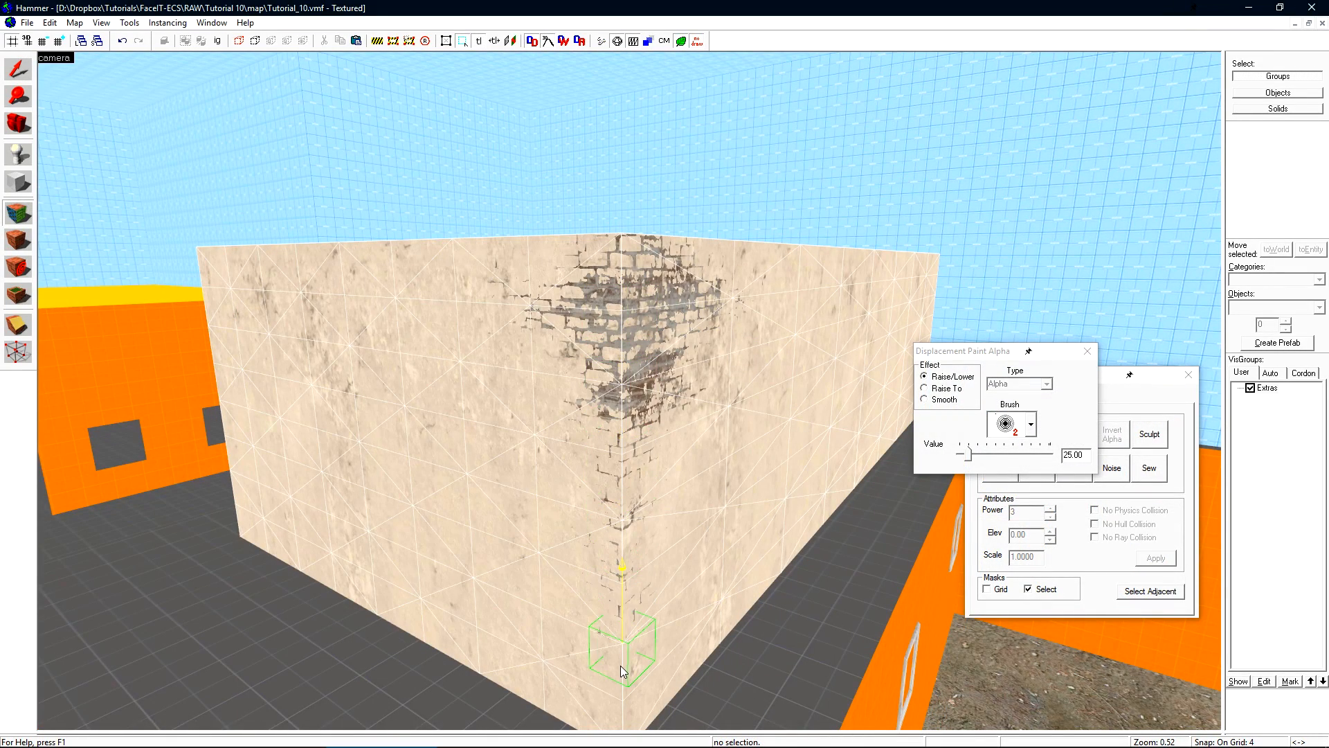
{"action": "left_click_drag", "start_coordinate": [613, 664], "coordinate": [628, 537]}
{"action": "scroll", "coordinate": [626, 609], "scroll_direction": "down", "scroll_amount": 1}
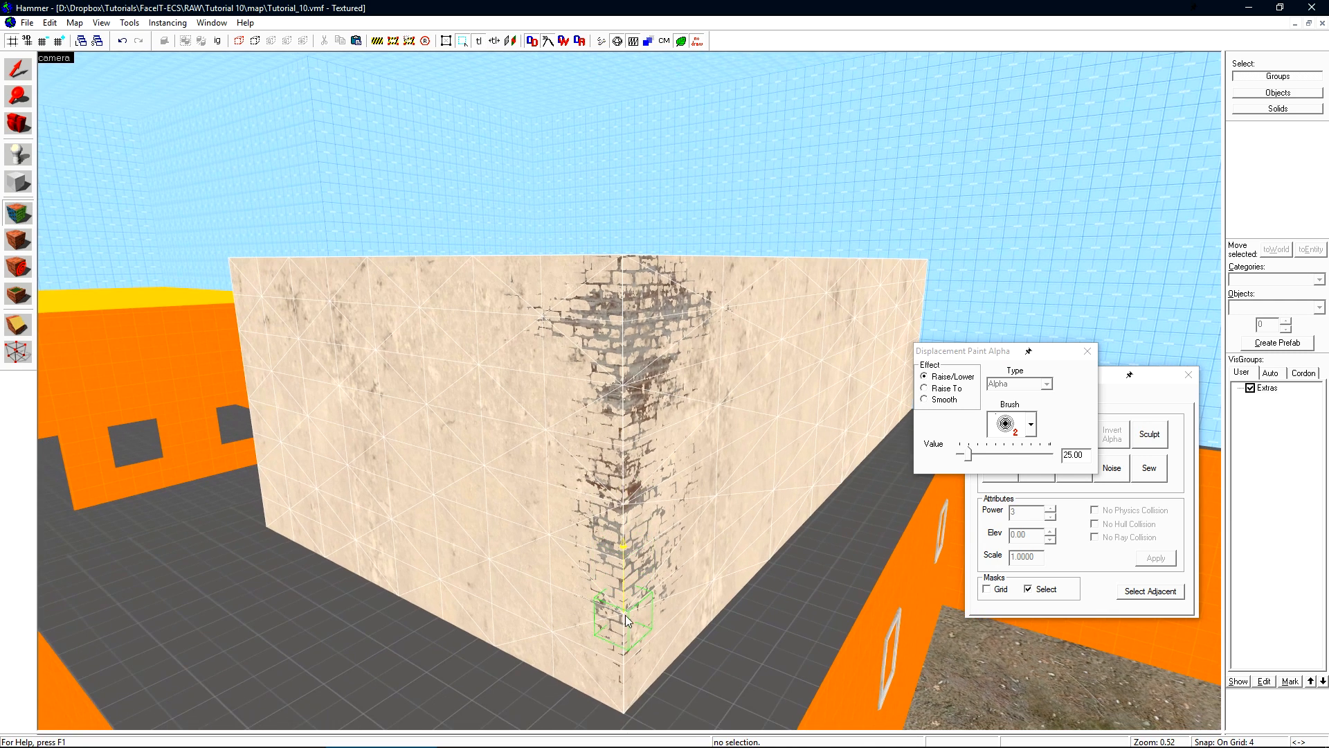
{"action": "mouse_move", "coordinate": [623, 727]}
{"action": "left_mouse_down"}
{"action": "mouse_move", "coordinate": [626, 446]}
{"action": "mouse_move", "coordinate": [621, 688]}
{"action": "mouse_move", "coordinate": [621, 617]}
{"action": "mouse_move", "coordinate": [665, 554]}
{"action": "mouse_move", "coordinate": [652, 497]}
{"action": "mouse_move", "coordinate": [708, 468]}
{"action": "left_mouse_up"}
Paint exposed brick down the opposite corner of the upper block and along the adjoining wall's top edge.
{"action": "key", "text": "a"}
{"action": "key", "text": "z"}
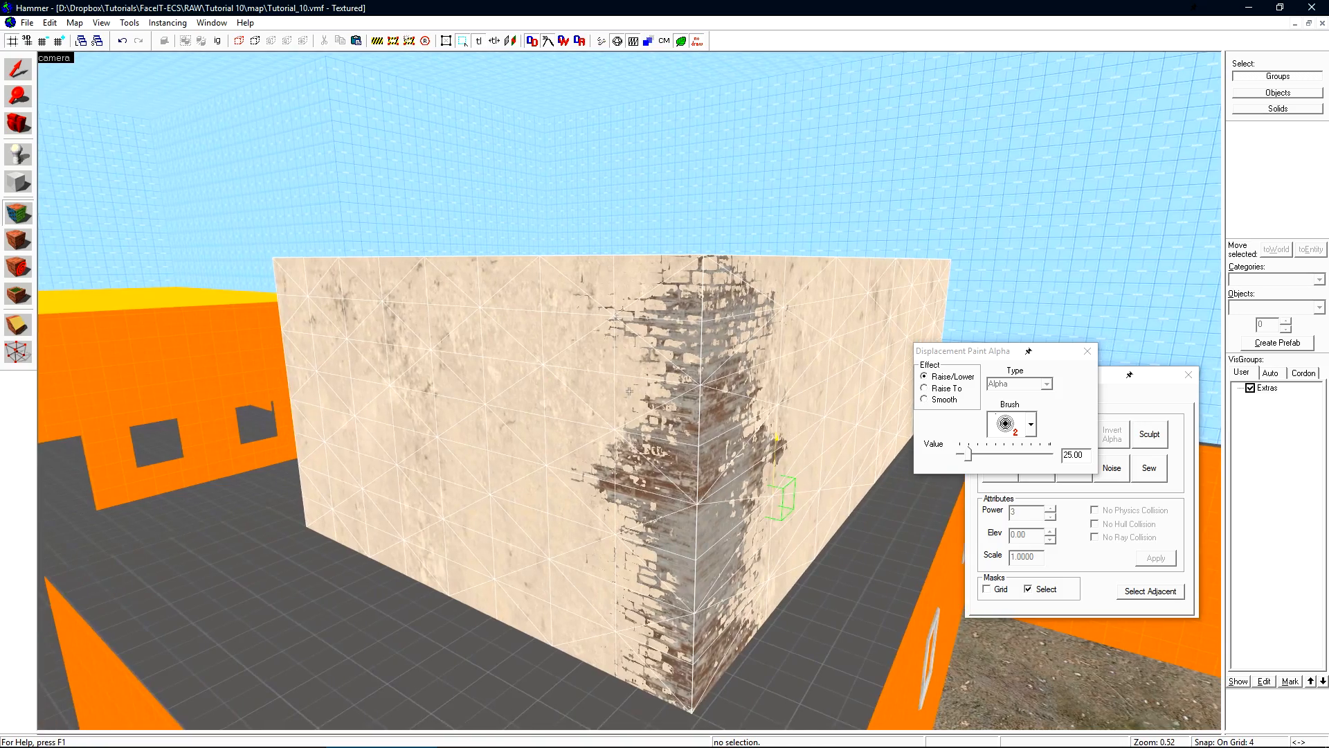
{"action": "key", "text": "w"}
{"action": "key", "text": "z"}
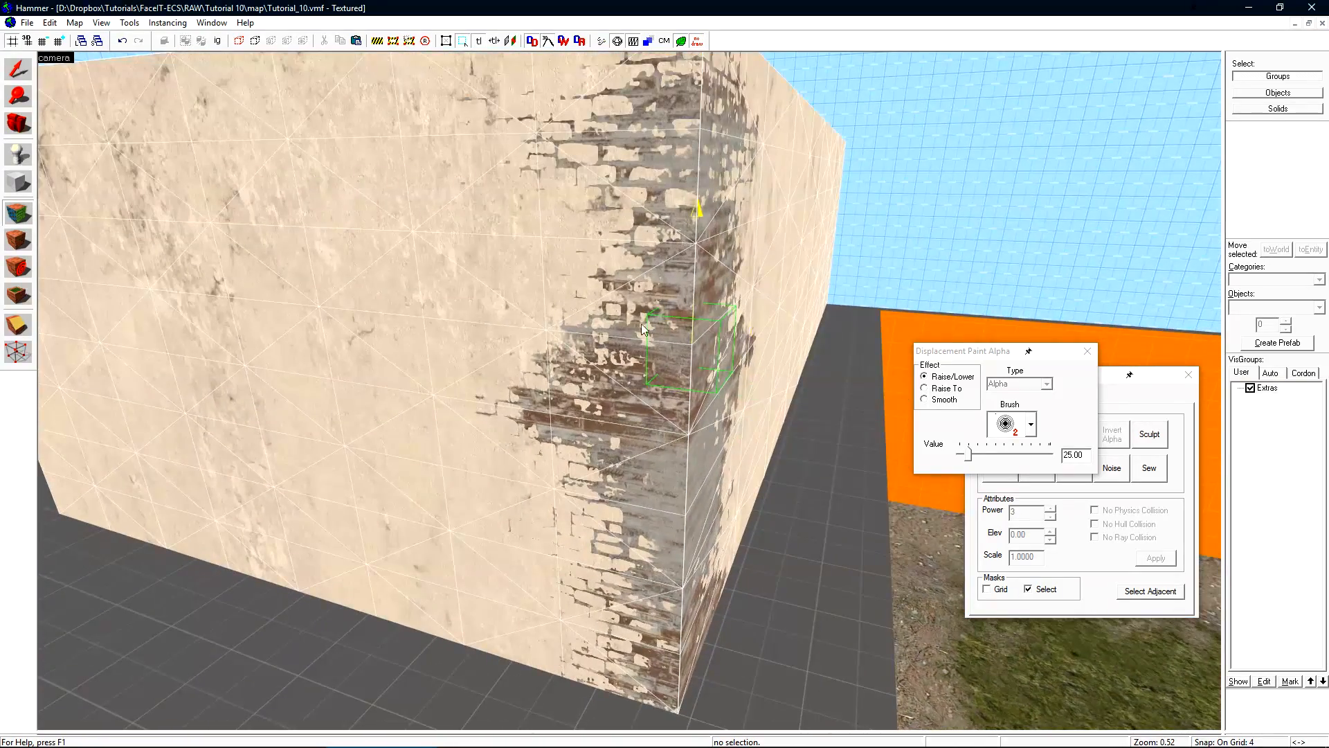
{"action": "key", "text": "z"}
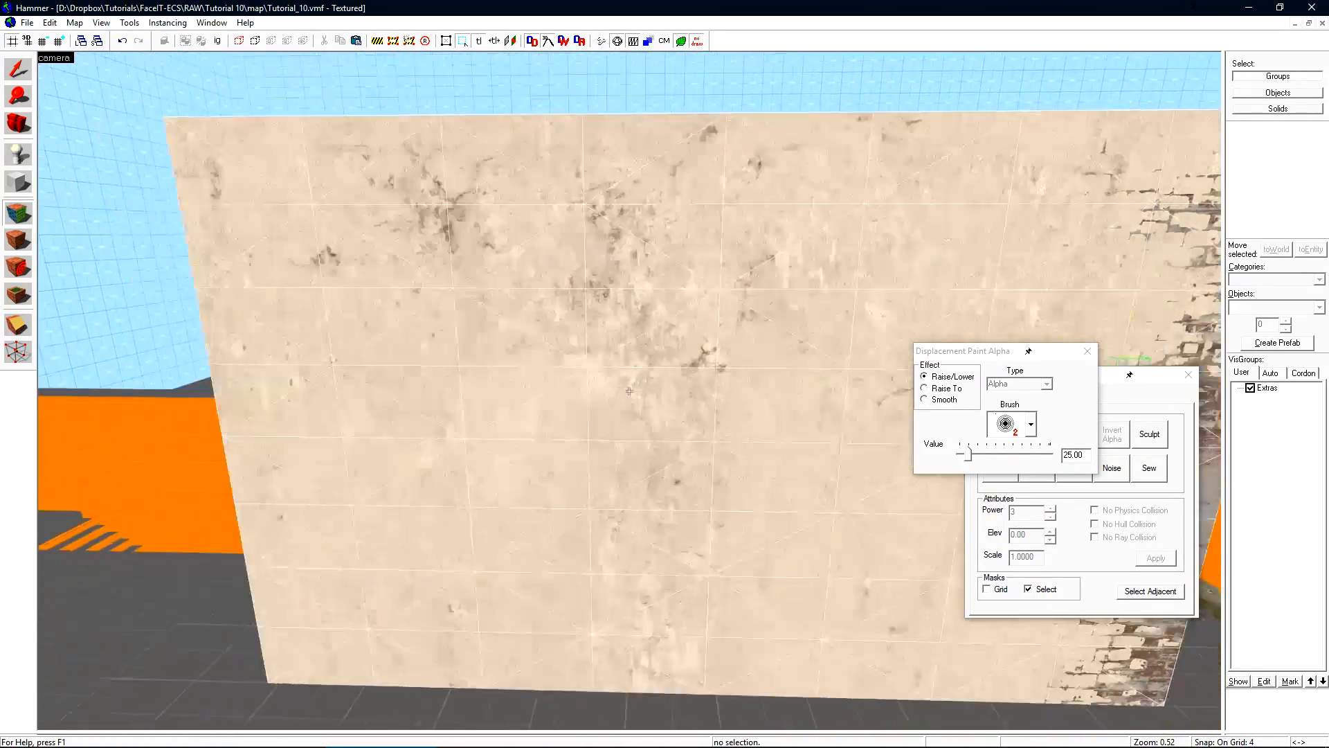
{"action": "key", "text": "s"}
{"action": "key", "text": "z"}
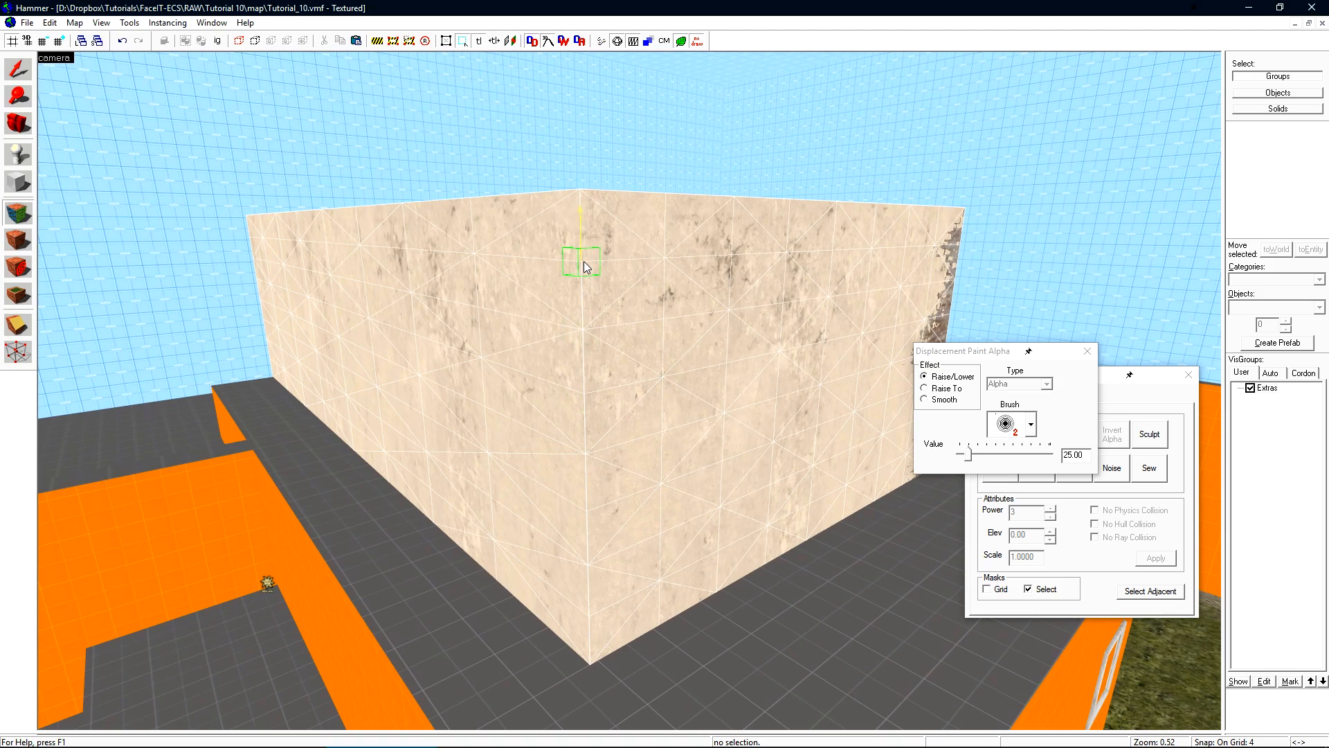
{"action": "mouse_move", "coordinate": [583, 260]}
{"action": "left_mouse_down"}
{"action": "mouse_move", "coordinate": [571, 233]}
{"action": "mouse_move", "coordinate": [410, 238]}
{"action": "mouse_move", "coordinate": [621, 393]}
{"action": "left_mouse_up"}
{"action": "key", "text": "a"}
{"action": "left_click_drag", "start_coordinate": [301, 225], "coordinate": [312, 382]}
{"action": "key", "text": "z"}
{"action": "key", "text": "d"}
{"action": "key", "text": "z"}
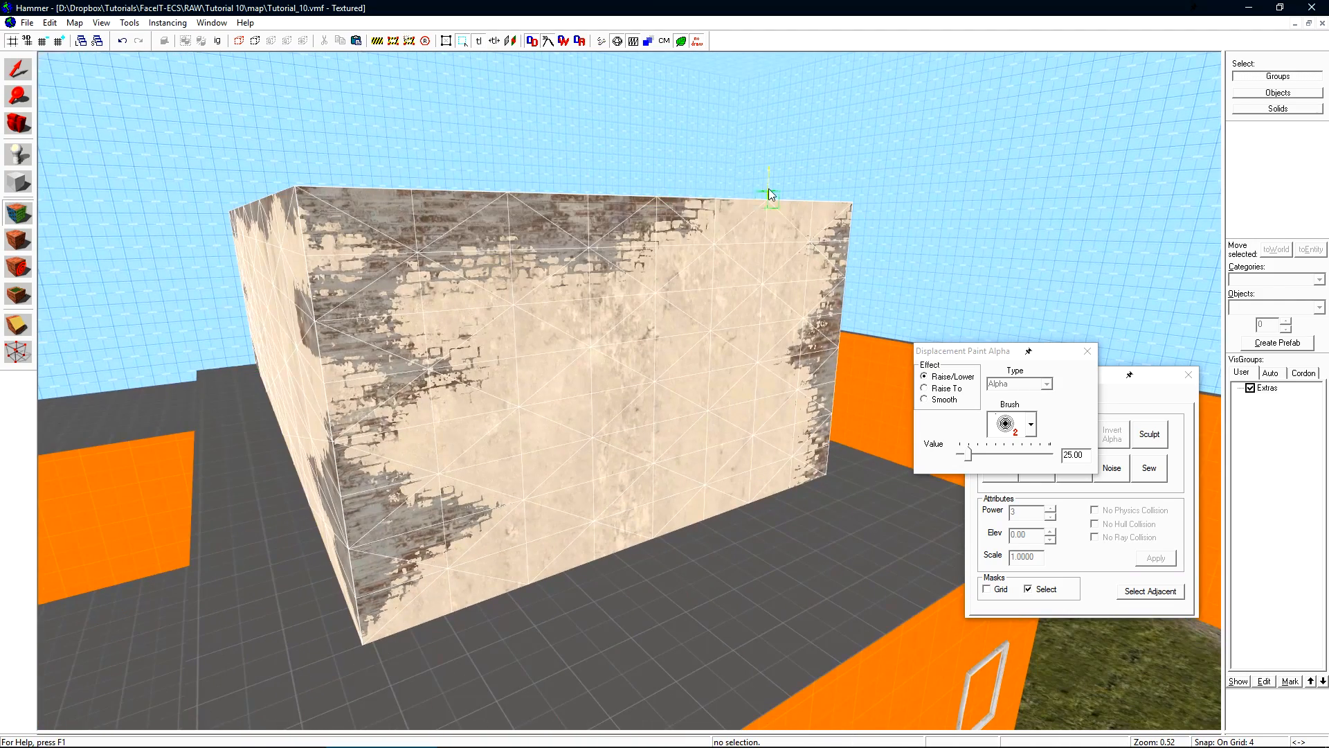
Add more exposed brick patches along the top edges and ends of the upper block's plaster walls.
{"action": "left_click_drag", "start_coordinate": [769, 194], "coordinate": [810, 221]}
{"action": "key", "text": "z"}
{"action": "key", "text": "z"}
{"action": "mouse_move", "coordinate": [387, 290]}
{"action": "left_mouse_down"}
{"action": "mouse_move", "coordinate": [643, 280]}
{"action": "mouse_move", "coordinate": [663, 338]}
{"action": "left_mouse_up"}
{"action": "key", "text": "d"}
{"action": "key", "text": "z"}
{"action": "key", "text": "z"}
Reduce the alpha brush to size 1 and value 5, and paint plaster back over parts of the brick patches.
{"action": "left_click_drag", "start_coordinate": [968, 455], "coordinate": [960, 456]}
{"action": "left_click", "coordinate": [1030, 423]}
{"action": "left_click", "coordinate": [1012, 450]}
{"action": "mouse_move", "coordinate": [635, 442]}
{"action": "right_mouse_down"}
{"action": "mouse_move", "coordinate": [703, 305]}
{"action": "mouse_move", "coordinate": [759, 453]}
{"action": "right_mouse_up"}
{"action": "key", "text": "z"}
{"action": "key", "text": "a"}
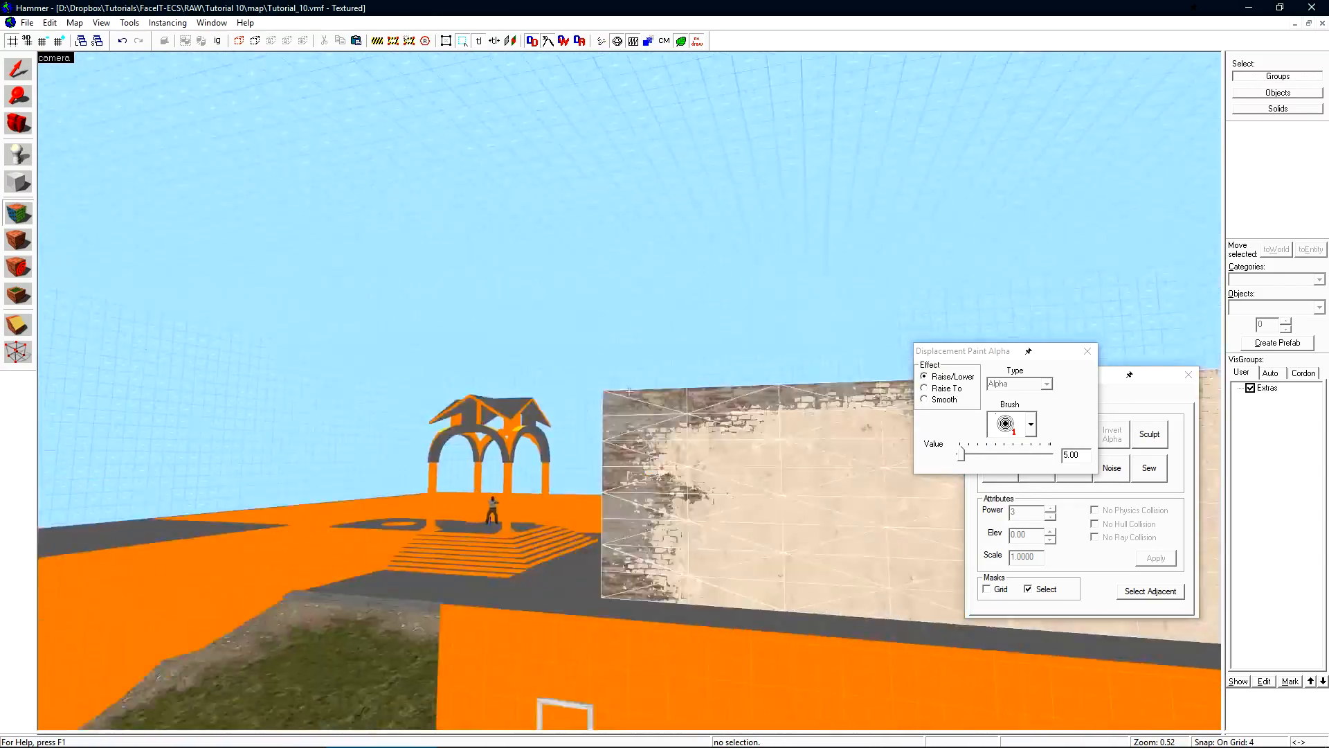
{"action": "key", "text": "z"}
{"action": "mouse_move", "coordinate": [765, 292]}
{"action": "right_mouse_down"}
{"action": "mouse_move", "coordinate": [858, 284]}
{"action": "mouse_move", "coordinate": [909, 305]}
{"action": "right_mouse_up"}
{"action": "right_click_drag", "start_coordinate": [489, 315], "coordinate": [343, 310]}
{"action": "right_click_drag", "start_coordinate": [617, 533], "coordinate": [720, 610]}
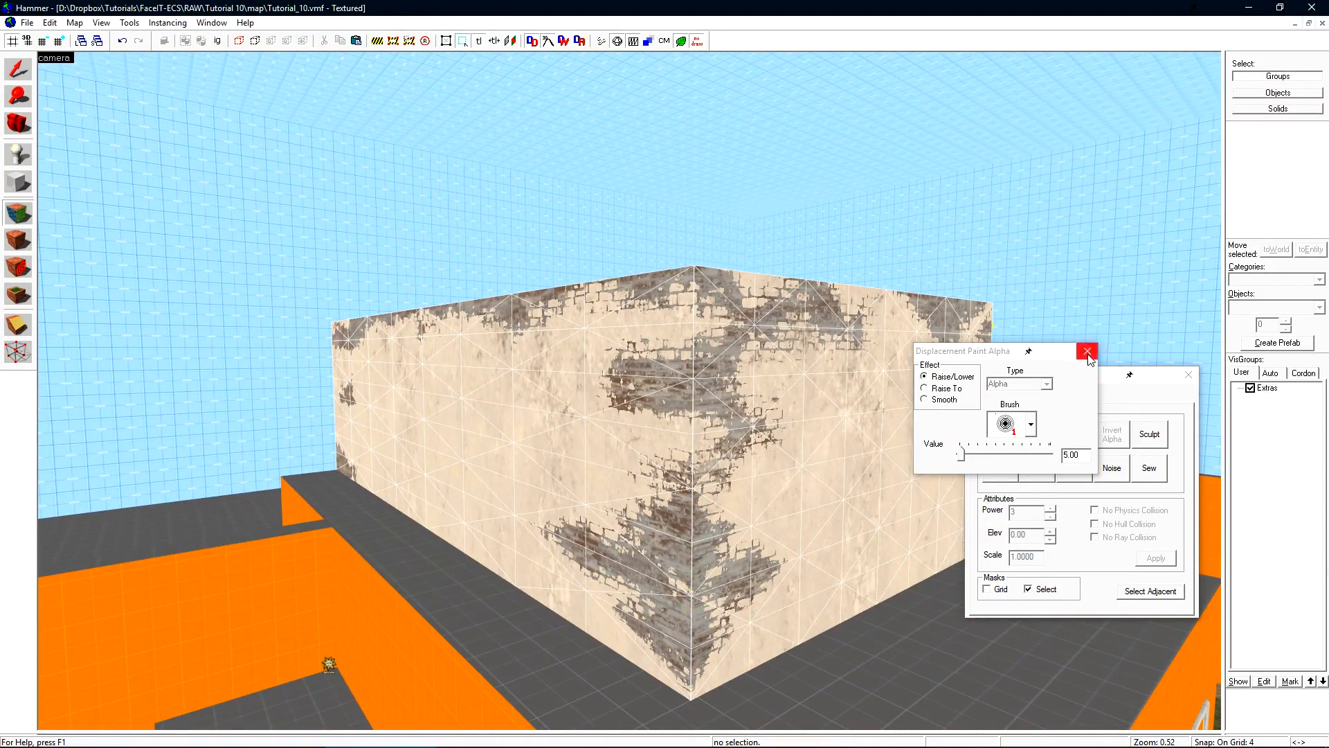
Finish alpha painting on the upper block and leave face editing.
{"action": "left_click", "coordinate": [1088, 351]}
{"action": "key", "text": "z"}
{"action": "key", "text": "s"}
{"action": "key", "text": "a"}
{"action": "key", "text": "z"}
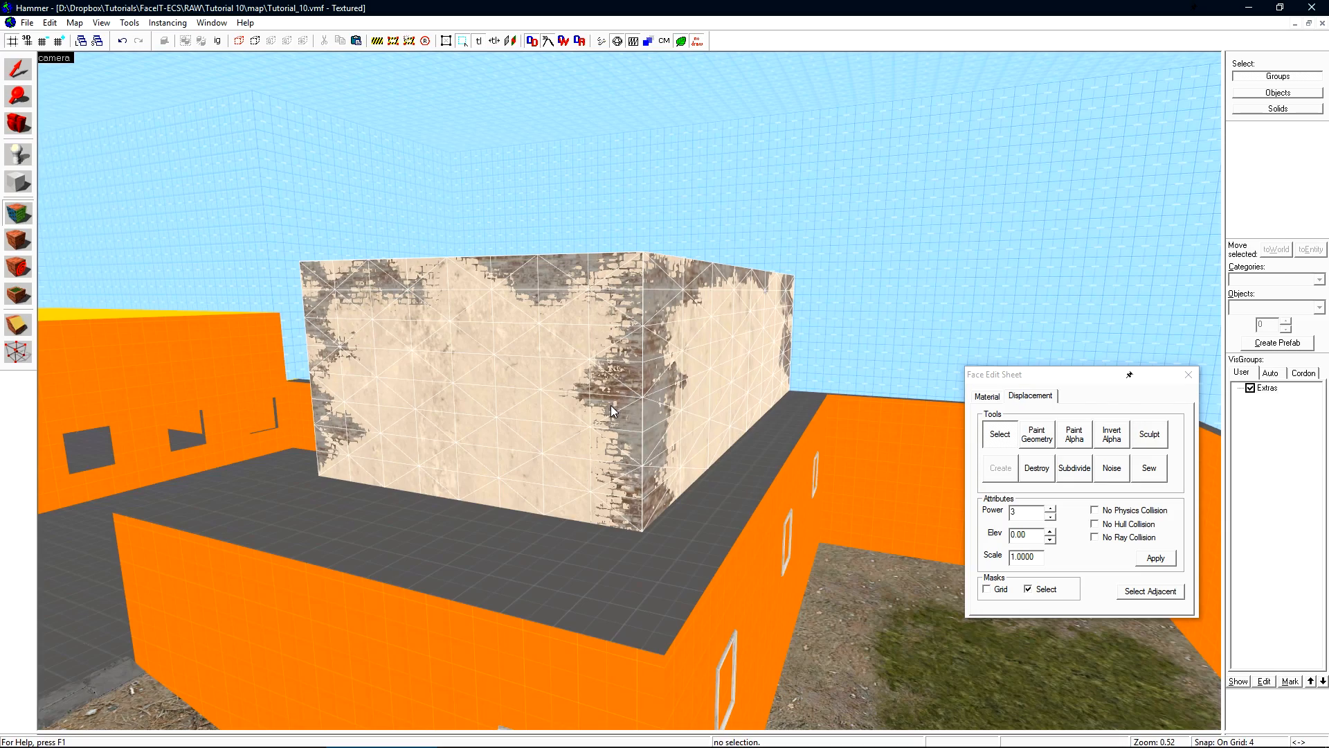
{"action": "key", "text": "z"}
{"action": "key", "text": "s"}
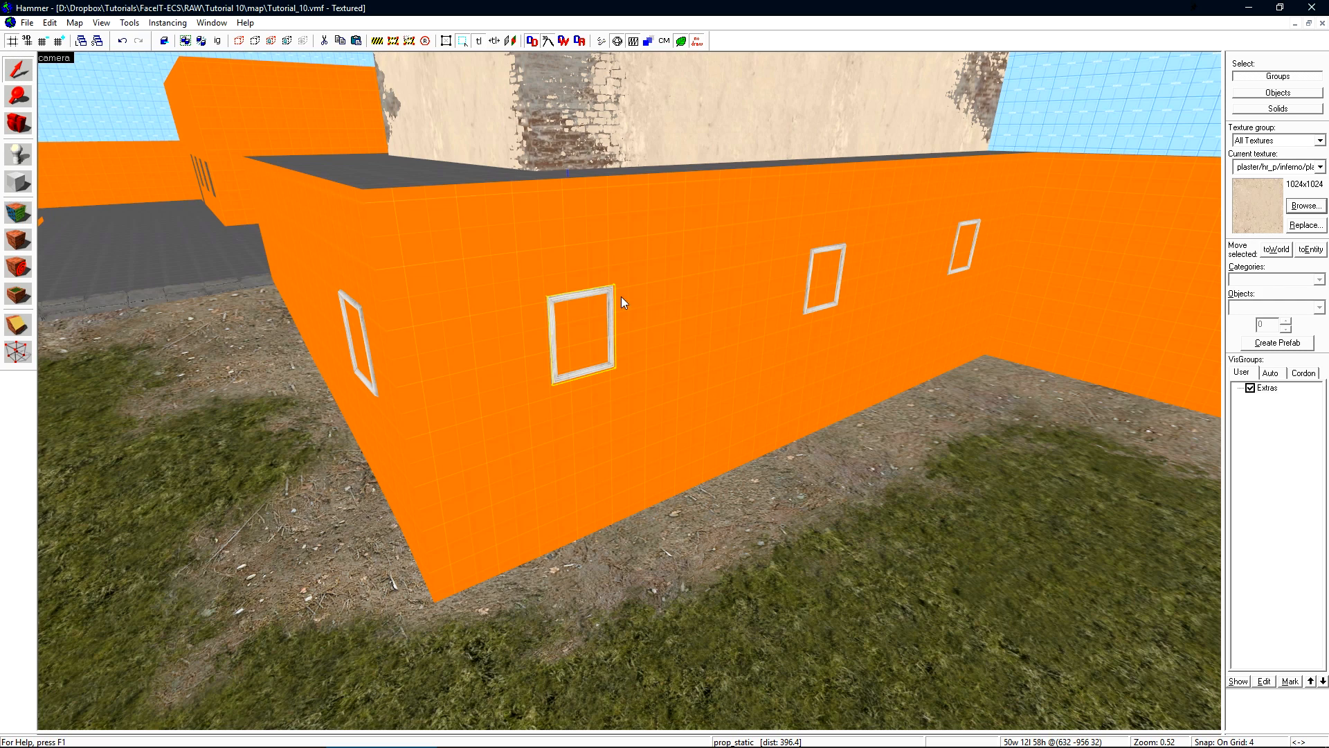
Isolate a window prop from the lower orange wall and examine its frame and recessed back from the side.
{"action": "left_click", "coordinate": [635, 315]}
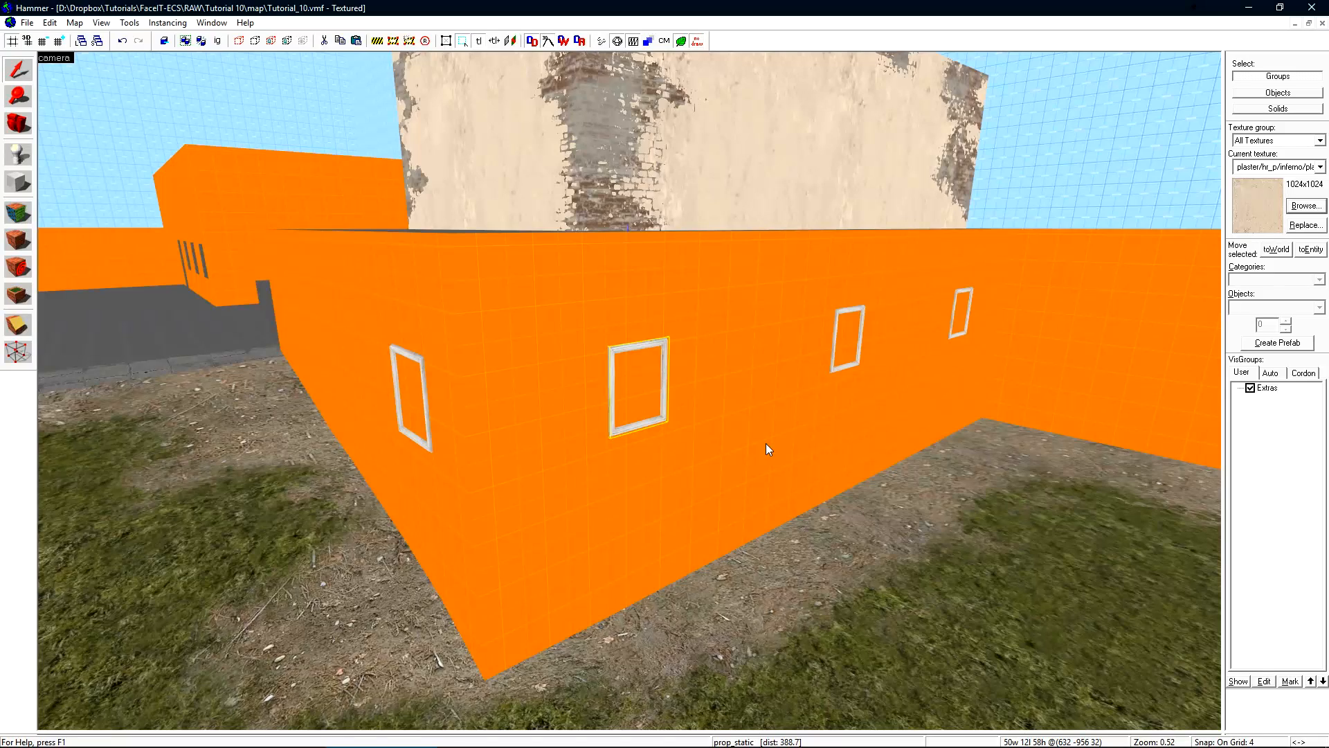
{"action": "key", "text": "ctrl+h"}
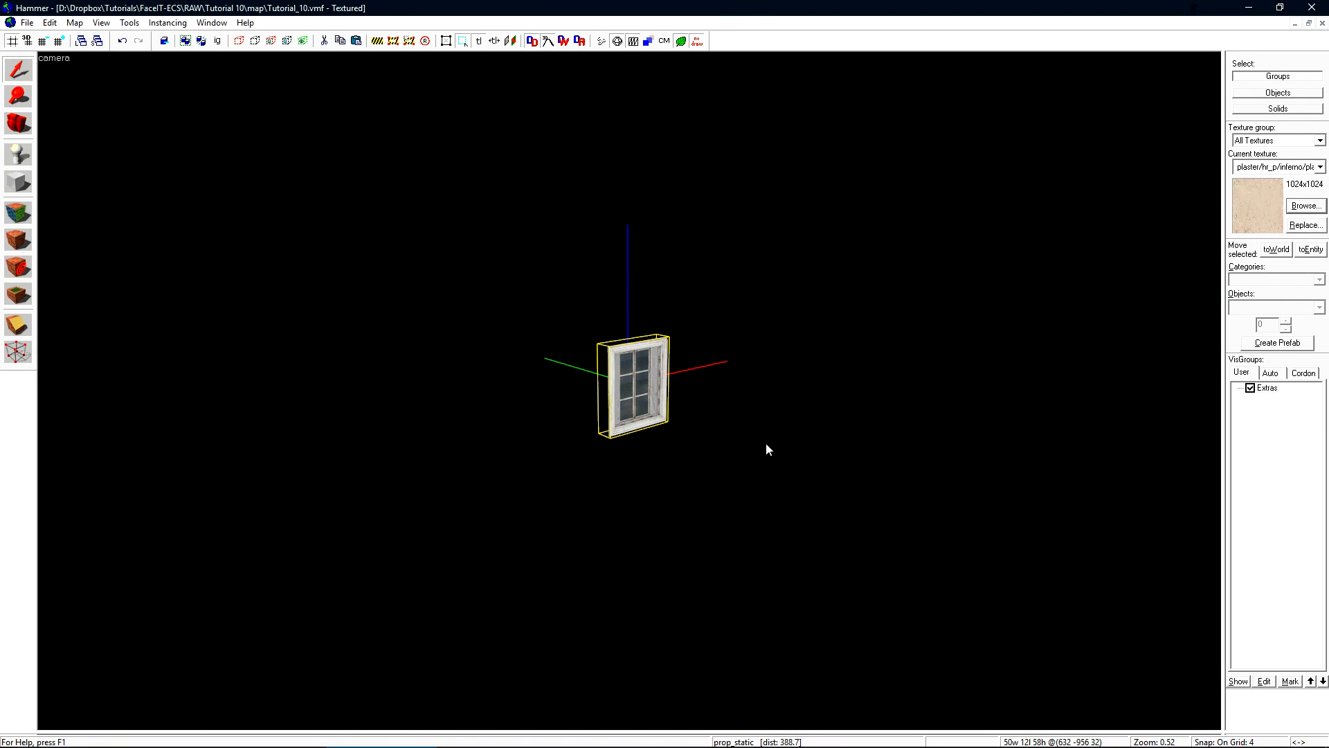
{"action": "key", "text": "z"}
{"action": "key", "text": "w"}
{"action": "scroll", "coordinate": [629, 391], "scroll_direction": "up", "scroll_amount": 3}
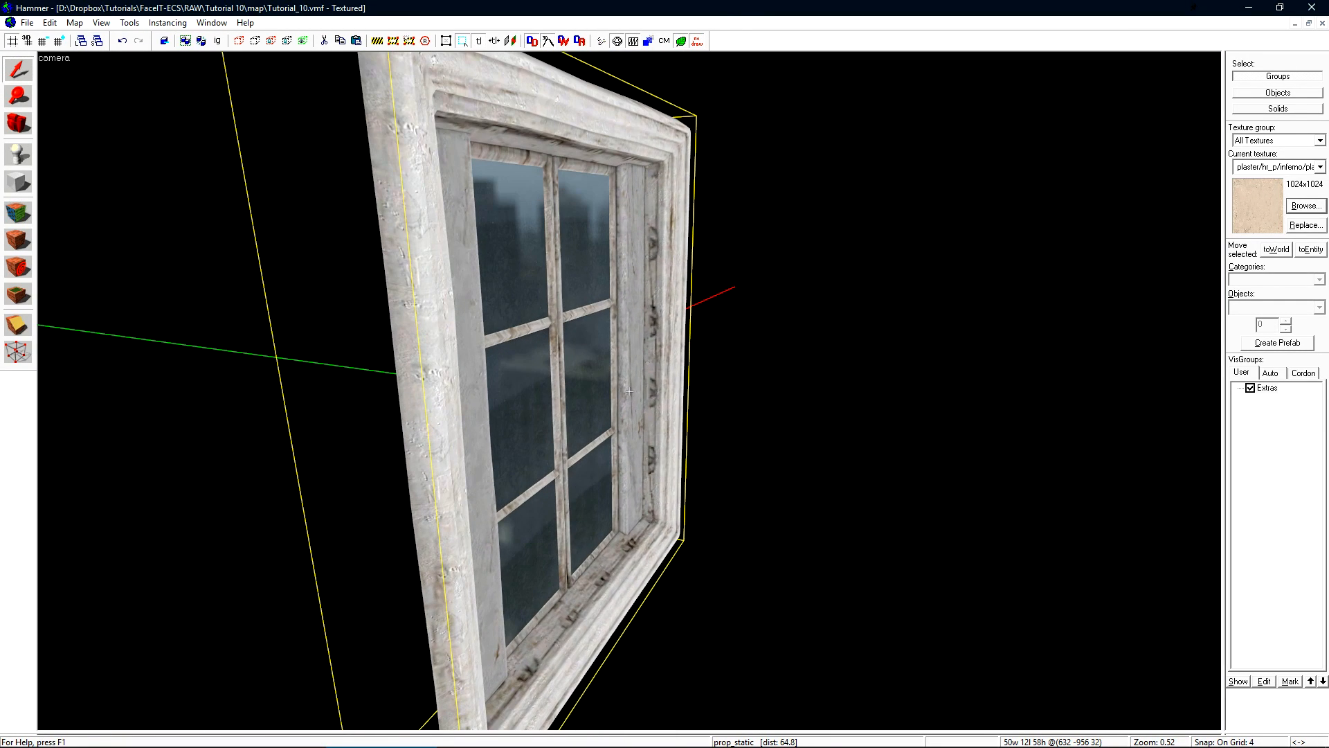
{"action": "key", "text": "a"}
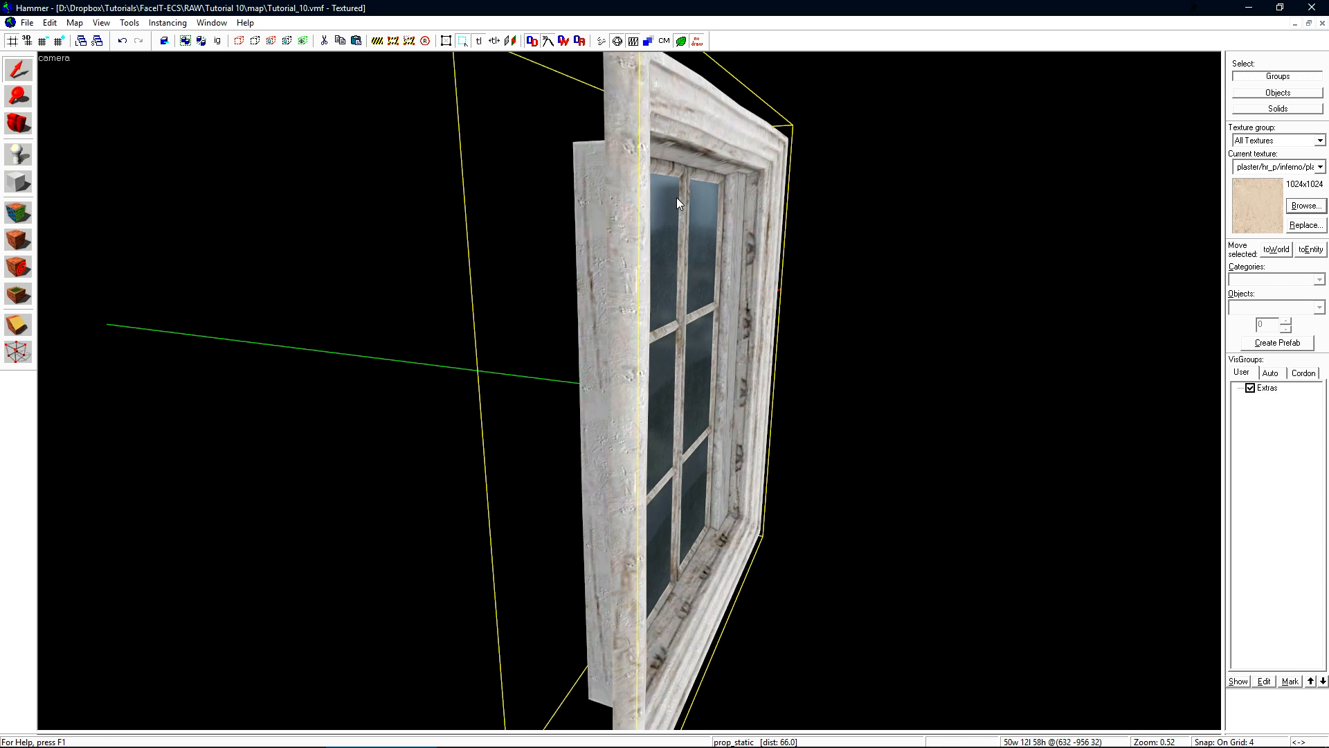
{"action": "key", "text": "z"}
Unhide the rest of the map and examine how the window prop sits in the orange wall.
{"action": "scroll", "coordinate": [630, 391], "scroll_direction": "down", "scroll_amount": 3}
{"action": "key", "text": "u"}
{"action": "key", "text": "d"}
{"action": "key", "text": "w"}
{"action": "key", "text": "d"}
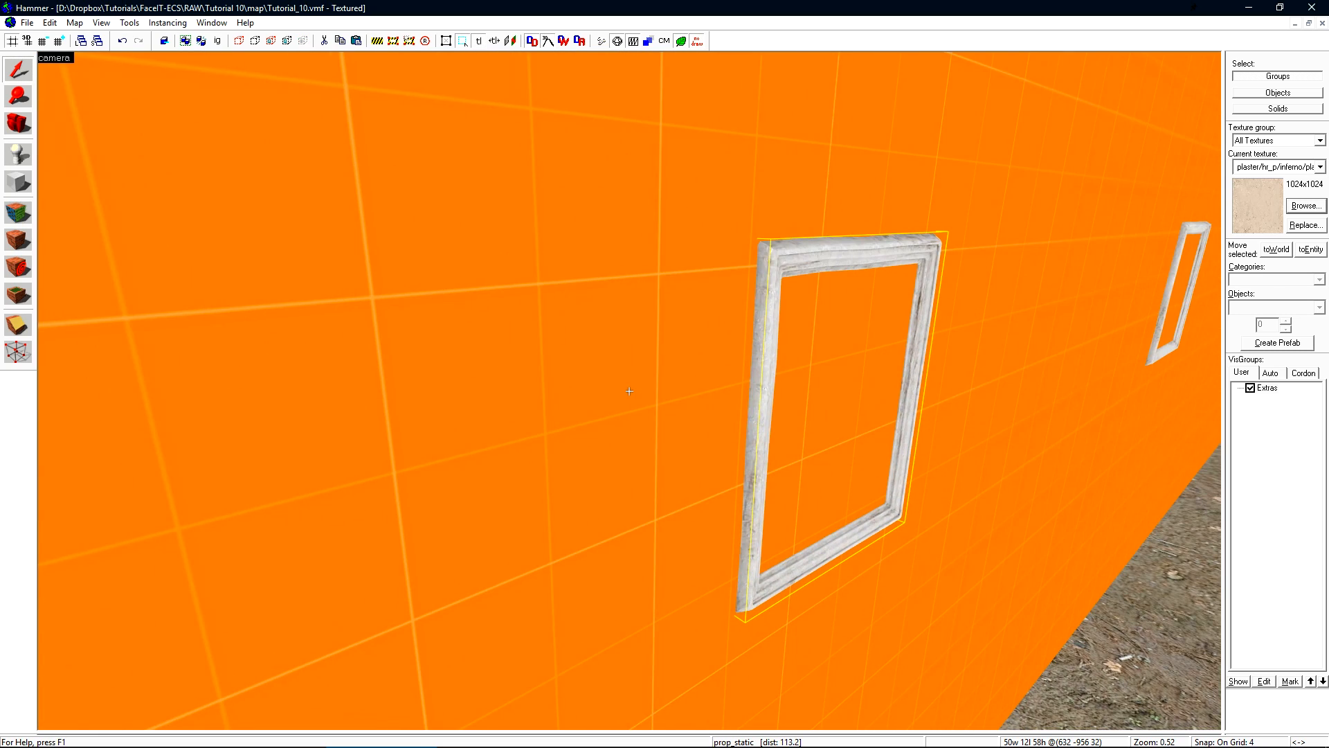
{"action": "key", "text": "z"}
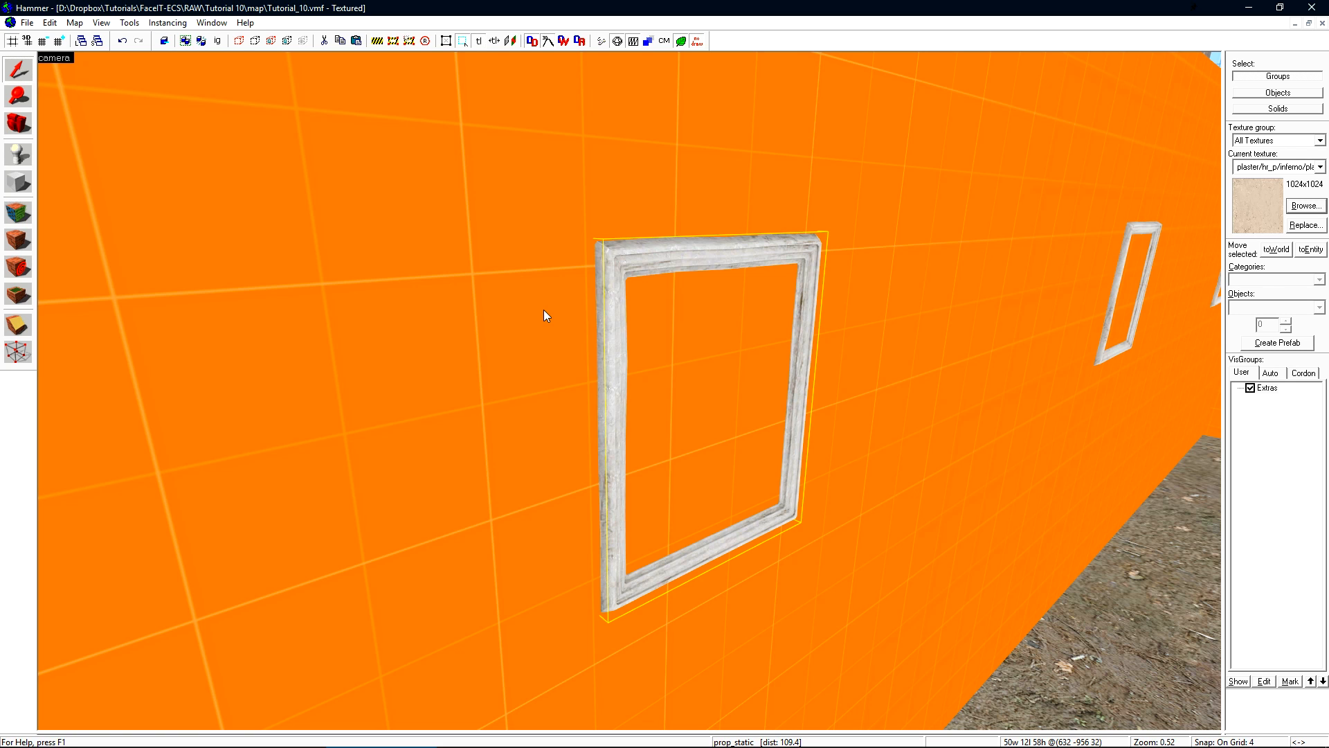
{"action": "key", "text": "s"}
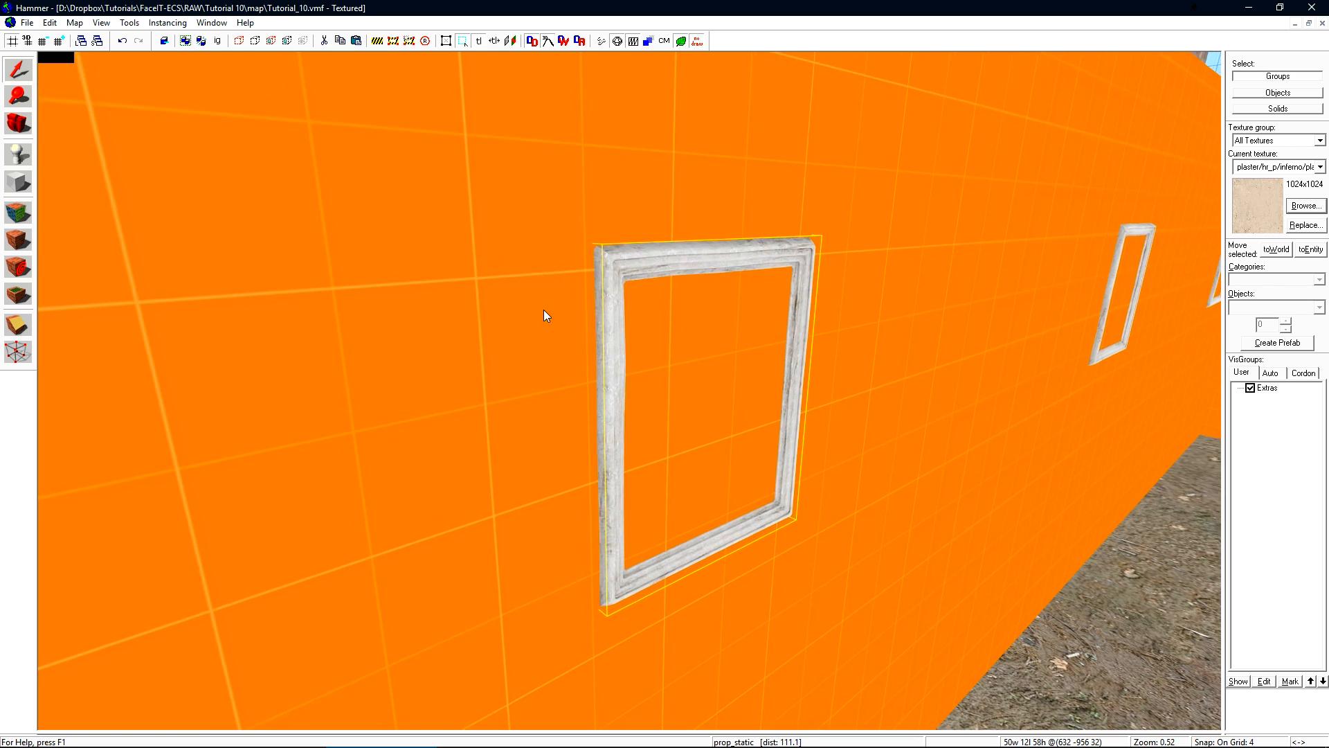
{"action": "key", "text": "d"}
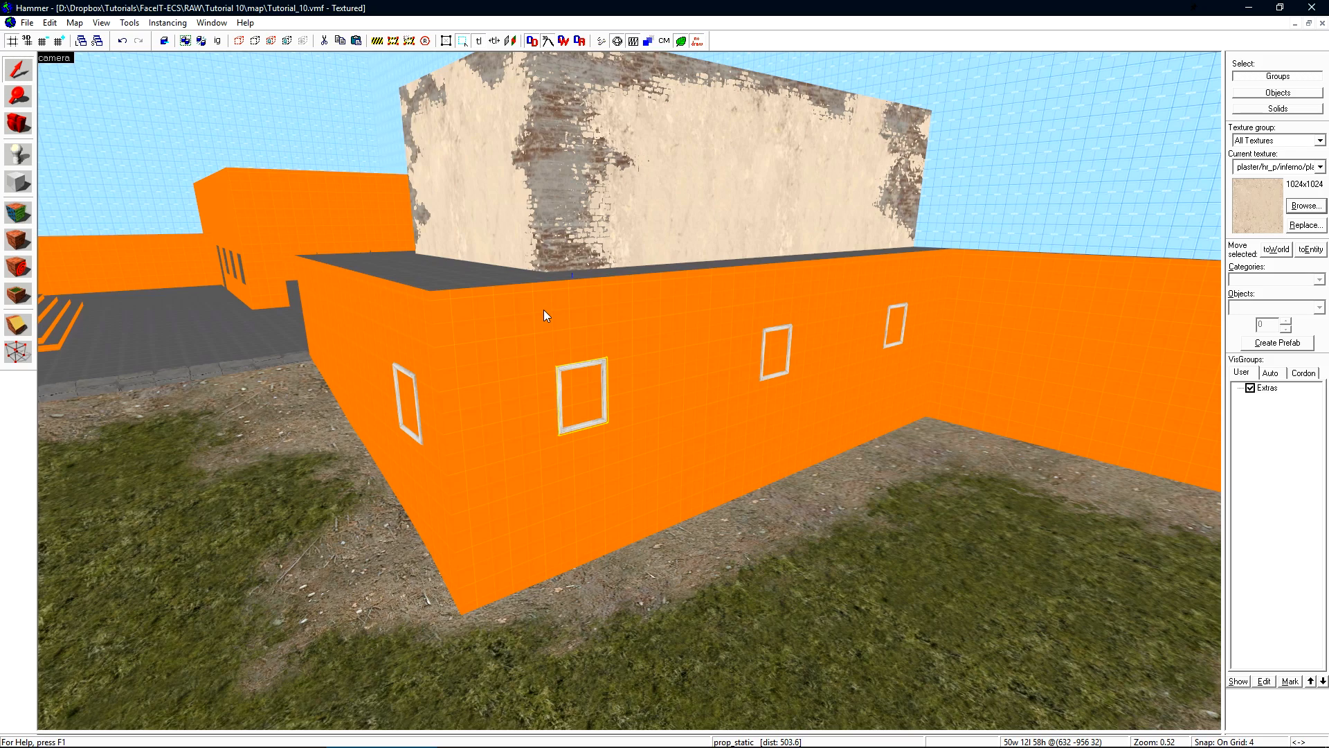
Restore the four-view layout, select the lower orange block with its four windows, and hide everything else.
{"action": "key", "text": "shift+z"}
{"action": "left_click", "coordinate": [281, 208]}
{"action": "left_click", "coordinate": [408, 191], "text": "ctrl"}
{"action": "left_click", "coordinate": [467, 181], "text": "ctrl"}
{"action": "key", "text": "ctrl+h"}
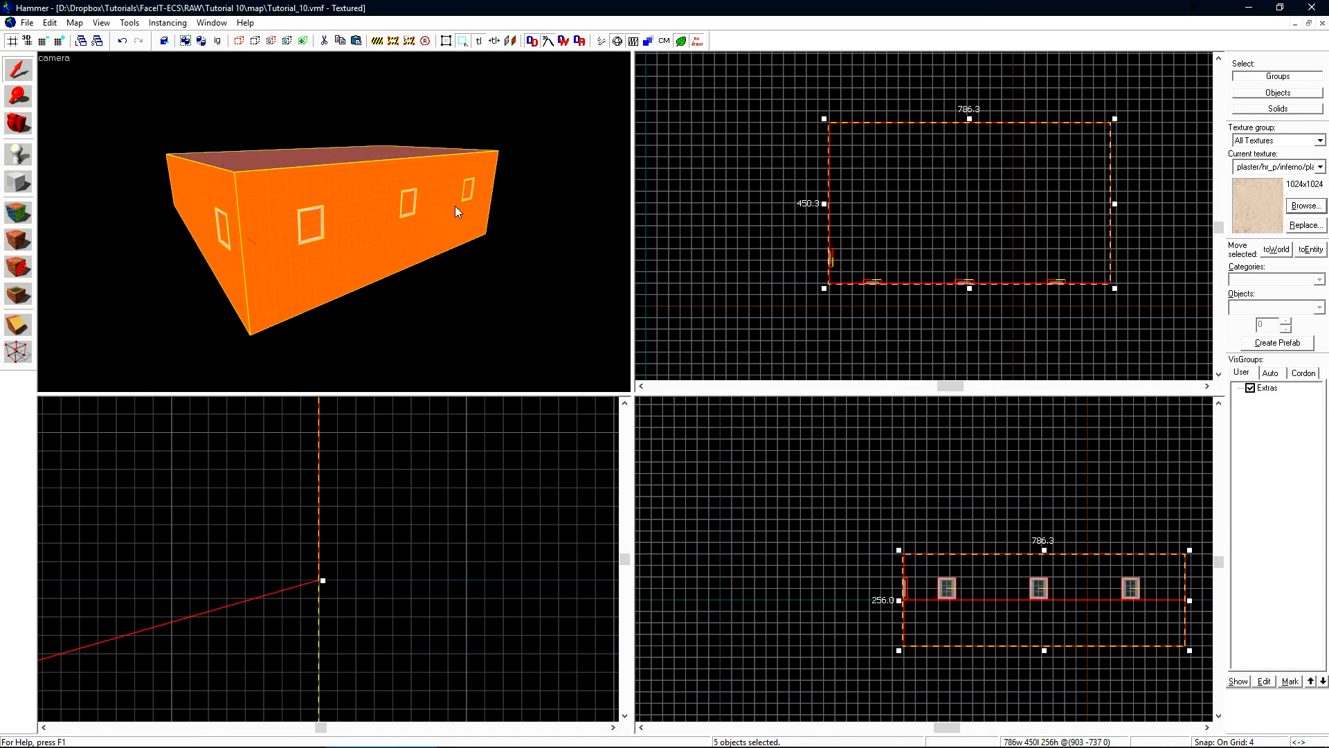
Clear the selection and pick the plaster/hr_p/inferno plaster blend as the current texture.
{"action": "key", "text": "w"}
{"action": "key", "text": "a"}
{"action": "key", "text": "Escape"}
{"action": "left_click", "coordinate": [281, 146]}
{"action": "key", "text": "Escape"}
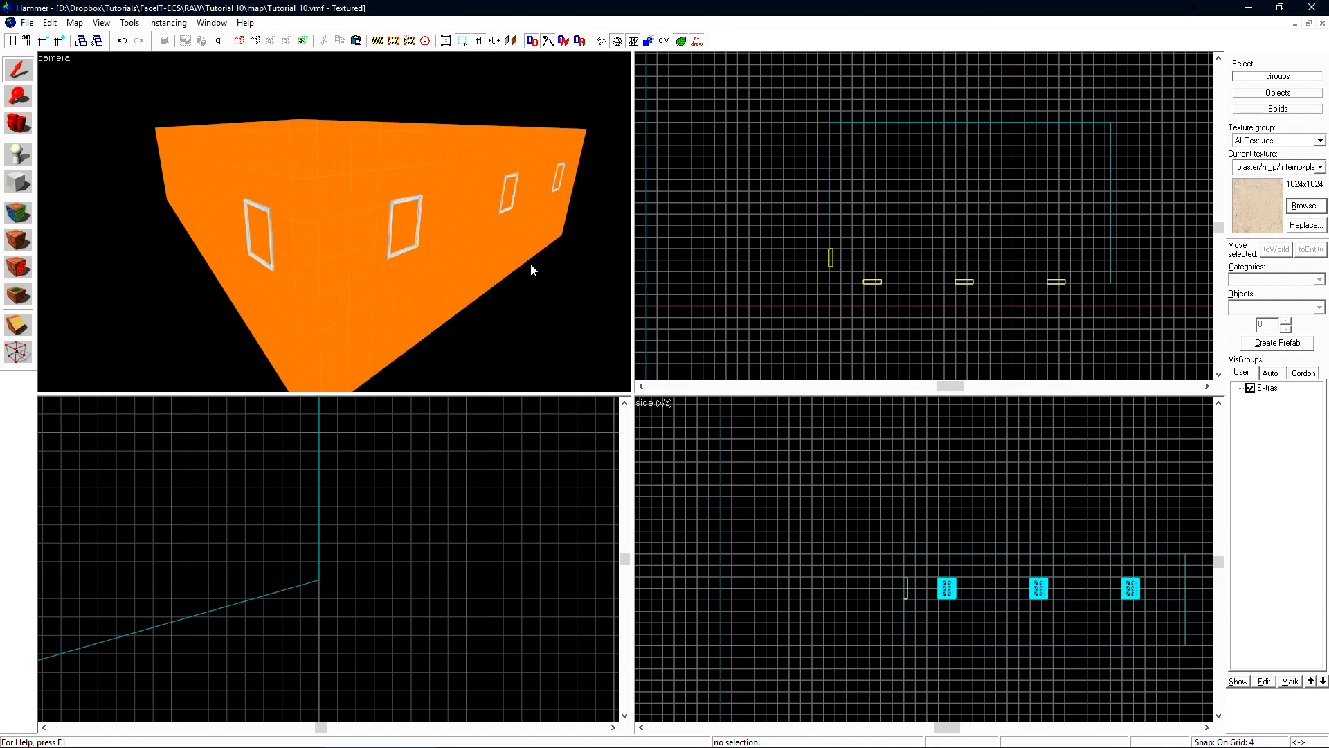
{"action": "left_click", "coordinate": [1320, 166]}
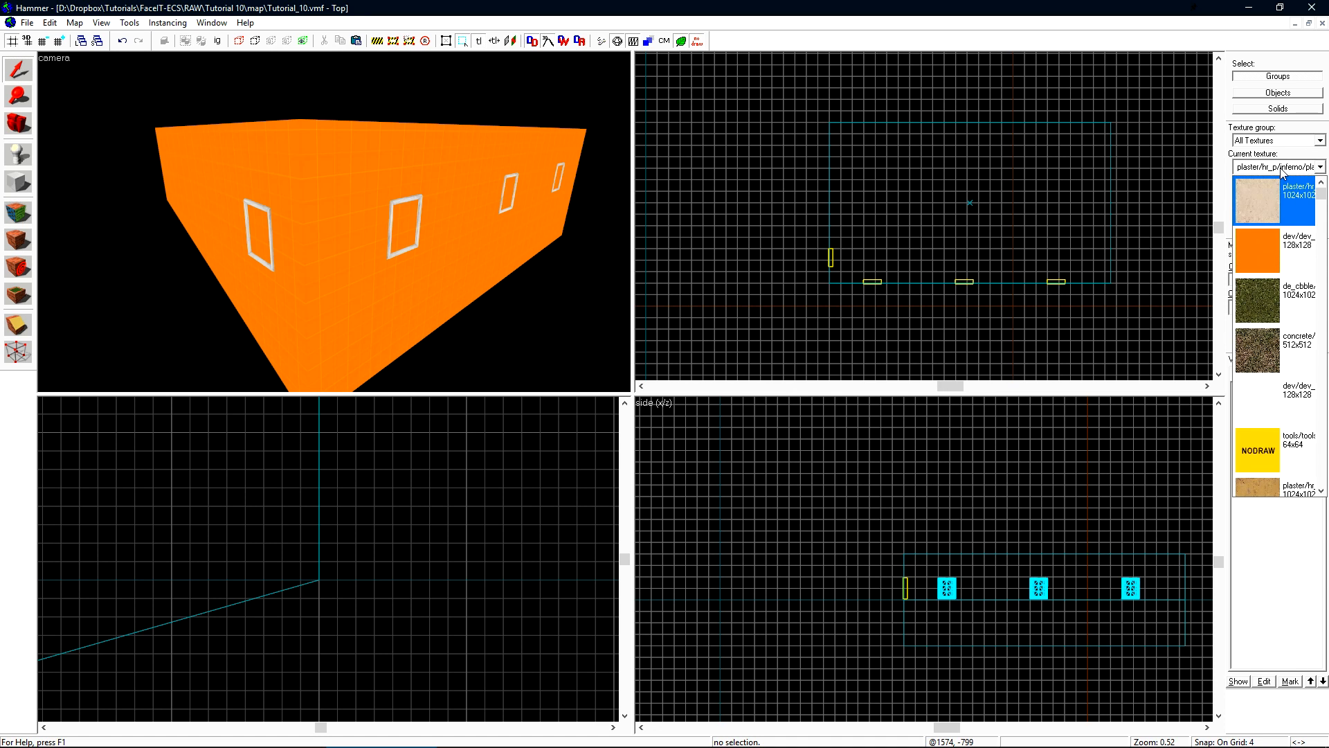
{"action": "left_click", "coordinate": [1282, 192]}
{"action": "scroll", "coordinate": [905, 270], "scroll_direction": "up", "scroll_amount": 10}
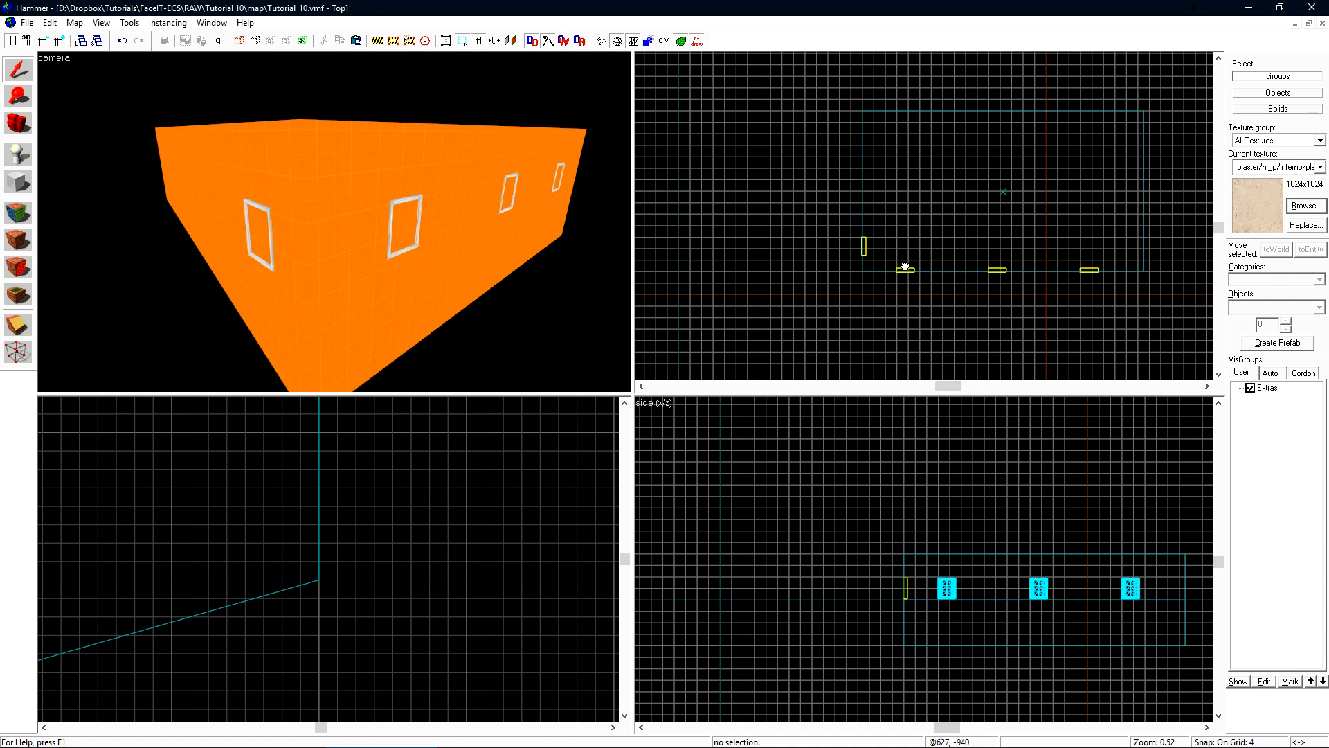
Create a block 96 units wide and 256 units high, spanning from the orange wall's corner to the first front window's near edge.
{"action": "key", "text": "shift+b"}
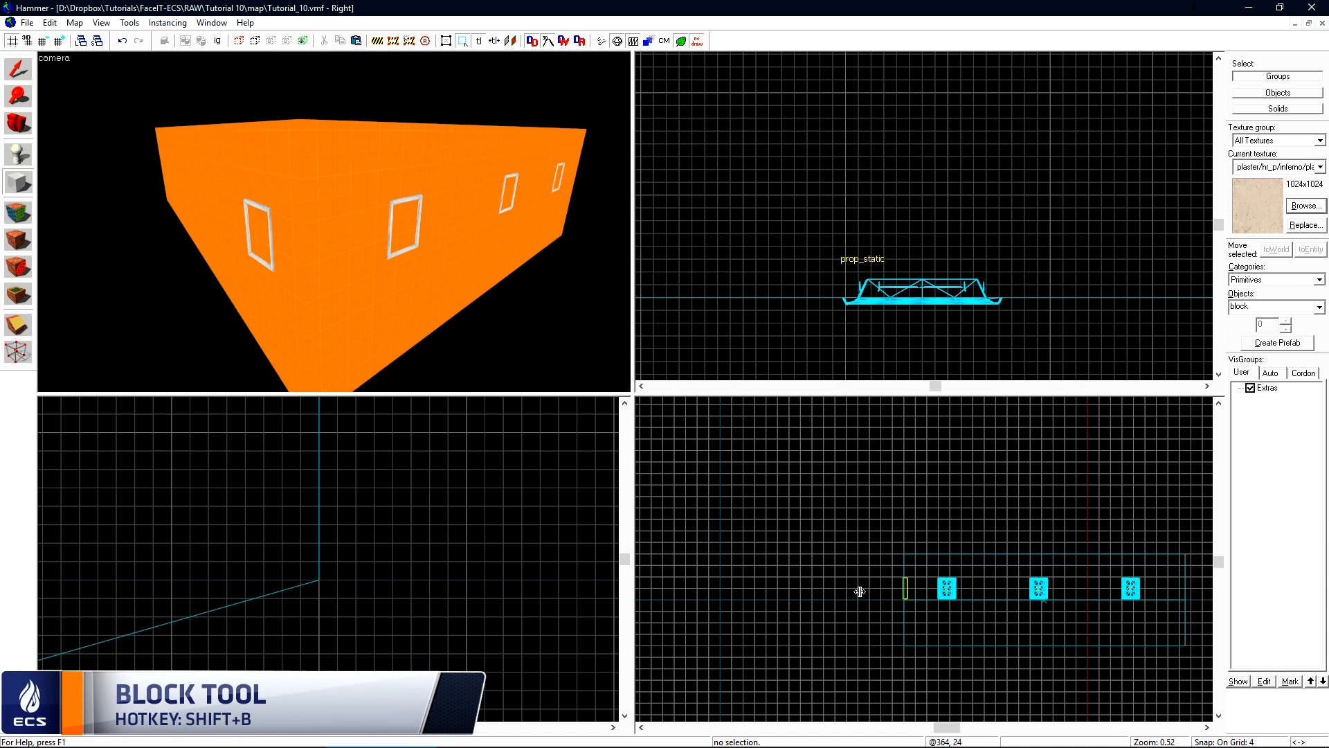
{"action": "scroll", "coordinate": [783, 454], "scroll_direction": "up", "scroll_amount": 4}
{"action": "scroll", "coordinate": [791, 447], "scroll_direction": "down", "scroll_amount": 12}
{"action": "left_click_drag", "start_coordinate": [757, 447], "coordinate": [858, 625]}
{"action": "scroll", "coordinate": [834, 578], "scroll_direction": "up", "scroll_amount": 4}
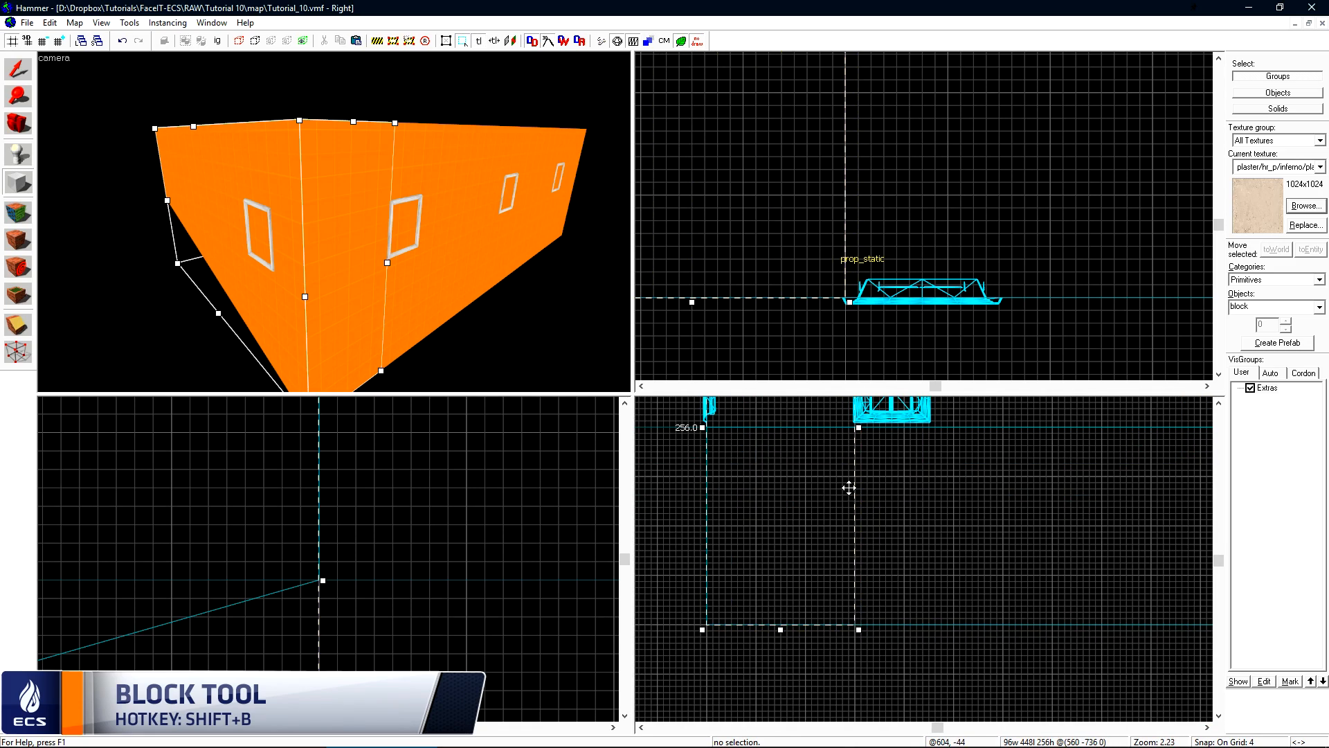
{"action": "scroll", "coordinate": [848, 484], "scroll_direction": "up", "scroll_amount": 3}
{"action": "key", "text": "Return"}
Reduce the new block's depth to 4 units so it forms a thin slab in front of the orange wall.
{"action": "scroll", "coordinate": [792, 216], "scroll_direction": "down", "scroll_amount": 12}
{"action": "scroll", "coordinate": [786, 221], "scroll_direction": "up", "scroll_amount": 8}
{"action": "left_click_drag", "start_coordinate": [787, 56], "coordinate": [830, 252]}
{"action": "scroll", "coordinate": [800, 461], "scroll_direction": "down", "scroll_amount": 3}
{"action": "scroll", "coordinate": [823, 488], "scroll_direction": "up", "scroll_amount": 1}
{"action": "scroll", "coordinate": [824, 488], "scroll_direction": "up", "scroll_amount": 1}
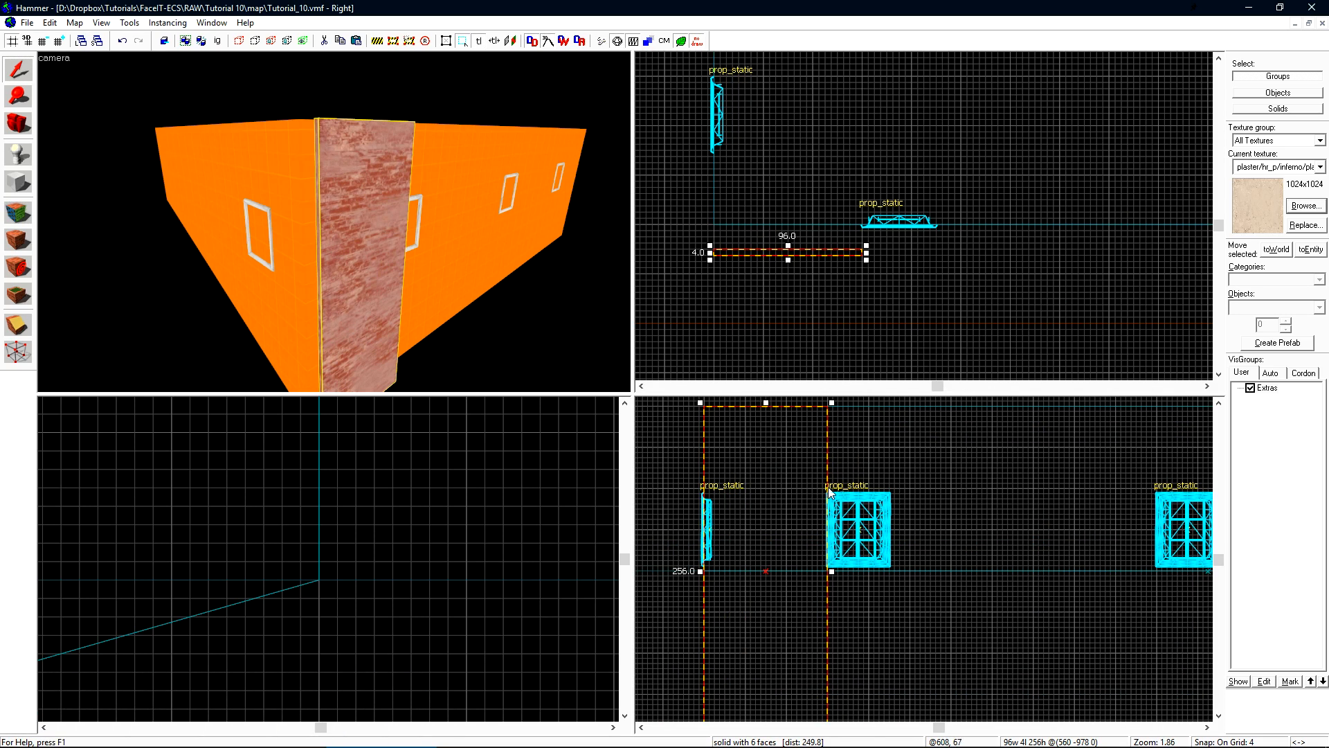
{"action": "scroll", "coordinate": [835, 473], "scroll_direction": "down", "scroll_amount": 3}
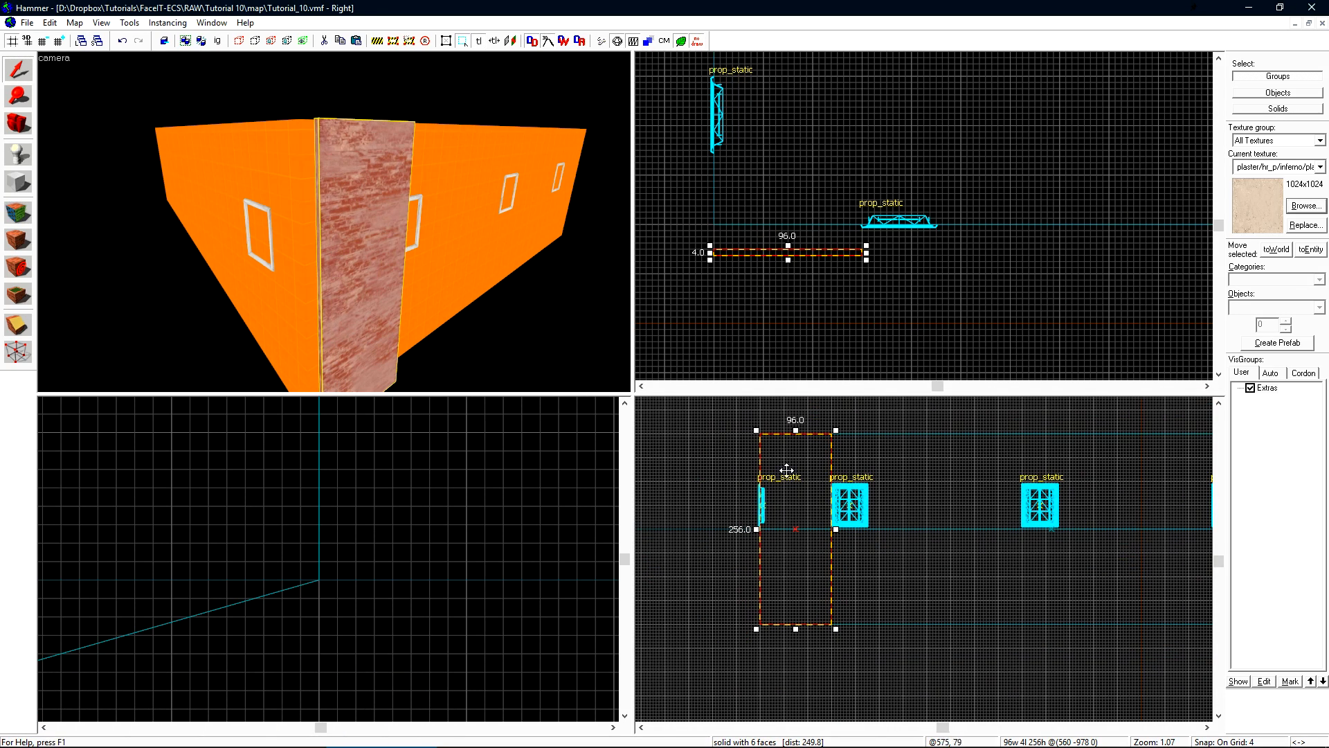
Create a power 3 displacement on the slab's front face.
{"action": "key", "text": "d"}
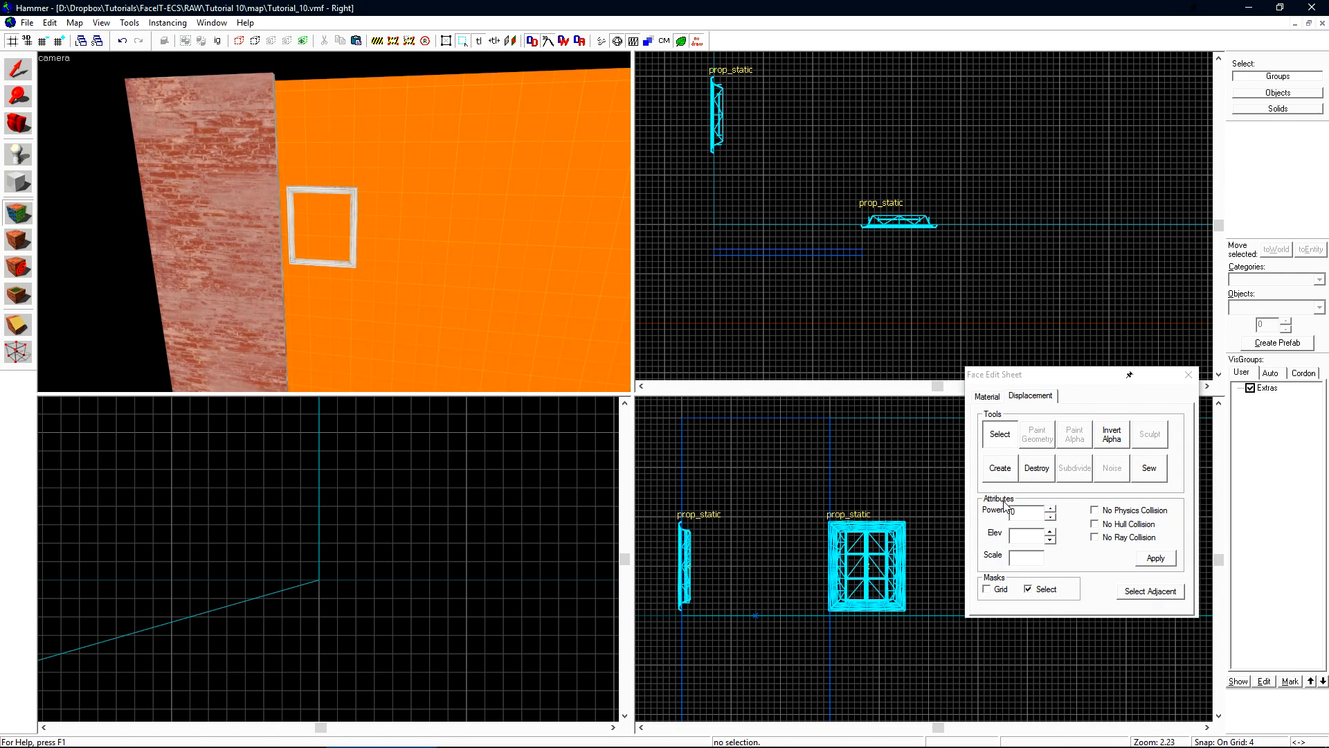
{"action": "left_click", "coordinate": [1000, 468]}
{"action": "left_click", "coordinate": [1061, 511]}
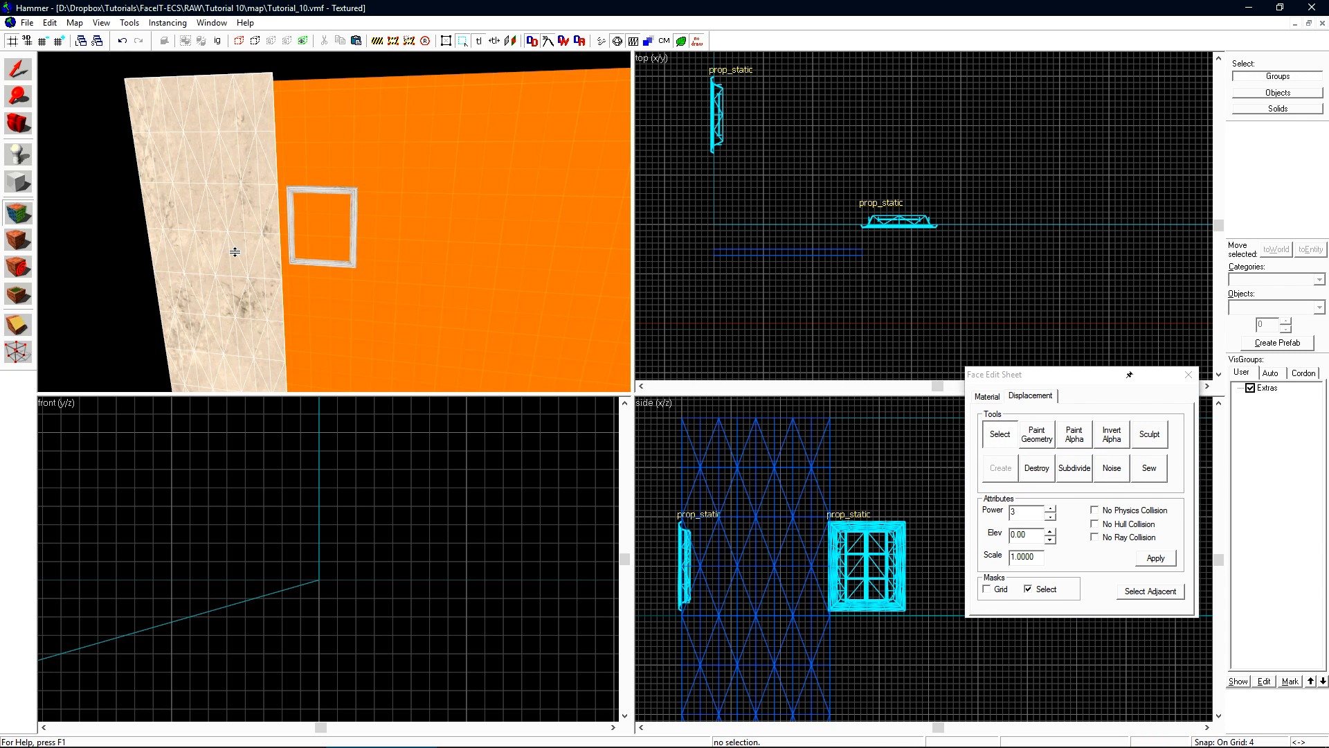
Move the slab's upper window-side vertices straight down to the window frame's upper-left corner.
{"action": "key", "text": "shift+s"}
{"action": "scroll", "coordinate": [988, 435], "scroll_direction": "down", "scroll_amount": 3}
{"action": "left_click", "coordinate": [907, 409]}
{"action": "left_click_drag", "start_coordinate": [907, 410], "coordinate": [853, 430]}
{"action": "scroll", "coordinate": [878, 424], "scroll_direction": "up", "scroll_amount": 5}
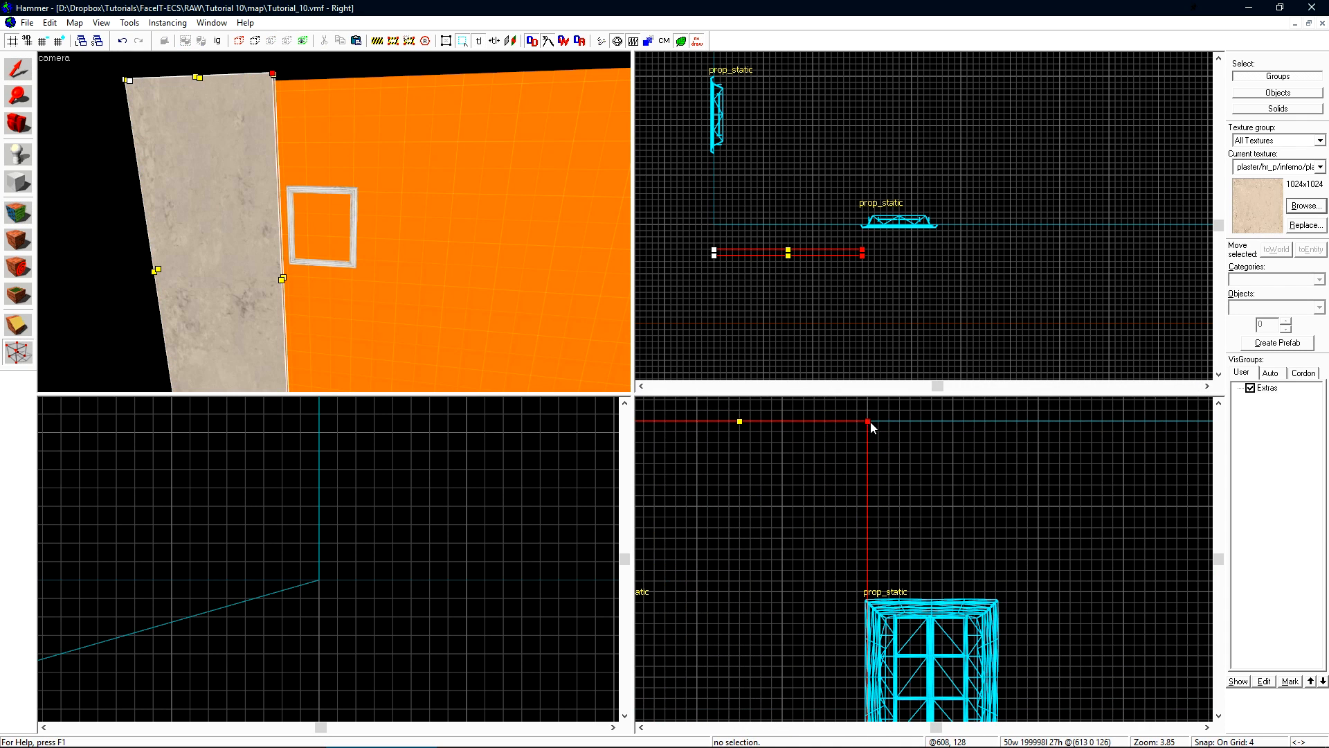
{"action": "left_click_drag", "start_coordinate": [868, 421], "coordinate": [868, 597]}
{"action": "scroll", "coordinate": [868, 596], "scroll_direction": "up", "scroll_amount": 10}
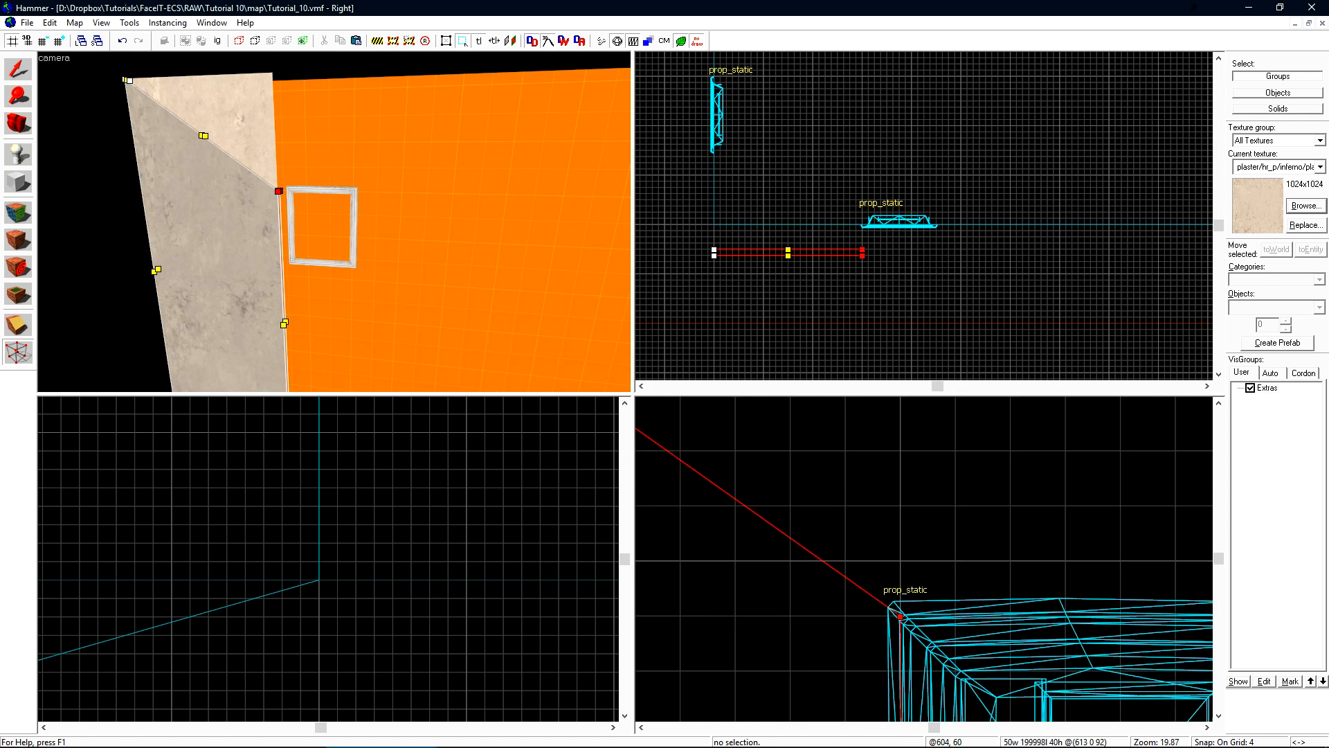
{"action": "scroll", "coordinate": [902, 606], "scroll_direction": "down", "scroll_amount": 14}
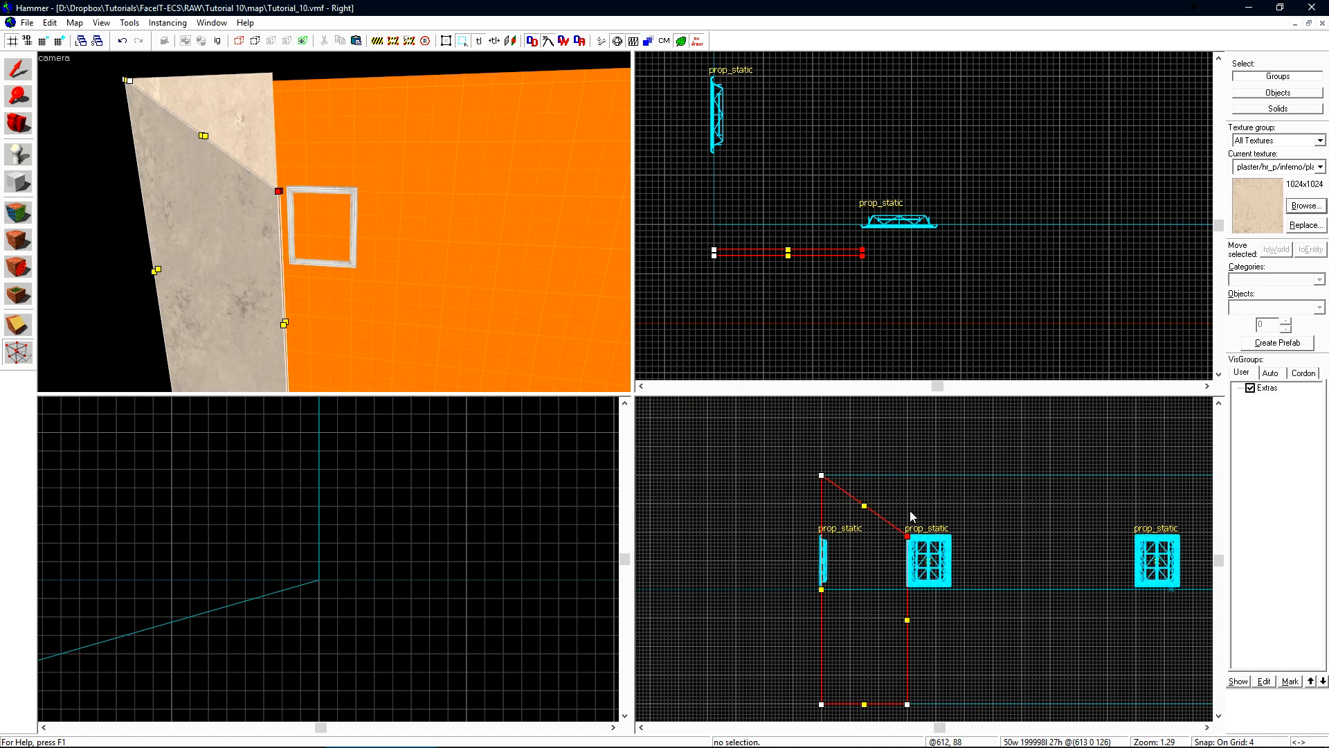
Move the slab's lower window-side vertices up to the window frame's lower-left corner.
{"action": "mouse_move", "coordinate": [946, 633]}
{"action": "left_mouse_down"}
{"action": "mouse_move", "coordinate": [911, 671]}
{"action": "mouse_move", "coordinate": [920, 488]}
{"action": "left_mouse_up"}
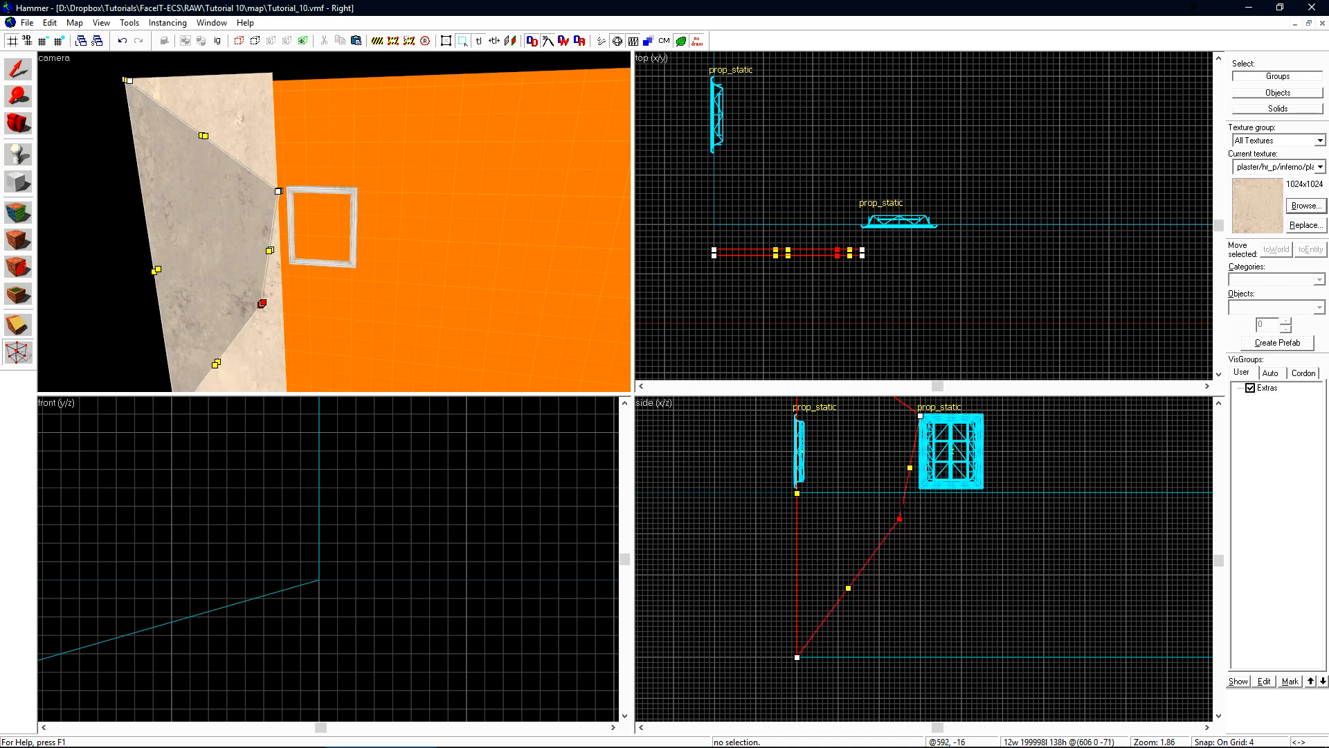
{"action": "scroll", "coordinate": [921, 488], "scroll_direction": "up", "scroll_amount": 9}
{"action": "scroll", "coordinate": [883, 576], "scroll_direction": "down", "scroll_amount": 6}
{"action": "middle_click_drag", "start_coordinate": [937, 534], "coordinate": [913, 555]}
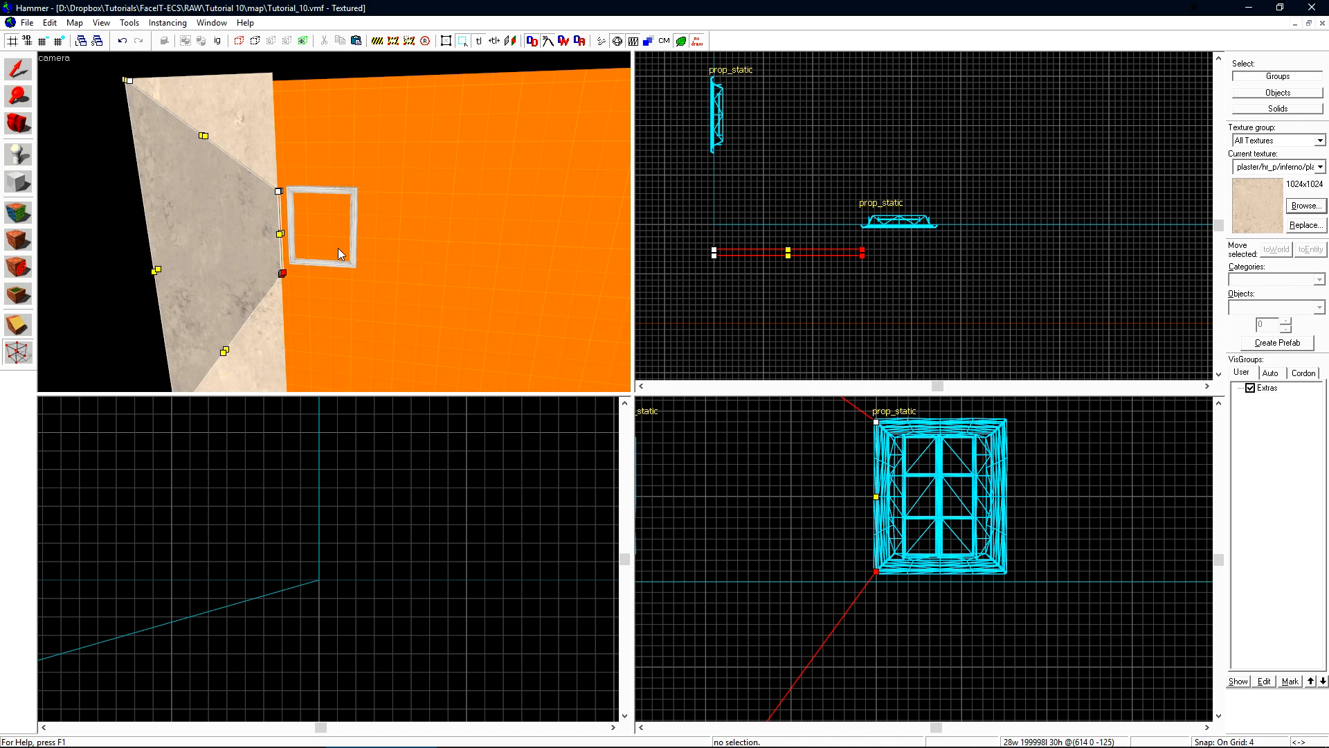
Select the tapered displacement and place a duplicate on the opposite side of the window.
{"action": "key", "text": "shift+s"}
{"action": "key", "text": "z"}
{"action": "key", "text": "w"}
{"action": "key", "text": "s"}
{"action": "key", "text": "z"}
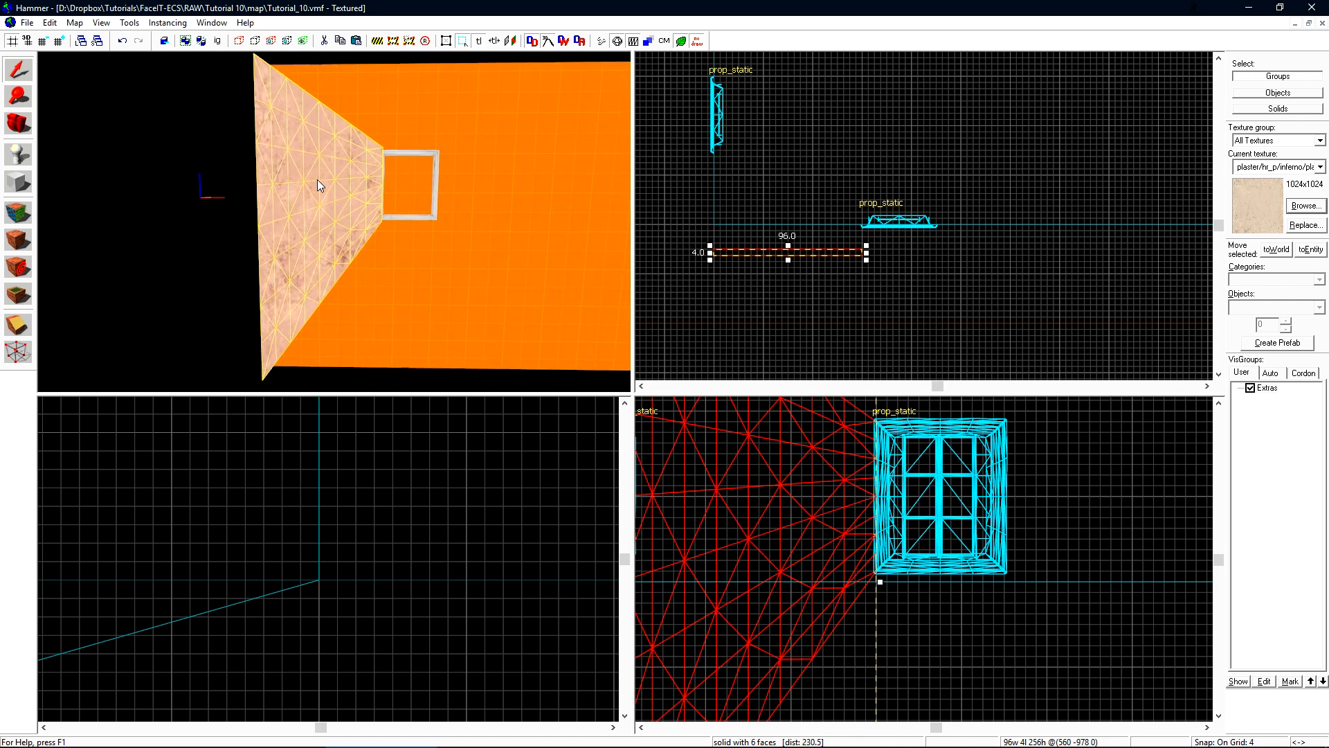
{"action": "key", "text": "s"}
{"action": "key", "text": "a"}
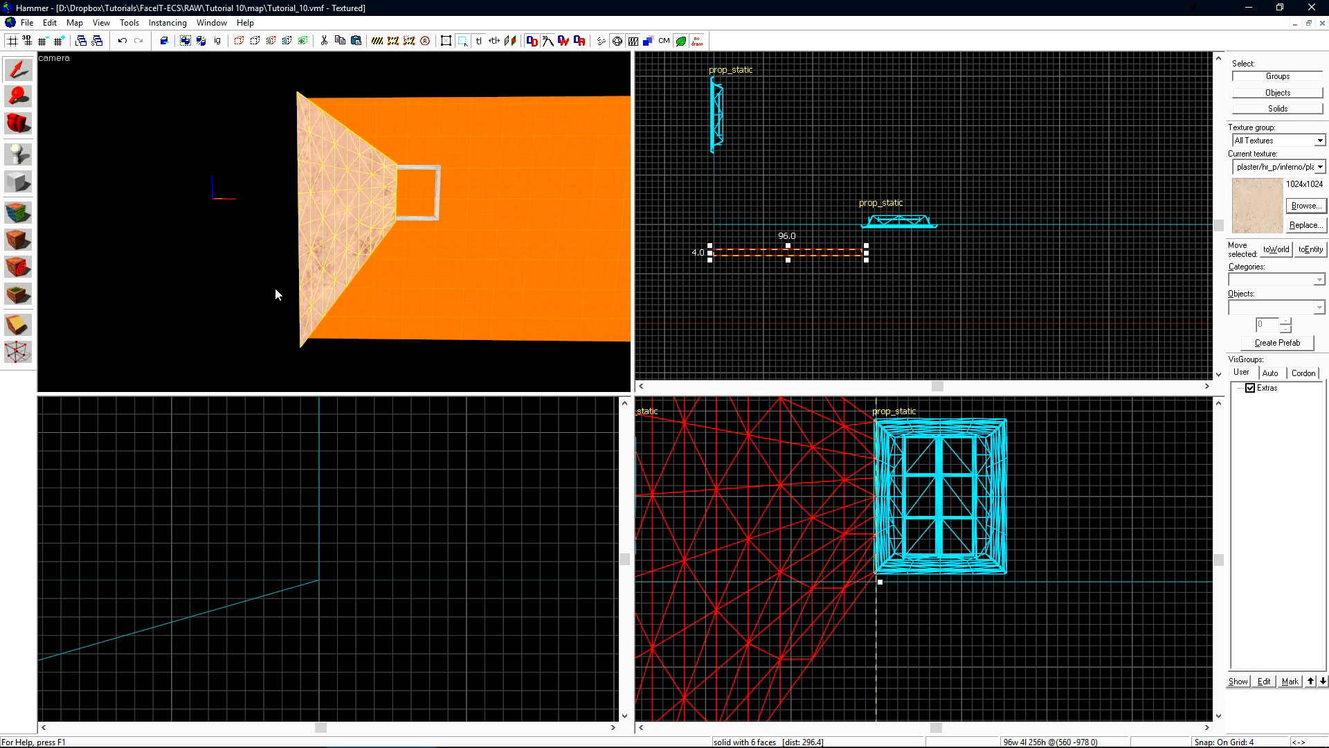
{"action": "left_click", "coordinate": [240, 295]}
{"action": "left_click", "coordinate": [355, 211]}
{"action": "scroll", "coordinate": [771, 475], "scroll_direction": "down", "scroll_amount": 3}
{"action": "scroll", "coordinate": [801, 484], "scroll_direction": "up", "scroll_amount": 1}
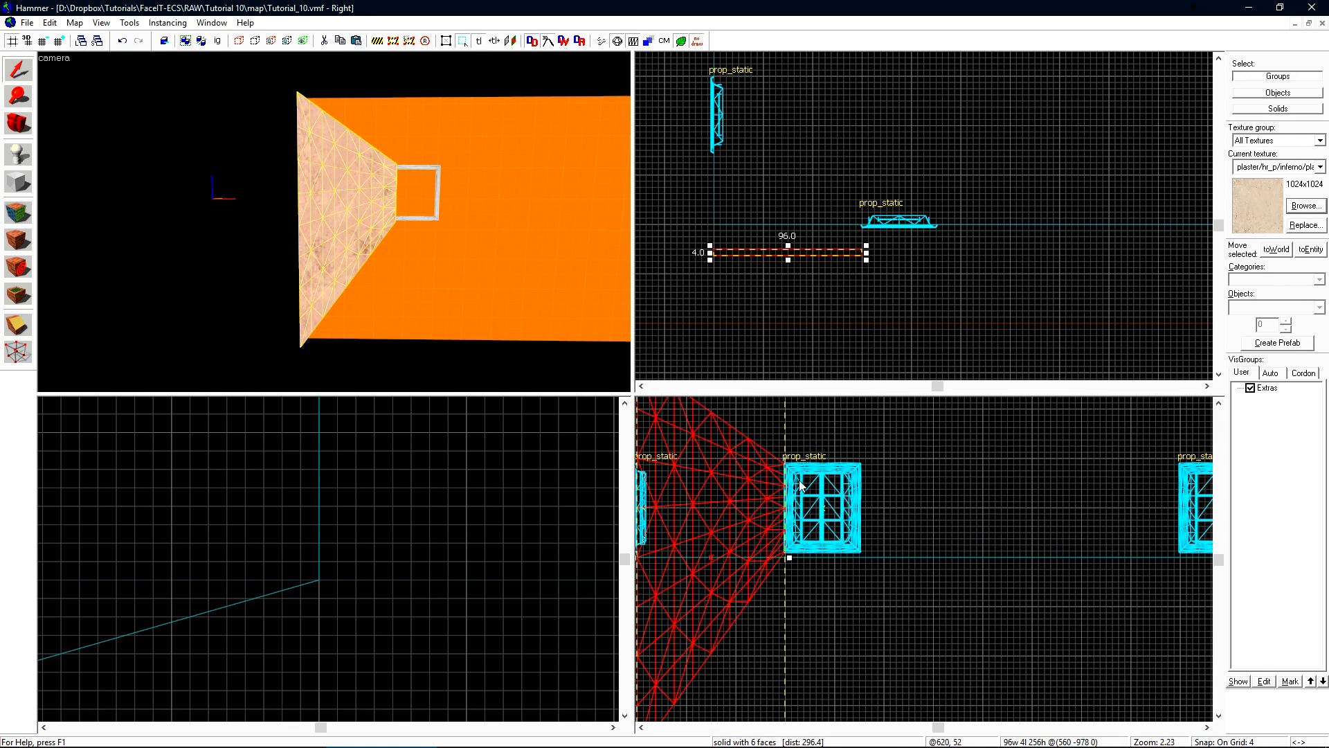
{"action": "left_click_drag", "start_coordinate": [746, 493], "coordinate": [960, 492]}
Flip the duplicated displacement horizontally so its narrow edge faces the window.
{"action": "right_click", "coordinate": [943, 475]}
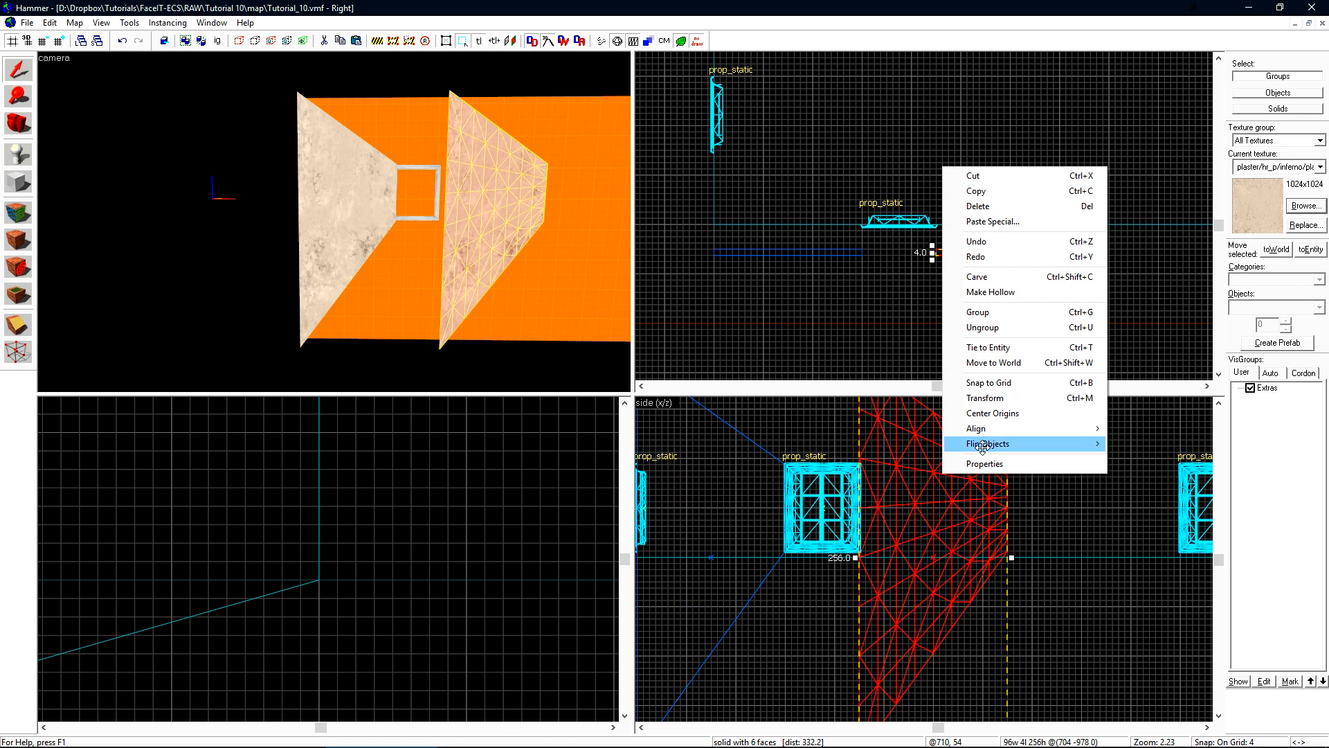
{"action": "mouse_move", "coordinate": [982, 445]}
{"action": "left_click", "coordinate": [1170, 444]}
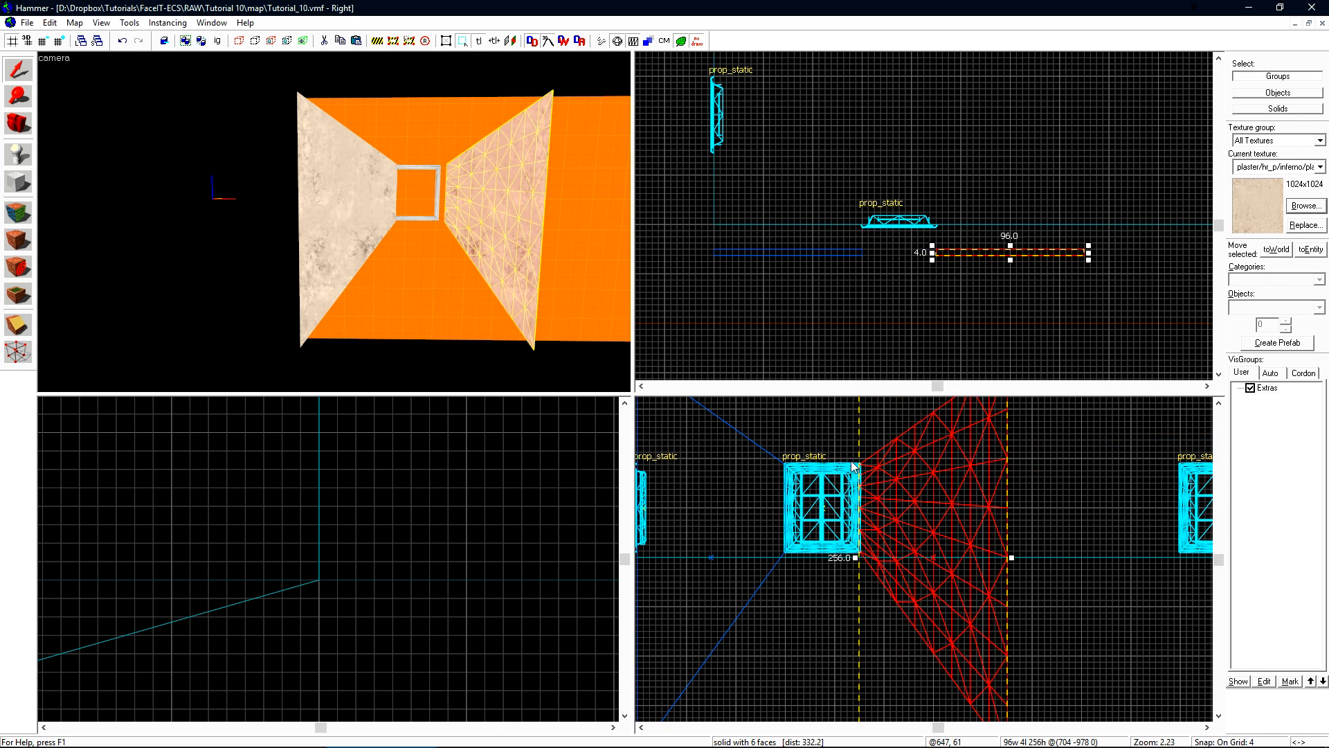
Duplicate the side piece, rotate it 90 degrees and place it above the window with its narrow edge down.
{"action": "scroll", "coordinate": [855, 467], "scroll_direction": "up", "scroll_amount": 7}
{"action": "scroll", "coordinate": [847, 499], "scroll_direction": "up", "scroll_amount": 3}
{"action": "scroll", "coordinate": [912, 605], "scroll_direction": "down", "scroll_amount": 13}
{"action": "left_click_drag", "start_coordinate": [962, 563], "coordinate": [981, 530]}
{"action": "left_click", "coordinate": [988, 510]}
{"action": "mouse_move", "coordinate": [1017, 451]}
{"action": "left_mouse_down"}
{"action": "mouse_move", "coordinate": [960, 441]}
{"action": "mouse_move", "coordinate": [845, 479]}
{"action": "mouse_move", "coordinate": [831, 512]}
{"action": "mouse_move", "coordinate": [819, 509]}
{"action": "left_mouse_up"}
{"action": "scroll", "coordinate": [858, 510], "scroll_direction": "up", "scroll_amount": 11}
{"action": "scroll", "coordinate": [785, 512], "scroll_direction": "down", "scroll_amount": 5}
Fit the upper piece's narrow-edge vertices to the window frame's two top corners.
{"action": "key", "text": "shift+v"}
{"action": "scroll", "coordinate": [893, 510], "scroll_direction": "up", "scroll_amount": 4}
{"action": "left_click_drag", "start_coordinate": [948, 517], "coordinate": [993, 581]}
{"action": "scroll", "coordinate": [963, 564], "scroll_direction": "down", "scroll_amount": 7}
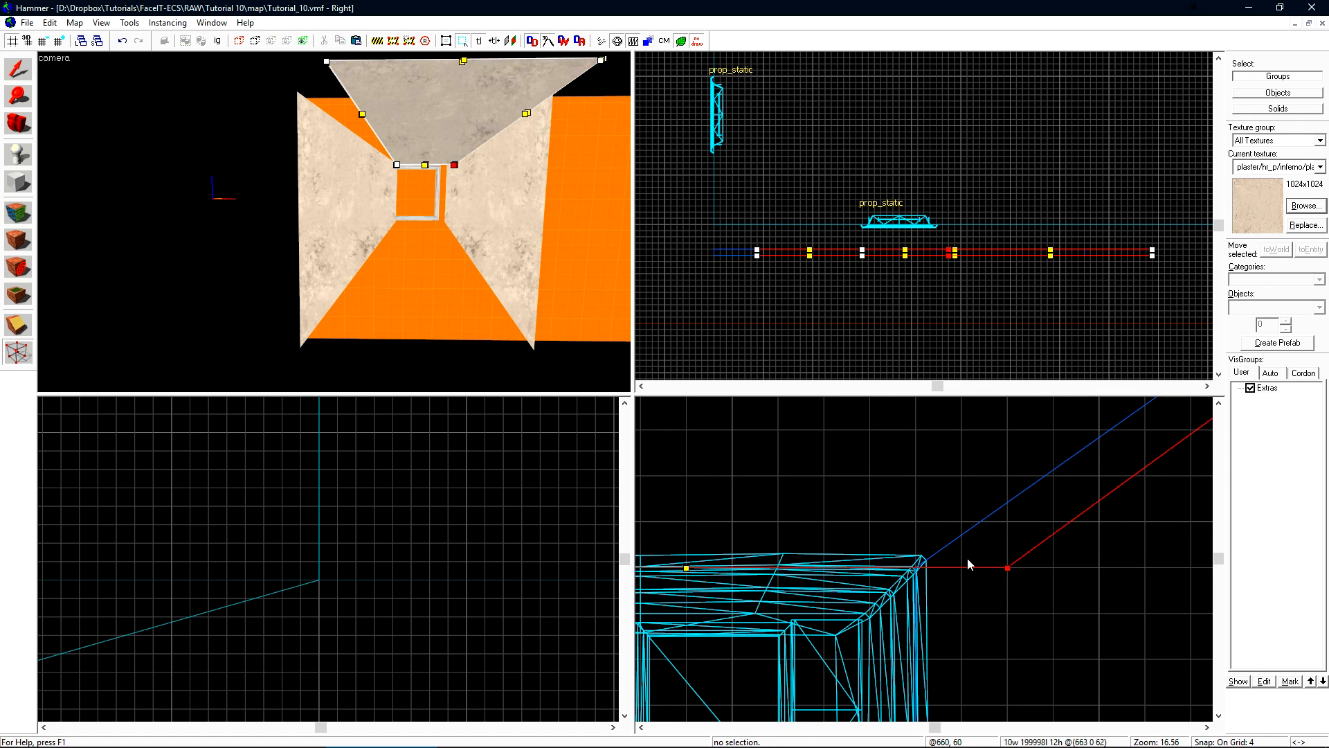
{"action": "scroll", "coordinate": [964, 569], "scroll_direction": "up", "scroll_amount": 9}
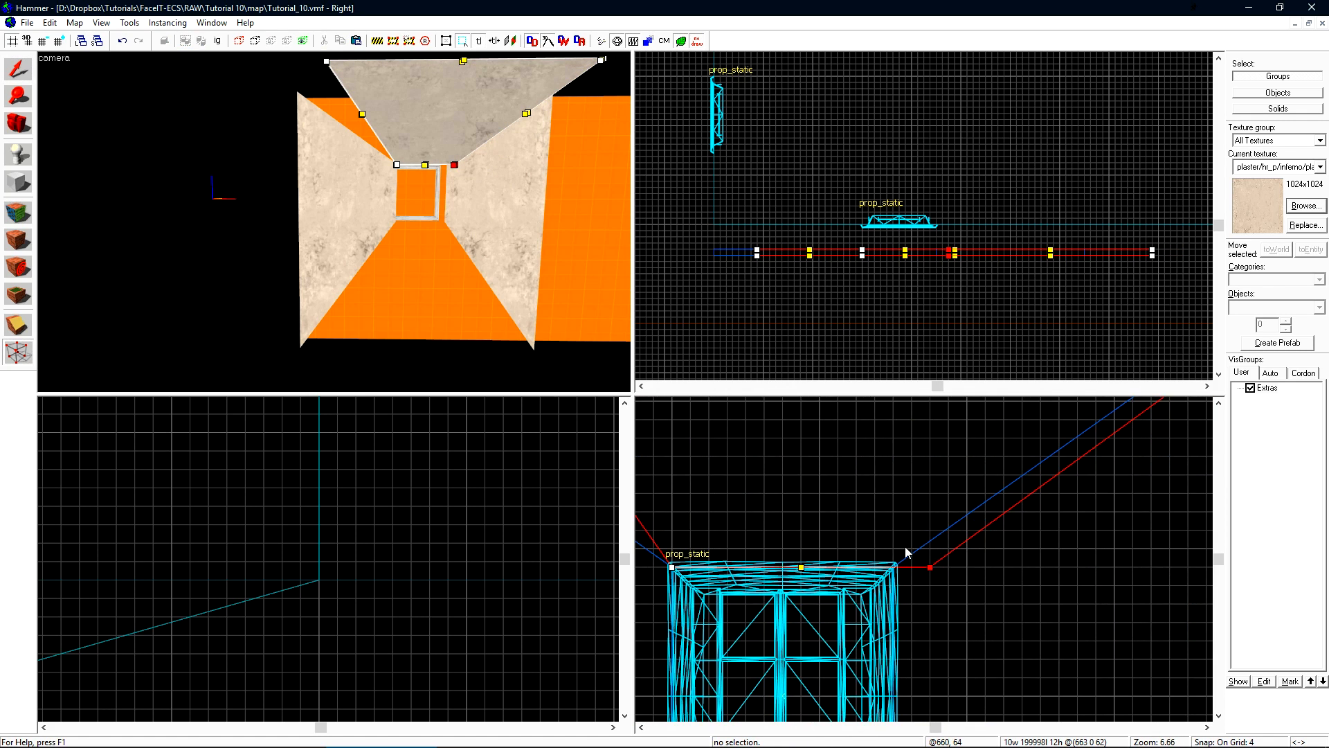
{"action": "left_click", "coordinate": [967, 593]}
{"action": "left_click", "coordinate": [485, 125]}
{"action": "left_click_drag", "start_coordinate": [961, 584], "coordinate": [896, 585]}
Fit the upper piece's outer vertices to the top outer corners of the two side pieces.
{"action": "scroll", "coordinate": [901, 612], "scroll_direction": "down", "scroll_amount": 9}
{"action": "mouse_move", "coordinate": [1066, 437]}
{"action": "left_mouse_down"}
{"action": "mouse_move", "coordinate": [1116, 479]}
{"action": "mouse_move", "coordinate": [1048, 502]}
{"action": "left_mouse_up"}
{"action": "scroll", "coordinate": [1032, 498], "scroll_direction": "up", "scroll_amount": 7}
{"action": "scroll", "coordinate": [1100, 509], "scroll_direction": "down", "scroll_amount": 6}
{"action": "left_click_drag", "start_coordinate": [895, 468], "coordinate": [840, 522]}
{"action": "scroll", "coordinate": [900, 472], "scroll_direction": "down", "scroll_amount": 8}
Duplicate the upper piece downward, flip the copy vertically and position it beneath the window.
{"action": "key", "text": "shift+s"}
{"action": "left_click_drag", "start_coordinate": [957, 507], "coordinate": [952, 604], "text": "shift"}
{"action": "right_click", "coordinate": [952, 603]}
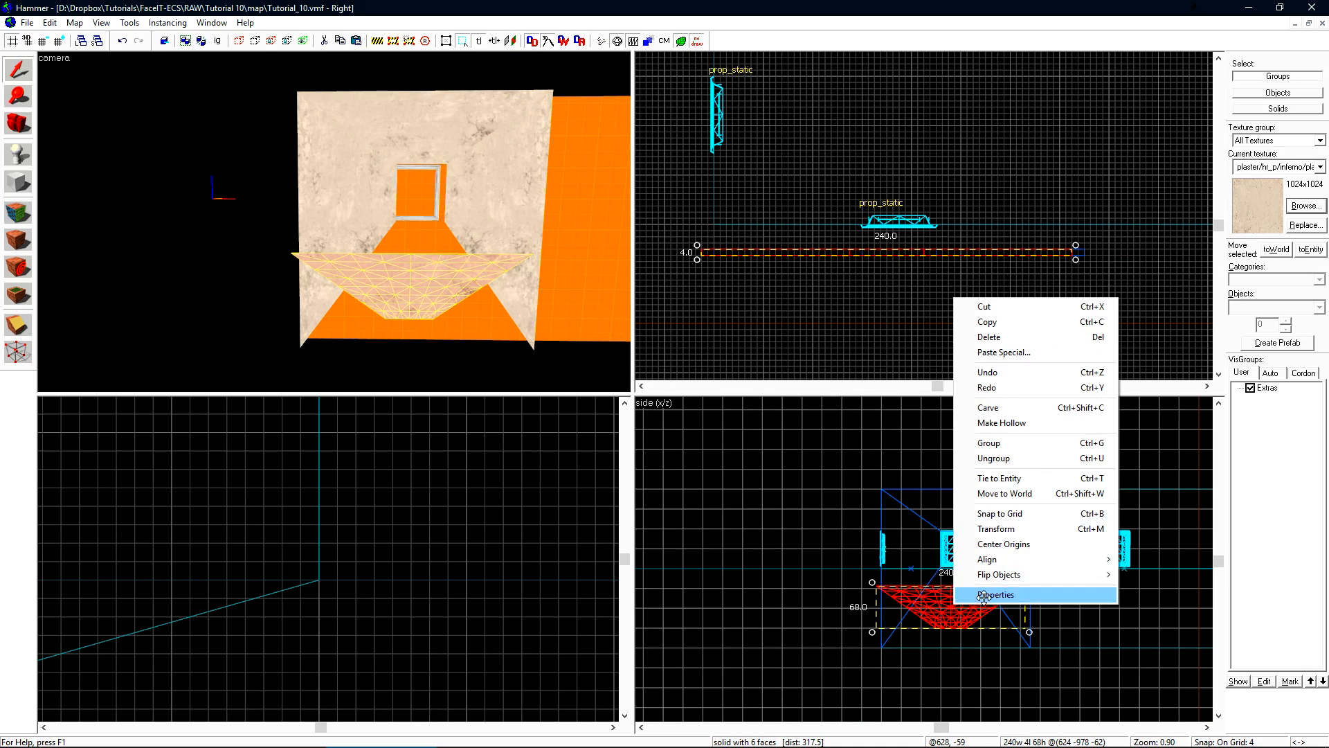
{"action": "mouse_move", "coordinate": [1094, 575]}
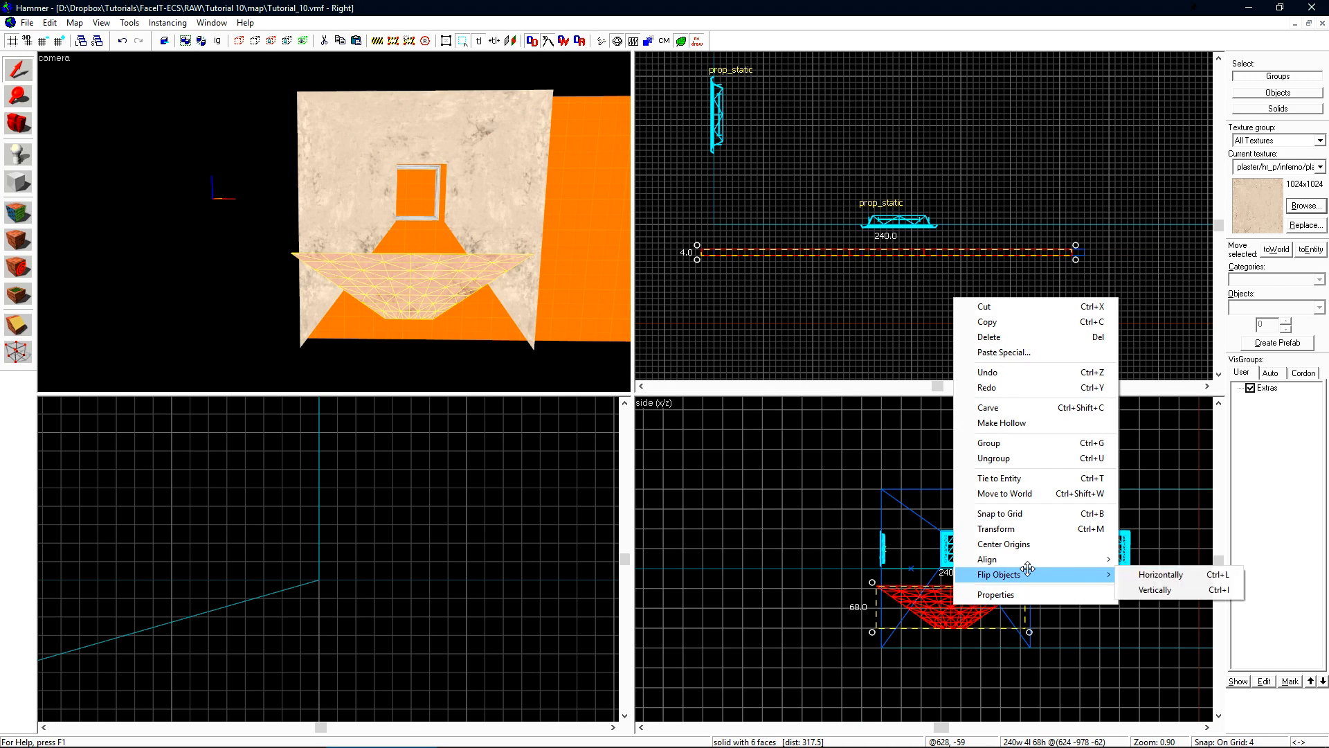
{"action": "left_click", "coordinate": [1161, 587]}
{"action": "left_click_drag", "start_coordinate": [972, 600], "coordinate": [977, 580]}
{"action": "scroll", "coordinate": [977, 578], "scroll_direction": "up", "scroll_amount": 9}
{"action": "scroll", "coordinate": [1004, 509], "scroll_direction": "down", "scroll_amount": 5}
Move the bottom piece's outer vertices to the lower outer corners of the side pieces.
{"action": "key", "text": "shift+v"}
{"action": "mouse_move", "coordinate": [742, 574]}
{"action": "left_mouse_down"}
{"action": "mouse_move", "coordinate": [943, 623]}
{"action": "mouse_move", "coordinate": [1142, 623]}
{"action": "mouse_move", "coordinate": [1107, 629]}
{"action": "mouse_move", "coordinate": [1107, 686]}
{"action": "left_mouse_up"}
{"action": "scroll", "coordinate": [1107, 676], "scroll_direction": "up", "scroll_amount": 4}
Select the four displacement pieces around the window, hide everything else, and check the finished surround.
{"action": "key", "text": "shift+s"}
{"action": "key", "text": "w"}
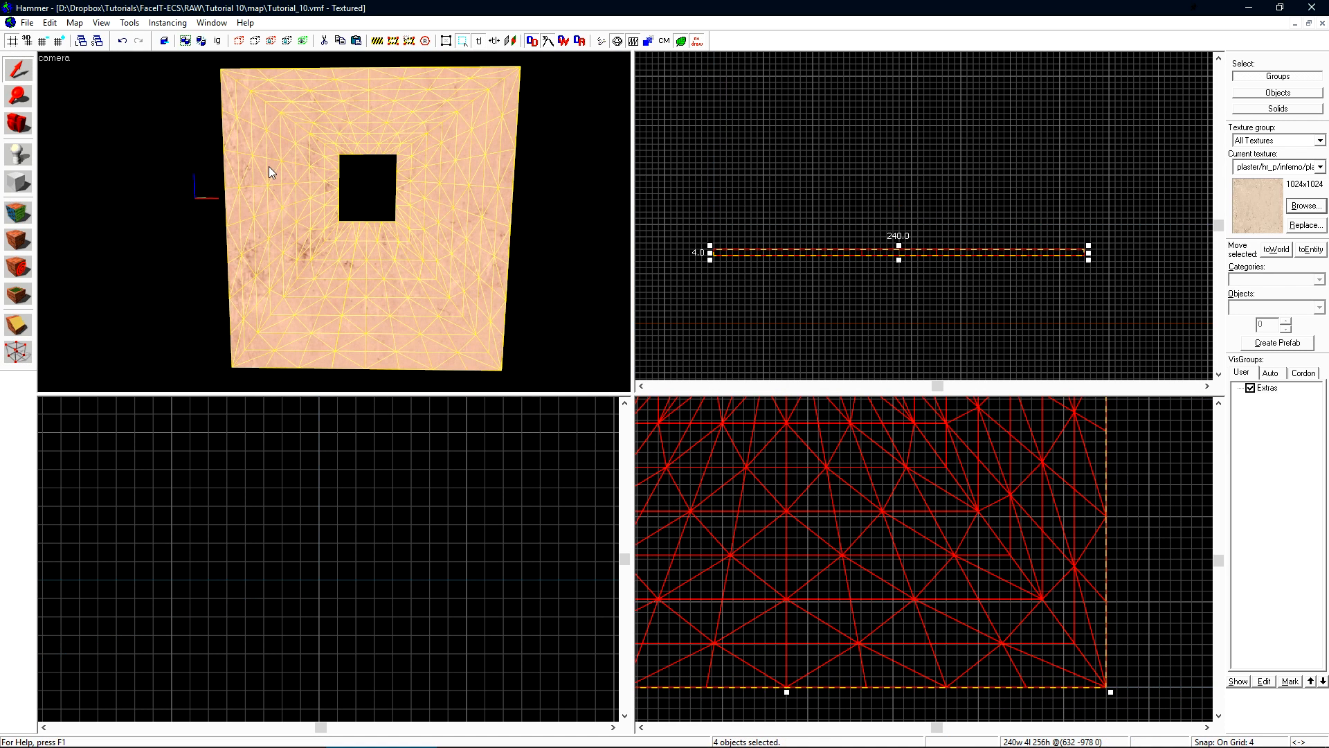
{"action": "key", "text": "w"}
{"action": "key", "text": "a"}
{"action": "key", "text": "z"}
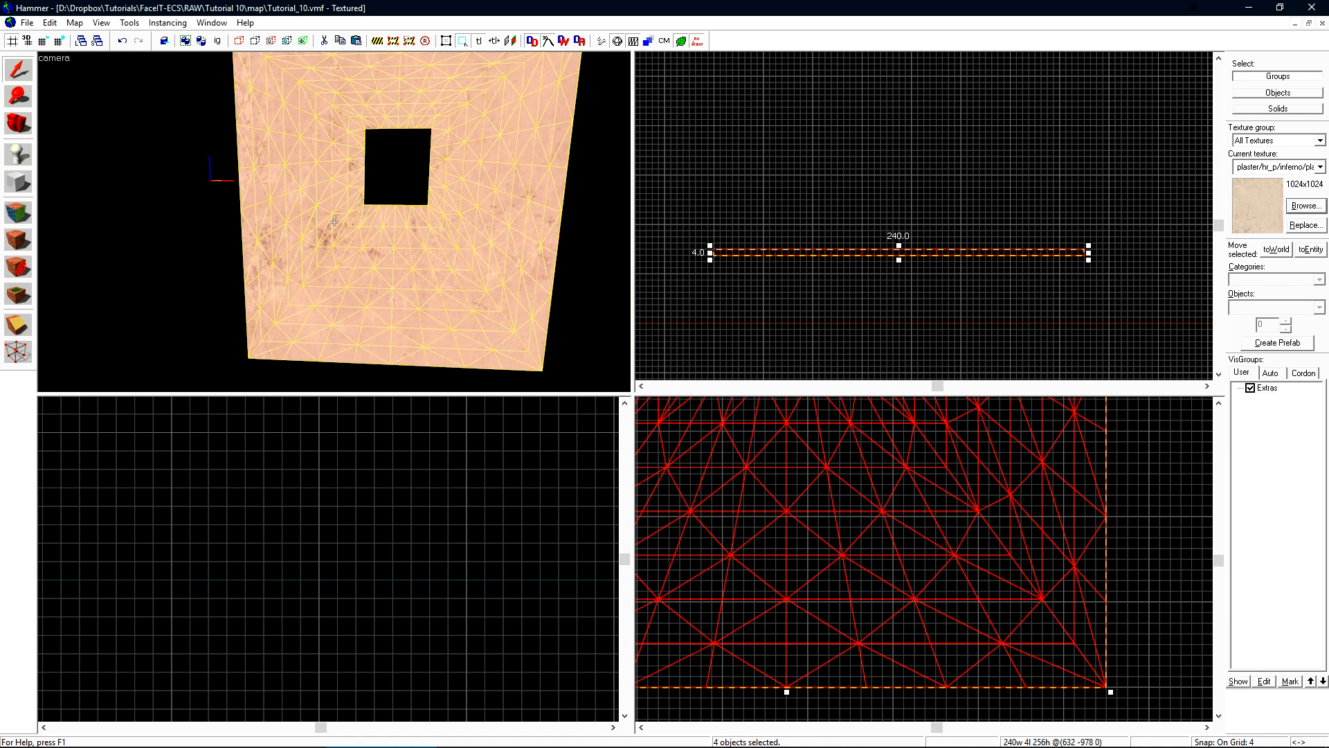
{"action": "key", "text": "z"}
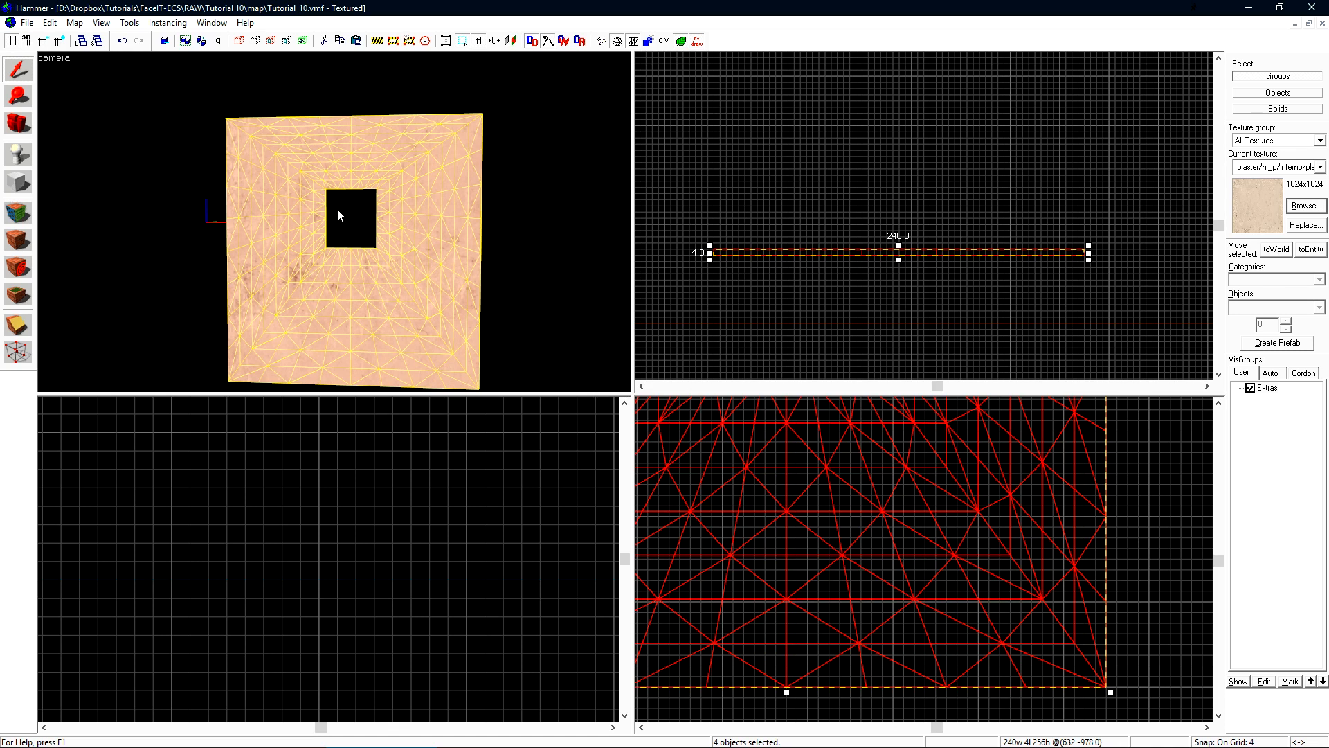
{"action": "scroll", "coordinate": [766, 563], "scroll_direction": "down", "scroll_amount": 5}
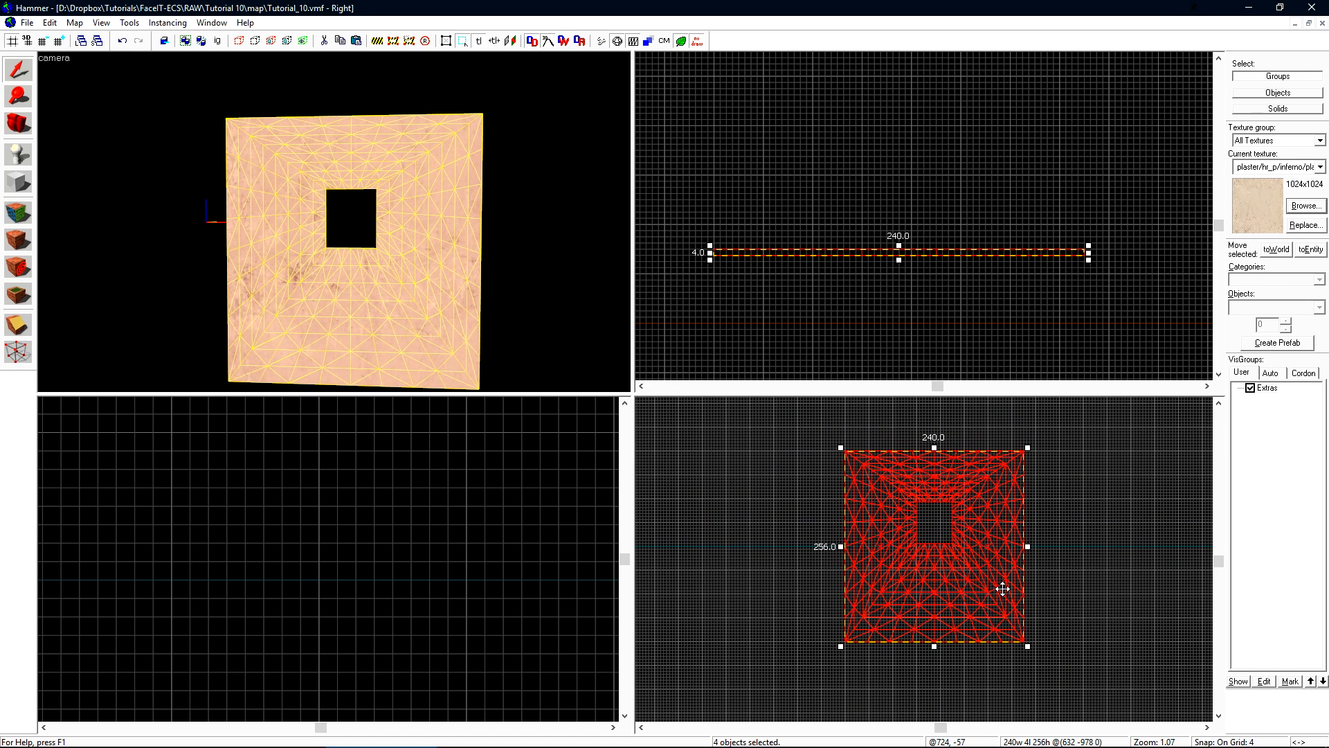
Unhide the whole map and hide only the orange wall block behind the displacement pieces.
{"action": "key", "text": "u"}
{"action": "scroll", "coordinate": [826, 195], "scroll_direction": "up", "scroll_amount": 2}
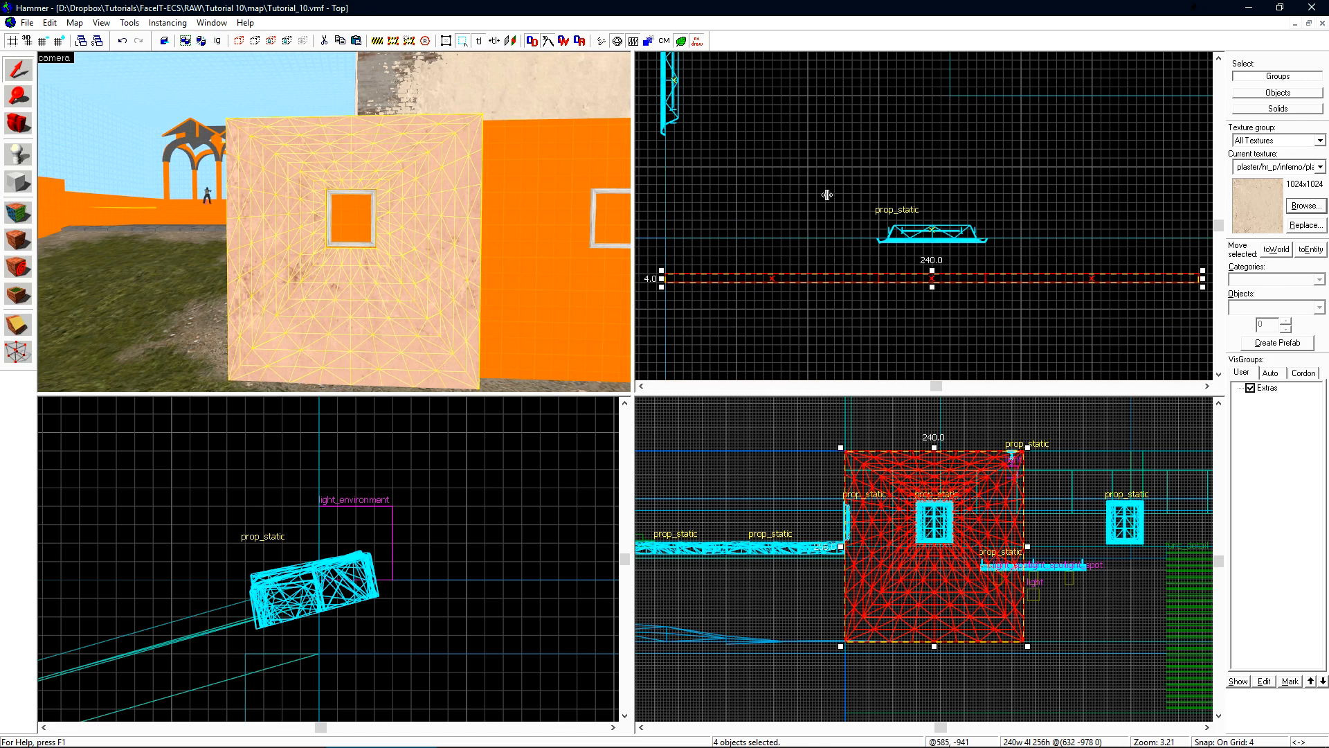
{"action": "left_click", "coordinate": [540, 214]}
{"action": "key", "text": "z"}
{"action": "key", "text": "z"}
{"action": "key", "text": "h"}
{"action": "left_click", "coordinate": [457, 235]}
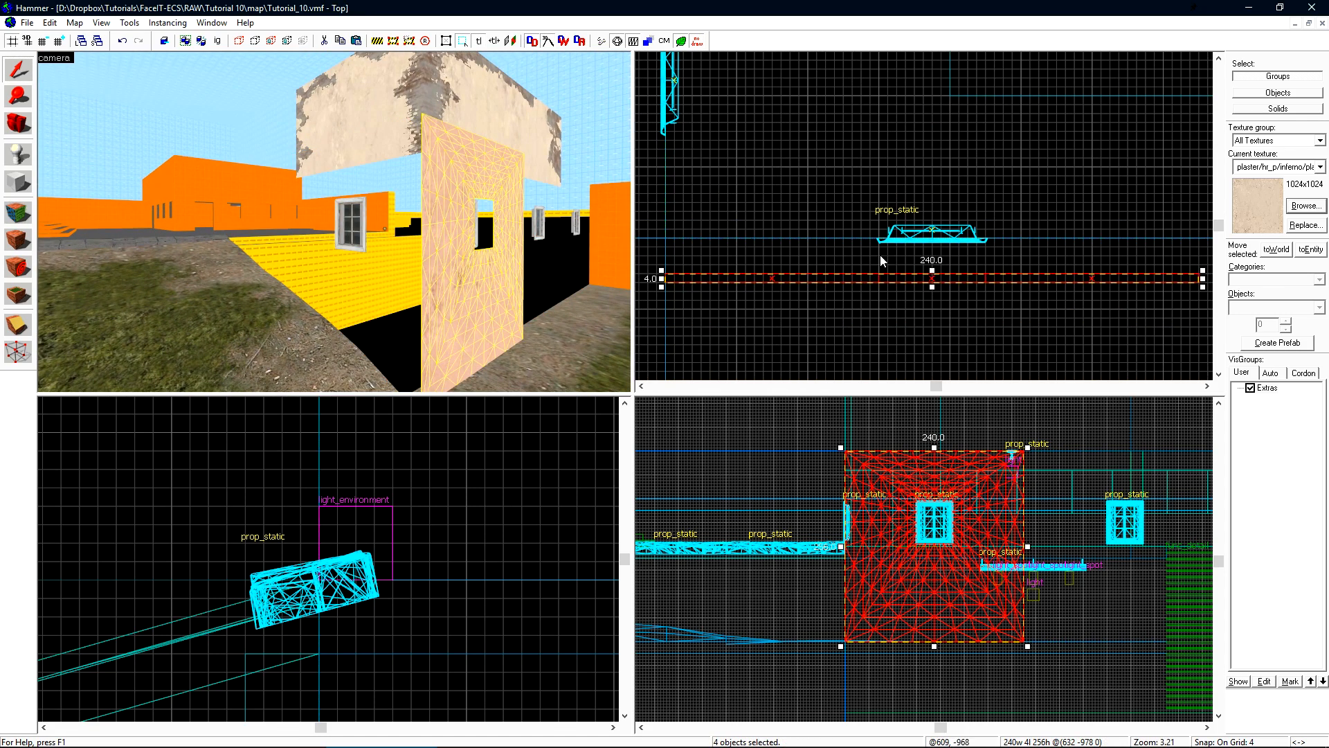
Move the four-piece surround back 20 units so it meets the window prop's frame.
{"action": "scroll", "coordinate": [873, 272], "scroll_direction": "up", "scroll_amount": 3}
{"action": "left_click", "coordinate": [873, 198]}
{"action": "left_click_drag", "start_coordinate": [873, 197], "coordinate": [873, 197]}
{"action": "key", "text": "z"}
{"action": "key", "text": "d"}
{"action": "key", "text": "s"}
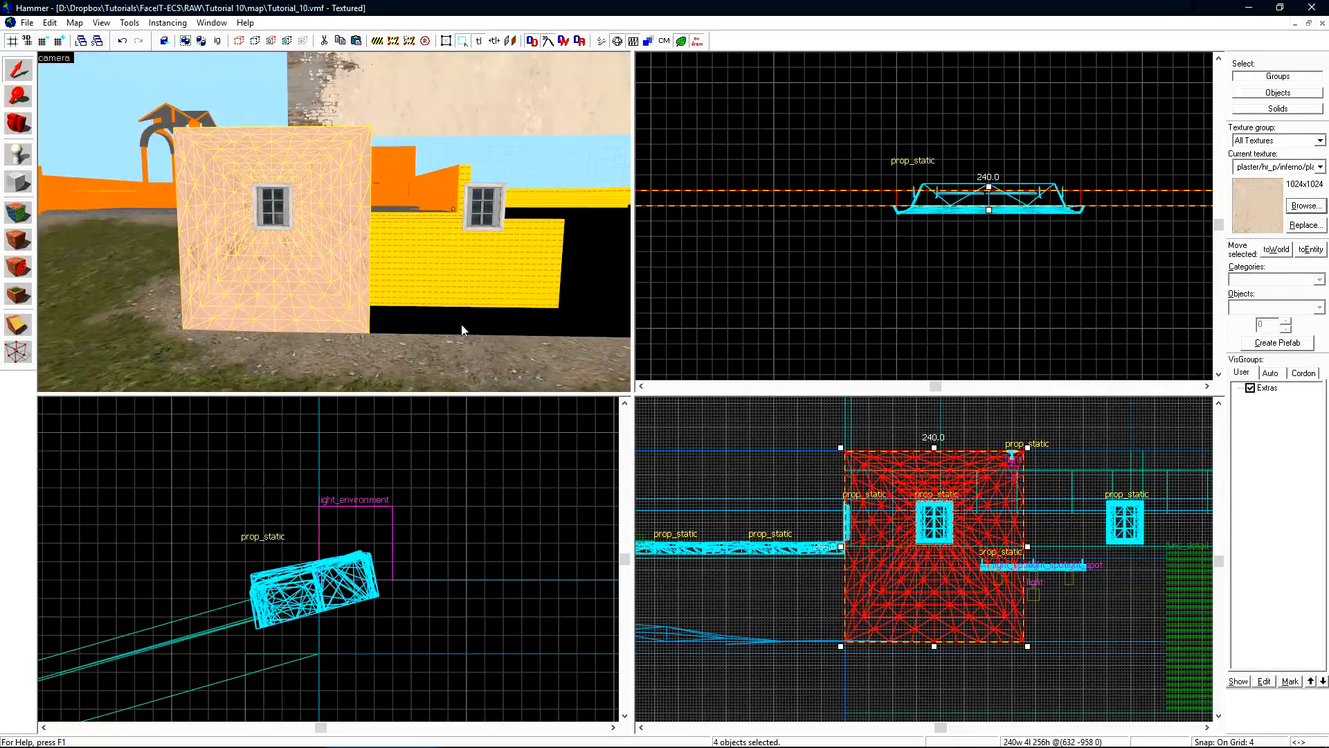
Duplicate the four-piece surround along the wall, aligning one copy with the second window and another with the third.
{"action": "mouse_move", "coordinate": [972, 530]}
{"action": "left_mouse_down", "text": "shift"}
{"action": "mouse_move", "coordinate": [1142, 524]}
{"action": "mouse_move", "coordinate": [1068, 522]}
{"action": "left_mouse_up", "text": "shift"}
{"action": "scroll", "coordinate": [1139, 516], "scroll_direction": "up", "scroll_amount": 5}
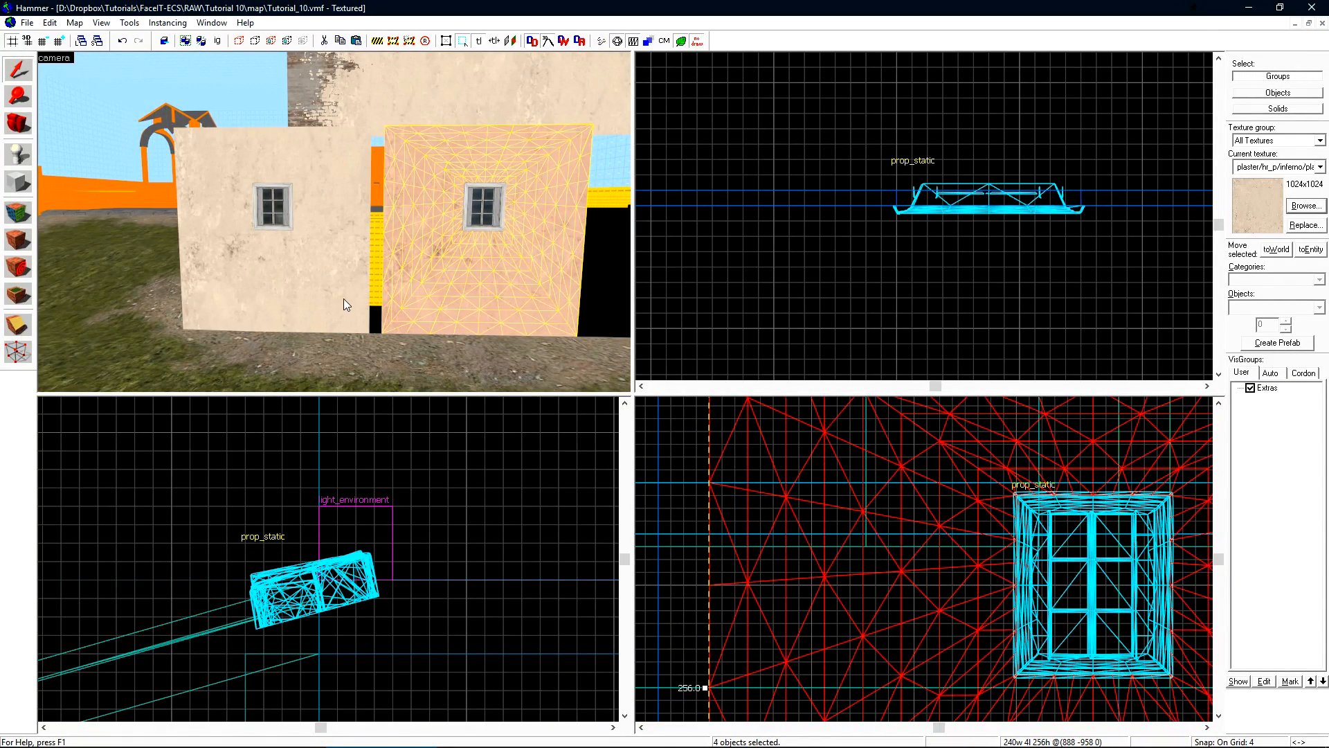
{"action": "scroll", "coordinate": [831, 530], "scroll_direction": "down", "scroll_amount": 4}
{"action": "left_click_drag", "start_coordinate": [827, 526], "coordinate": [1111, 522]}
{"action": "scroll", "coordinate": [1139, 510], "scroll_direction": "up", "scroll_amount": 7}
{"action": "scroll", "coordinate": [913, 529], "scroll_direction": "down", "scroll_amount": 8}
Select all twelve displacement pieces of the three window surrounds and hide everything else.
{"action": "key", "text": "z"}
{"action": "key", "text": "s"}
{"action": "key", "text": "z"}
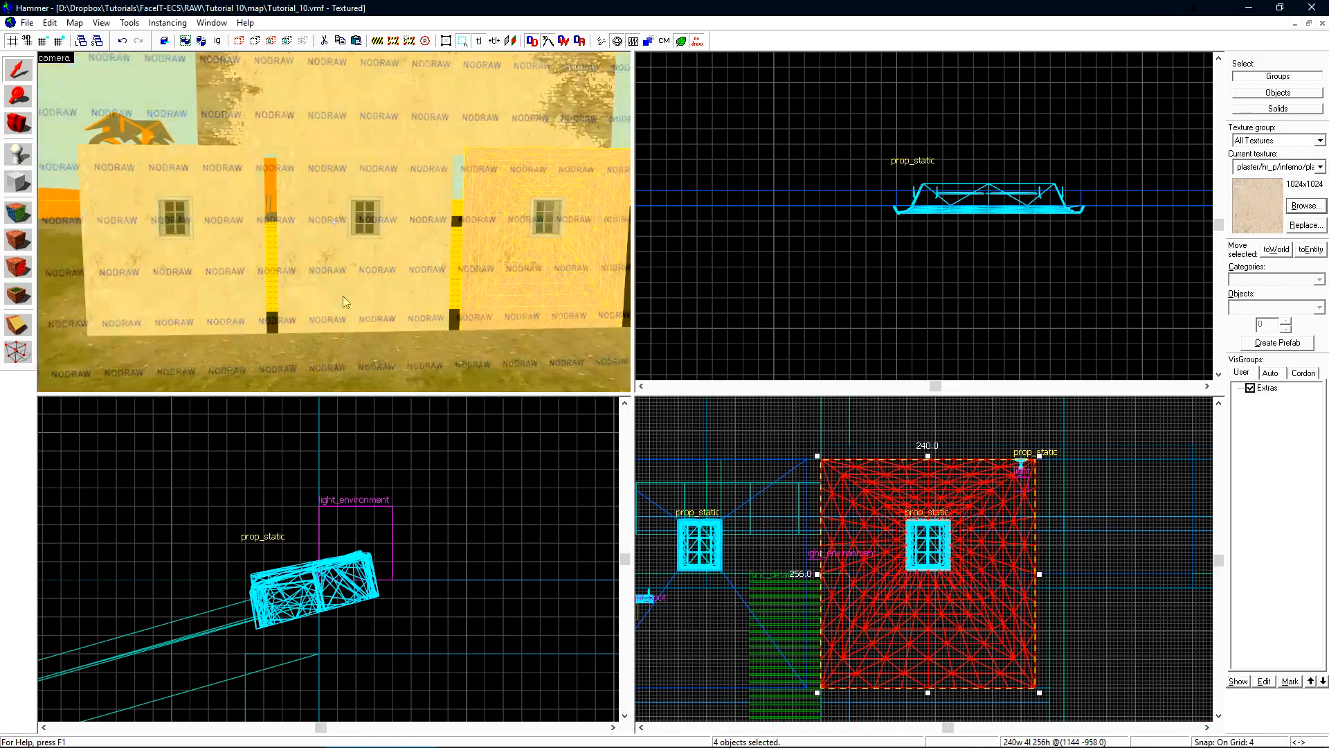
{"action": "left_click", "coordinate": [343, 296], "text": "ctrl"}
{"action": "left_click", "coordinate": [309, 225], "text": "ctrl"}
{"action": "left_click", "coordinate": [335, 160], "text": "ctrl"}
{"action": "left_click", "coordinate": [396, 206], "text": "ctrl"}
{"action": "left_click", "coordinate": [199, 294], "text": "ctrl"}
{"action": "left_click", "coordinate": [234, 242], "text": "ctrl"}
{"action": "left_click", "coordinate": [187, 168], "text": "ctrl"}
{"action": "left_click", "coordinate": [123, 221], "text": "ctrl"}
{"action": "key", "text": "ctrl+h"}
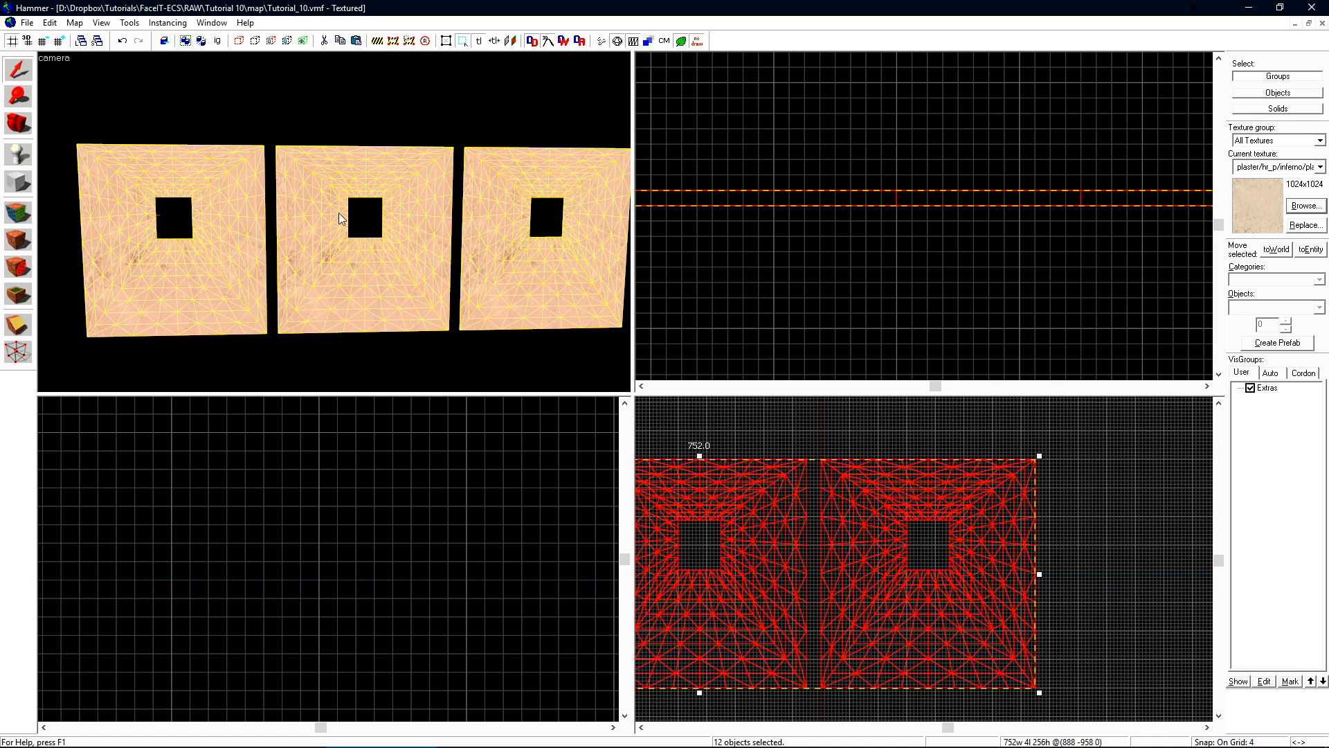
Close the gap between the first and second surrounds by moving their facing edge vertices to meet midway.
{"action": "scroll", "coordinate": [988, 252], "scroll_direction": "down", "scroll_amount": 2}
{"action": "scroll", "coordinate": [914, 269], "scroll_direction": "up", "scroll_amount": 10}
{"action": "key", "text": "shift+v"}
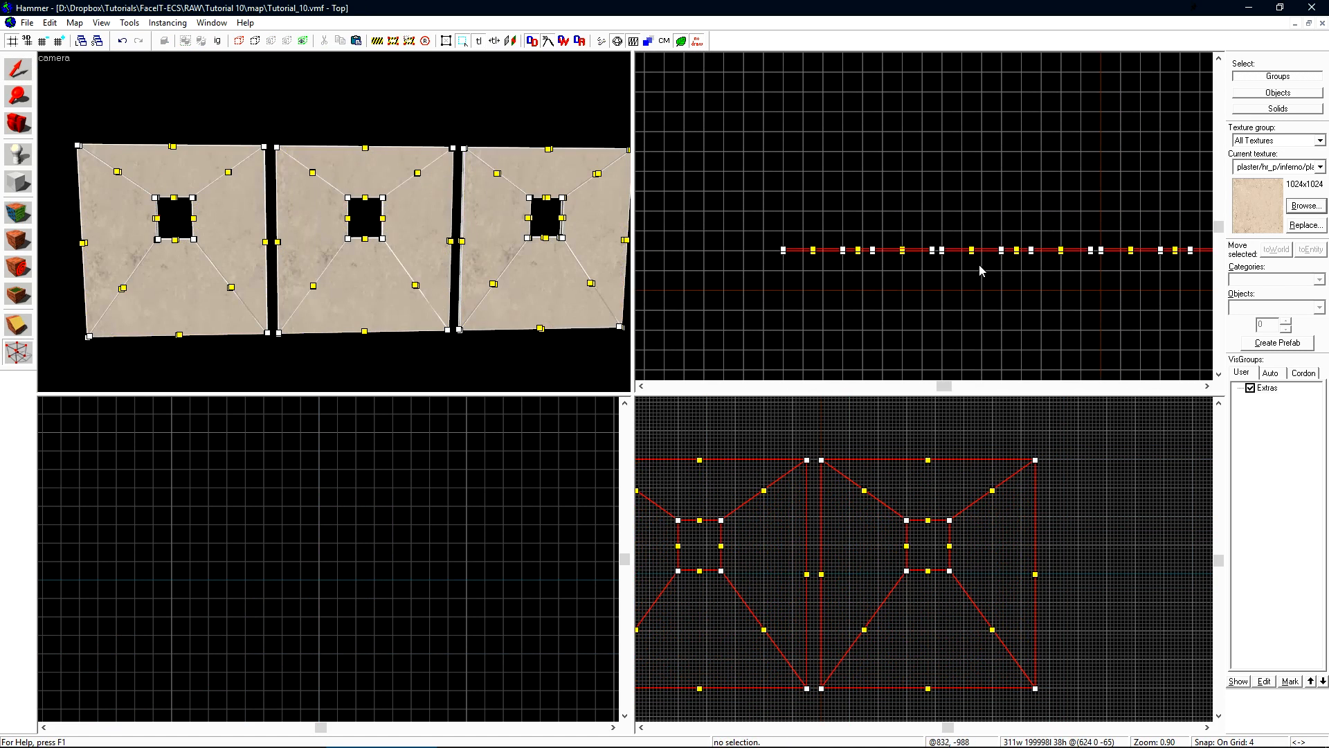
{"action": "left_click_drag", "start_coordinate": [772, 238], "coordinate": [829, 299]}
{"action": "key", "text": "Right"}
{"action": "key", "text": "Right"}
{"action": "left_click_drag", "start_coordinate": [903, 236], "coordinate": [957, 319]}
{"action": "key", "text": "Left"}
{"action": "key", "text": "Left"}
{"action": "scroll", "coordinate": [796, 263], "scroll_direction": "down", "scroll_amount": 7}
{"action": "scroll", "coordinate": [797, 265], "scroll_direction": "down", "scroll_amount": 5}
{"action": "scroll", "coordinate": [865, 269], "scroll_direction": "up", "scroll_amount": 14}
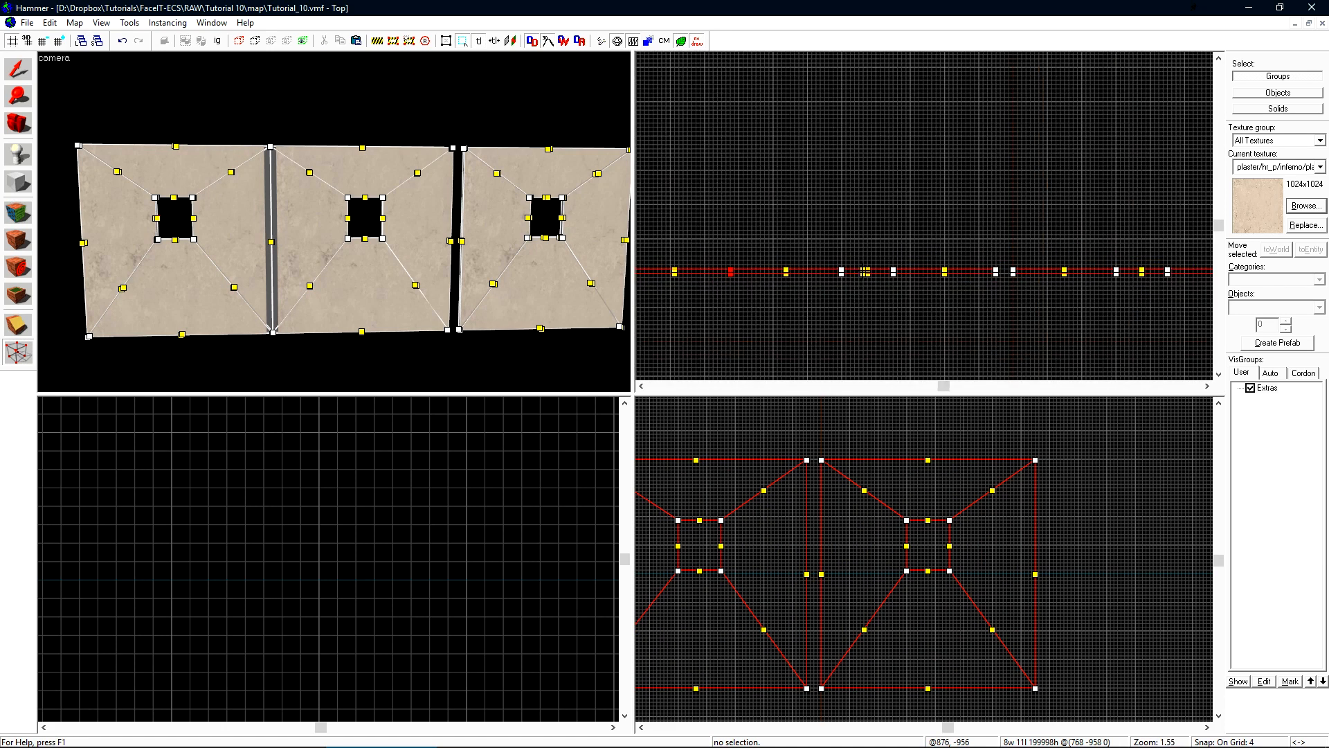
Close the gap between the second and third surrounds by moving their facing edge vertices together, and unhide all objects.
{"action": "left_click_drag", "start_coordinate": [874, 244], "coordinate": [935, 314]}
{"action": "key", "text": "Right"}
{"action": "key", "text": "Right"}
{"action": "left_click_drag", "start_coordinate": [981, 244], "coordinate": [1042, 317]}
{"action": "key", "text": "Left"}
{"action": "key", "text": "Left"}
{"action": "key", "text": "shift+s"}
{"action": "key", "text": "u"}
{"action": "key", "text": "d"}
{"action": "key", "text": "d"}
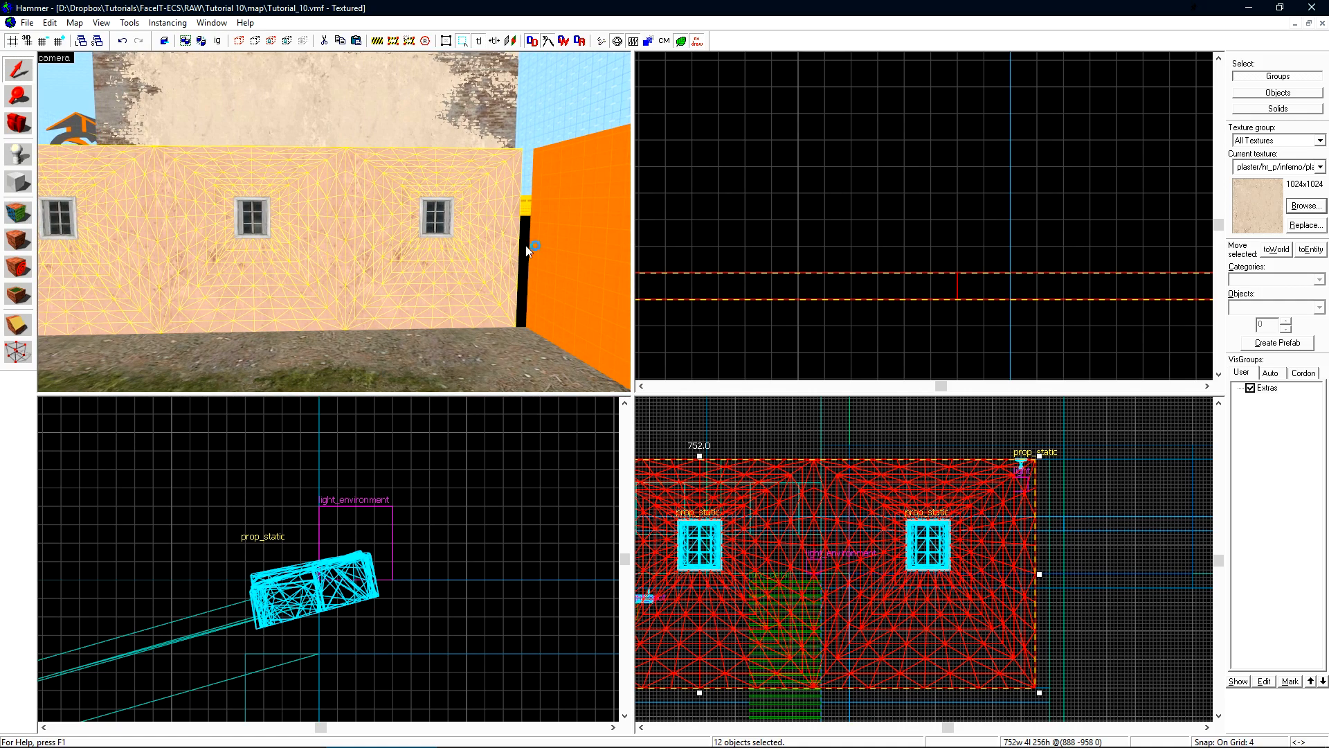
Extend the outer edge of the third window's surround 16 units toward the end of the wall.
{"action": "scroll", "coordinate": [956, 250], "scroll_direction": "down", "scroll_amount": 5}
{"action": "key", "text": "shift+v"}
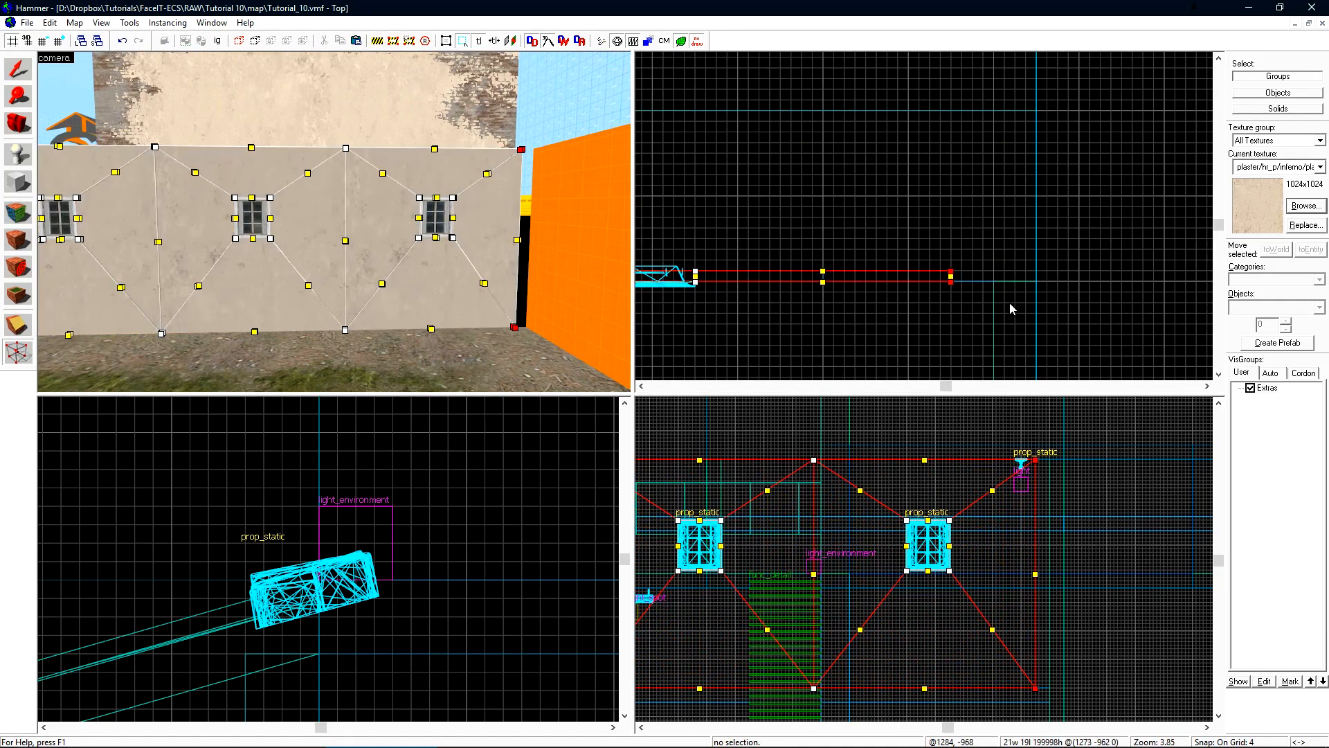
{"action": "scroll", "coordinate": [983, 279], "scroll_direction": "up", "scroll_amount": 6}
{"action": "key", "text": "Right"}
{"action": "key", "text": "Right"}
{"action": "key", "text": "Right"}
{"action": "key", "text": "Right"}
{"action": "key", "text": "shift+v"}
Align the texture of all twelve wall faces to the top and left, treating them as one.
{"action": "key", "text": "s"}
{"action": "key", "text": "a"}
{"action": "key", "text": "shift+a"}
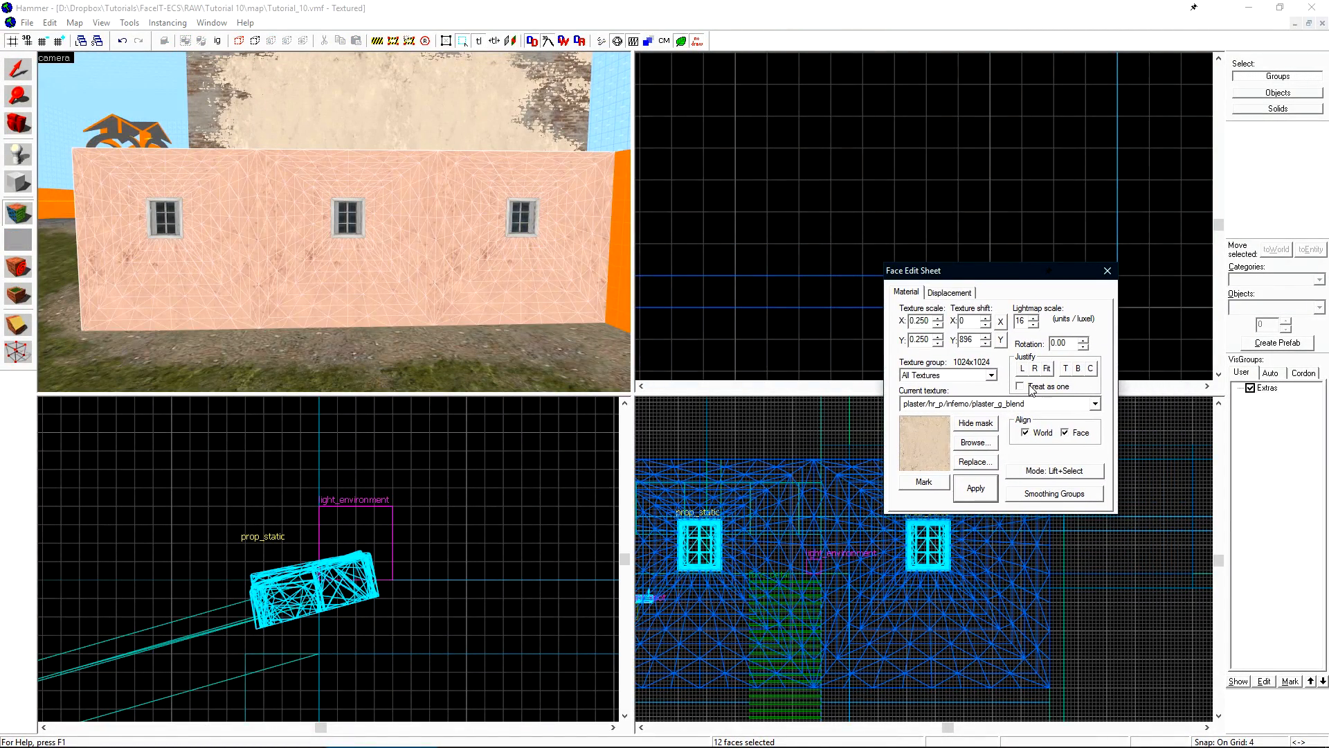
{"action": "left_click", "coordinate": [1067, 370]}
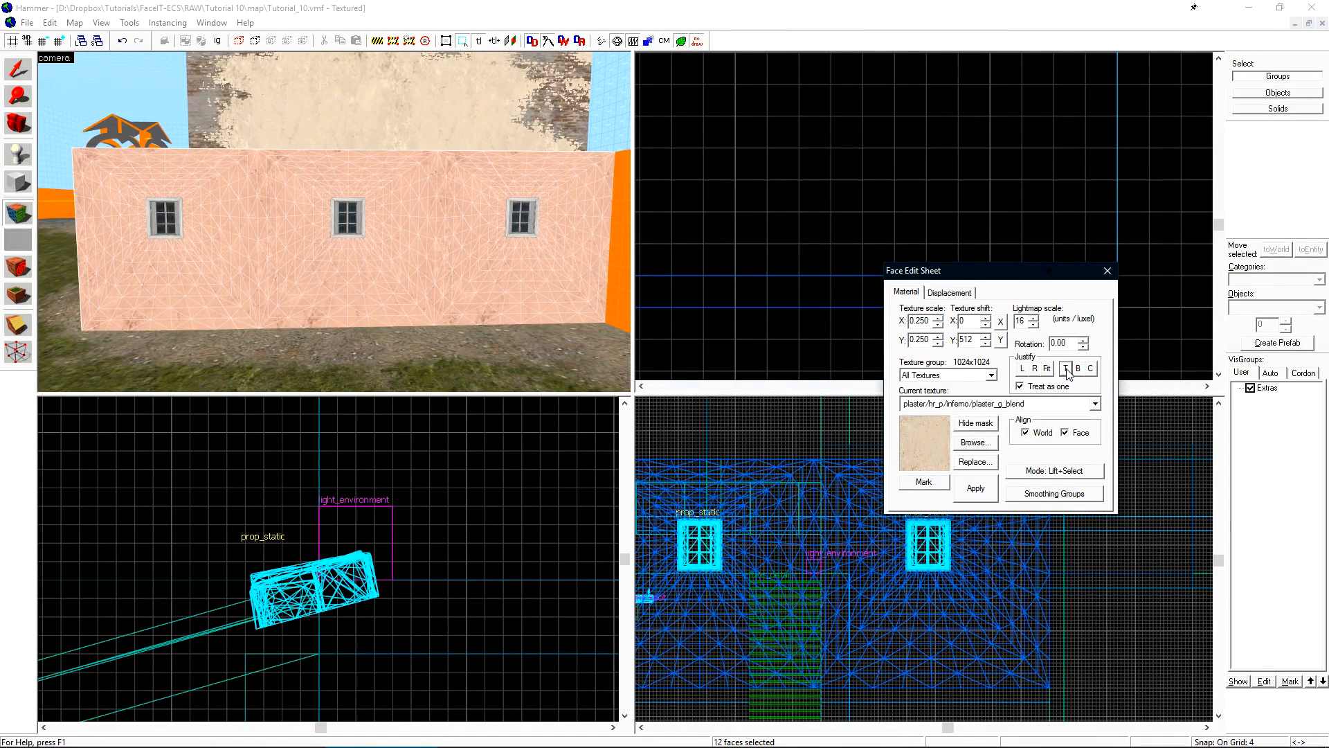
{"action": "left_click", "coordinate": [1023, 369]}
{"action": "key", "text": "shift+s"}
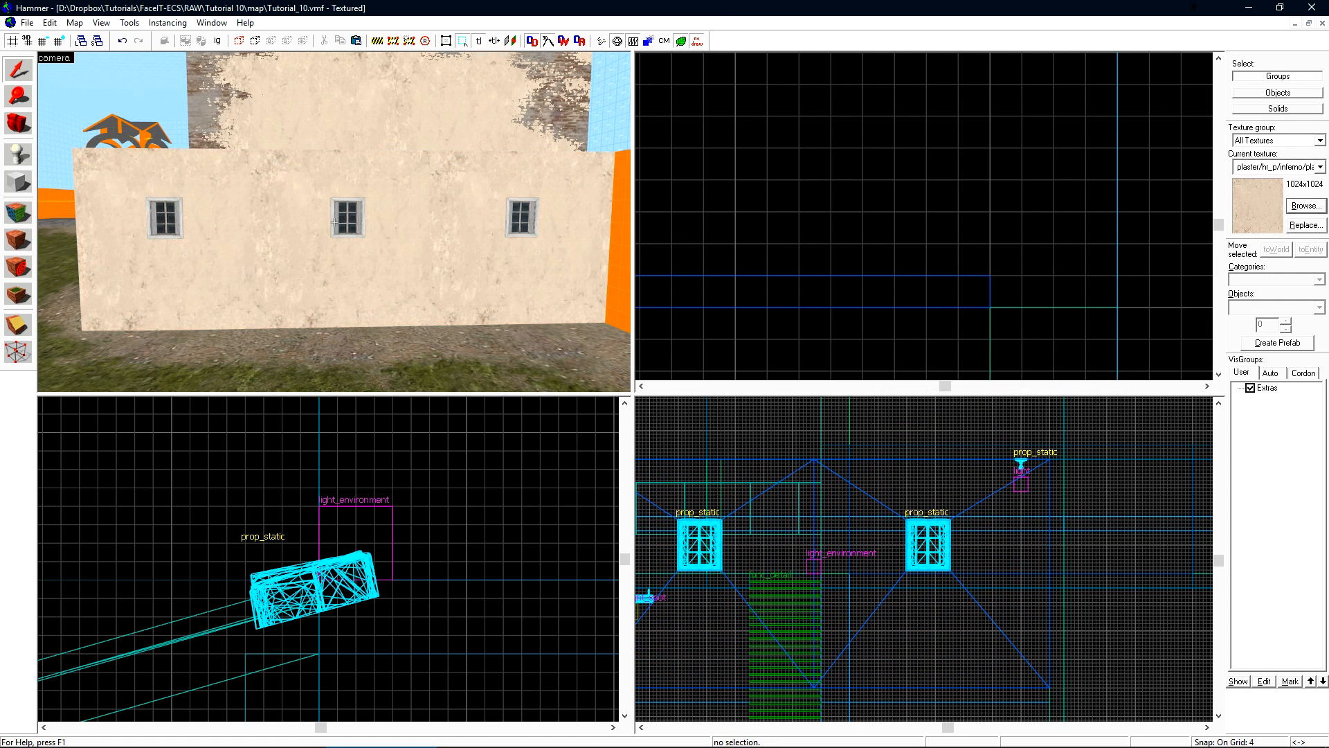
Duplicate the first window's four-piece surround and rotate the copy 90 degrees for the building's adjacent side.
{"action": "key", "text": "z"}
{"action": "key", "text": "w"}
{"action": "key", "text": "s"}
{"action": "key", "text": "s"}
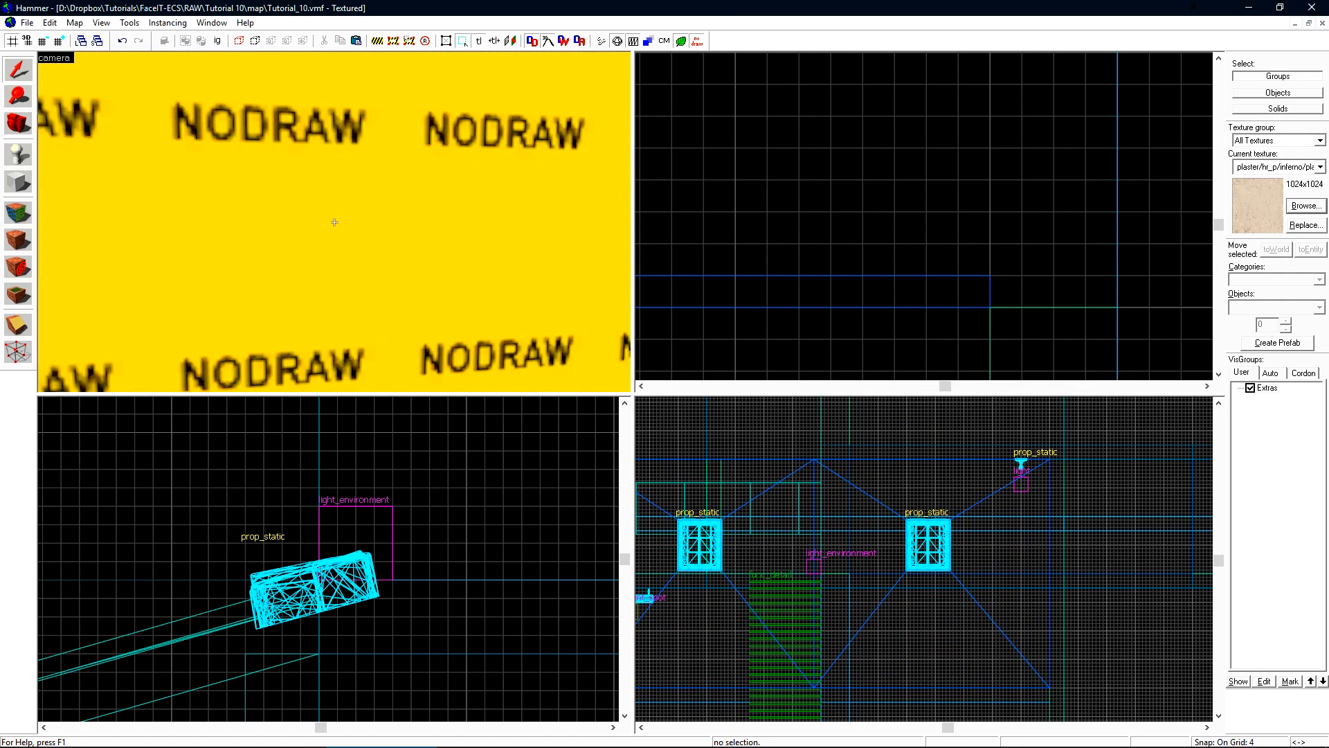
{"action": "key", "text": "w"}
{"action": "key", "text": "z"}
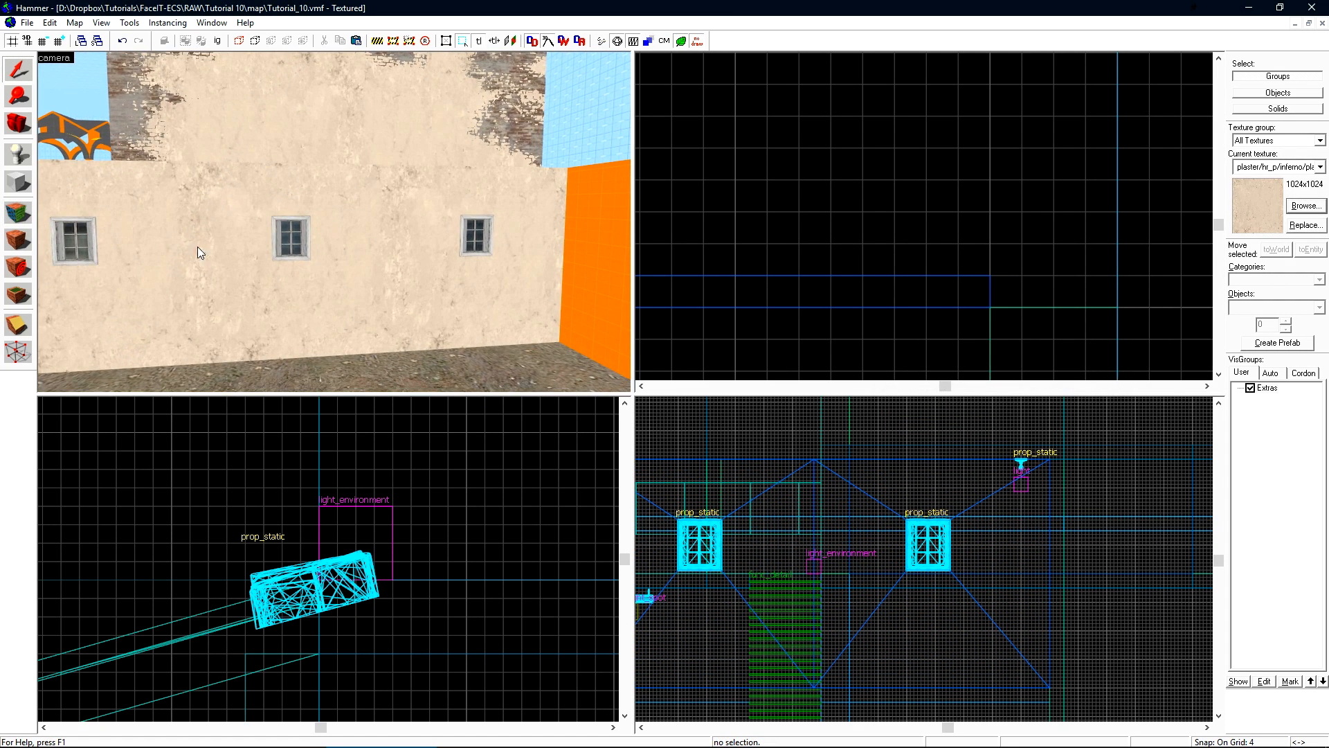
{"action": "key", "text": "s"}
{"action": "left_click", "coordinate": [334, 222]}
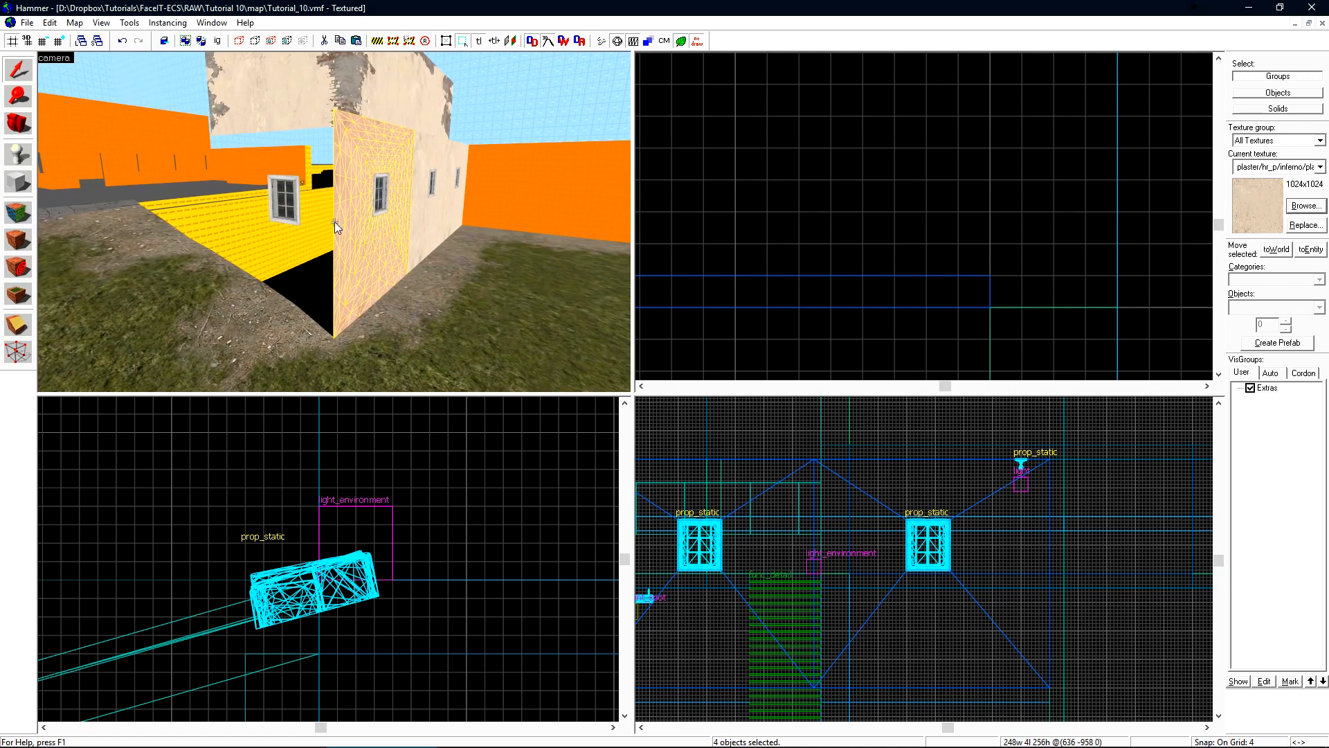
{"action": "scroll", "coordinate": [933, 191], "scroll_direction": "down", "scroll_amount": 5}
{"action": "scroll", "coordinate": [927, 208], "scroll_direction": "up", "scroll_amount": 4}
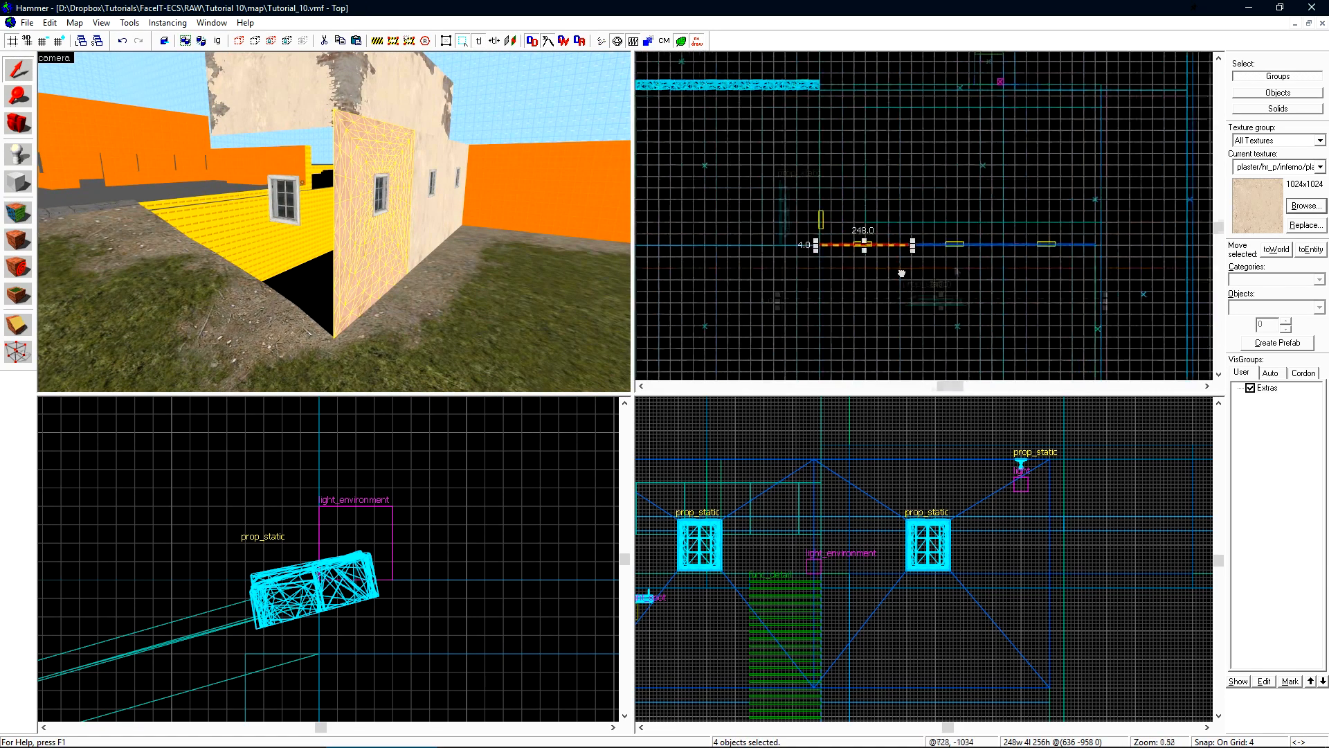
{"action": "left_click_drag", "start_coordinate": [1022, 296], "coordinate": [980, 203]}
{"action": "left_click", "coordinate": [982, 202]}
{"action": "left_click_drag", "start_coordinate": [1063, 205], "coordinate": [810, 257]}
Move the rotated surround so its end meets the front wall exactly at the building's corner.
{"action": "scroll", "coordinate": [805, 270], "scroll_direction": "up", "scroll_amount": 5}
{"action": "left_click", "coordinate": [819, 247]}
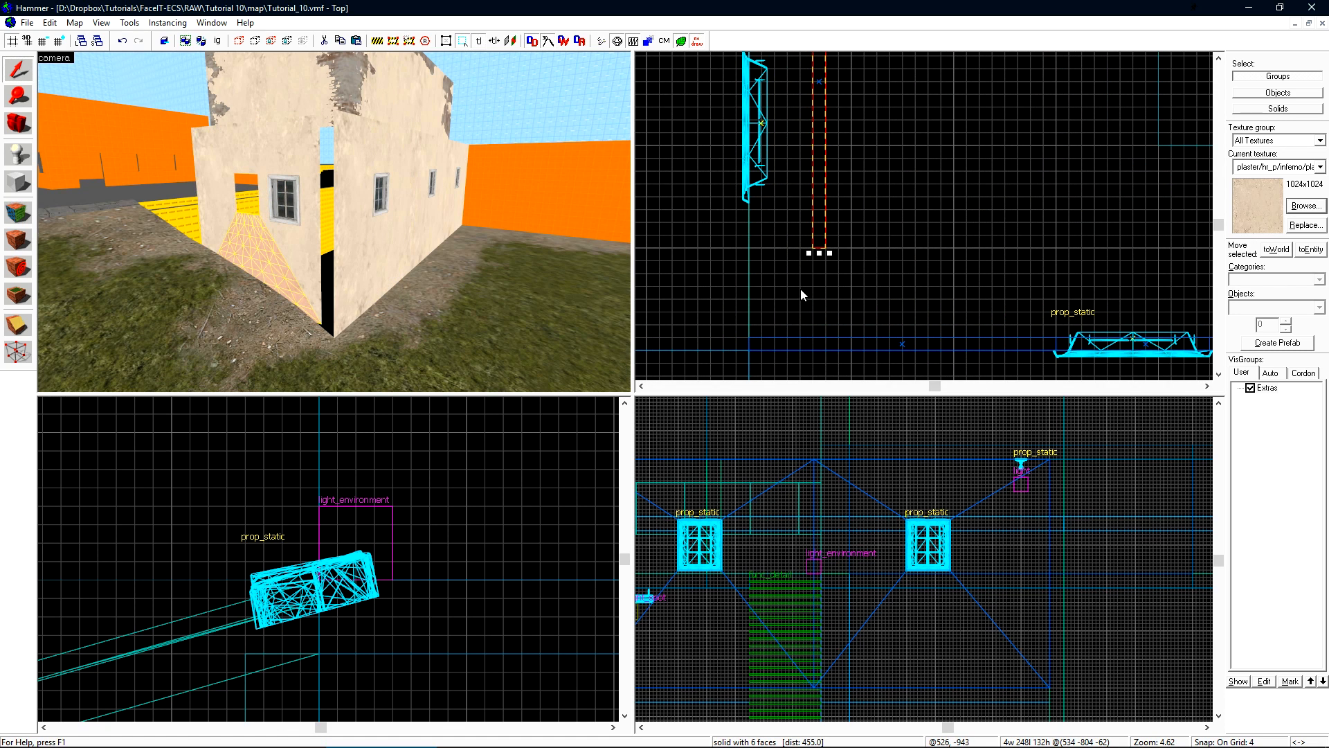
{"action": "left_click", "coordinate": [746, 359]}
{"action": "scroll", "coordinate": [746, 360], "scroll_direction": "down", "scroll_amount": 2}
{"action": "scroll", "coordinate": [831, 229], "scroll_direction": "up", "scroll_amount": 10}
Examine the corner vertices where the rotated surround meets the front wall.
{"action": "left_click", "coordinate": [366, 171], "text": "ctrl"}
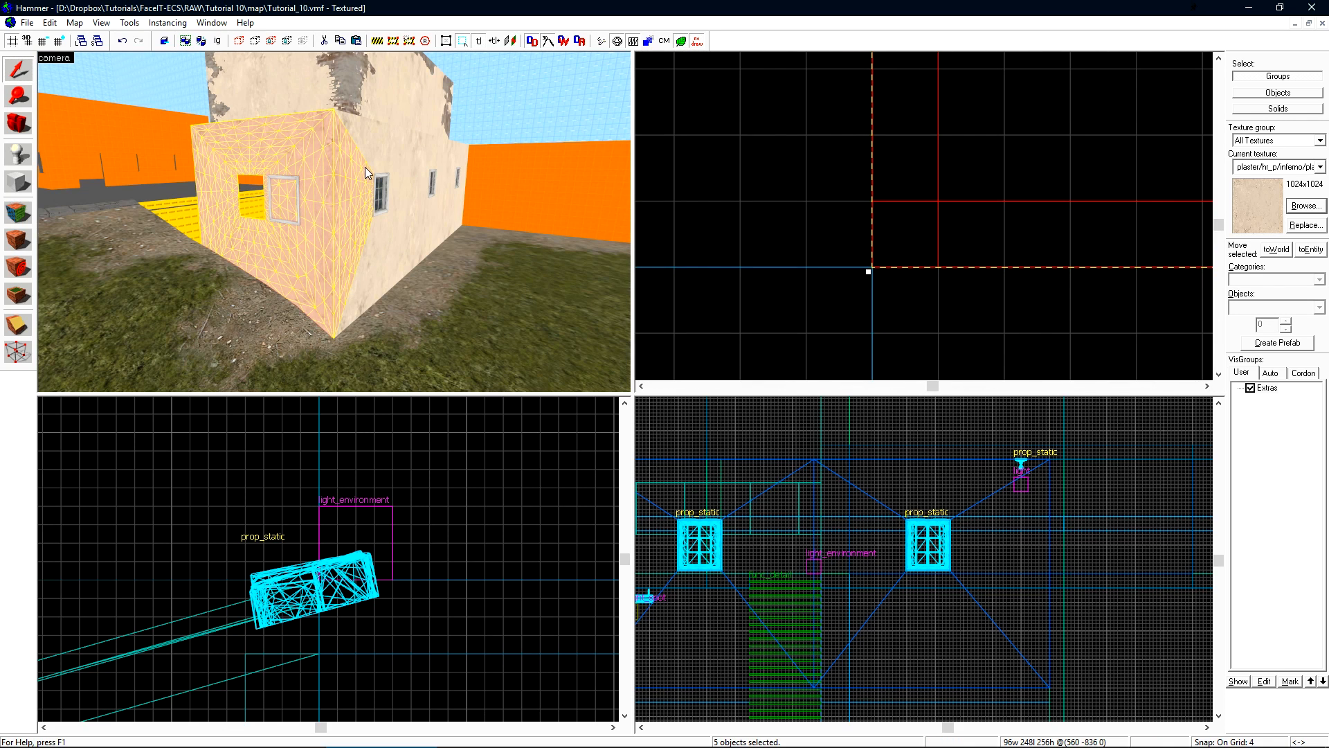
{"action": "key", "text": "shift+v"}
{"action": "left_click", "coordinate": [875, 267]}
{"action": "scroll", "coordinate": [345, 208], "scroll_direction": "up", "scroll_amount": 2}
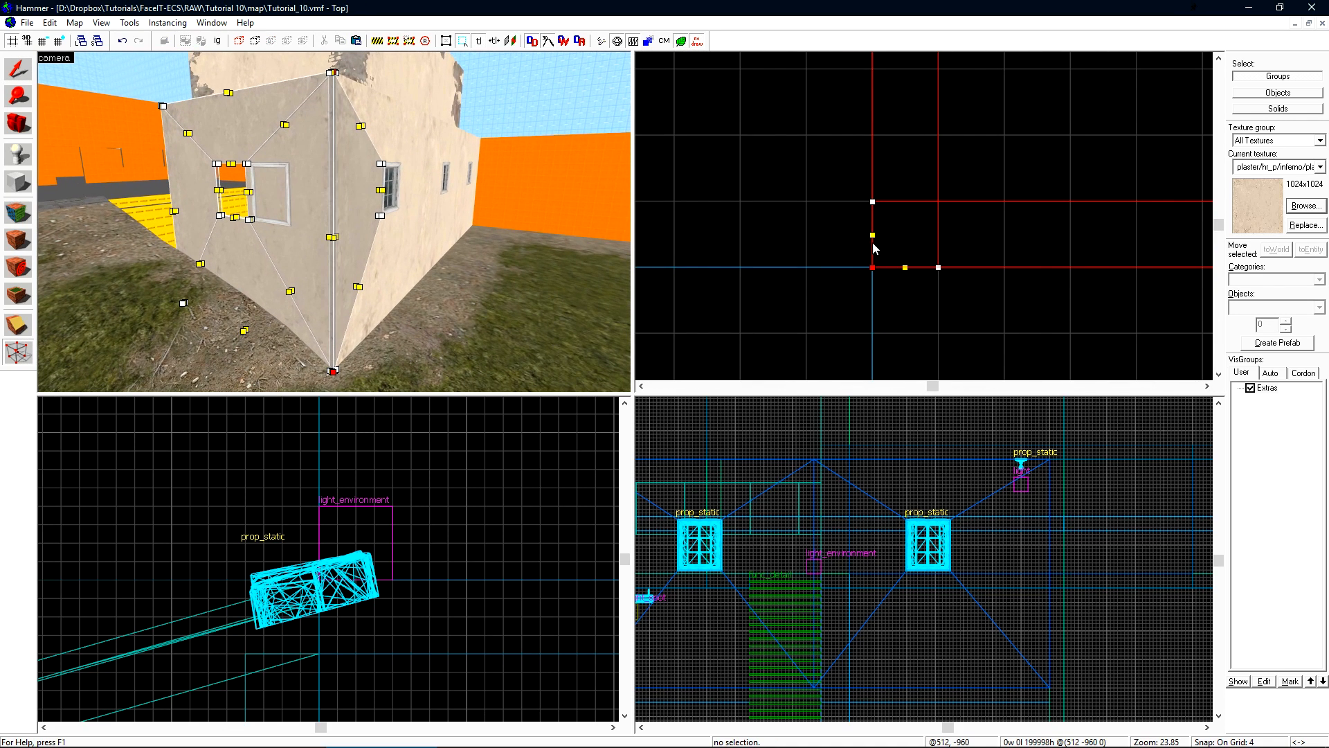
{"action": "key", "text": "shift+s"}
{"action": "left_click", "coordinate": [304, 205]}
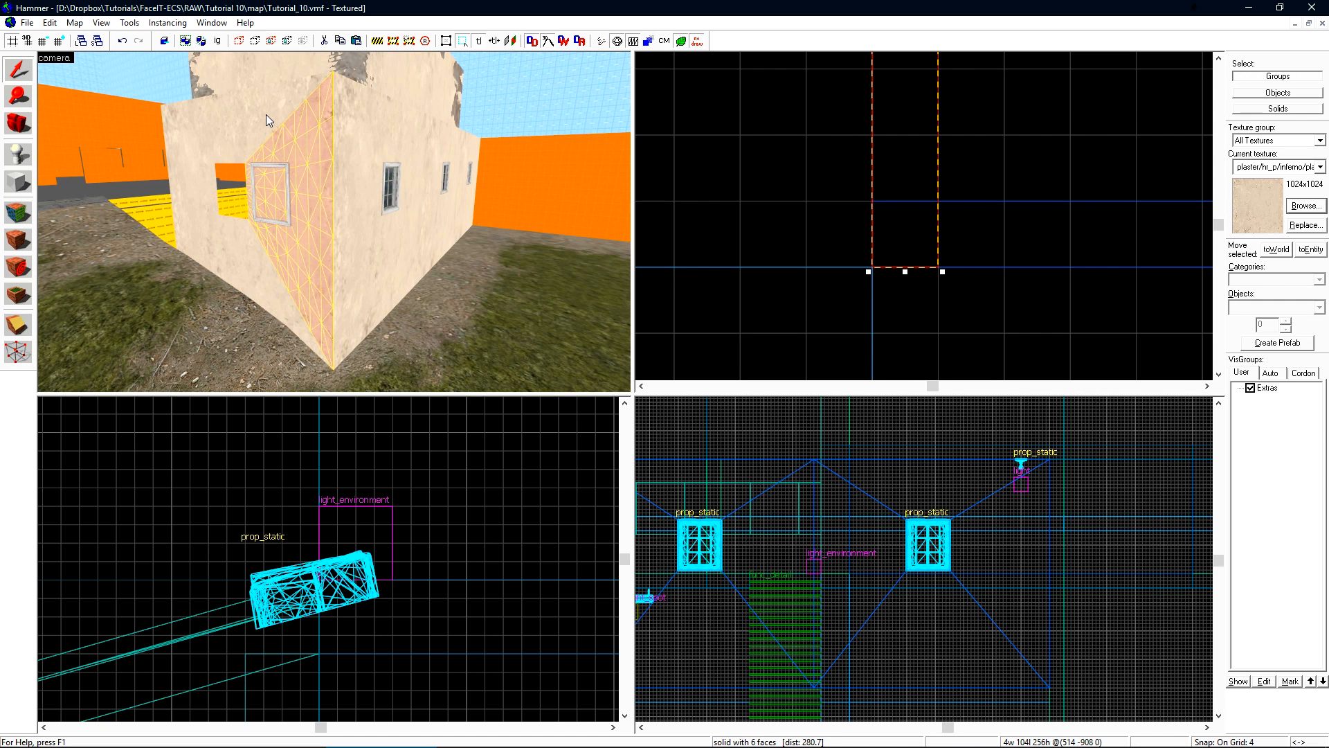
{"action": "key", "text": "shift+v"}
{"action": "key", "text": "z"}
{"action": "key", "text": "w"}
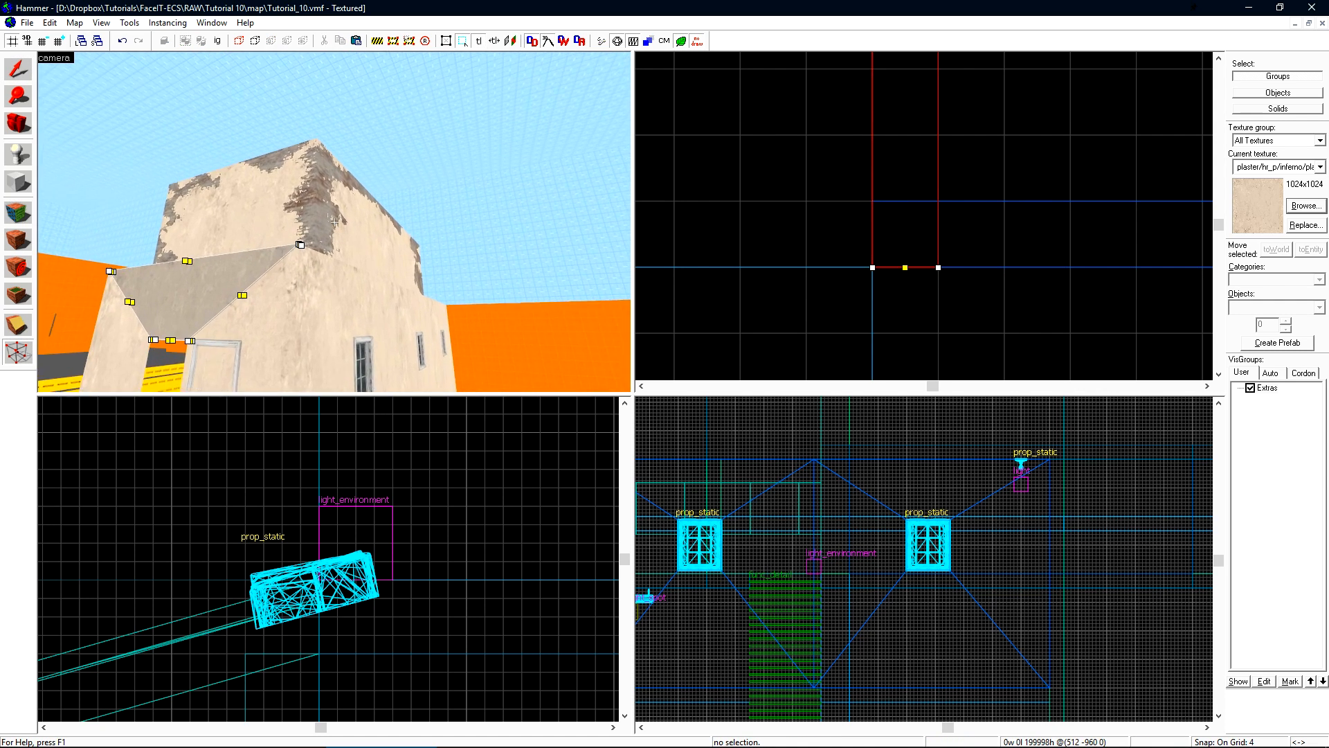
{"action": "key", "text": "w"}
{"action": "key", "text": "z"}
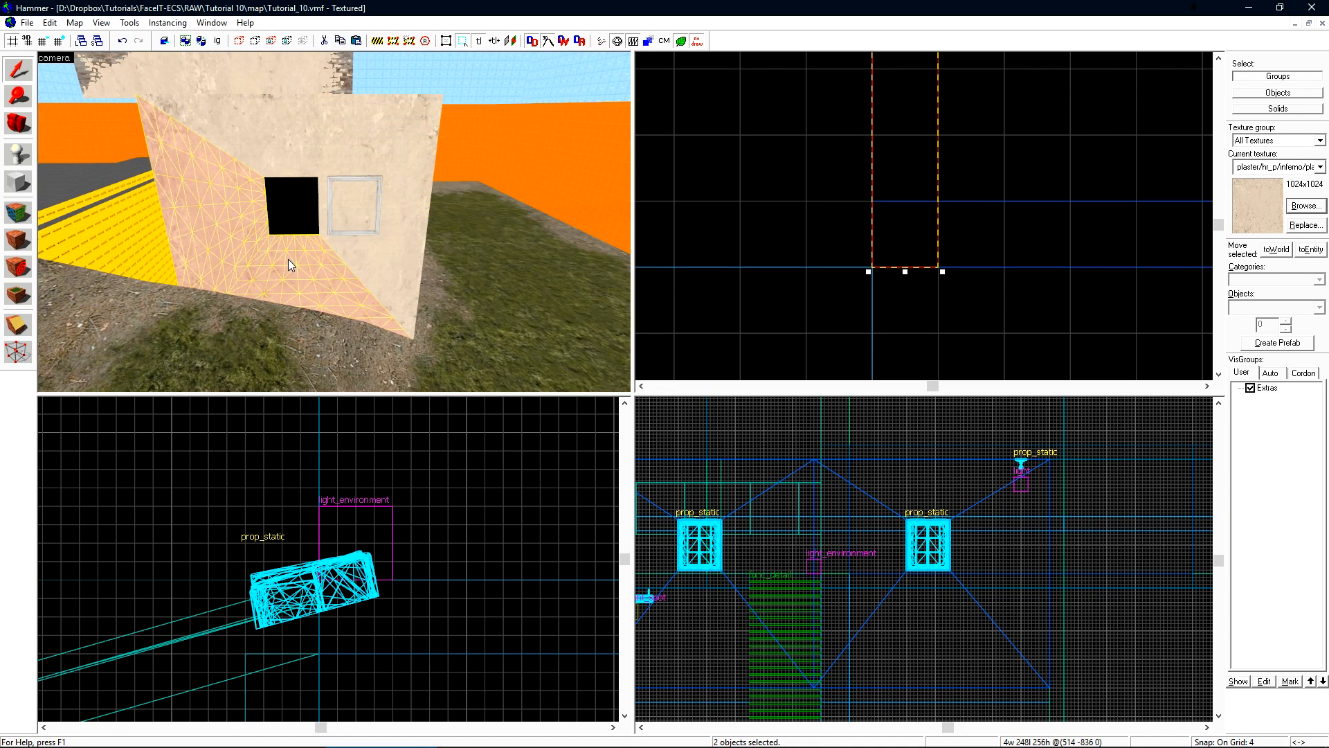
Select the side surround's four pieces and move the inner opening vertices to fit around the side window prop.
{"action": "left_click", "coordinate": [392, 208], "text": "ctrl"}
{"action": "left_click", "coordinate": [335, 127], "text": "ctrl"}
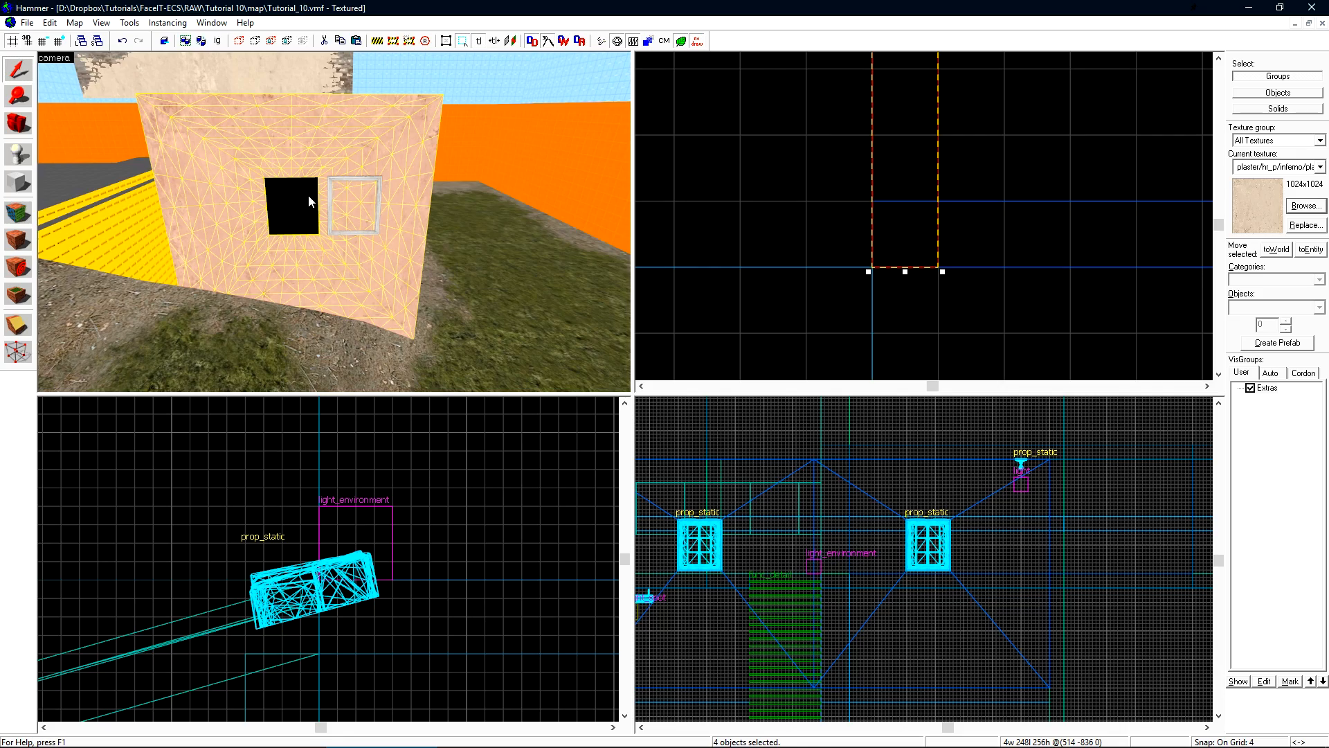
{"action": "scroll", "coordinate": [392, 475], "scroll_direction": "down", "scroll_amount": 10}
{"action": "middle_click_drag", "start_coordinate": [287, 540], "coordinate": [438, 570]}
{"action": "scroll", "coordinate": [256, 488], "scroll_direction": "up", "scroll_amount": 5}
{"action": "key", "text": "shift+v"}
{"action": "left_click_drag", "start_coordinate": [424, 472], "coordinate": [293, 634]}
{"action": "scroll", "coordinate": [266, 492], "scroll_direction": "up", "scroll_amount": 4}
{"action": "scroll", "coordinate": [369, 171], "scroll_direction": "up", "scroll_amount": 5}
{"action": "key", "text": "Right"}
{"action": "key", "text": "Right"}
{"action": "key", "text": "Right"}
{"action": "key", "text": "Right"}
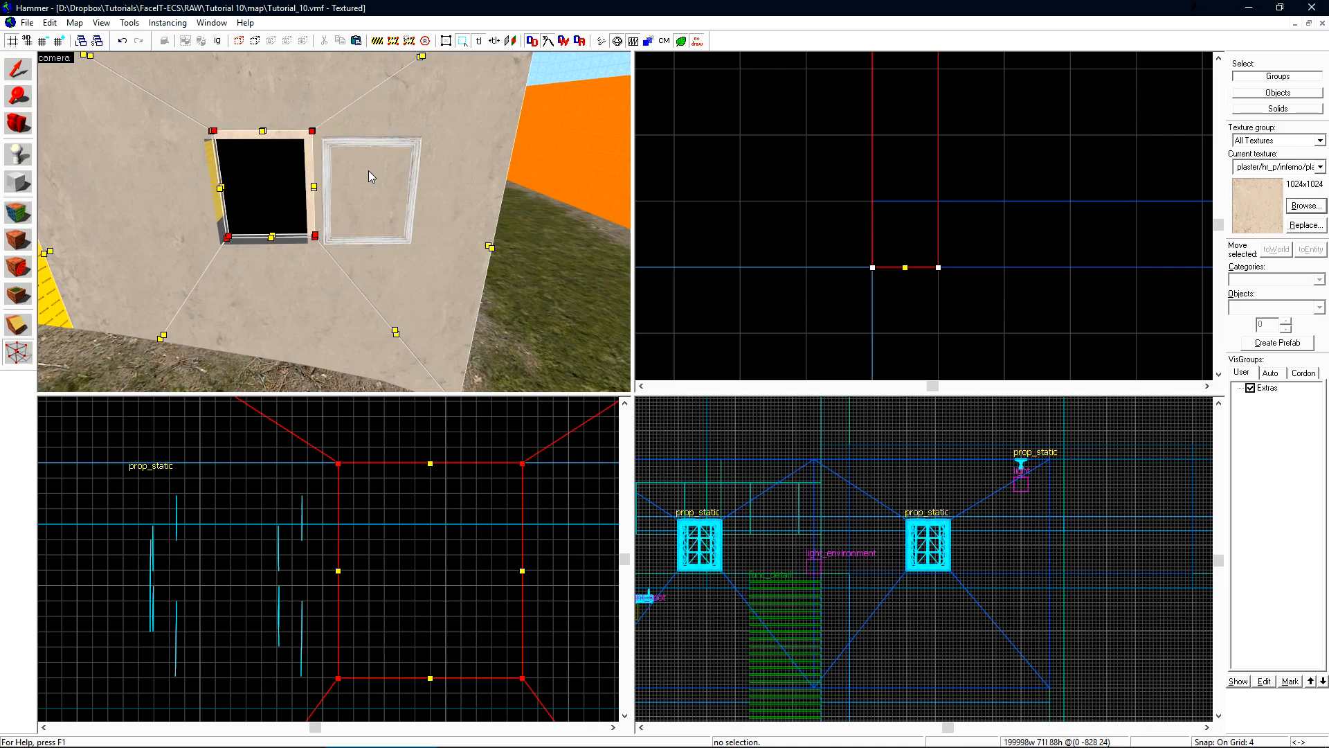
{"action": "key", "text": "Right"}
{"action": "key", "text": "Right"}
{"action": "key", "text": "Right"}
{"action": "key", "text": "Right"}
{"action": "key", "text": "Right"}
{"action": "key", "text": "Right"}
{"action": "key", "text": "Right"}
{"action": "key", "text": "Right"}
{"action": "key", "text": "Right"}
{"action": "key", "text": "Right"}
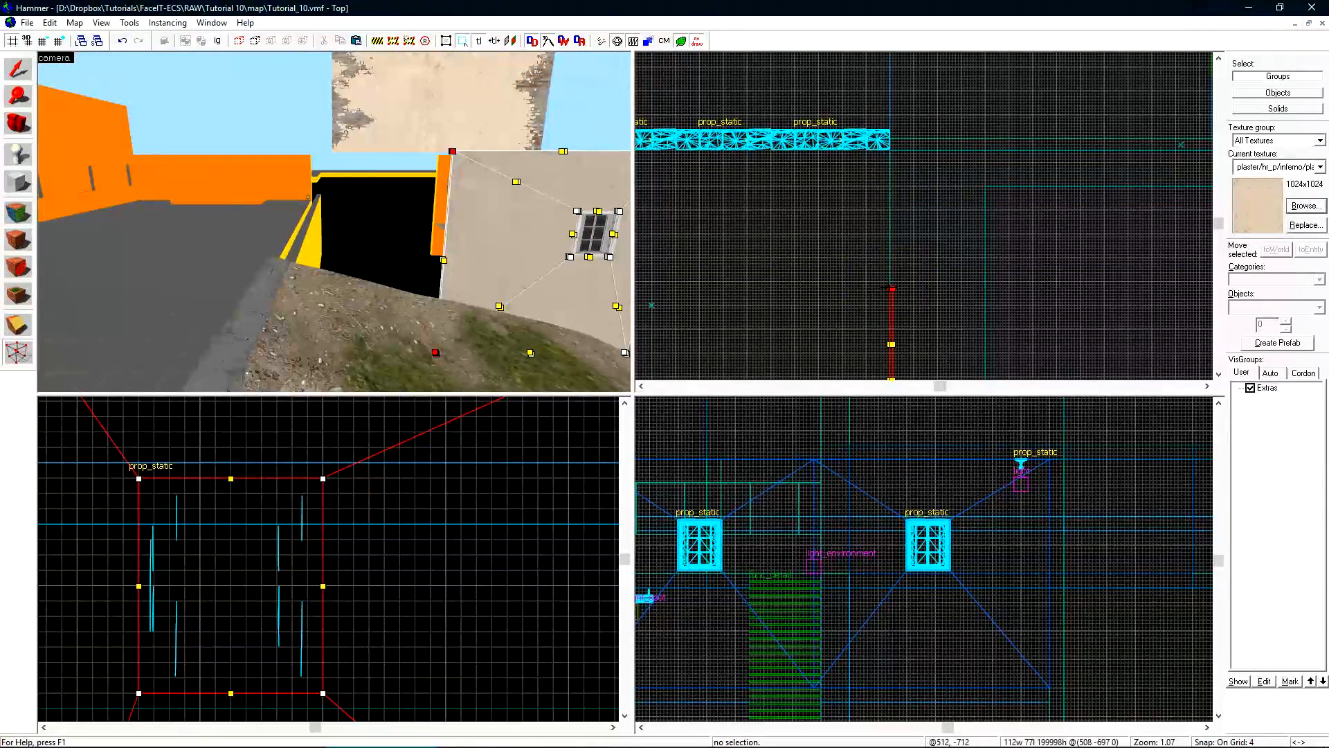
Extend the side wall's far edge along the building up to the row of static props.
{"action": "left_click_drag", "start_coordinate": [891, 287], "coordinate": [870, 181]}
{"action": "scroll", "coordinate": [902, 136], "scroll_direction": "up", "scroll_amount": 6}
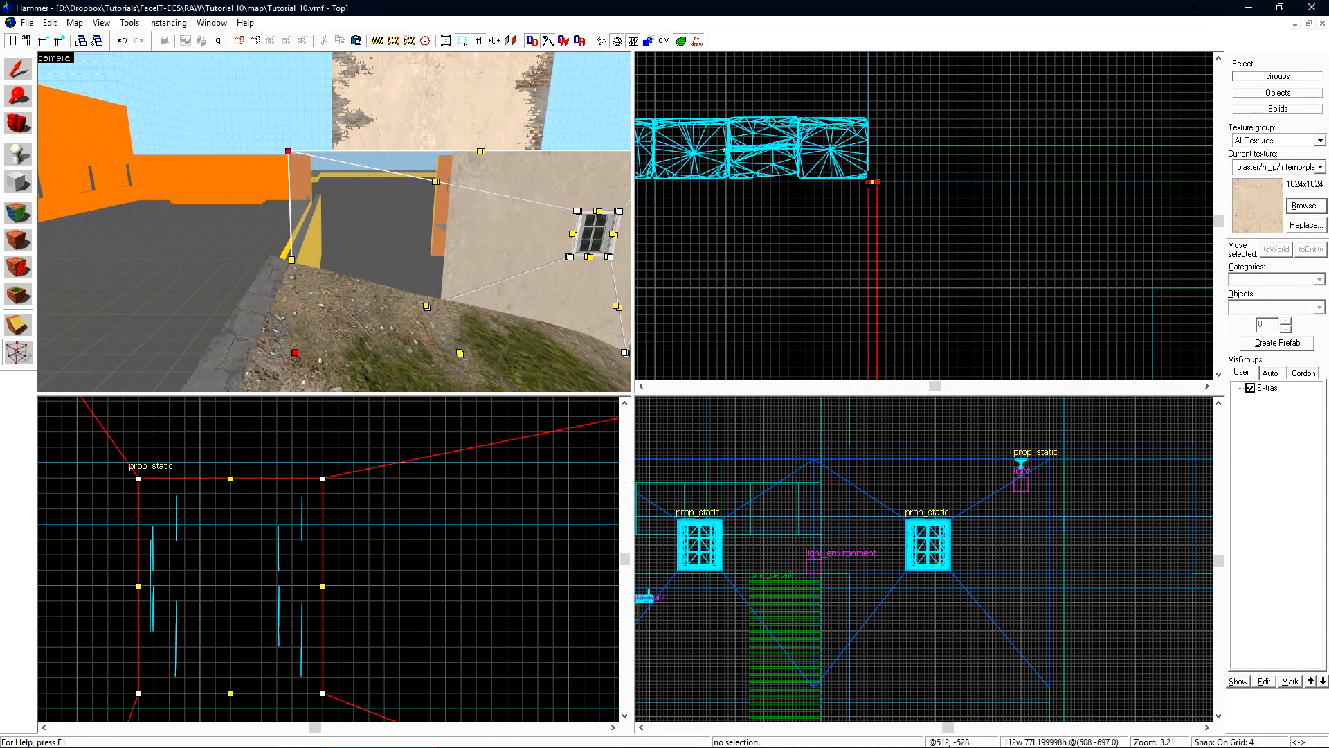
{"action": "key", "text": "shift+s"}
Raise the side wall's lower far corner to pavement level and extend its far edge another 16 units.
{"action": "key", "text": "z"}
{"action": "key", "text": "w"}
{"action": "key", "text": "a"}
{"action": "key", "text": "z"}
{"action": "scroll", "coordinate": [329, 512], "scroll_direction": "down", "scroll_amount": 14}
{"action": "scroll", "coordinate": [417, 514], "scroll_direction": "up", "scroll_amount": 6}
{"action": "key", "text": "shift+v"}
{"action": "left_click_drag", "start_coordinate": [506, 620], "coordinate": [495, 549]}
{"action": "scroll", "coordinate": [450, 553], "scroll_direction": "up", "scroll_amount": 7}
{"action": "scroll", "coordinate": [857, 162], "scroll_direction": "up", "scroll_amount": 2}
{"action": "left_click_drag", "start_coordinate": [883, 201], "coordinate": [883, 128]}
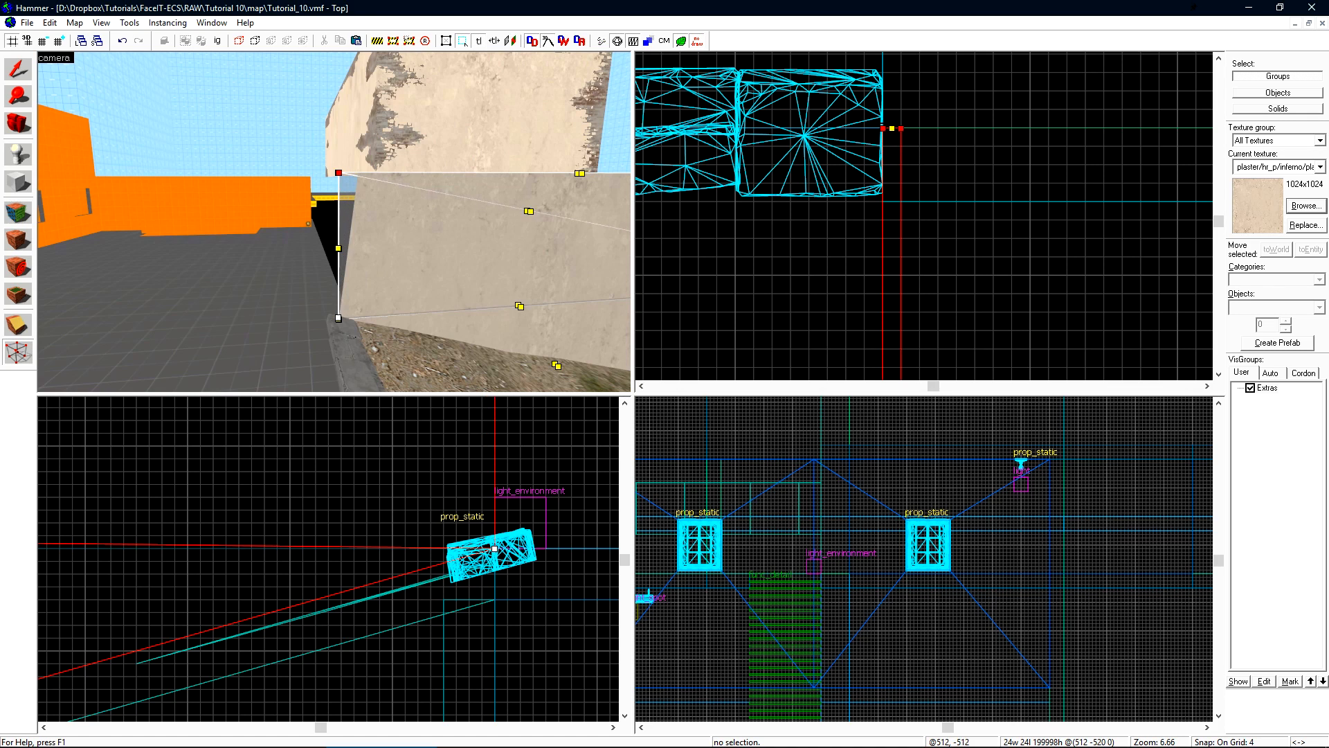
{"action": "key", "text": "shift+s"}
Create a 544 × 4 × 256 unit block along the paved side, starting at the side wall's far edge.
{"action": "key", "text": "z"}
{"action": "key", "text": "a"}
{"action": "key", "text": "z"}
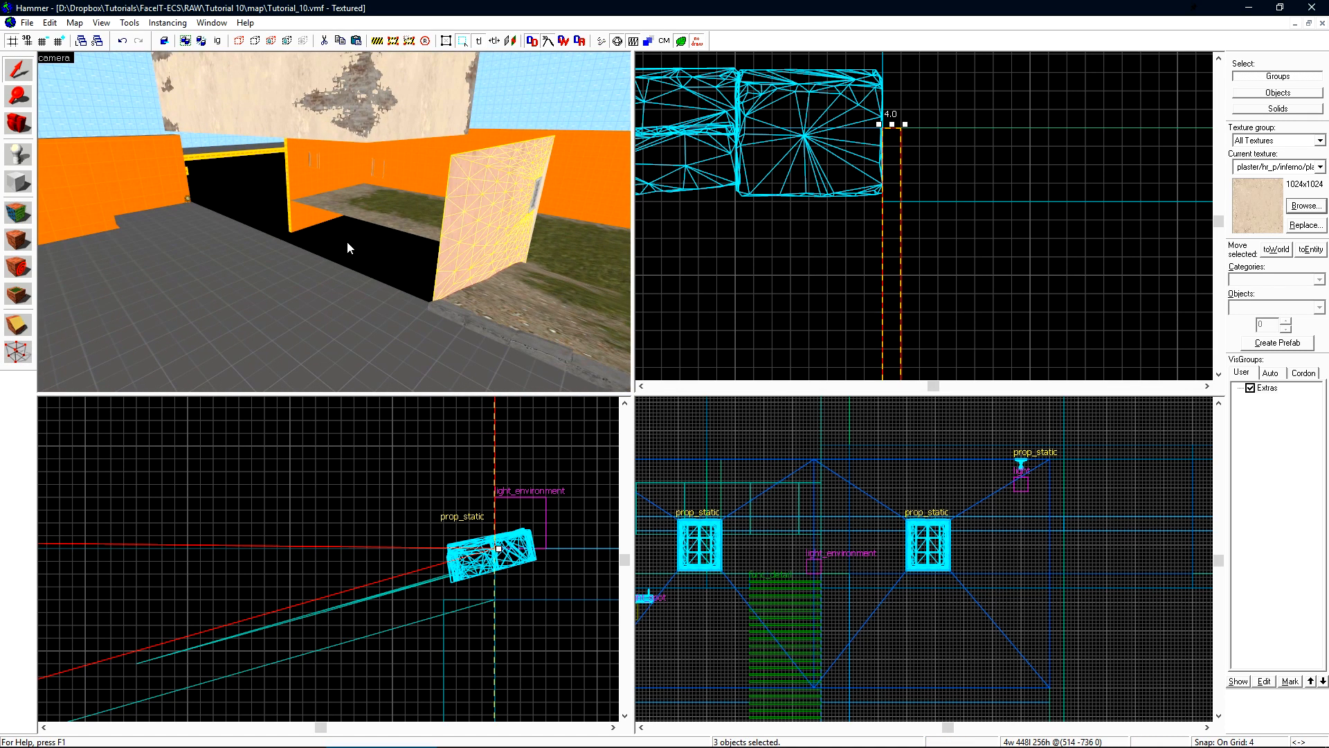
{"action": "scroll", "coordinate": [876, 167], "scroll_direction": "down", "scroll_amount": 6}
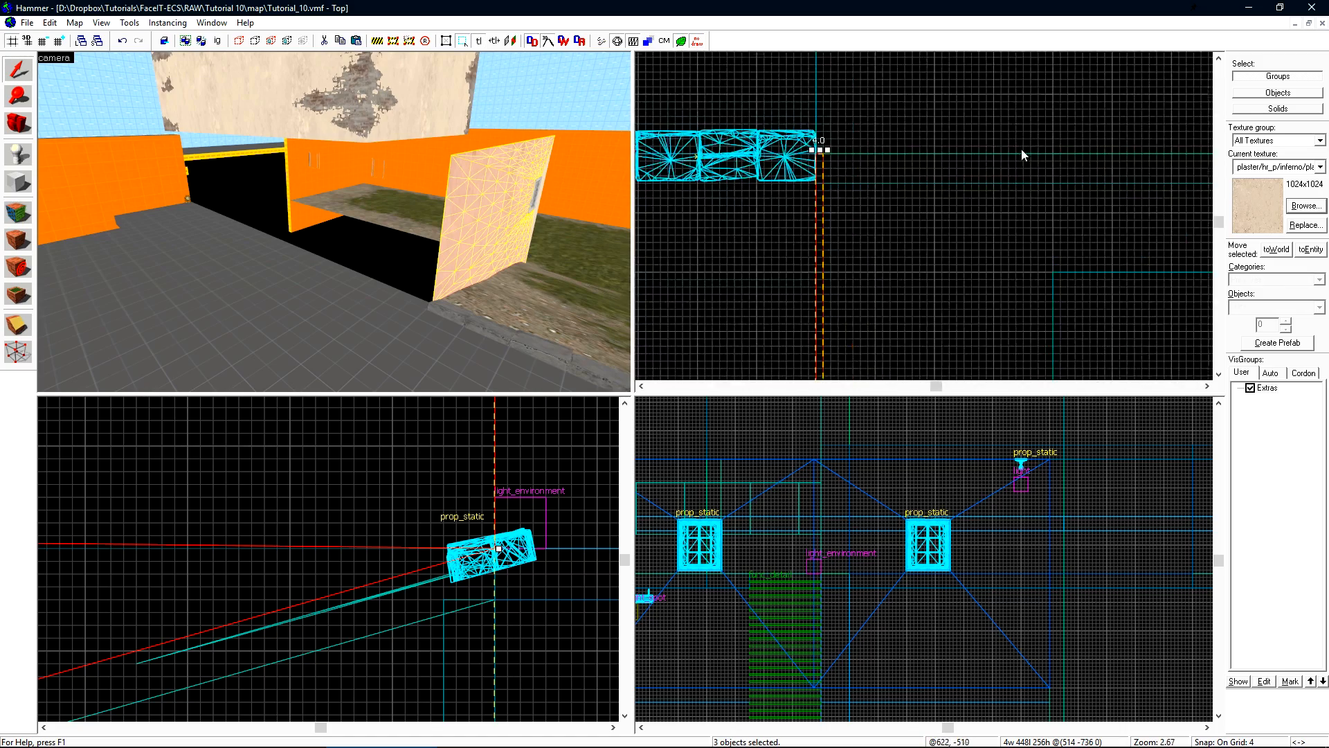
{"action": "key", "text": "Escape"}
{"action": "key", "text": "shift+b"}
{"action": "scroll", "coordinate": [686, 255], "scroll_direction": "up", "scroll_amount": 1}
{"action": "scroll", "coordinate": [685, 255], "scroll_direction": "down", "scroll_amount": 6}
{"action": "left_click_drag", "start_coordinate": [700, 248], "coordinate": [1045, 251]}
{"action": "scroll", "coordinate": [983, 250], "scroll_direction": "up", "scroll_amount": 2}
{"action": "key", "text": "Return"}
{"action": "key", "text": "shift+s"}
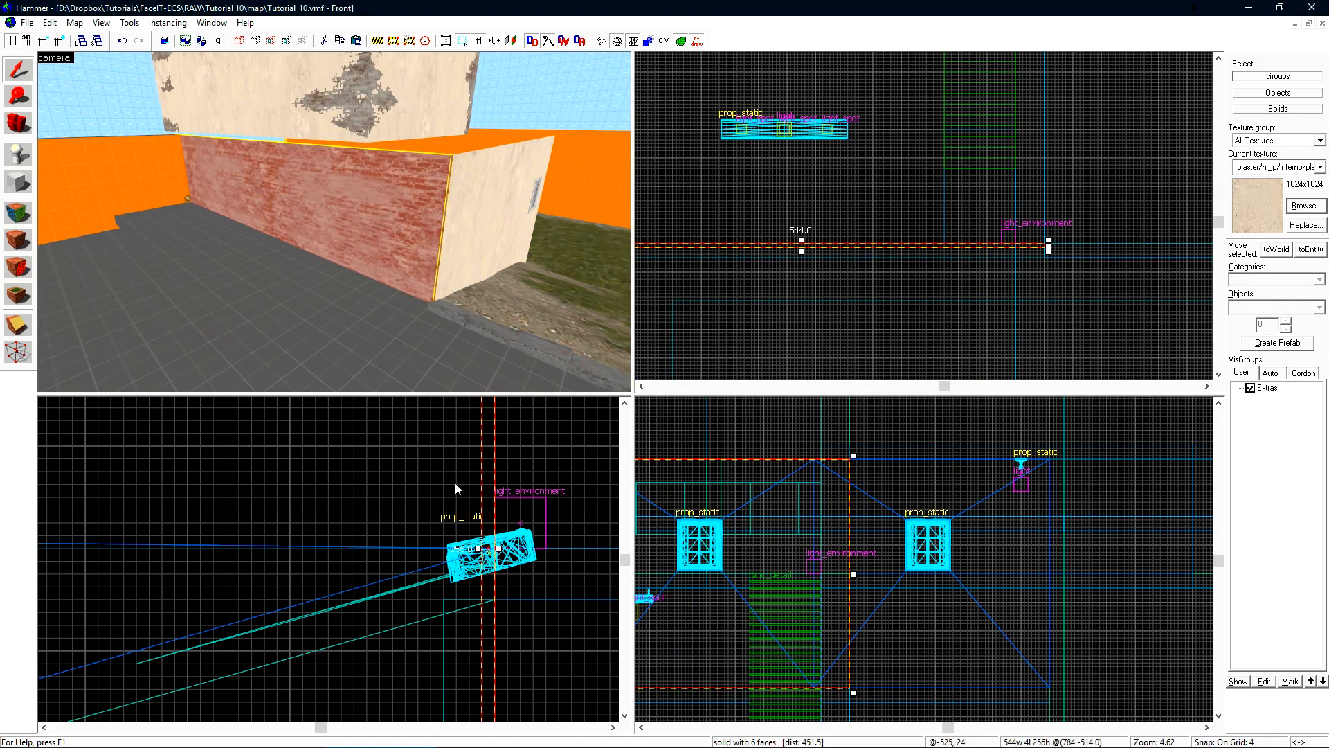
Hide everything except the new block and the adjoining wall piece, and raise the block's underside to pavement level.
{"action": "scroll", "coordinate": [432, 489], "scroll_direction": "down", "scroll_amount": 7}
{"action": "scroll", "coordinate": [946, 581], "scroll_direction": "down", "scroll_amount": 6}
{"action": "left_click", "coordinate": [472, 245], "text": "ctrl"}
{"action": "key", "text": "ctrl+h"}
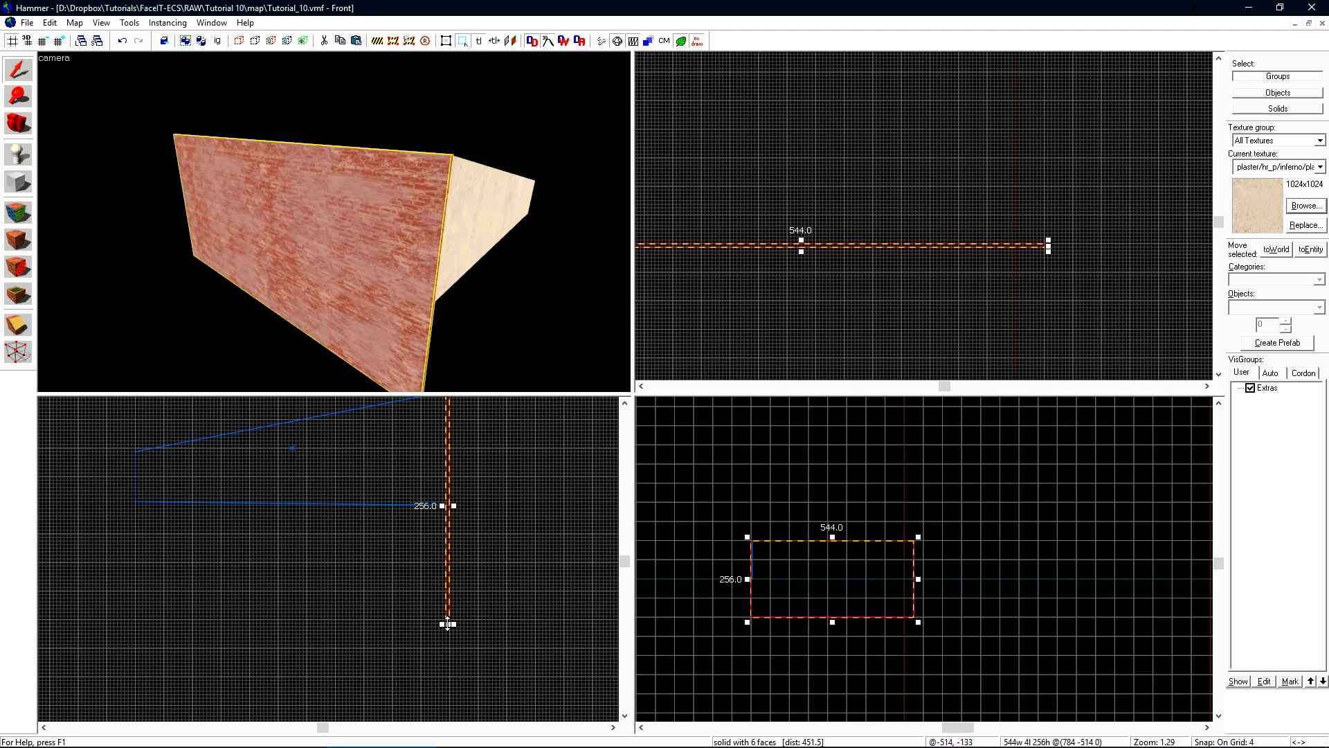
{"action": "scroll", "coordinate": [447, 624], "scroll_direction": "up", "scroll_amount": 3}
Give the new block's outer face the plaster blend texture and turn it into a power 3 displacement.
{"action": "key", "text": "shift+a"}
{"action": "left_click", "coordinate": [949, 292]}
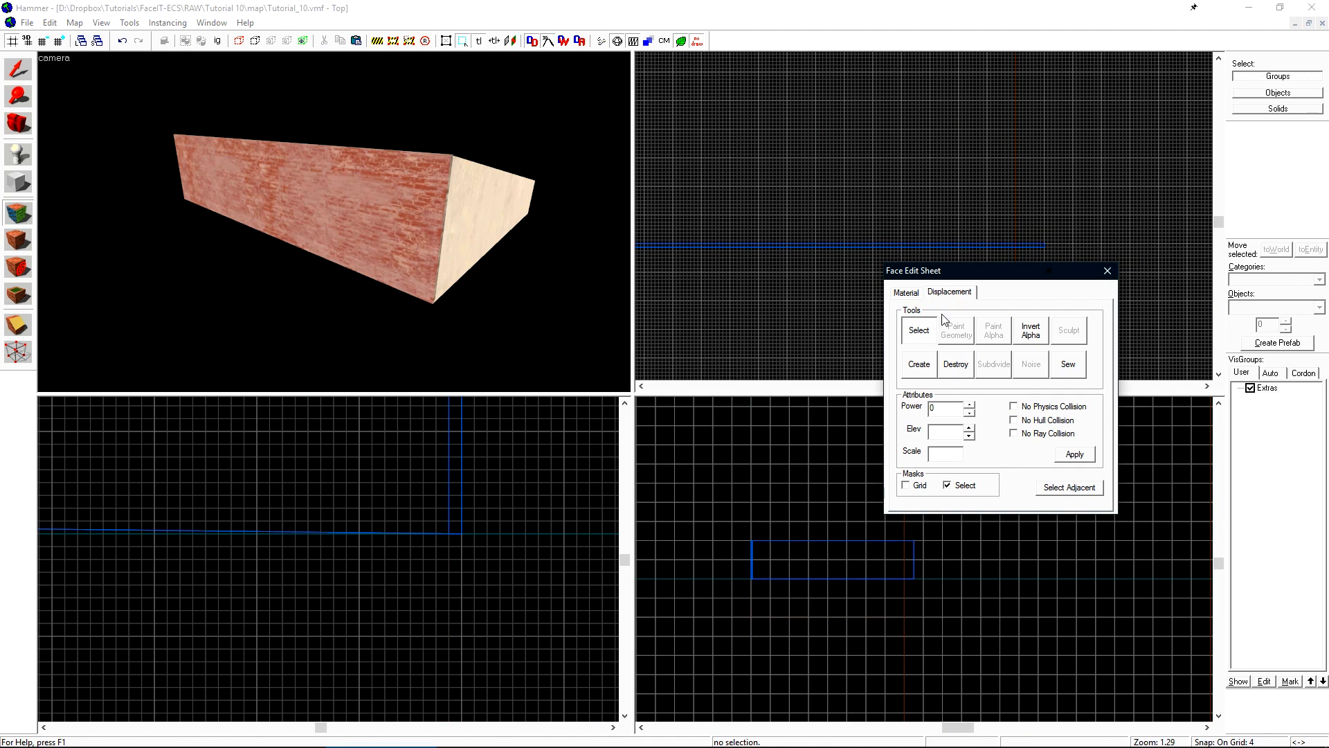
{"action": "left_click", "coordinate": [915, 365]}
{"action": "left_click", "coordinate": [979, 405]}
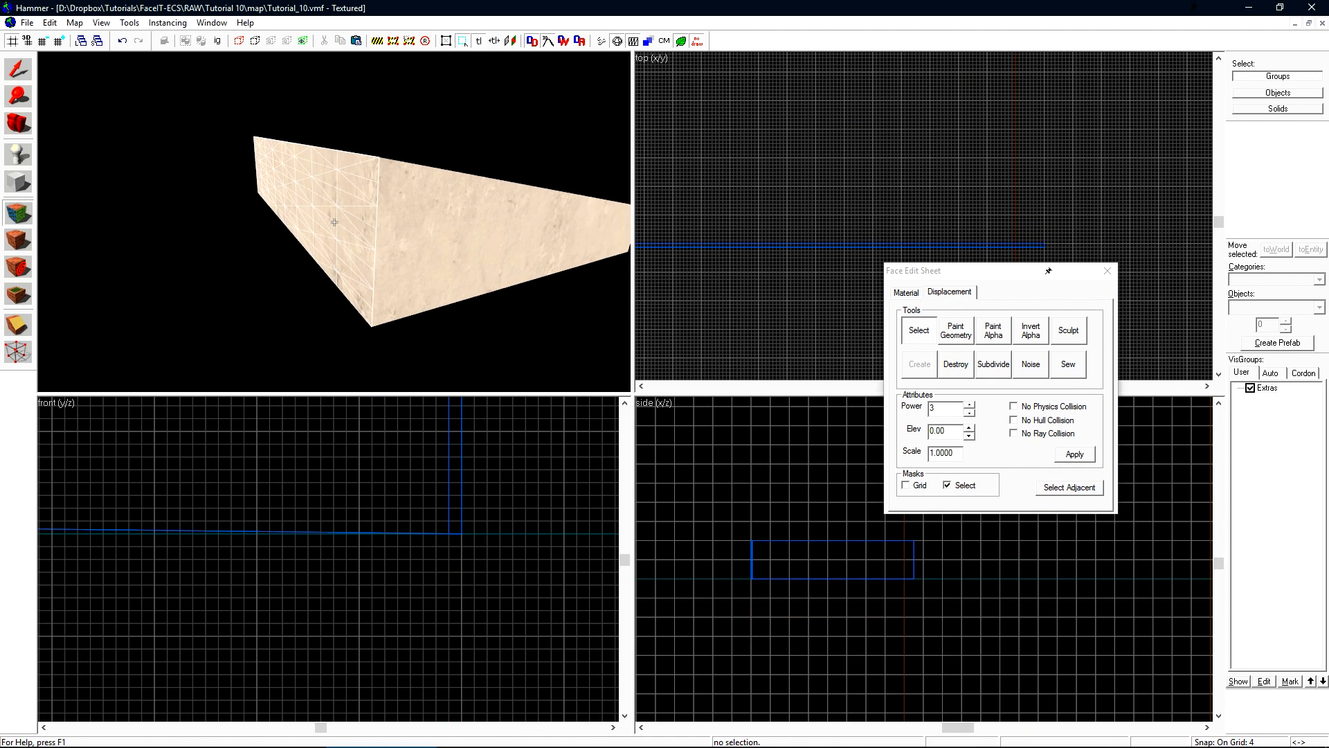
Examine the vertices where the paved-side wall and the adjoining side wall meet at the corner.
{"action": "key", "text": "shift+s"}
{"action": "left_click", "coordinate": [354, 203]}
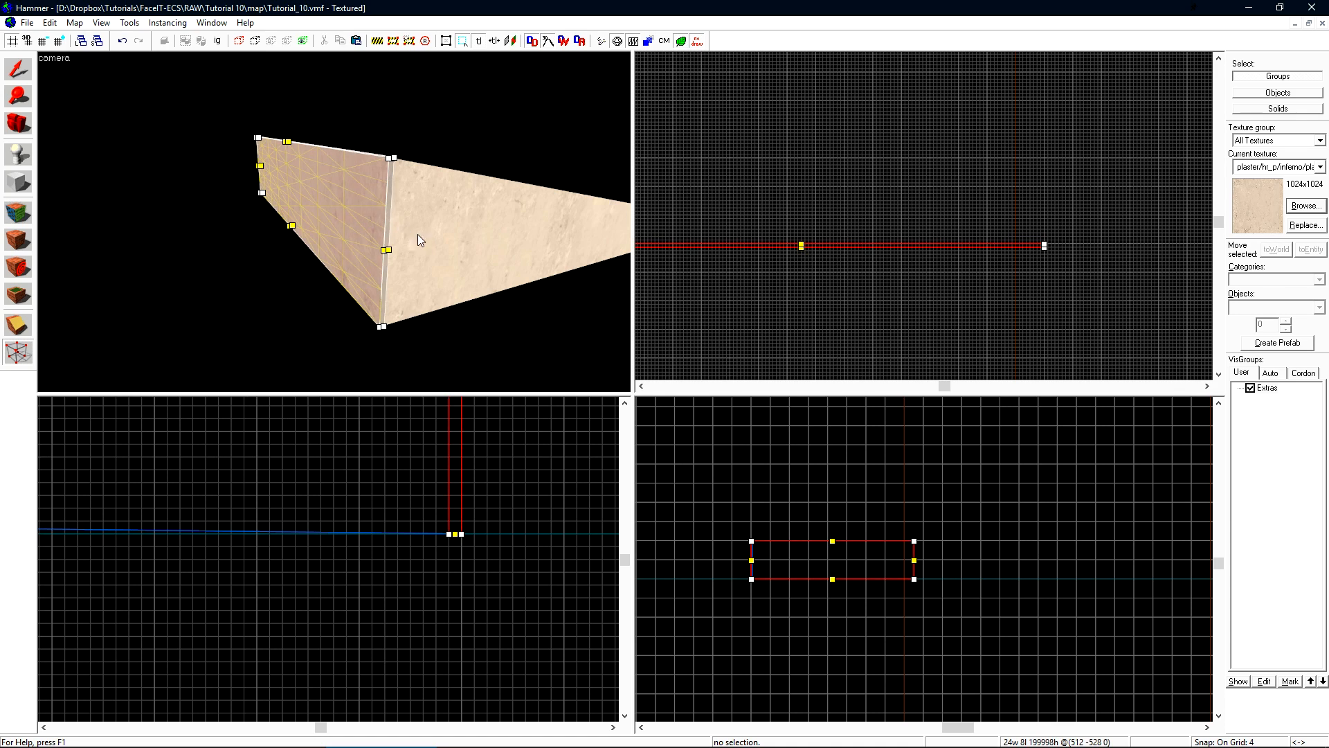
{"action": "left_click", "coordinate": [429, 217], "text": "ctrl"}
{"action": "key", "text": "z"}
{"action": "key", "text": "w"}
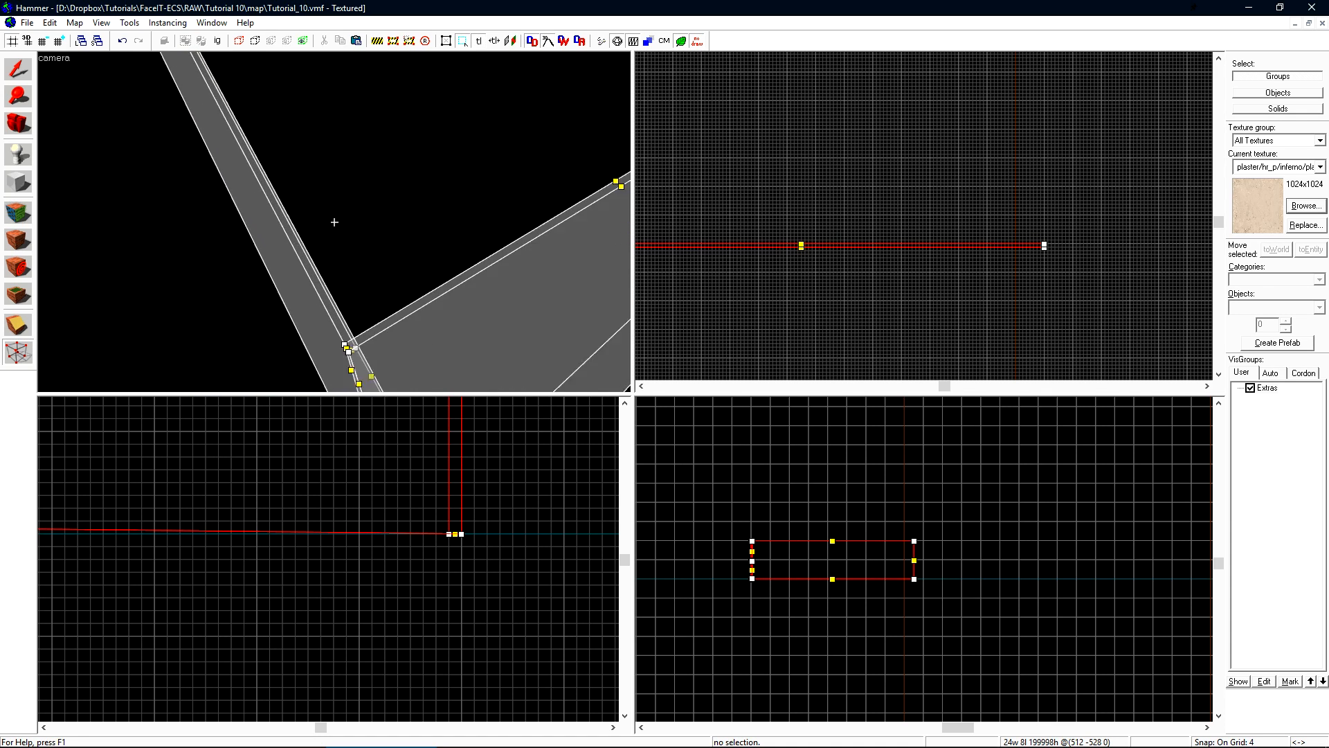
{"action": "key", "text": "s"}
{"action": "key", "text": "z"}
{"action": "key", "text": "shift+s"}
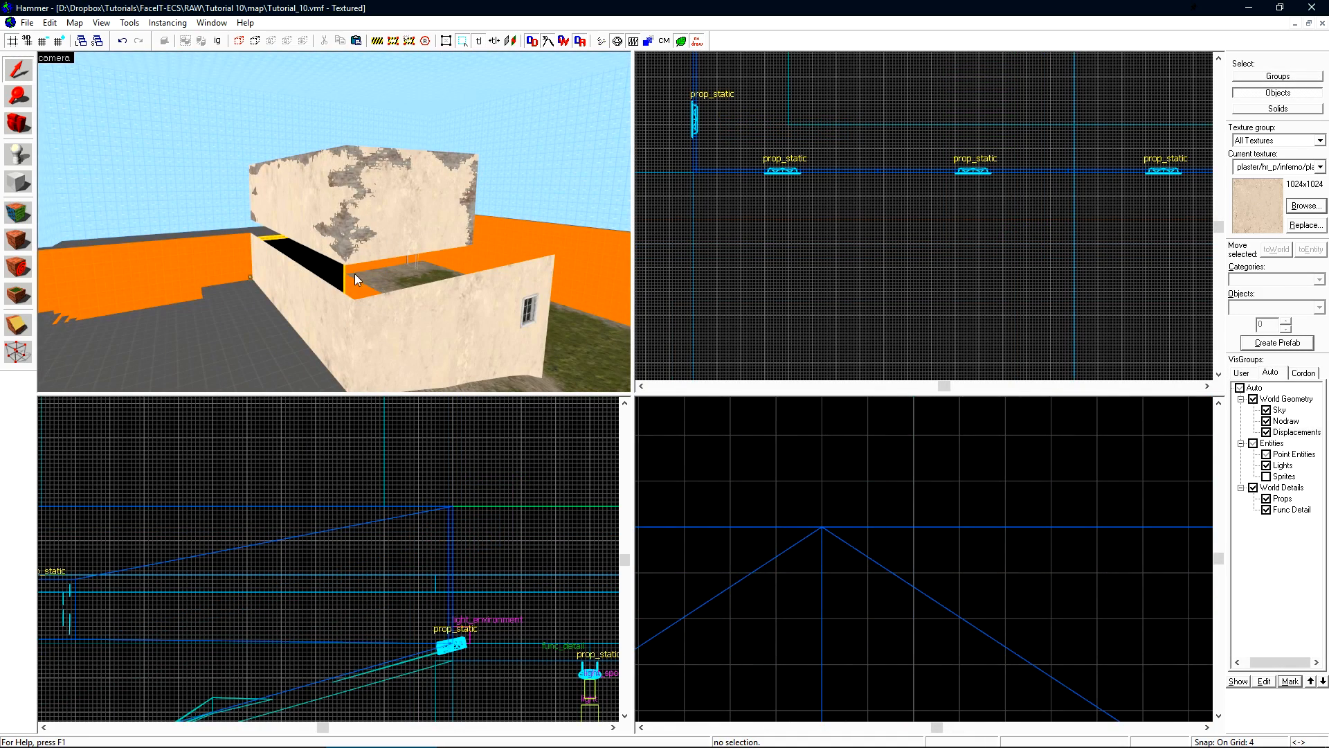
Cover the lower walls with a 768 × 448 × 4 unit plaster displacement as the roof.
{"action": "left_click", "coordinate": [338, 319]}
{"action": "left_click_drag", "start_coordinate": [450, 514], "coordinate": [317, 513]}
{"action": "key", "text": "ctrl+e"}
{"action": "left_click_drag", "start_coordinate": [963, 198], "coordinate": [1071, 366]}
{"action": "scroll", "coordinate": [1045, 313], "scroll_direction": "up", "scroll_amount": 10}
{"action": "key", "text": "z"}
{"action": "key", "text": "w"}
{"action": "key", "text": "a"}
{"action": "key", "text": "d"}
{"action": "key", "text": "z"}
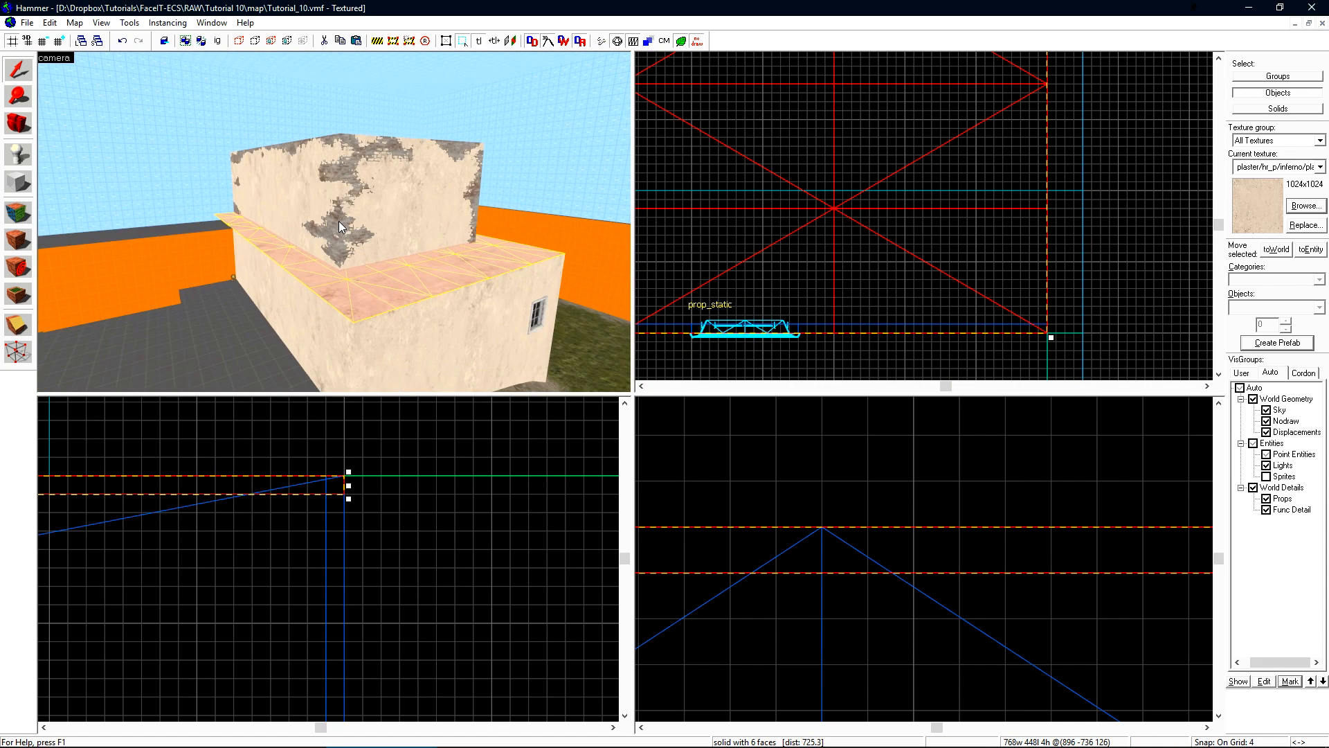
Delete the old plaster-and-brick displacement block floating above the new building.
{"action": "left_click", "coordinate": [362, 214]}
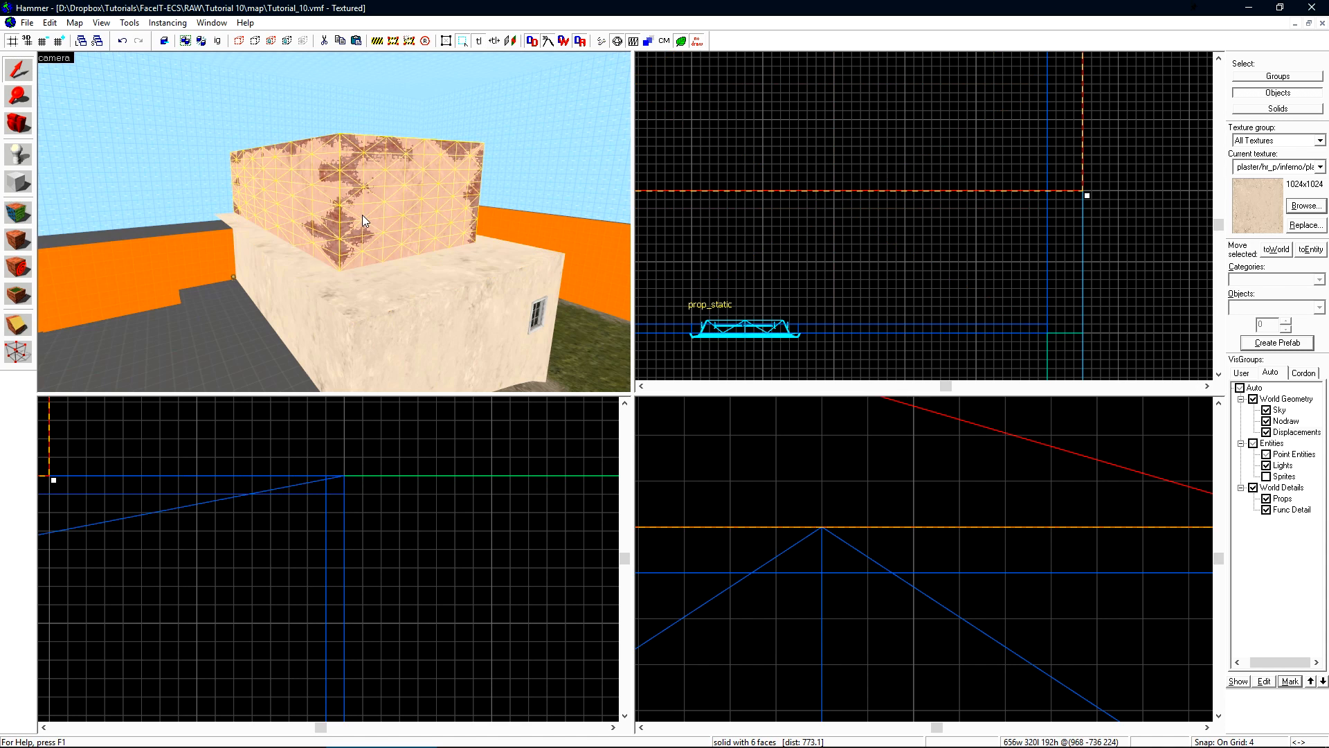
{"action": "key", "text": "Delete"}
{"action": "key", "text": "a"}
{"action": "key", "text": "s"}
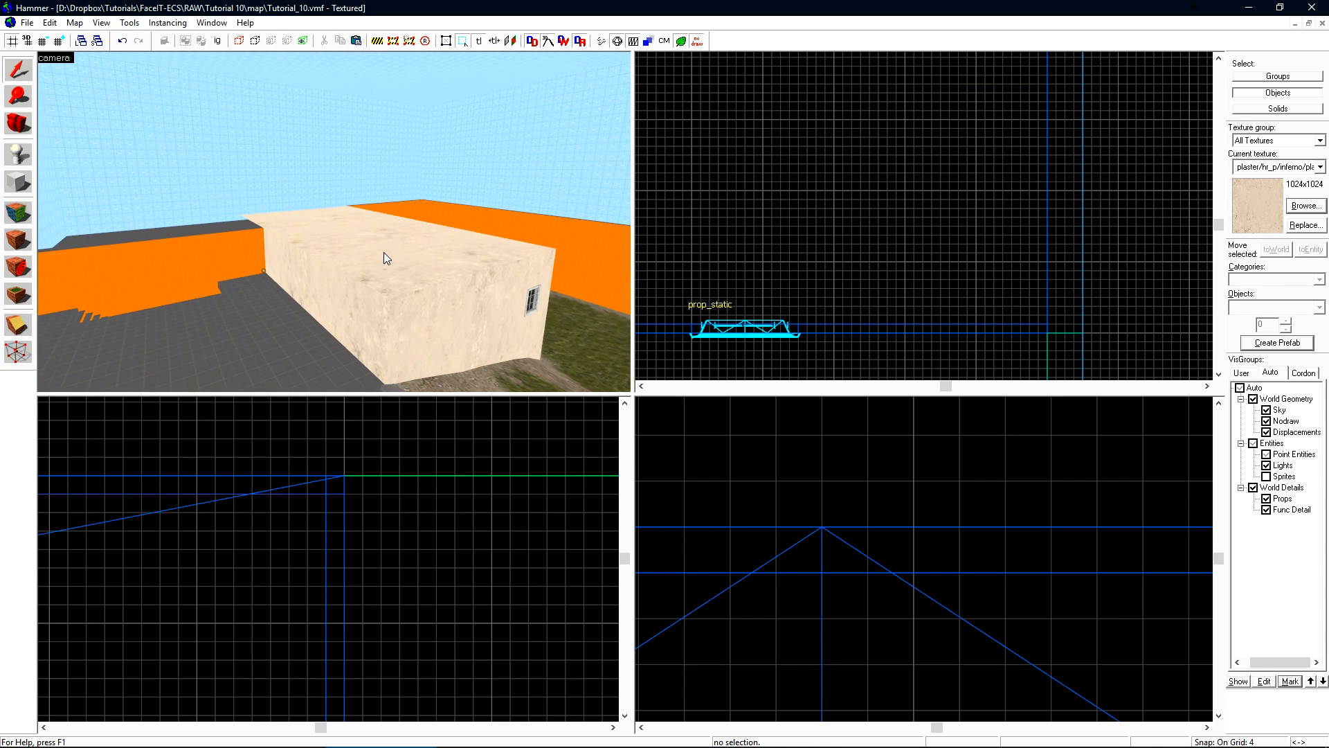
Select every displacement in the map through the automatic Displacements visgroup and hide all other objects.
{"action": "left_click", "coordinate": [1299, 433]}
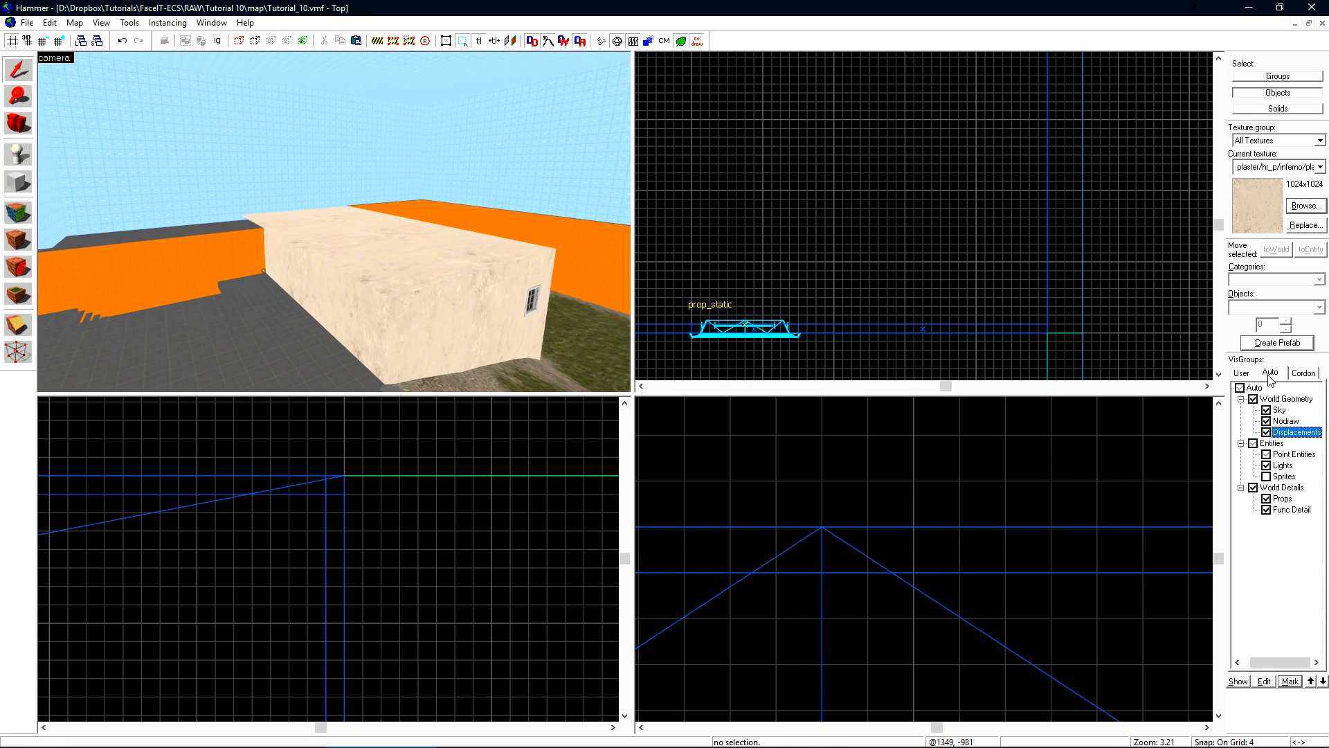
{"action": "left_click", "coordinate": [1290, 681]}
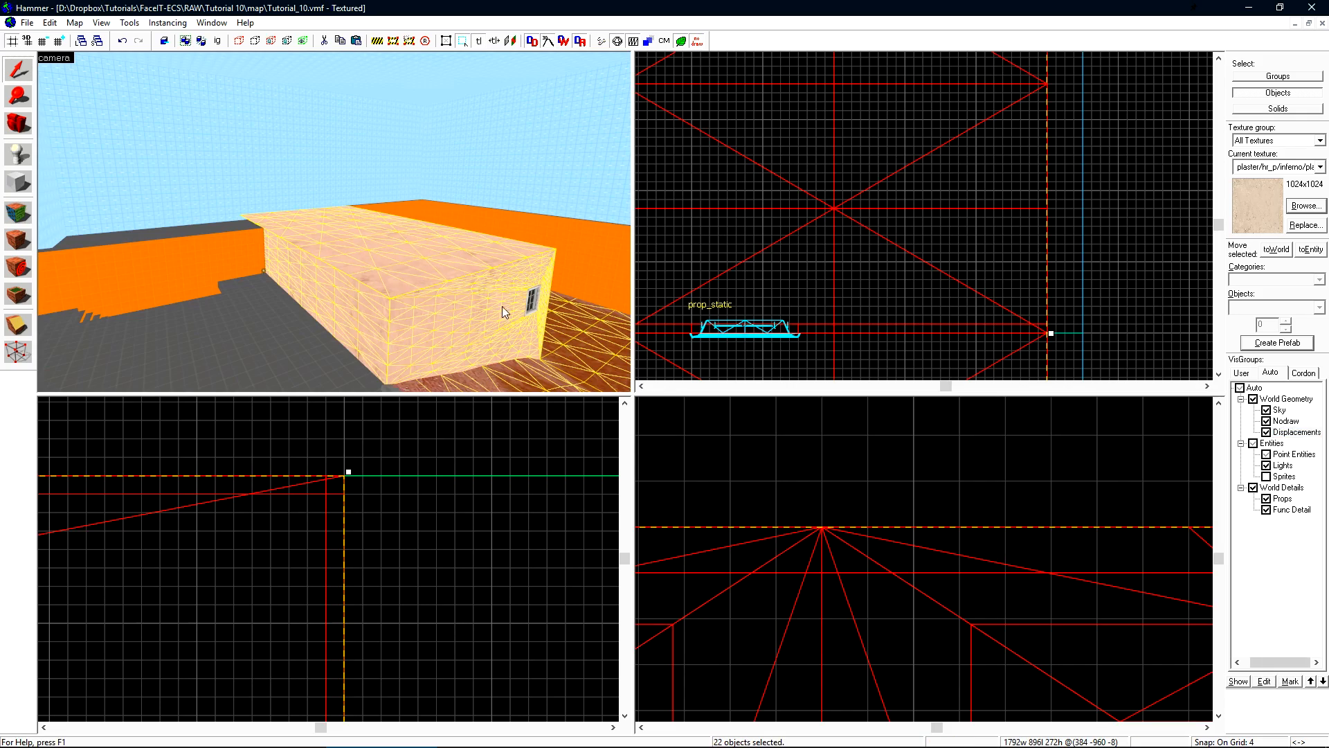
{"action": "key", "text": "h"}
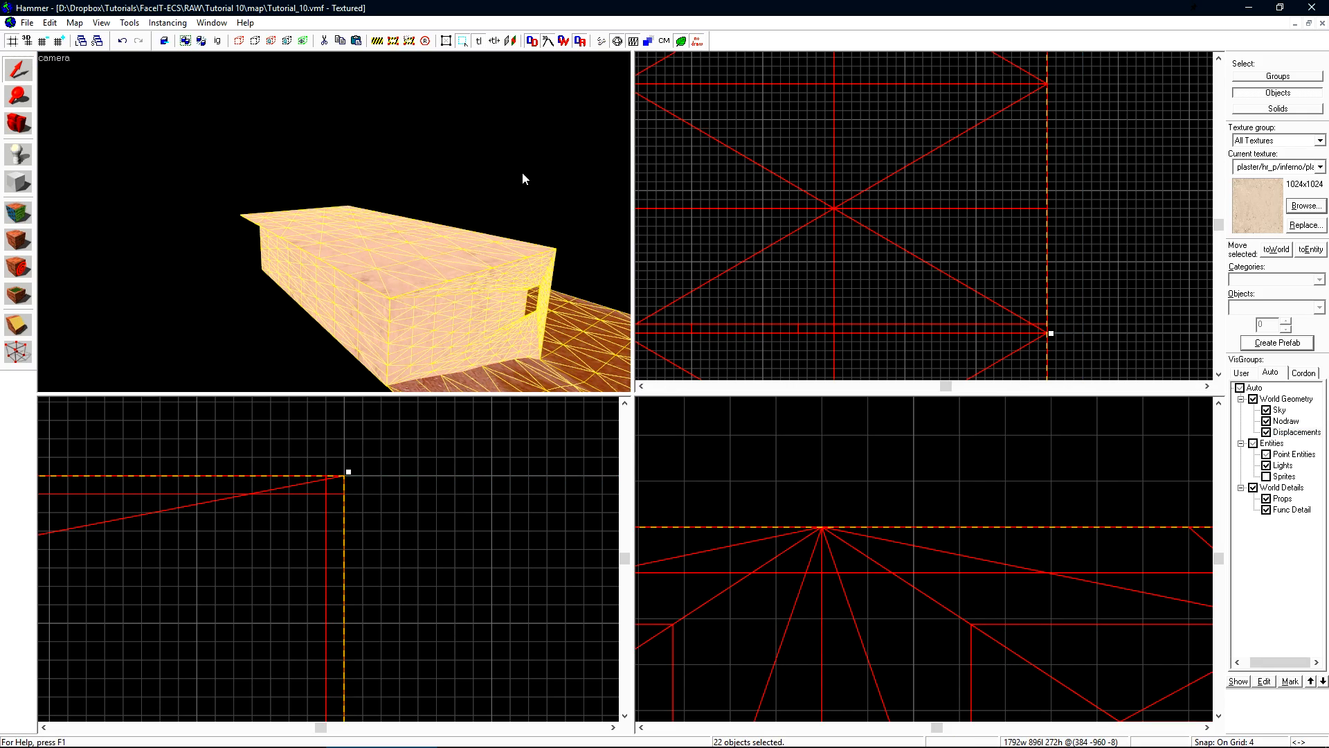
Find the concrete/hr_c/hr_concrete_roof_001 texture among the roof textures and apply it to the top of the roof displacement.
{"action": "key", "text": "shift+a"}
{"action": "left_click", "coordinate": [983, 442]}
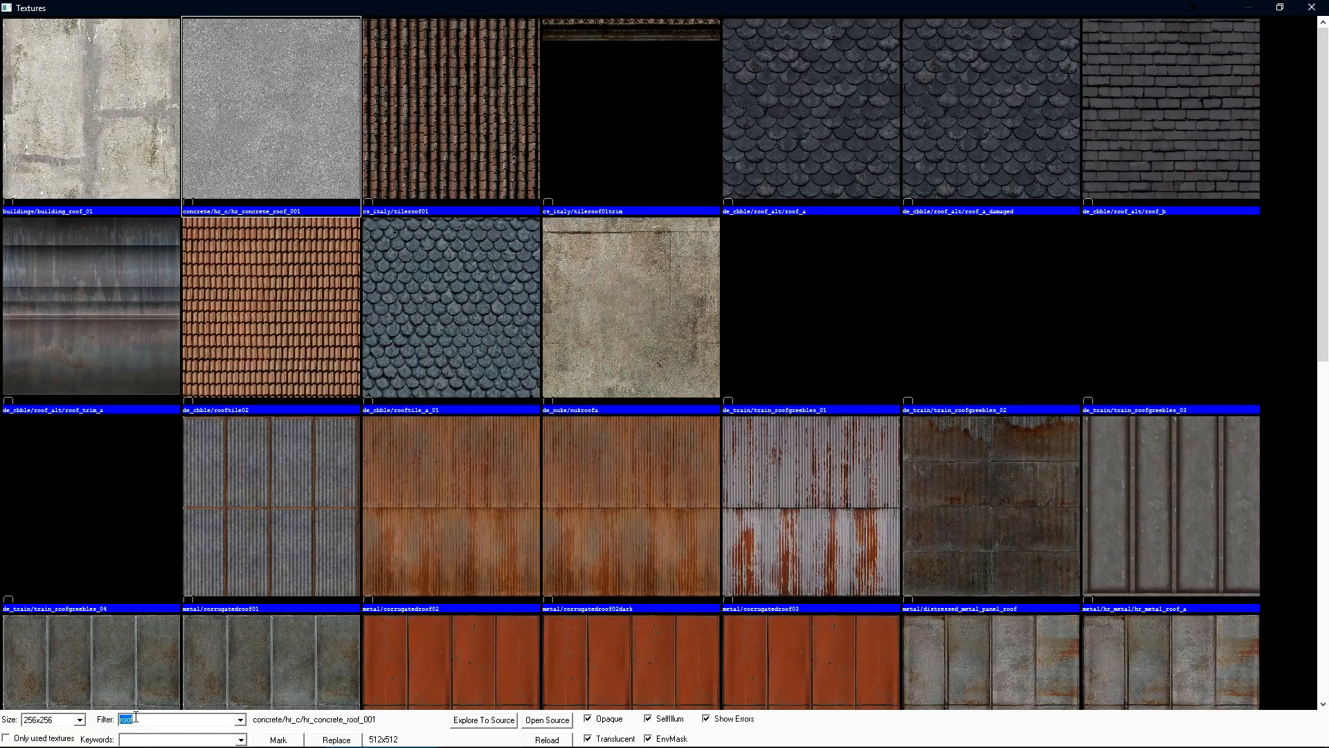
{"action": "double_click", "coordinate": [231, 155]}
{"action": "right_click", "coordinate": [432, 243]}
{"action": "key", "text": "shift+s"}
{"action": "left_click", "coordinate": [374, 204]}
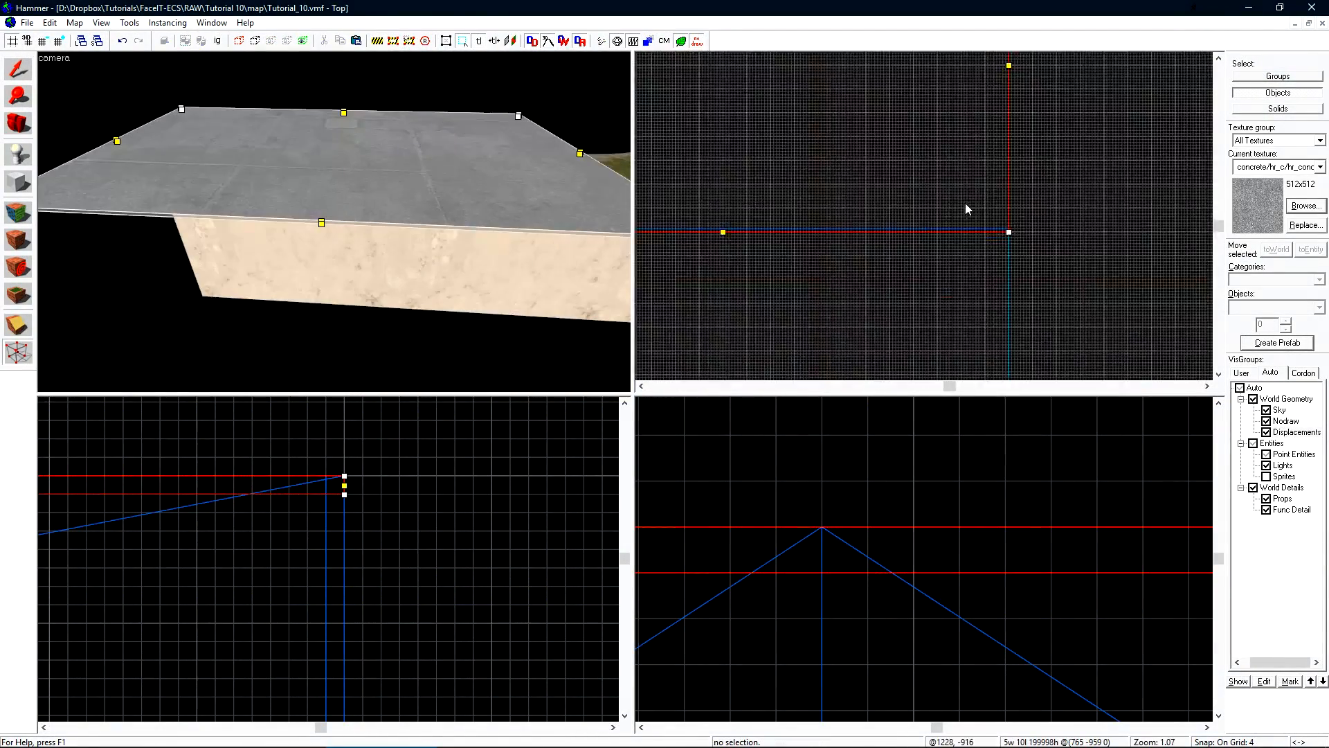
Examine the roof displacement's corner and edge-midpoint vertices in vertex editing.
{"action": "scroll", "coordinate": [900, 208], "scroll_direction": "down", "scroll_amount": 2}
{"action": "scroll", "coordinate": [921, 227], "scroll_direction": "up", "scroll_amount": 2}
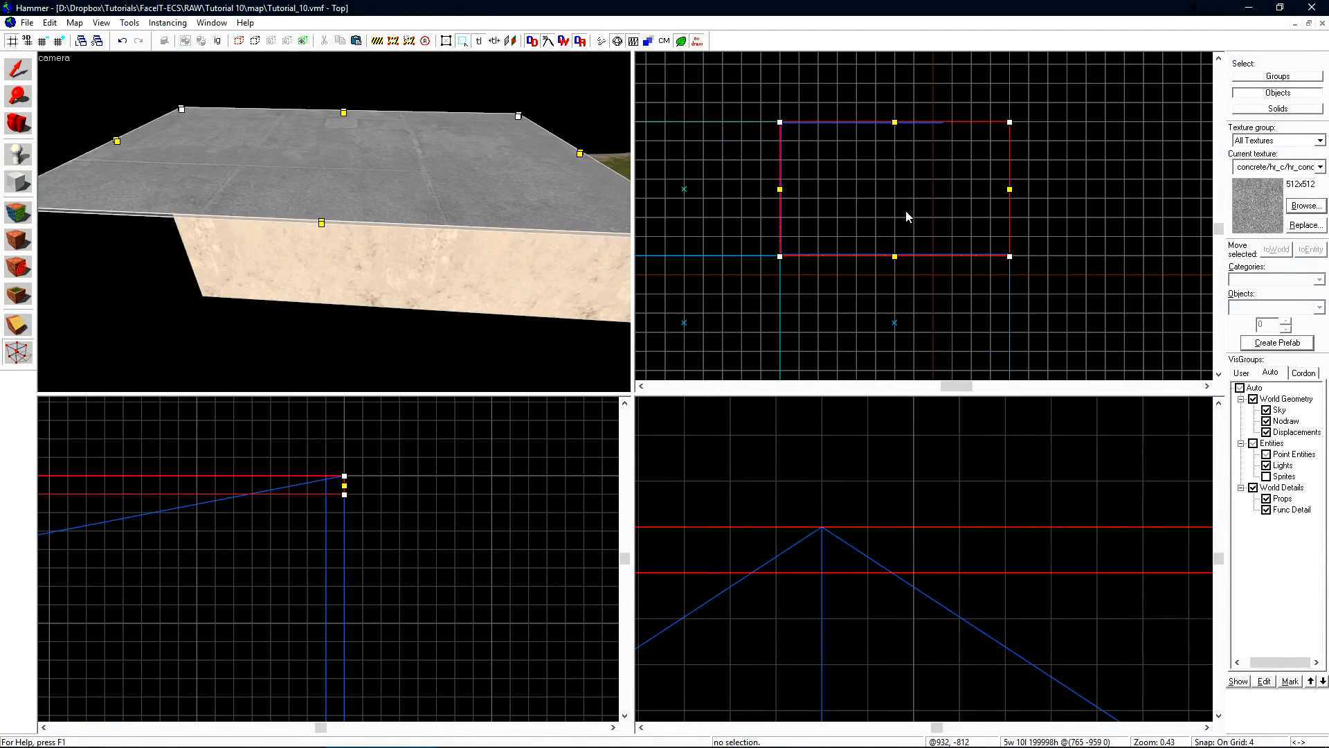
{"action": "left_click_drag", "start_coordinate": [742, 97], "coordinate": [796, 134]}
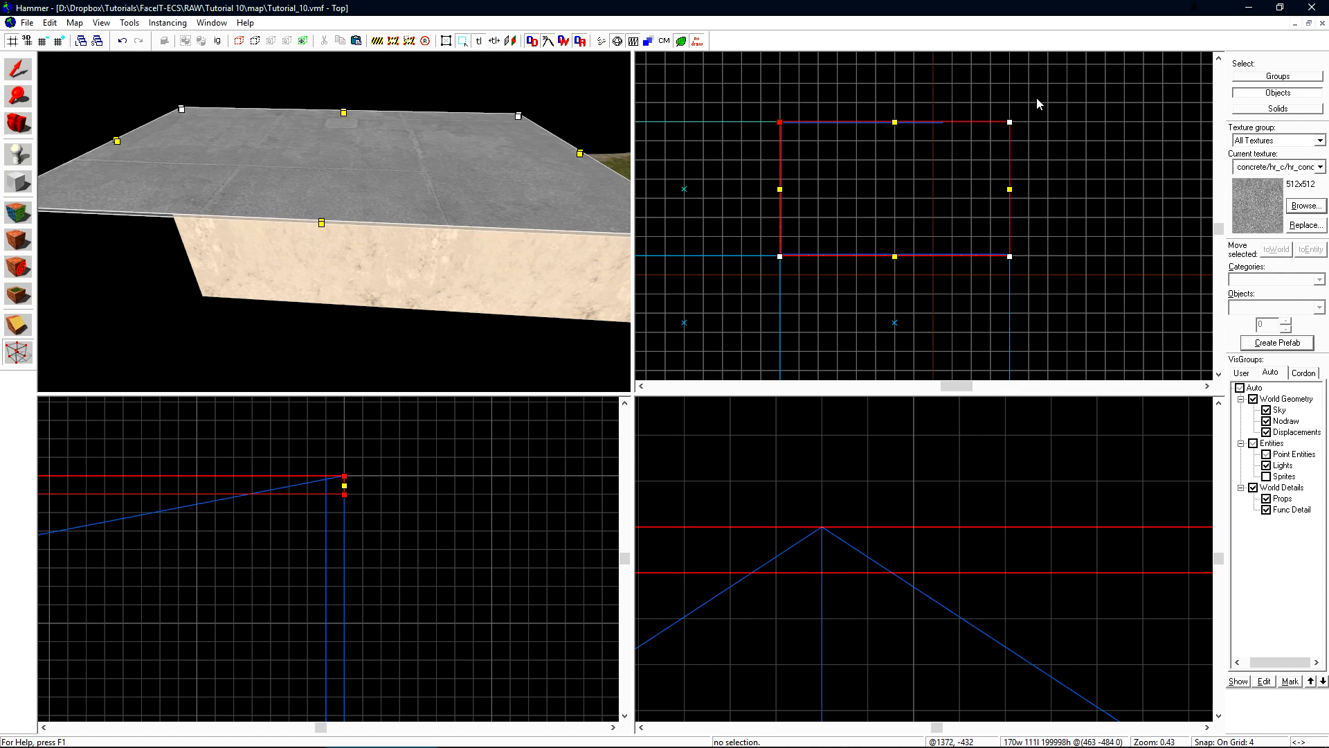
{"action": "left_click_drag", "start_coordinate": [891, 101], "coordinate": [919, 142]}
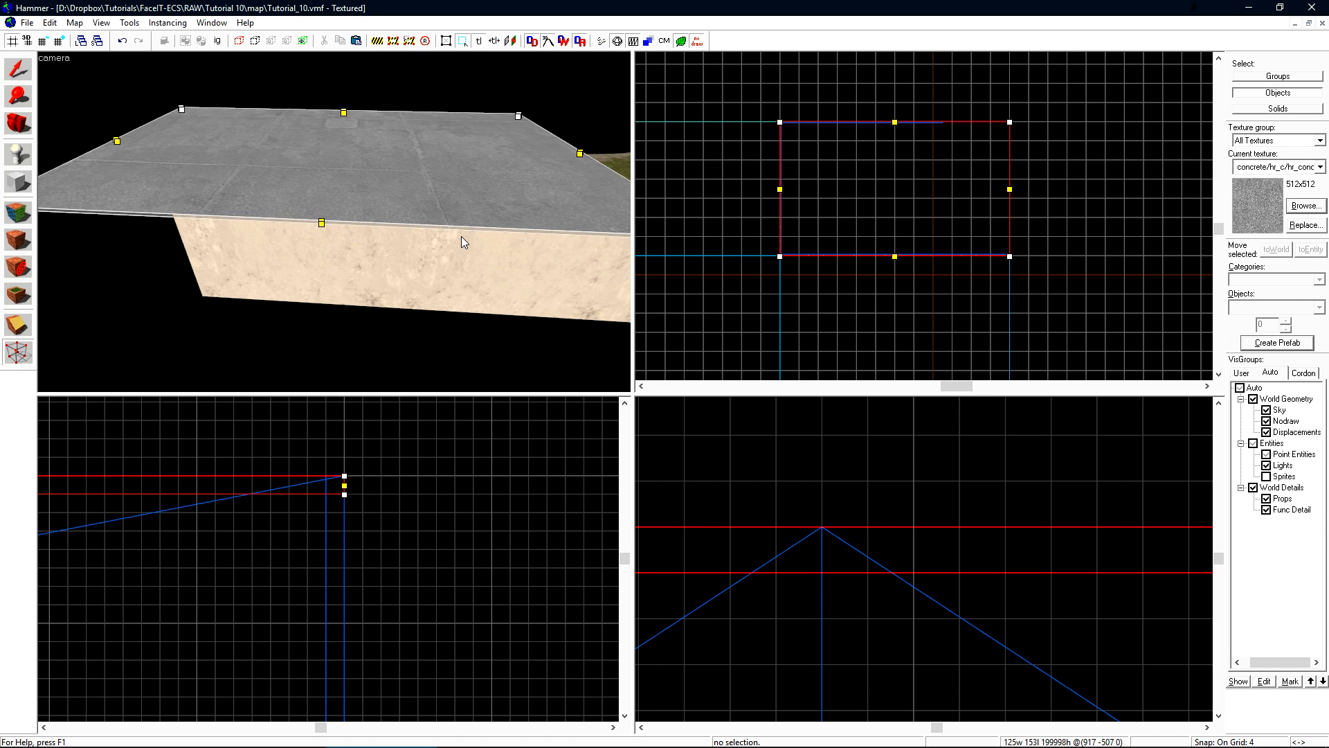
{"action": "key", "text": "shift+s"}
Clip the roof displacement into two halves across its 768-unit length, keeping both pieces.
{"action": "scroll", "coordinate": [897, 141], "scroll_direction": "up", "scroll_amount": 8}
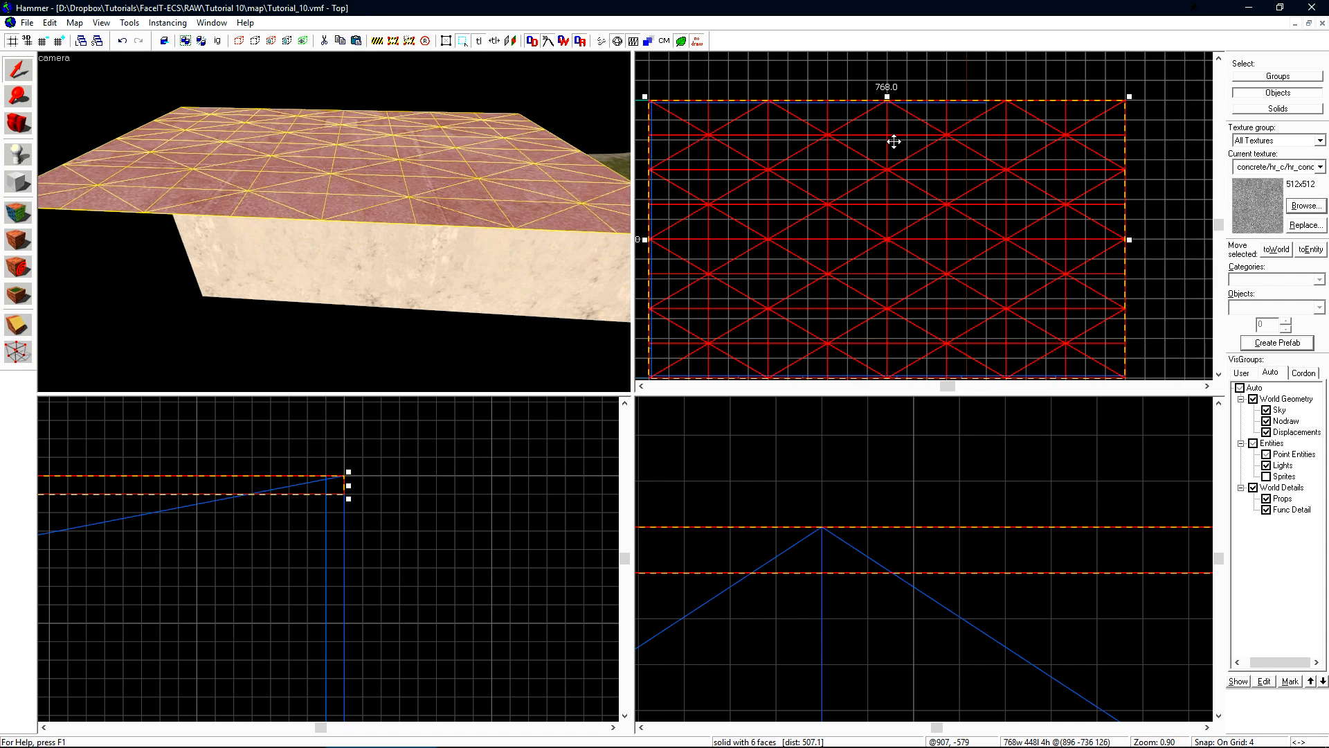
{"action": "key", "text": "shift+v"}
{"action": "key", "text": "shift+x"}
{"action": "left_click_drag", "start_coordinate": [882, 111], "coordinate": [885, 126]}
{"action": "scroll", "coordinate": [890, 138], "scroll_direction": "down", "scroll_amount": 5}
{"action": "key", "text": "Return"}
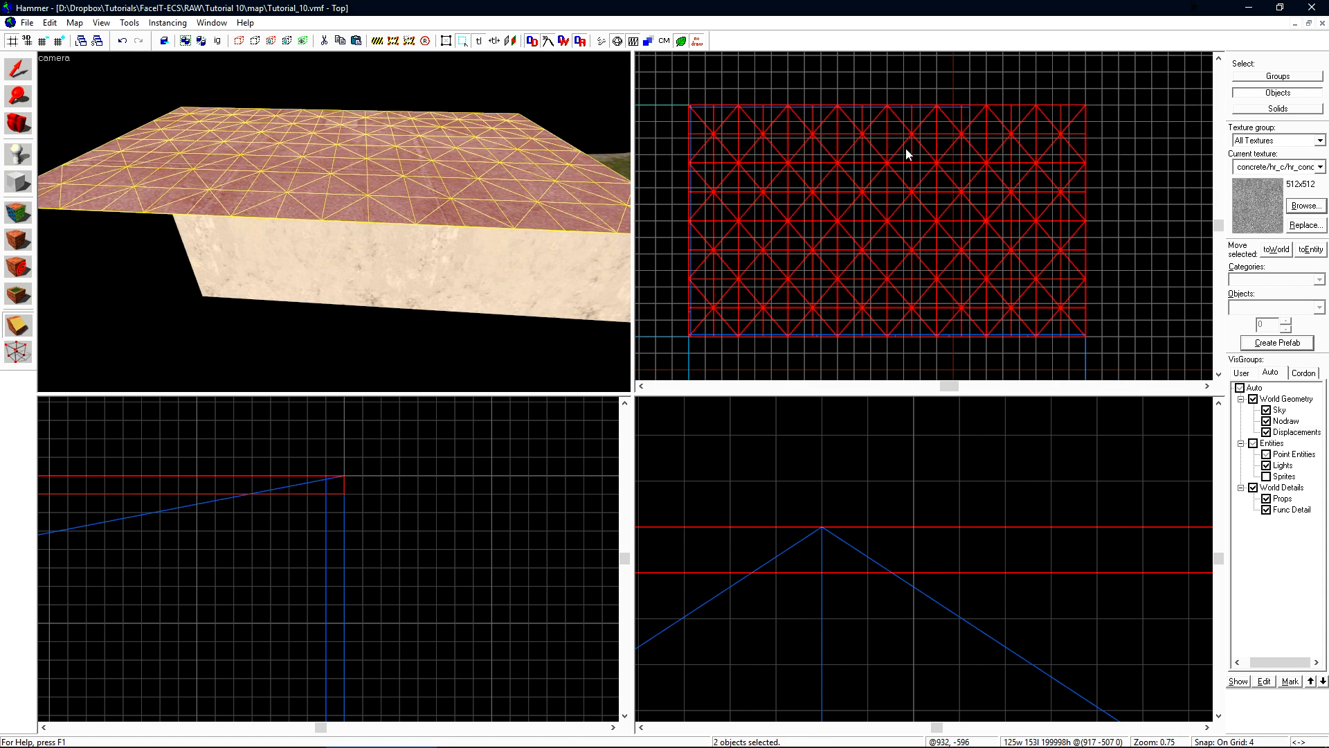
Move the roof split's end vertices along the windowless wall's edge to that wall's top end corner.
{"action": "key", "text": "shift+v"}
{"action": "key", "text": "w"}
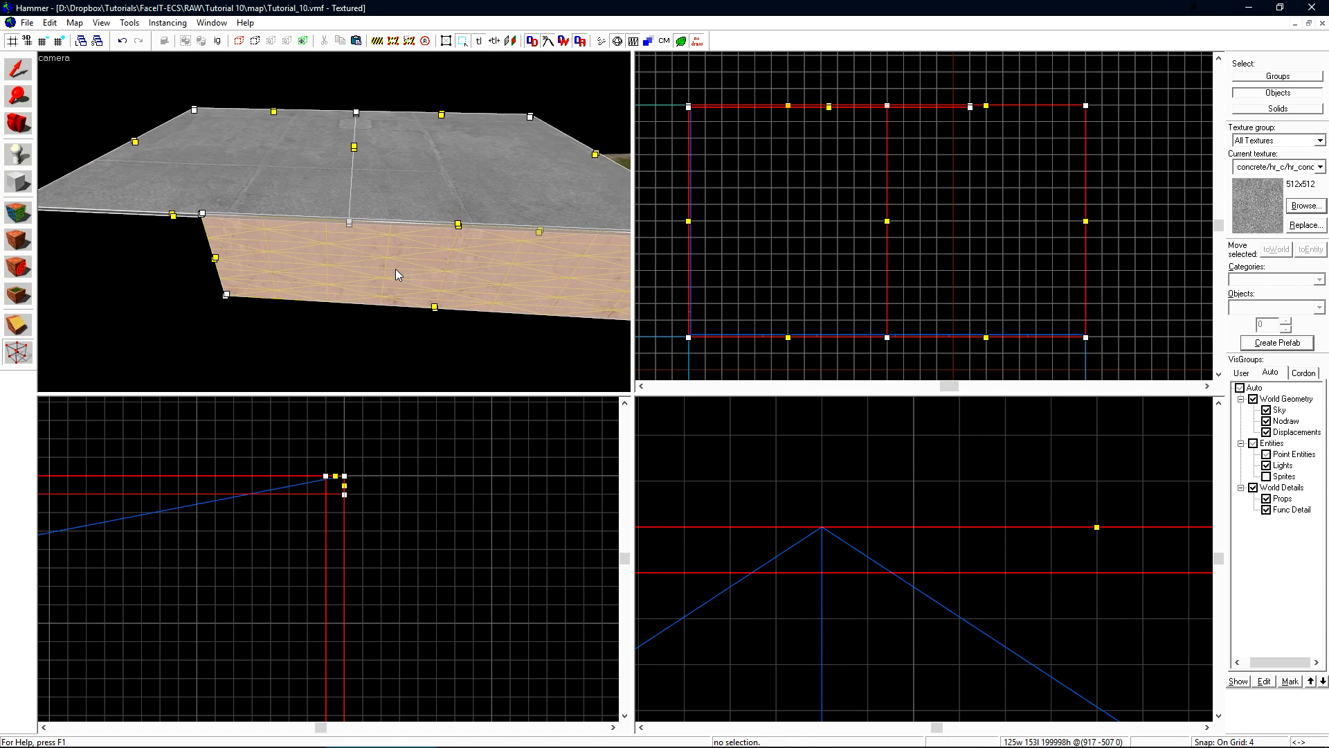
{"action": "key", "text": "a"}
{"action": "key", "text": "d"}
{"action": "left_click_drag", "start_coordinate": [873, 97], "coordinate": [1072, 135]}
{"action": "scroll", "coordinate": [891, 87], "scroll_direction": "up", "scroll_amount": 4}
{"action": "scroll", "coordinate": [1053, 134], "scroll_direction": "up", "scroll_amount": 4}
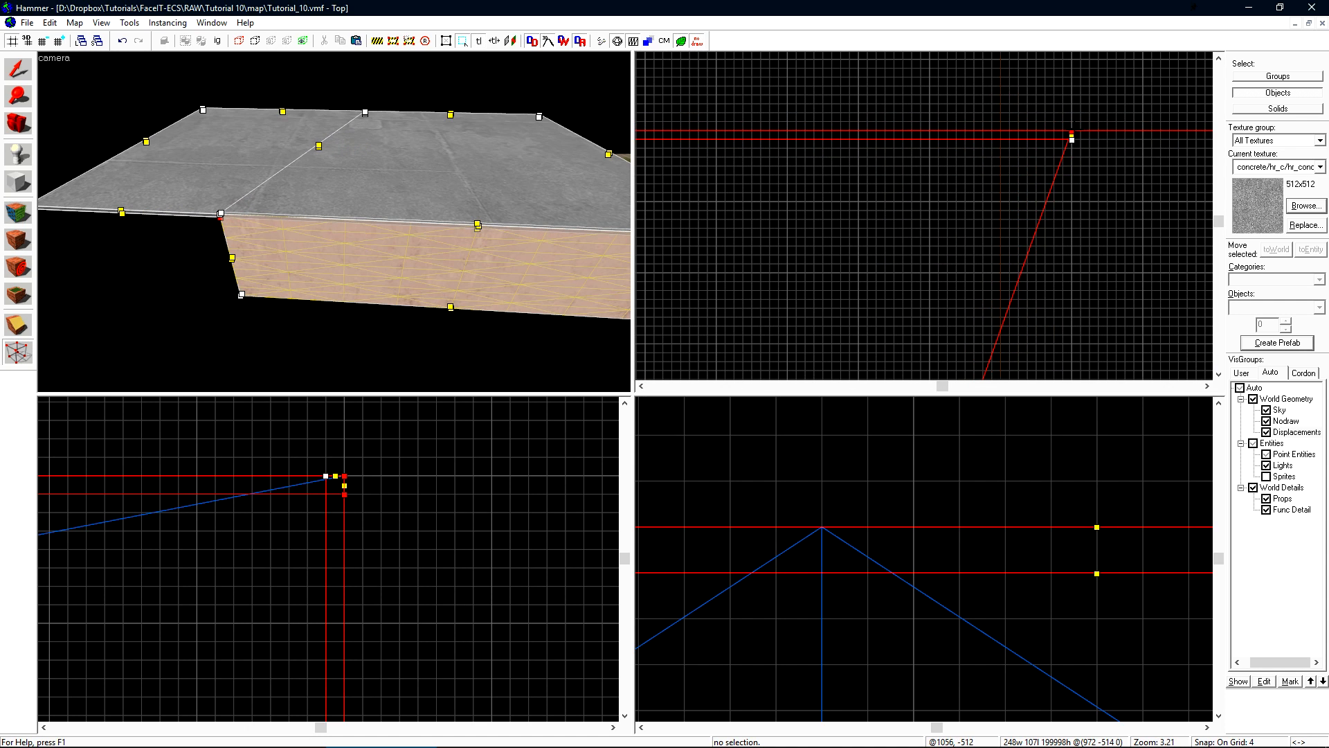
Examine how the larger roof piece meets the windowless wall and the adjoining side wall at their corners.
{"action": "key", "text": "w"}
{"action": "key", "text": "a"}
{"action": "key", "text": "shift+s"}
{"action": "key", "text": "s"}
{"action": "key", "text": "d"}
{"action": "key", "text": "w"}
{"action": "left_click", "coordinate": [351, 234]}
{"action": "left_click", "coordinate": [350, 234], "text": "ctrl"}
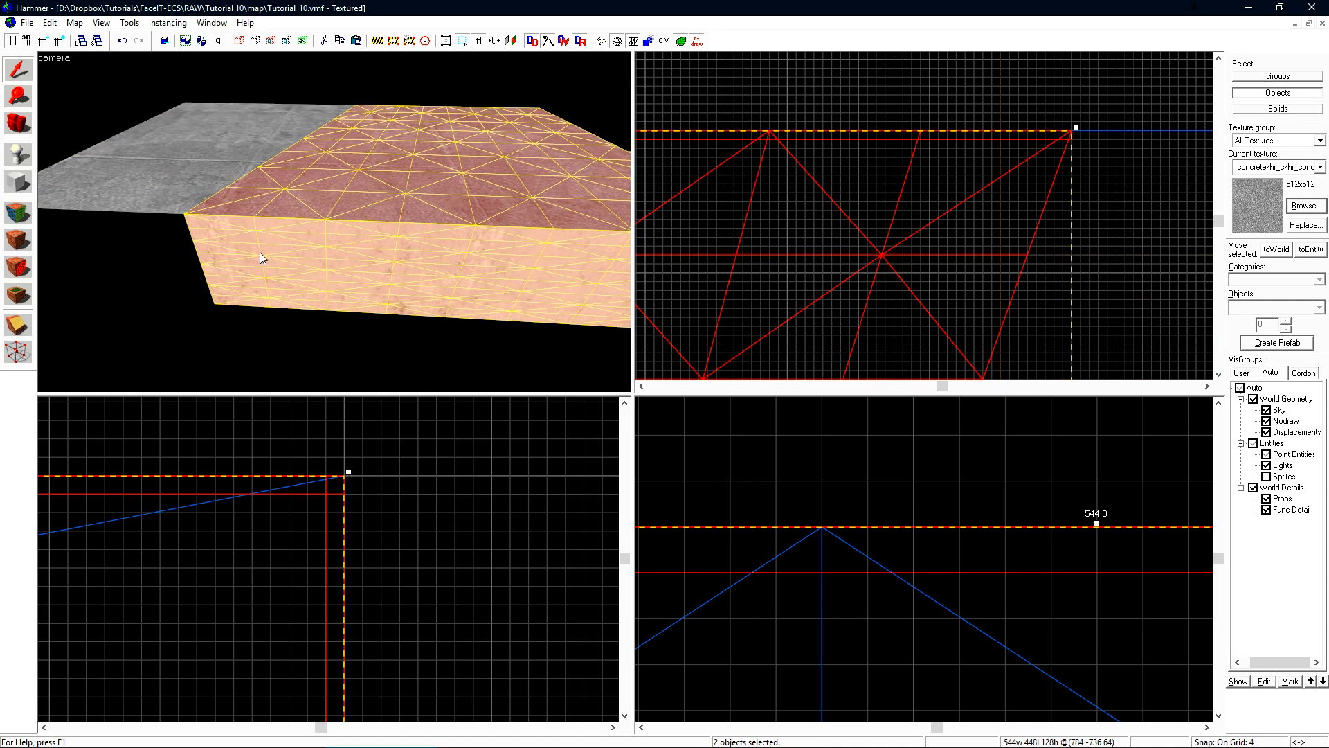
{"action": "key", "text": "d"}
{"action": "key", "text": "z"}
{"action": "key", "text": "w"}
{"action": "key", "text": "z"}
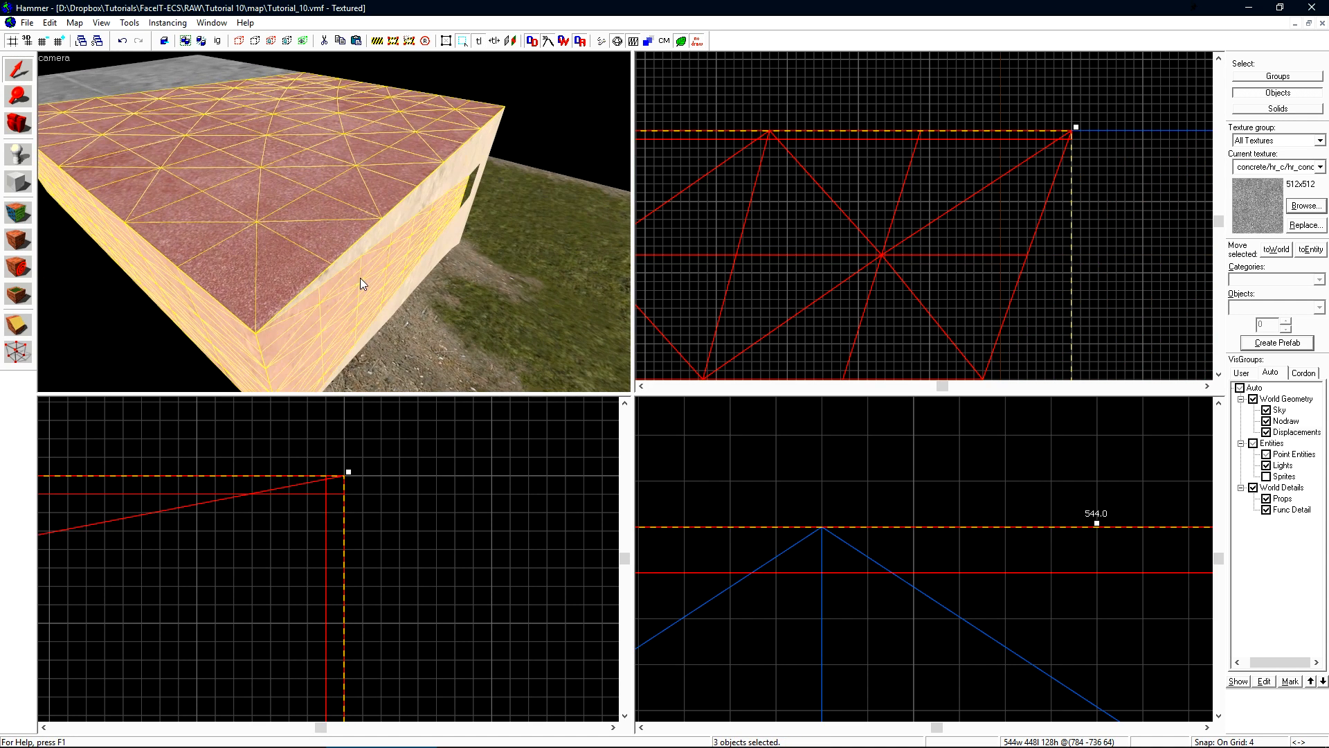
{"action": "left_click", "coordinate": [468, 148]}
{"action": "left_click", "coordinate": [330, 187], "text": "ctrl"}
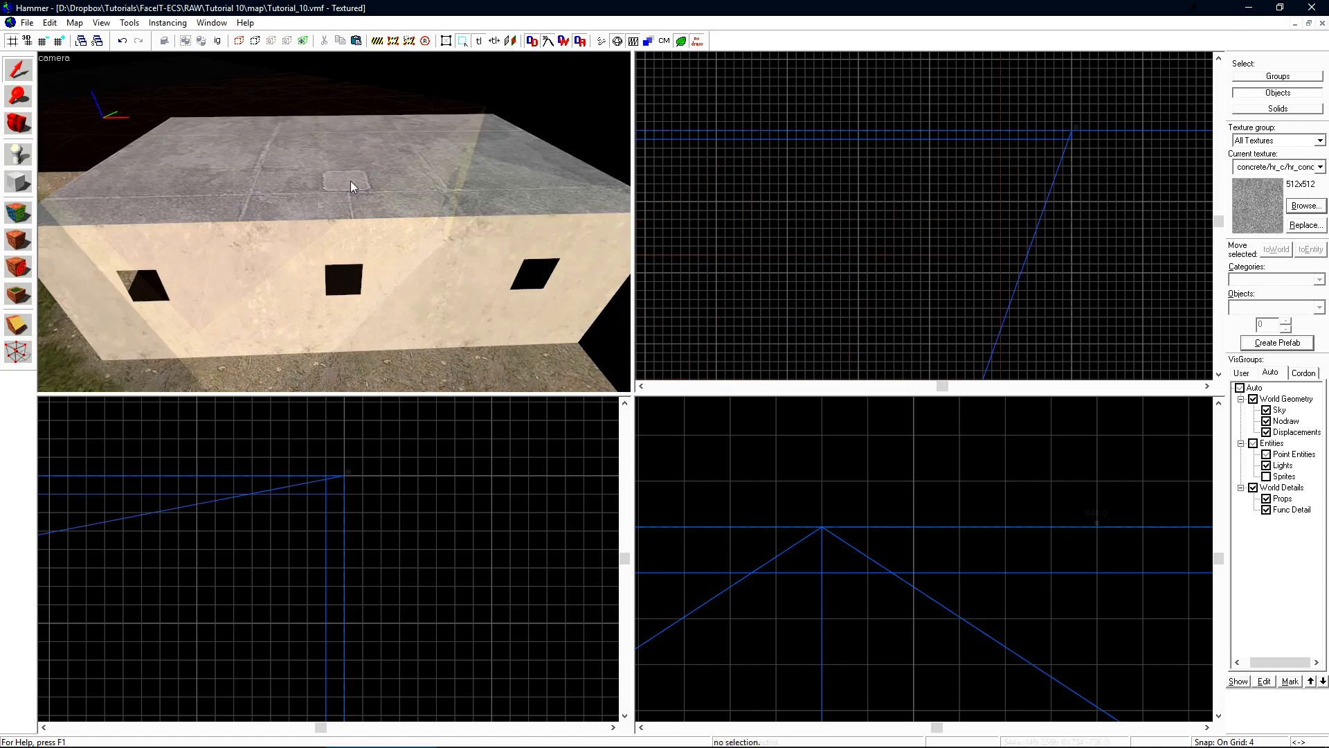
{"action": "left_click", "coordinate": [423, 186]}
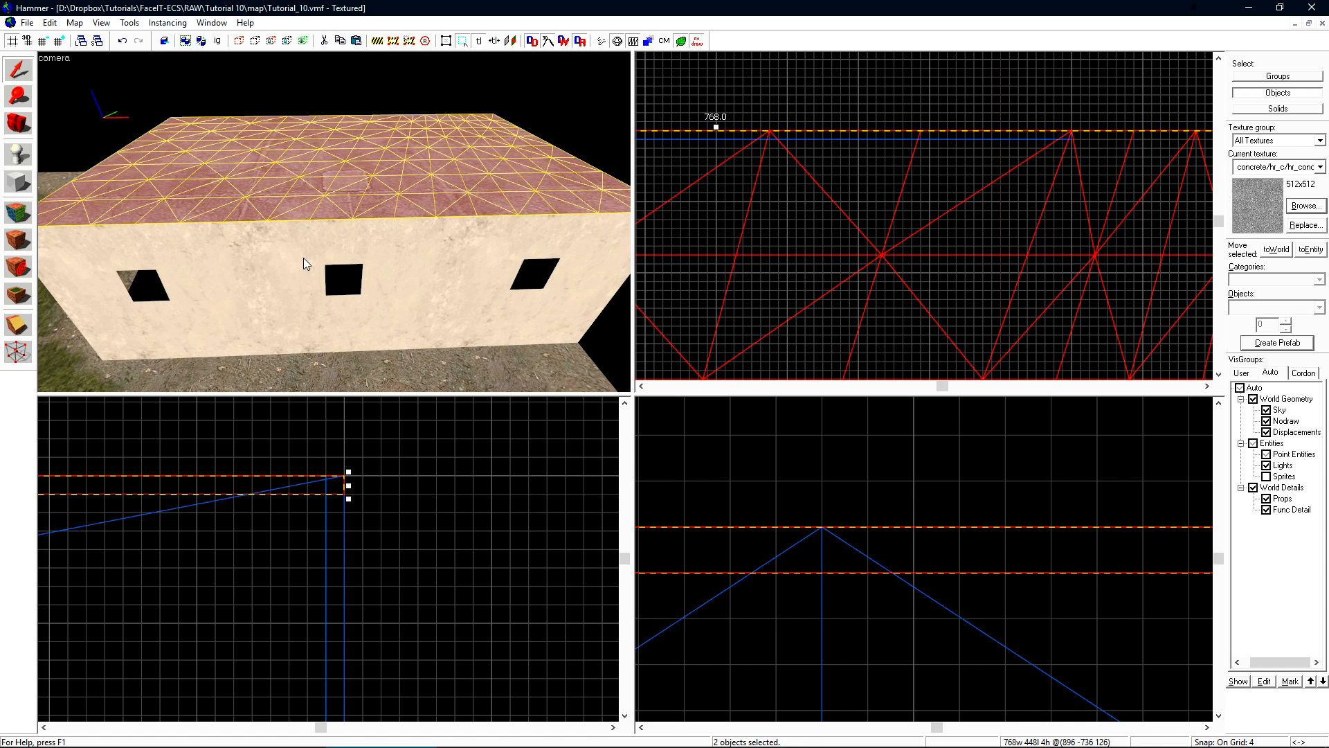
{"action": "left_click", "coordinate": [205, 237], "text": "ctrl"}
{"action": "left_click", "coordinate": [356, 230], "text": "ctrl"}
{"action": "left_click", "coordinate": [521, 226], "text": "ctrl"}
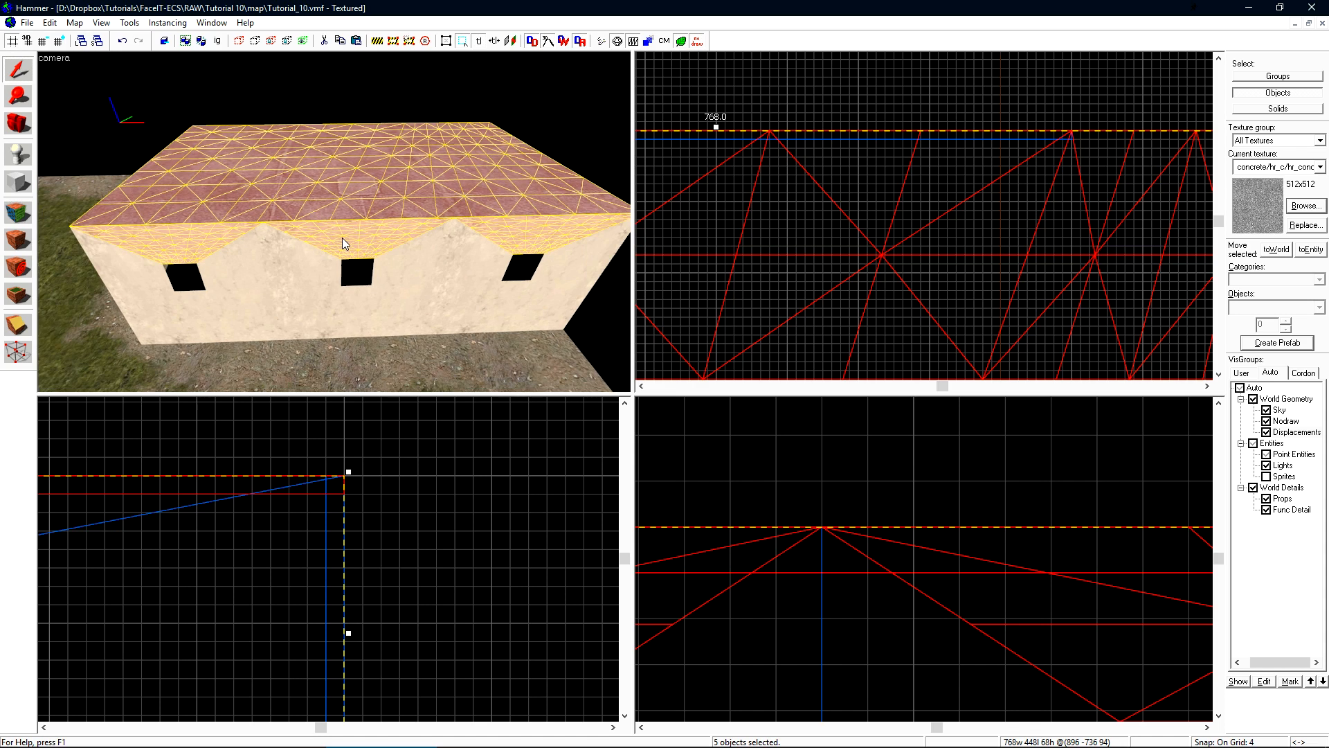
{"action": "left_click", "coordinate": [578, 132]}
Move the roof split's vertices on the three-window side to the joint between the second and third upper wall pieces.
{"action": "left_click", "coordinate": [108, 243]}
{"action": "left_click", "coordinate": [321, 242], "text": "ctrl"}
{"action": "left_click", "coordinate": [516, 235], "text": "ctrl"}
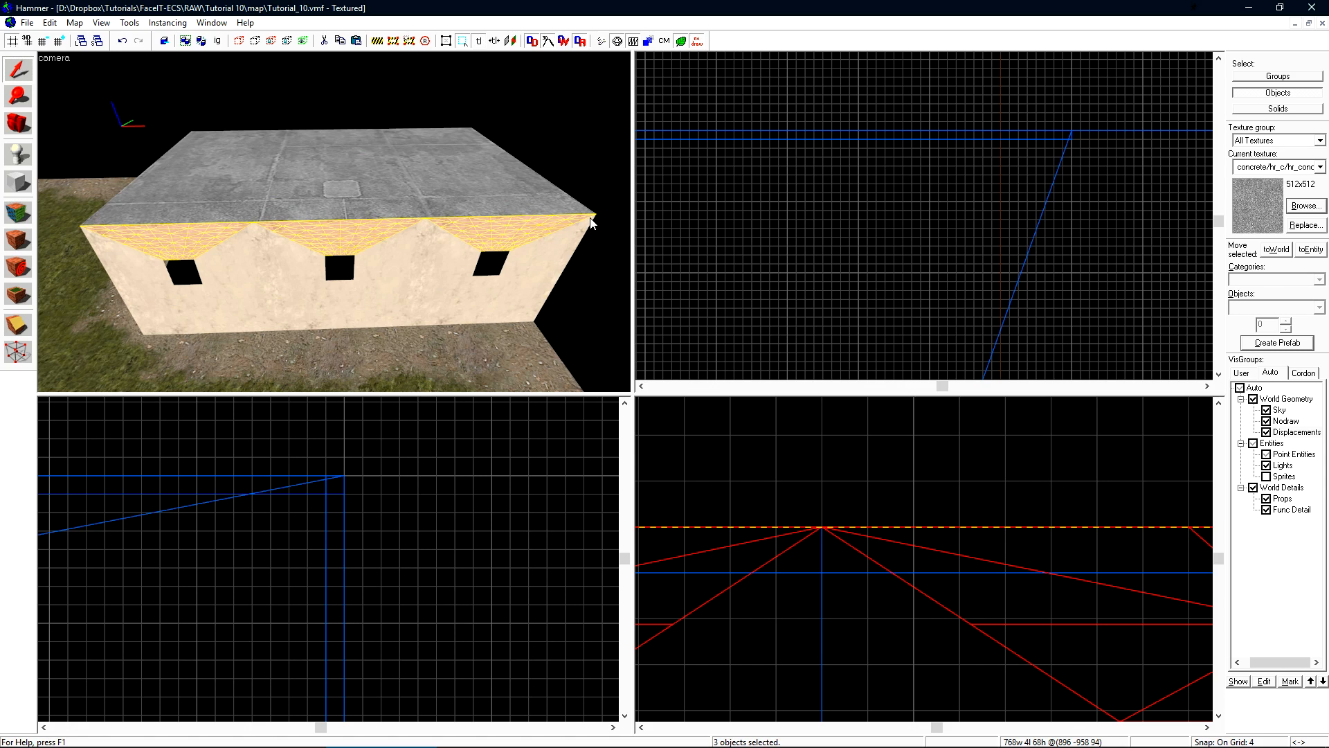
{"action": "key", "text": "Delete"}
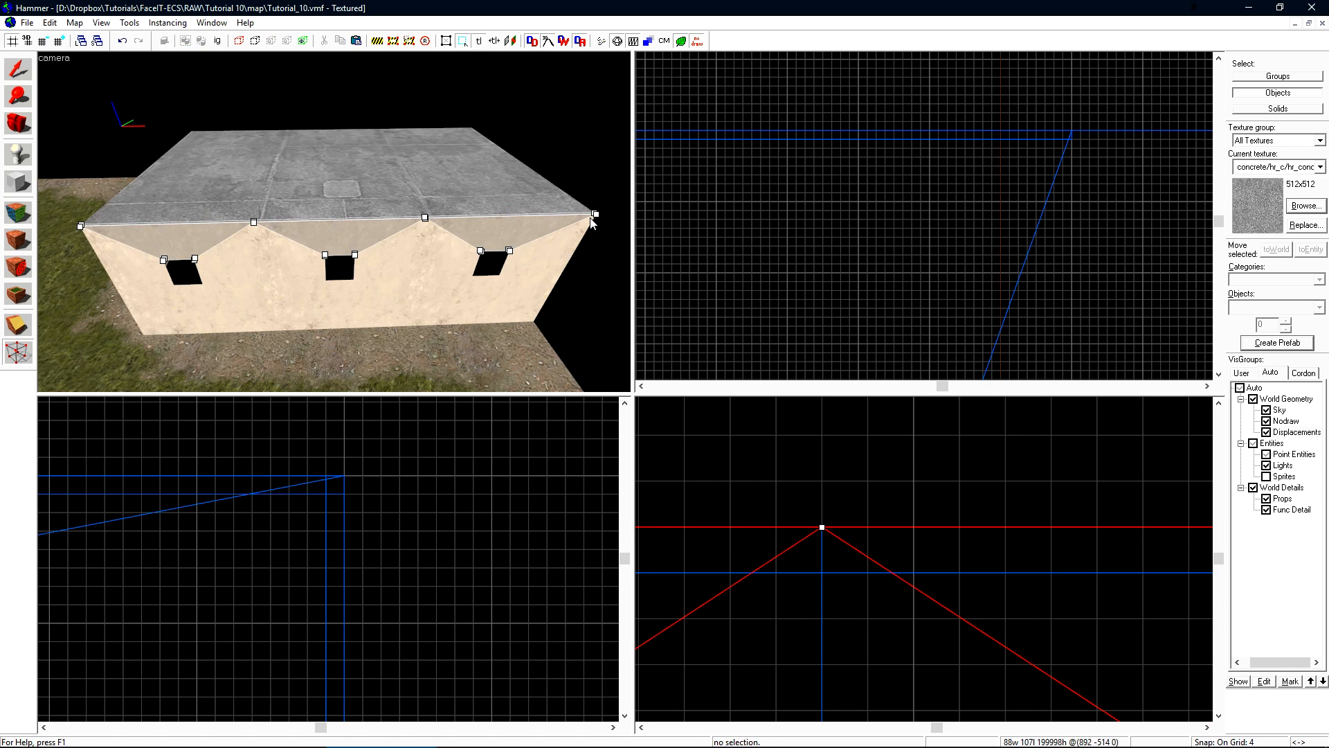
{"action": "key", "text": "shift+v"}
{"action": "left_click", "coordinate": [368, 165]}
{"action": "scroll", "coordinate": [900, 147], "scroll_direction": "down", "scroll_amount": 5}
{"action": "scroll", "coordinate": [884, 252], "scroll_direction": "up", "scroll_amount": 7}
{"action": "left_click_drag", "start_coordinate": [774, 218], "coordinate": [813, 257]}
{"action": "left_click_drag", "start_coordinate": [721, 200], "coordinate": [749, 256]}
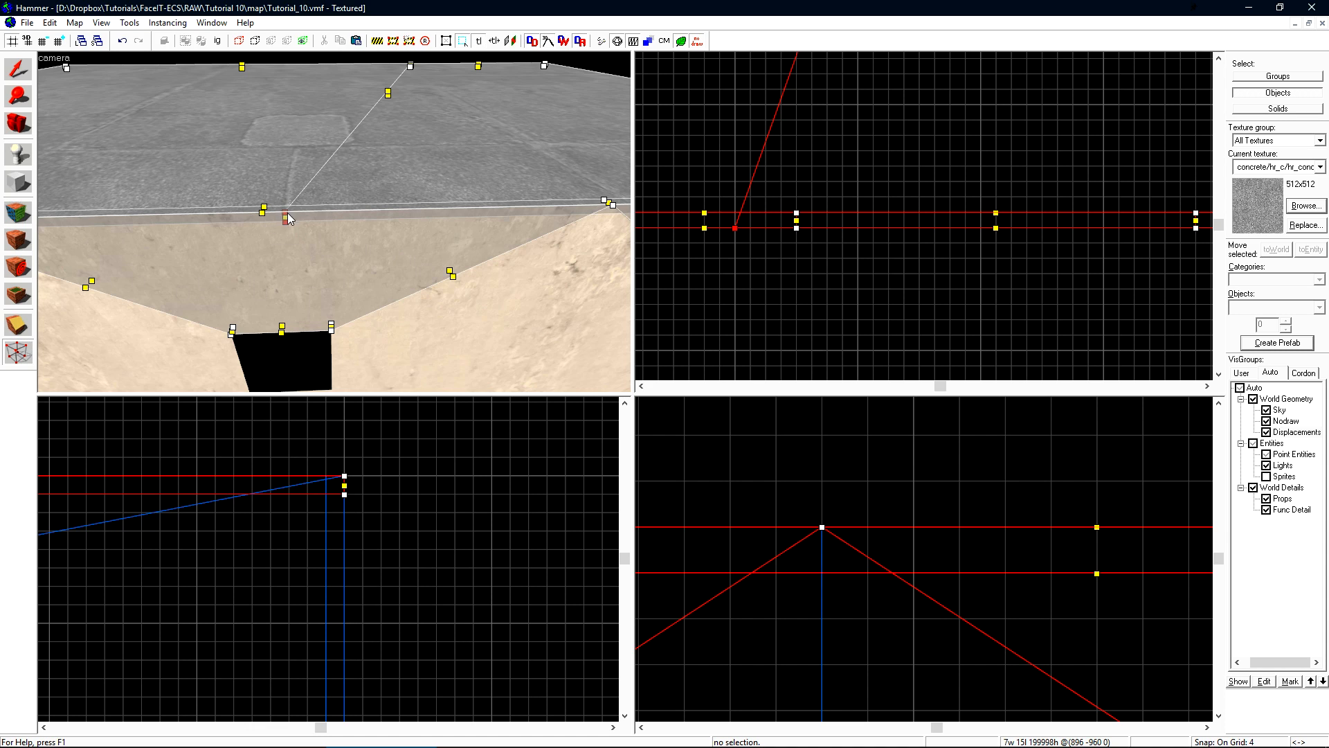
{"action": "left_click_drag", "start_coordinate": [735, 228], "coordinate": [773, 214]}
{"action": "scroll", "coordinate": [744, 198], "scroll_direction": "down", "scroll_amount": 8}
{"action": "scroll", "coordinate": [934, 195], "scroll_direction": "up", "scroll_amount": 3}
{"action": "scroll", "coordinate": [934, 195], "scroll_direction": "up", "scroll_amount": 1}
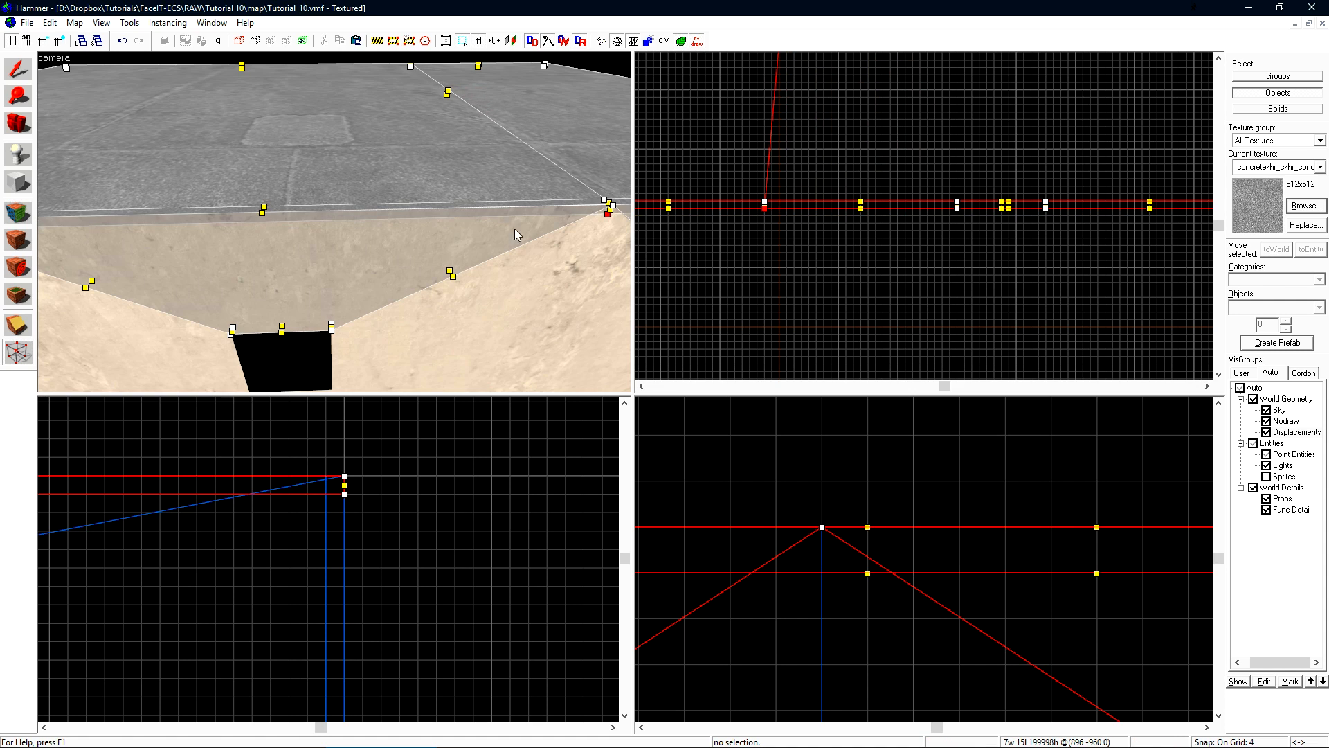
{"action": "scroll", "coordinate": [443, 208], "scroll_direction": "down", "scroll_amount": 3}
{"action": "key", "text": "shift+s"}
Examine how the two roof pieces line up with the wall pieces above the three windows.
{"action": "scroll", "coordinate": [456, 204], "scroll_direction": "down", "scroll_amount": 2}
{"action": "left_click", "coordinate": [434, 169]}
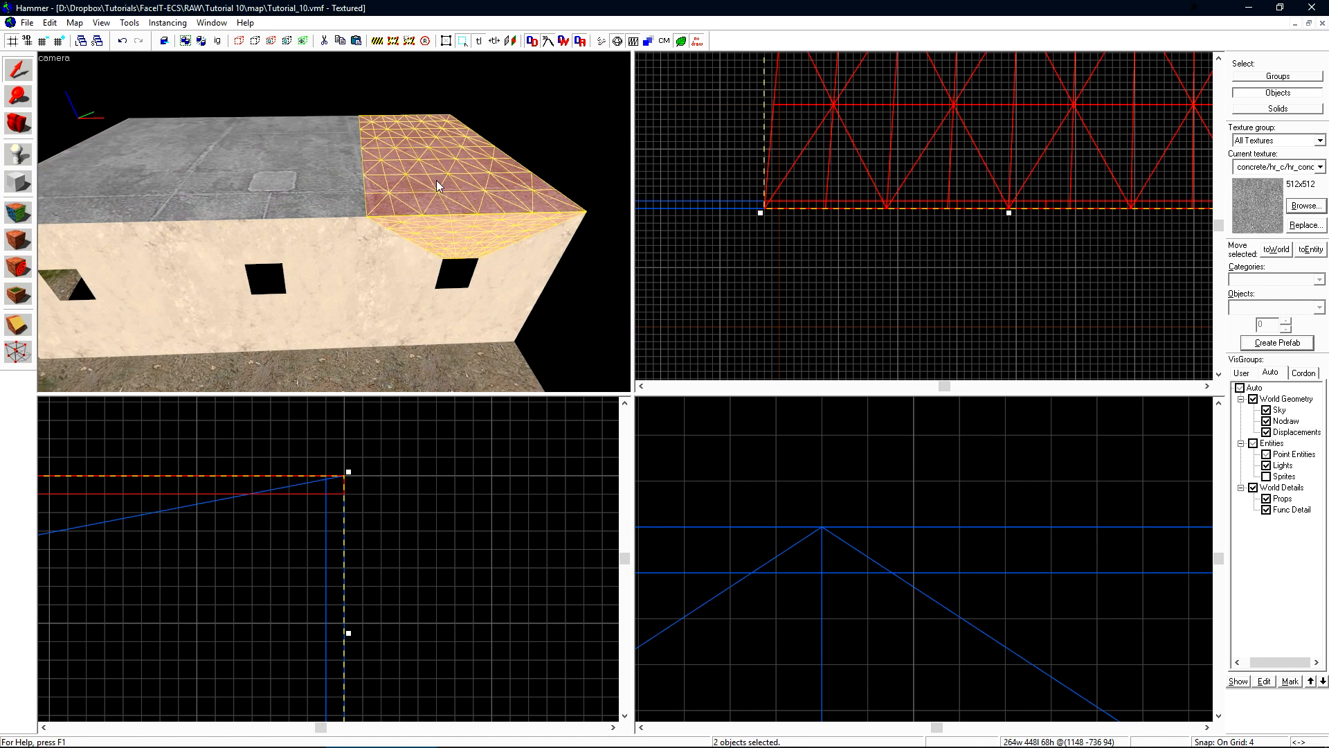
{"action": "key", "text": "a"}
{"action": "key", "text": "w"}
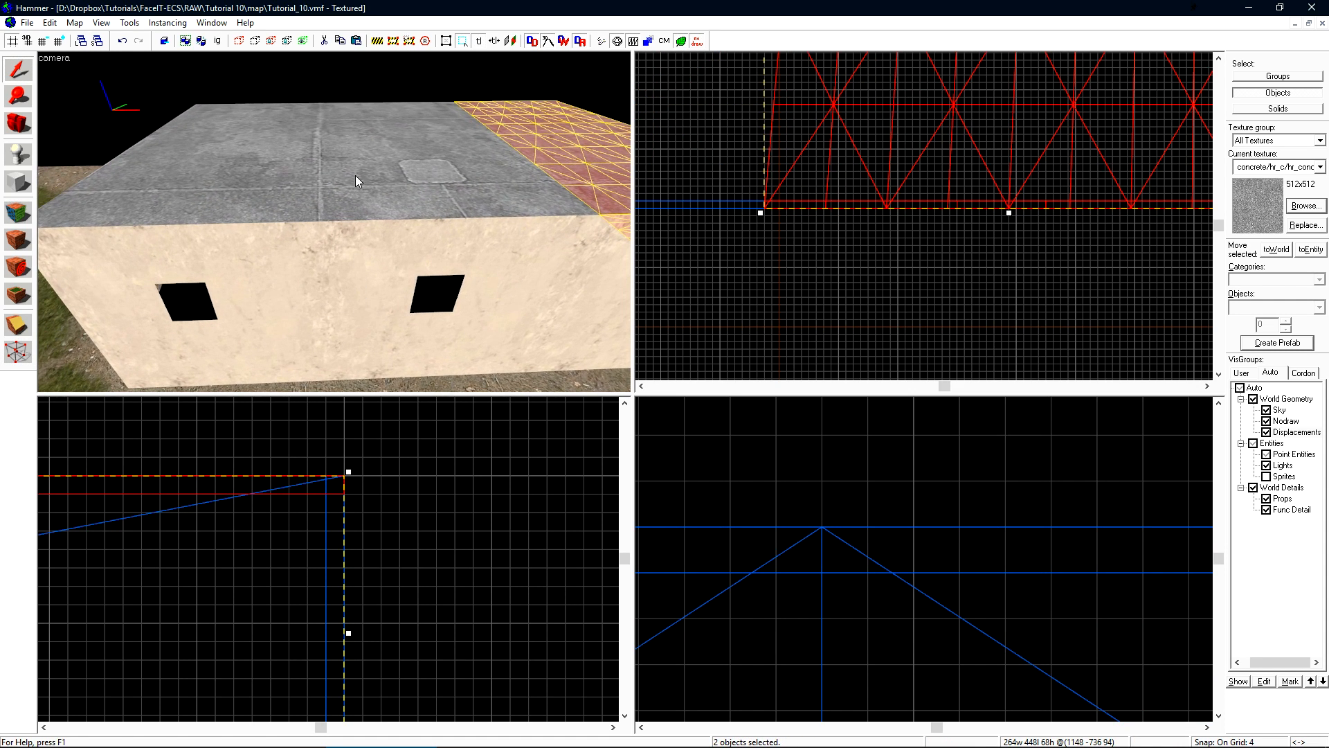
{"action": "left_click", "coordinate": [468, 234]}
{"action": "left_click", "coordinate": [200, 250], "text": "ctrl"}
{"action": "left_click", "coordinate": [354, 184]}
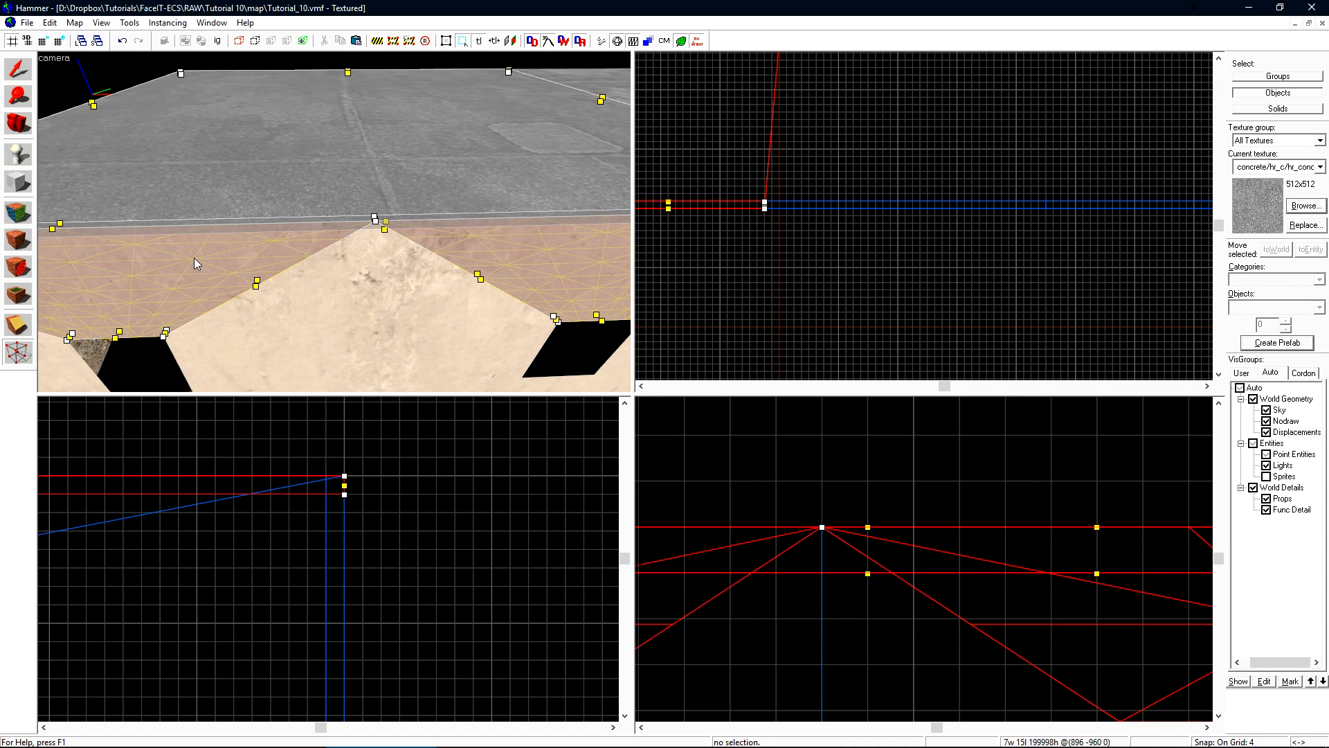
{"action": "key", "text": "w"}
{"action": "key", "text": "d"}
{"action": "key", "text": "a"}
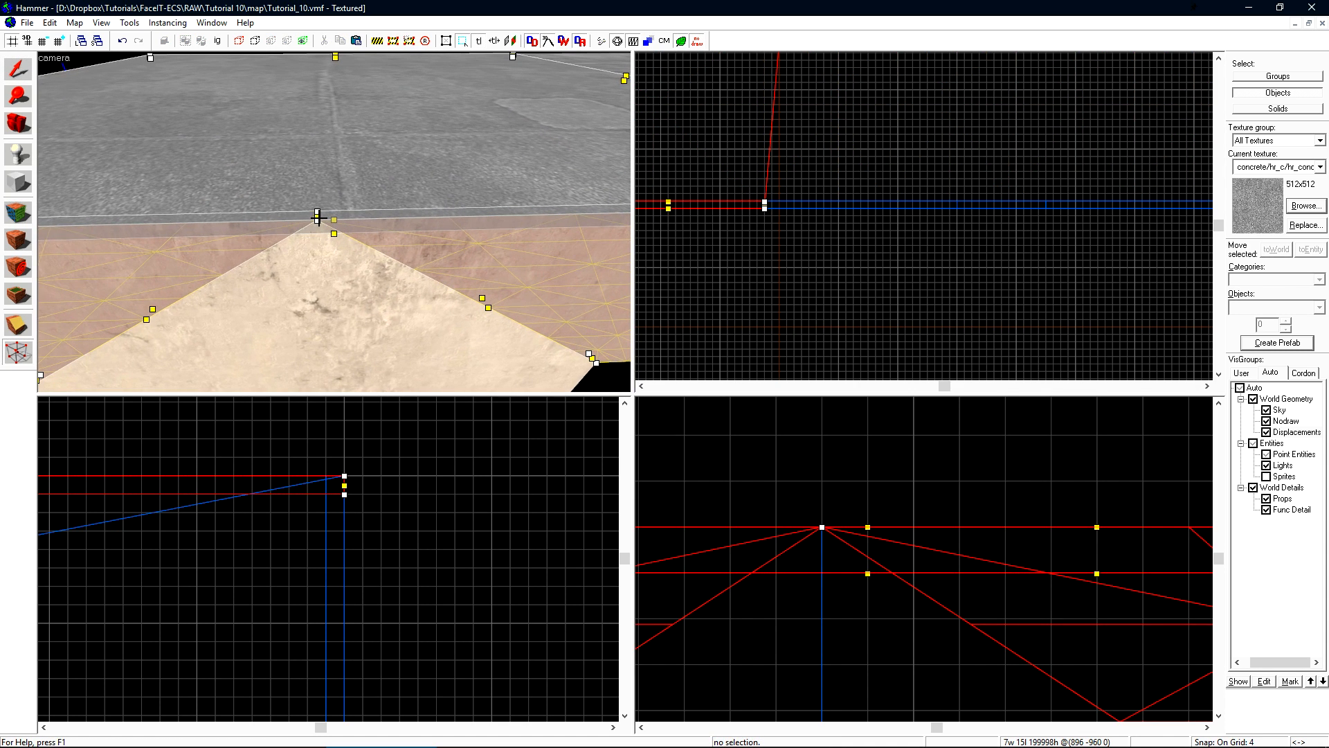
{"action": "key", "text": "d"}
{"action": "key", "text": "a"}
{"action": "key", "text": "s"}
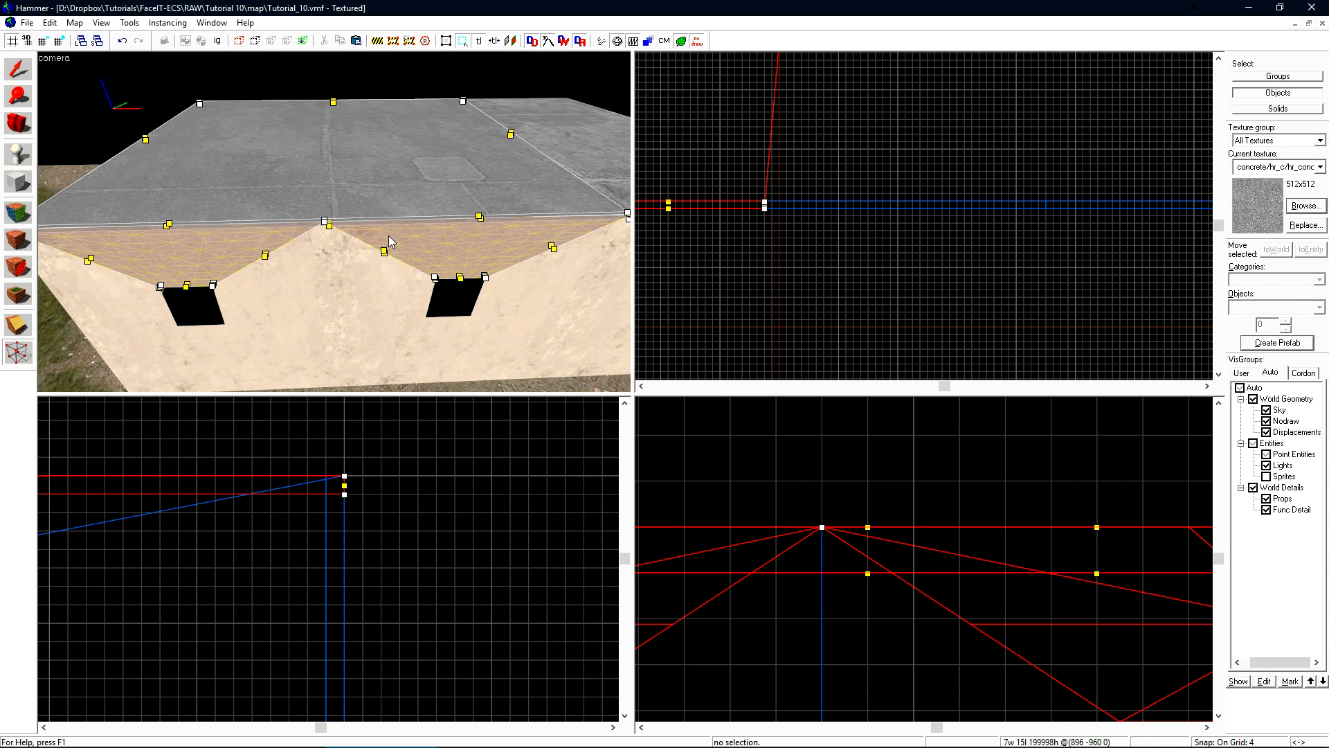
Compare the top joint vertices of the wall pieces between the first two windows with the roof edge's midpoint.
{"action": "left_click", "coordinate": [276, 263], "text": "ctrl"}
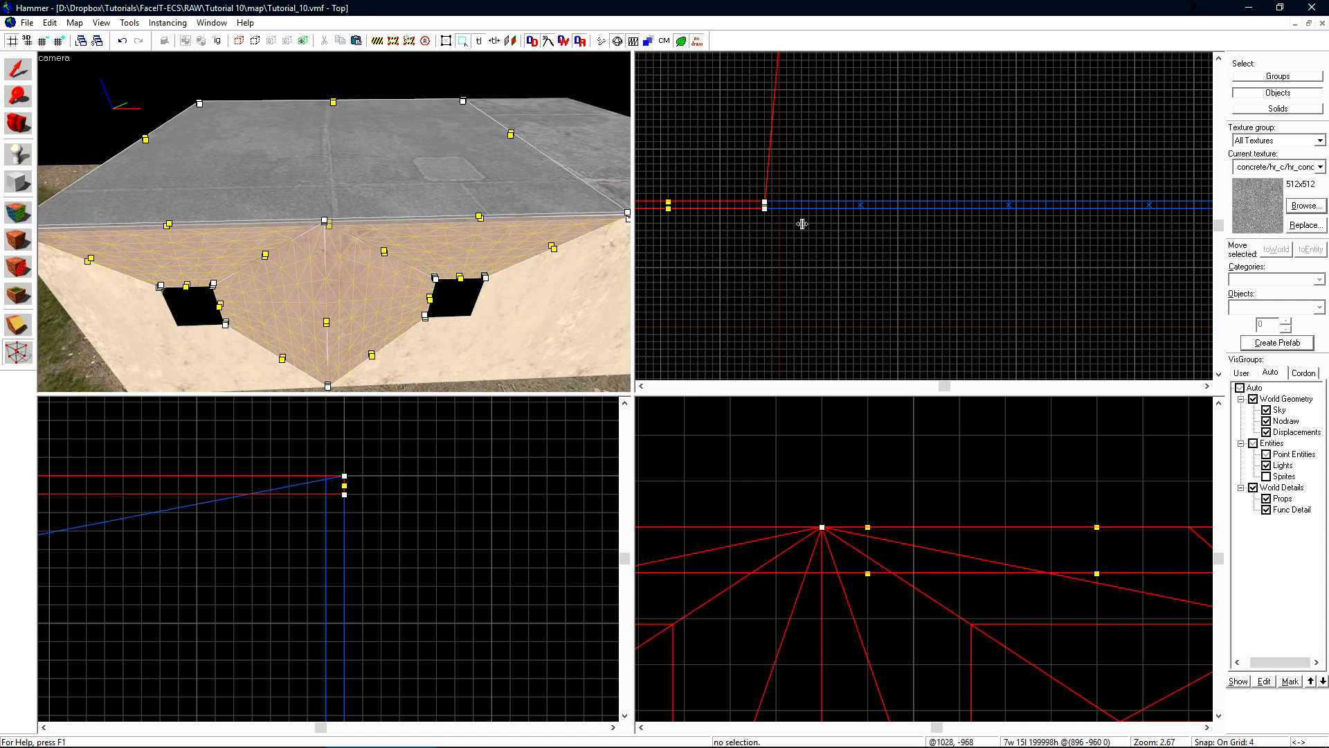
{"action": "middle_click_drag", "start_coordinate": [784, 216], "coordinate": [1037, 258]}
{"action": "key", "text": "w"}
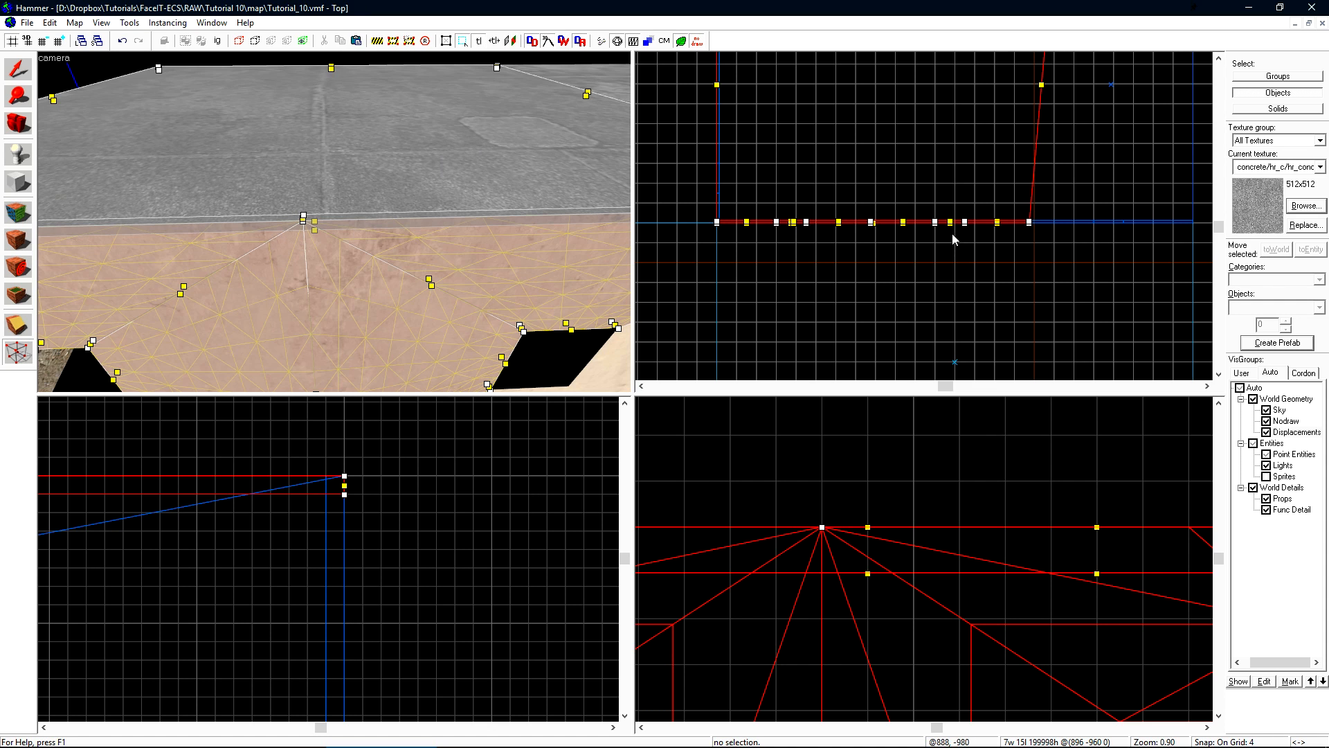
{"action": "scroll", "coordinate": [878, 240], "scroll_direction": "up", "scroll_amount": 3}
{"action": "left_click_drag", "start_coordinate": [834, 187], "coordinate": [857, 217]}
{"action": "key", "text": "Return"}
{"action": "scroll", "coordinate": [874, 236], "scroll_direction": "up", "scroll_amount": 3}
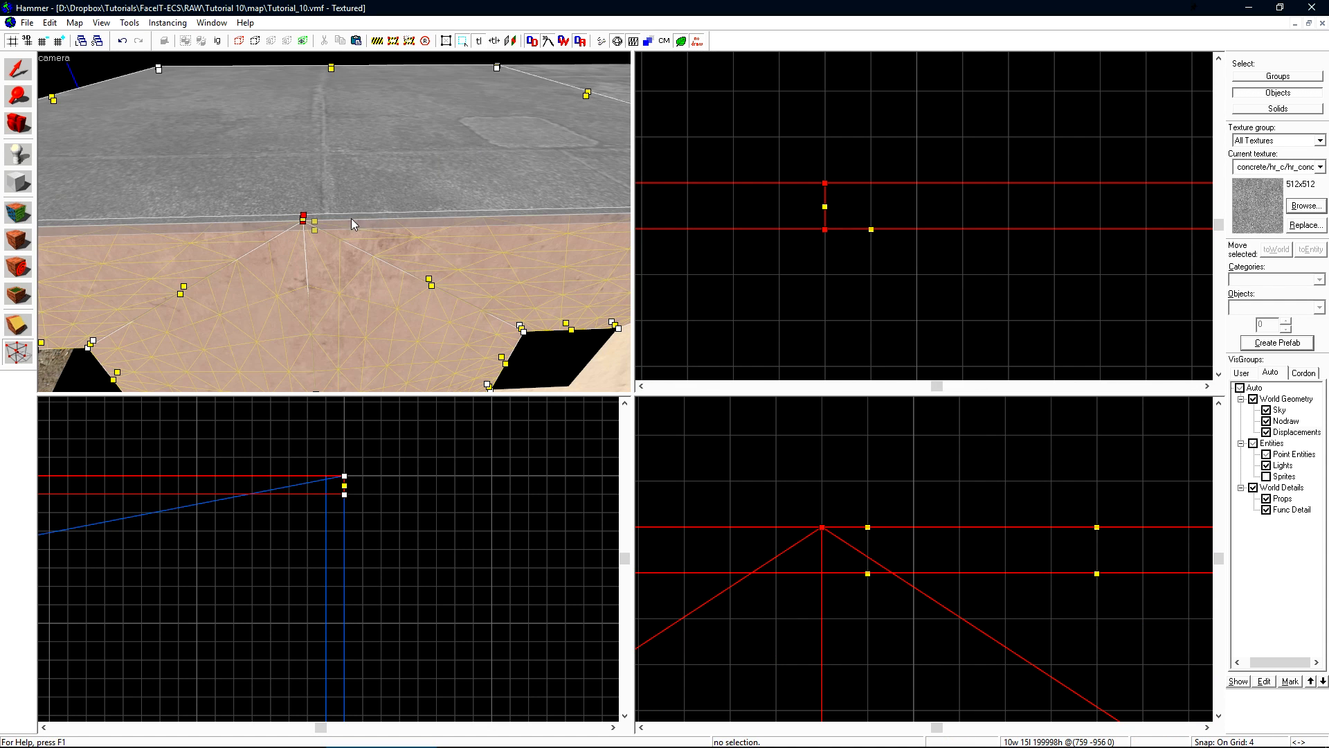
{"action": "scroll", "coordinate": [281, 217], "scroll_direction": "up", "scroll_amount": 3}
{"action": "left_click", "coordinate": [311, 174]}
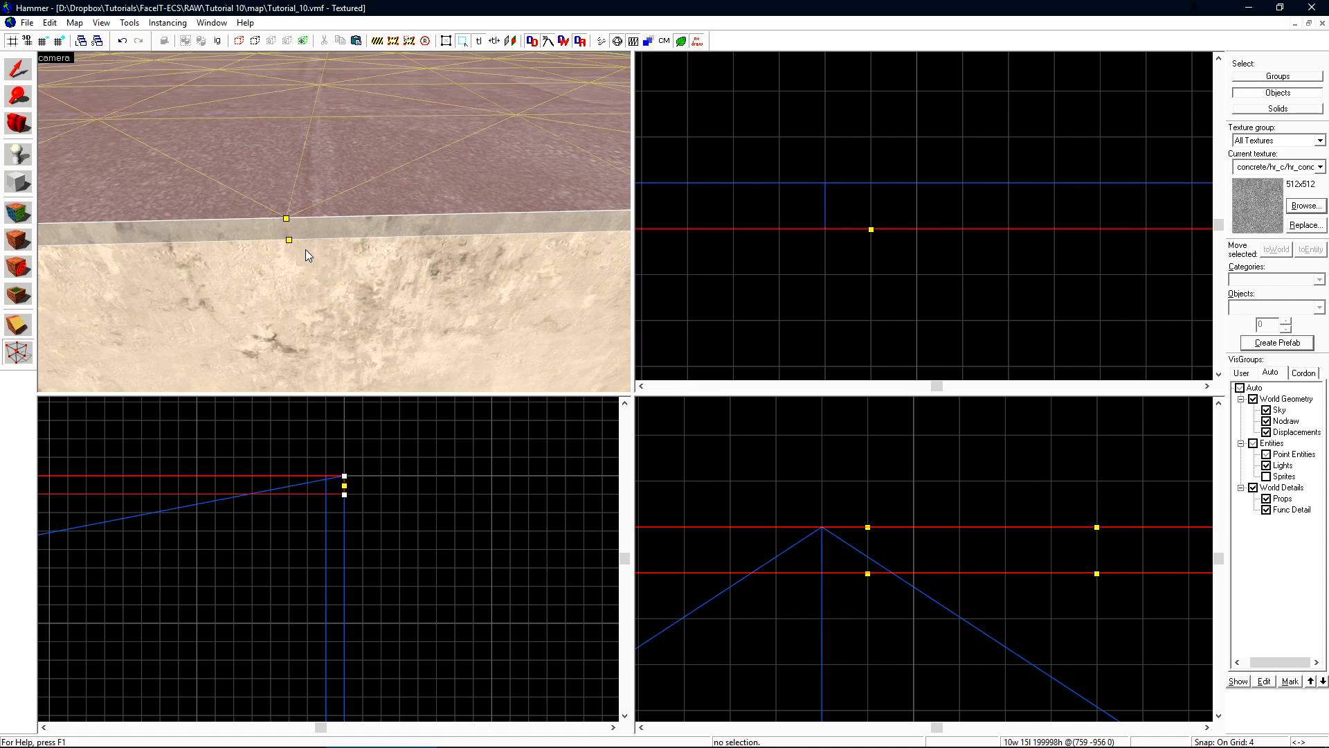
Shift the top and bottom joint vertices of the wall pieces around the first two windows 4 units to match the roof edge's midpoint.
{"action": "left_click", "coordinate": [306, 250]}
{"action": "left_click", "coordinate": [440, 270], "text": "ctrl"}
{"action": "left_click", "coordinate": [216, 292], "text": "ctrl"}
{"action": "left_click", "coordinate": [194, 239], "text": "ctrl"}
{"action": "left_click_drag", "start_coordinate": [790, 155], "coordinate": [878, 276]}
{"action": "key", "text": "Return"}
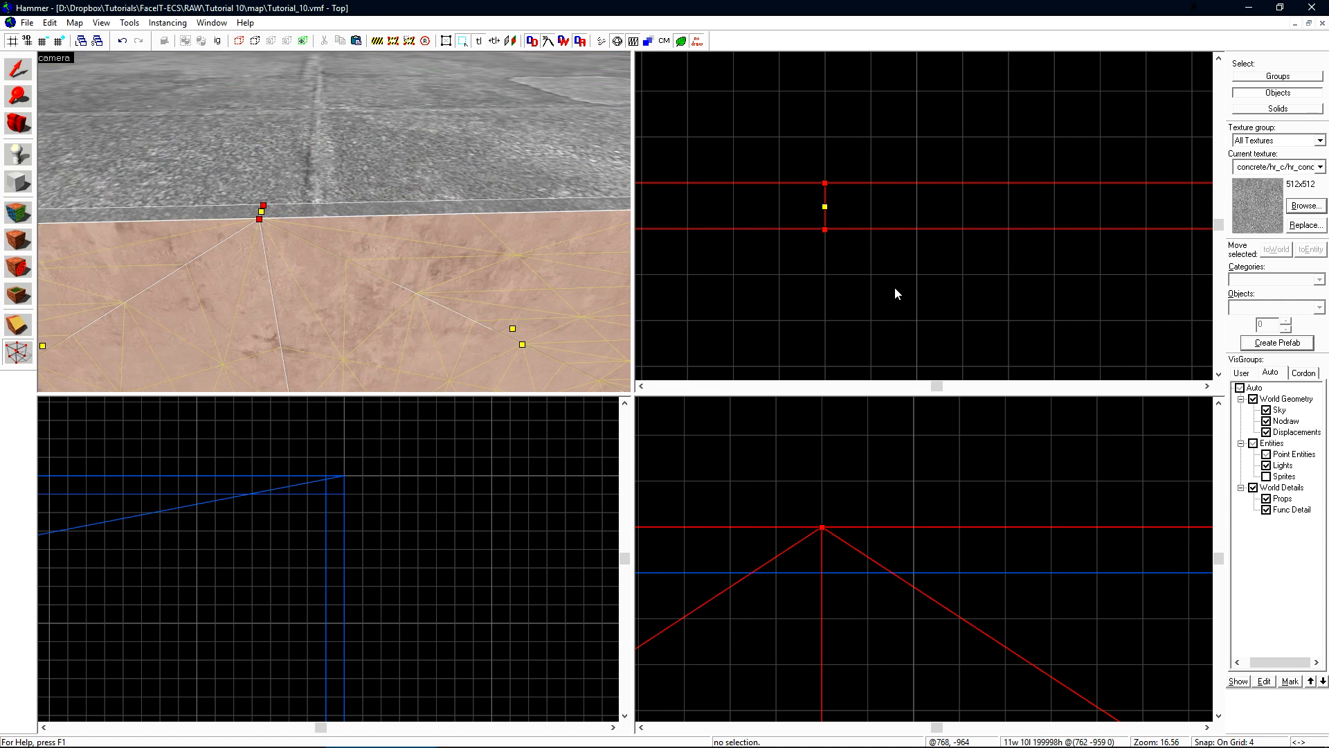
{"action": "key", "text": "Right"}
{"action": "left_click", "coordinate": [435, 138], "text": "ctrl"}
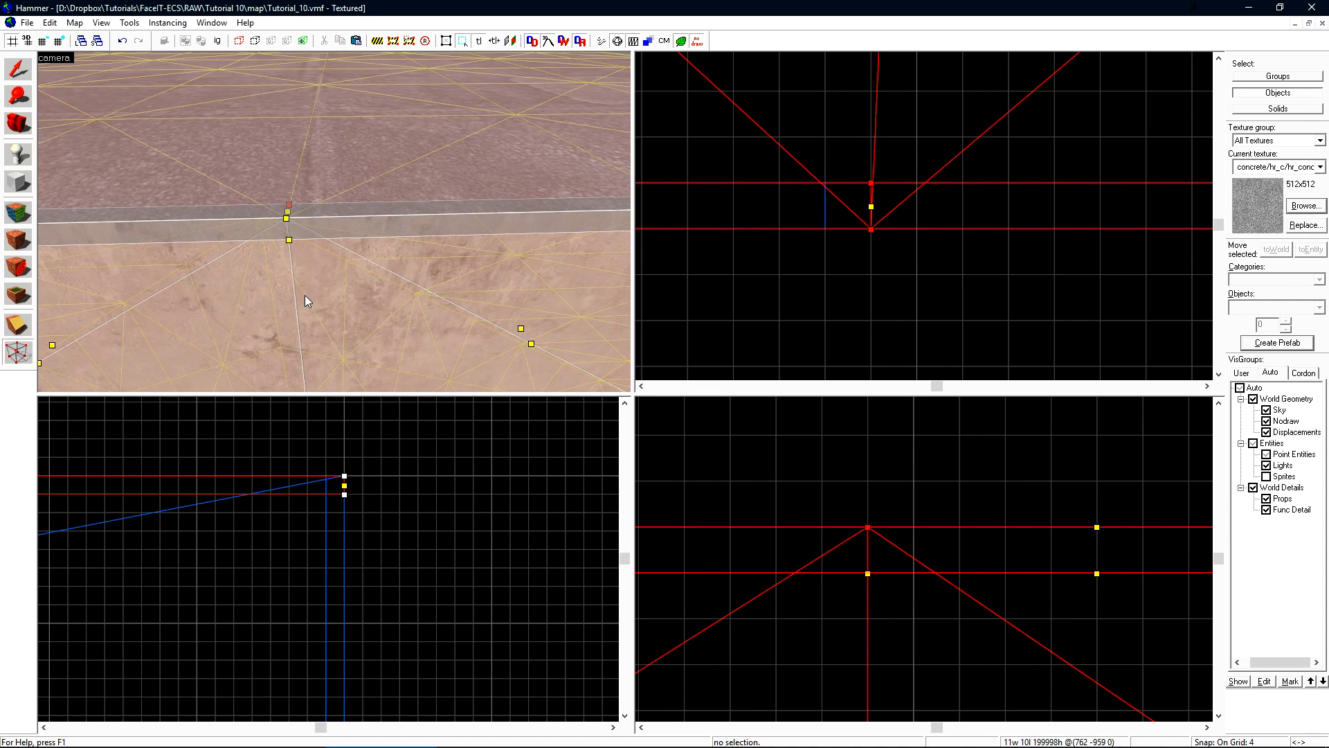
{"action": "key", "text": "shift+s"}
{"action": "key", "text": "s"}
{"action": "key", "text": "z"}
{"action": "key", "text": "z"}
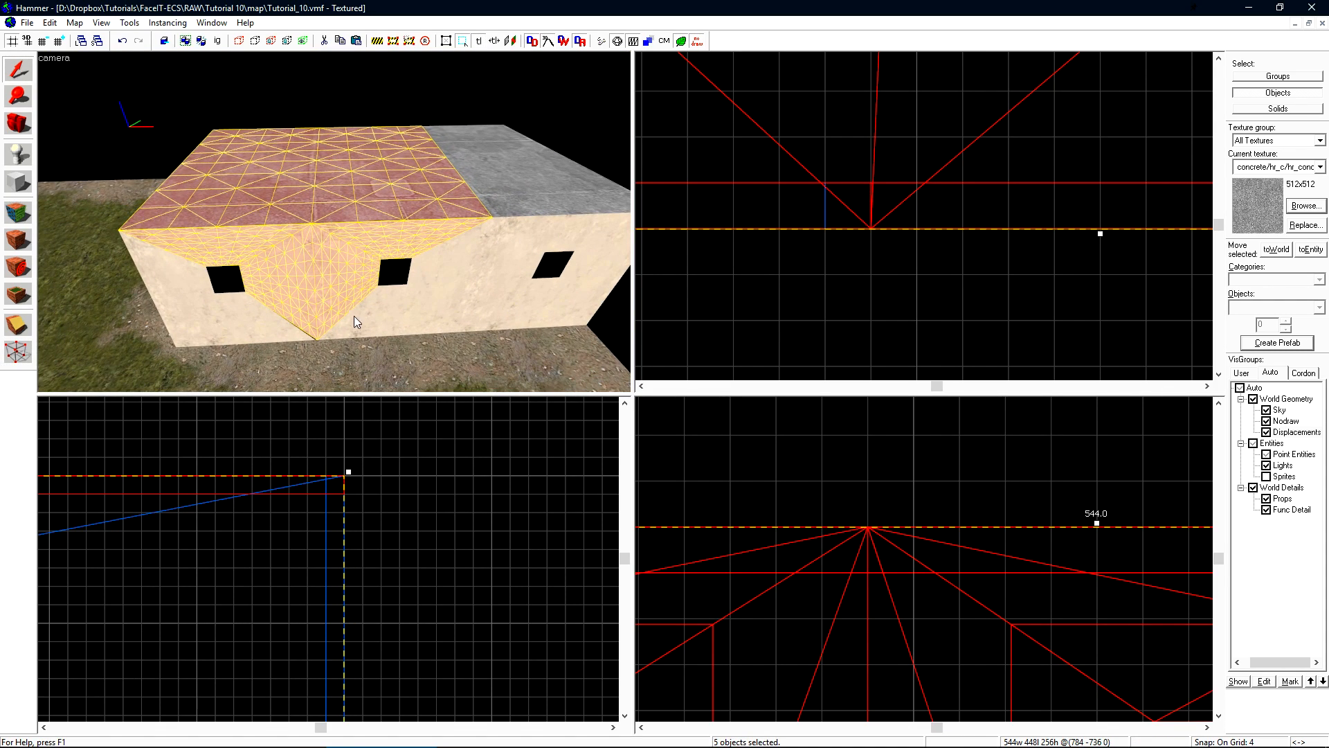
Move the bottom corners of the wall pieces beneath the first two windows to meet the shifted wall joint.
{"action": "left_click", "coordinate": [260, 327]}
{"action": "scroll", "coordinate": [429, 456], "scroll_direction": "down", "scroll_amount": 15}
{"action": "scroll", "coordinate": [899, 523], "scroll_direction": "down", "scroll_amount": 13}
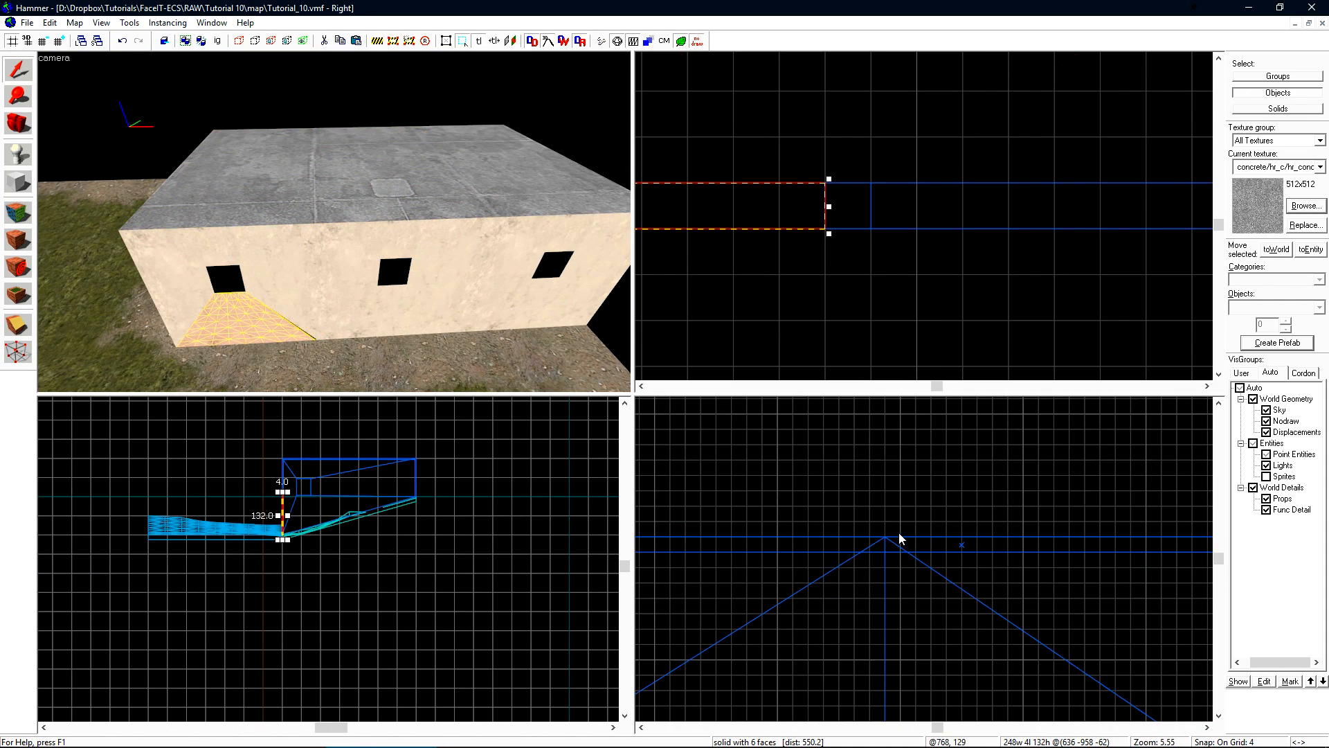
{"action": "scroll", "coordinate": [917, 658], "scroll_direction": "up", "scroll_amount": 8}
{"action": "key", "text": "shift+v"}
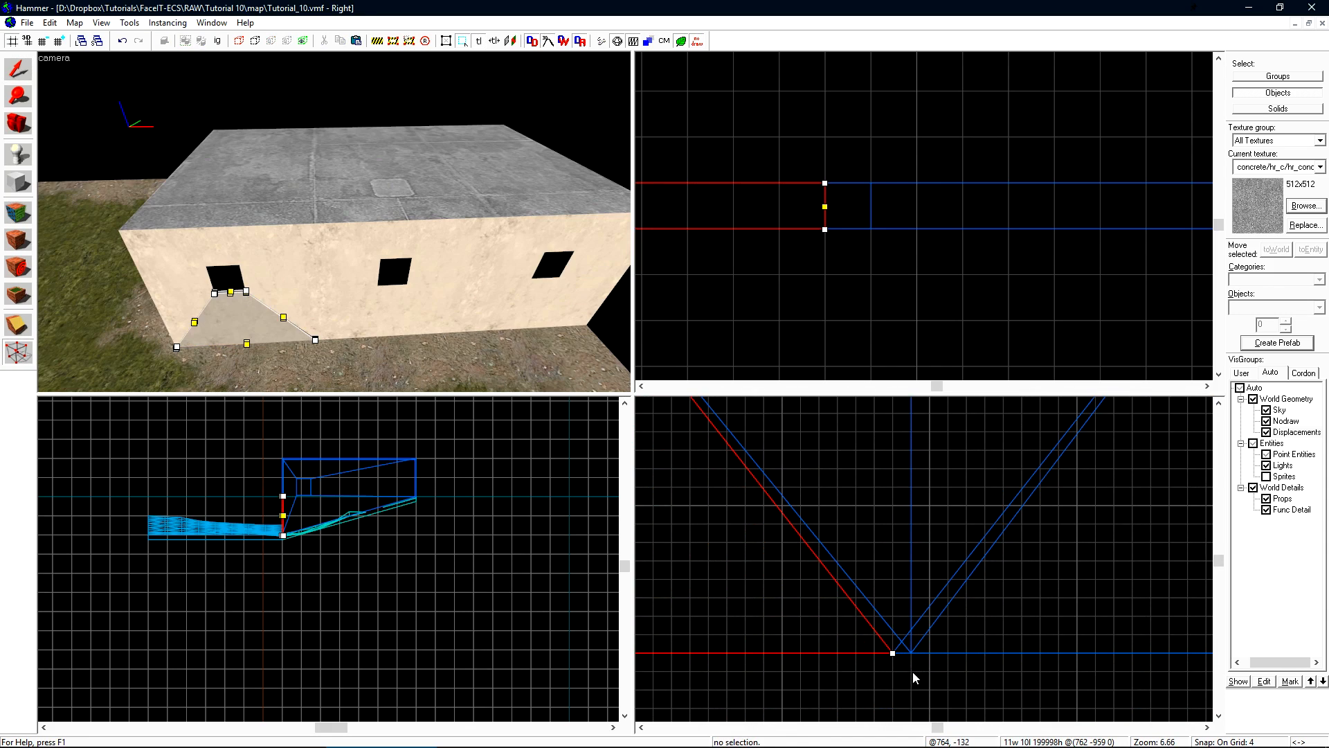
{"action": "scroll", "coordinate": [934, 662], "scroll_direction": "up", "scroll_amount": 2}
{"action": "left_click_drag", "start_coordinate": [876, 649], "coordinate": [902, 648]}
{"action": "left_click", "coordinate": [375, 330]}
{"action": "key", "text": "shift+s"}
{"action": "key", "text": "z"}
{"action": "key", "text": "z"}
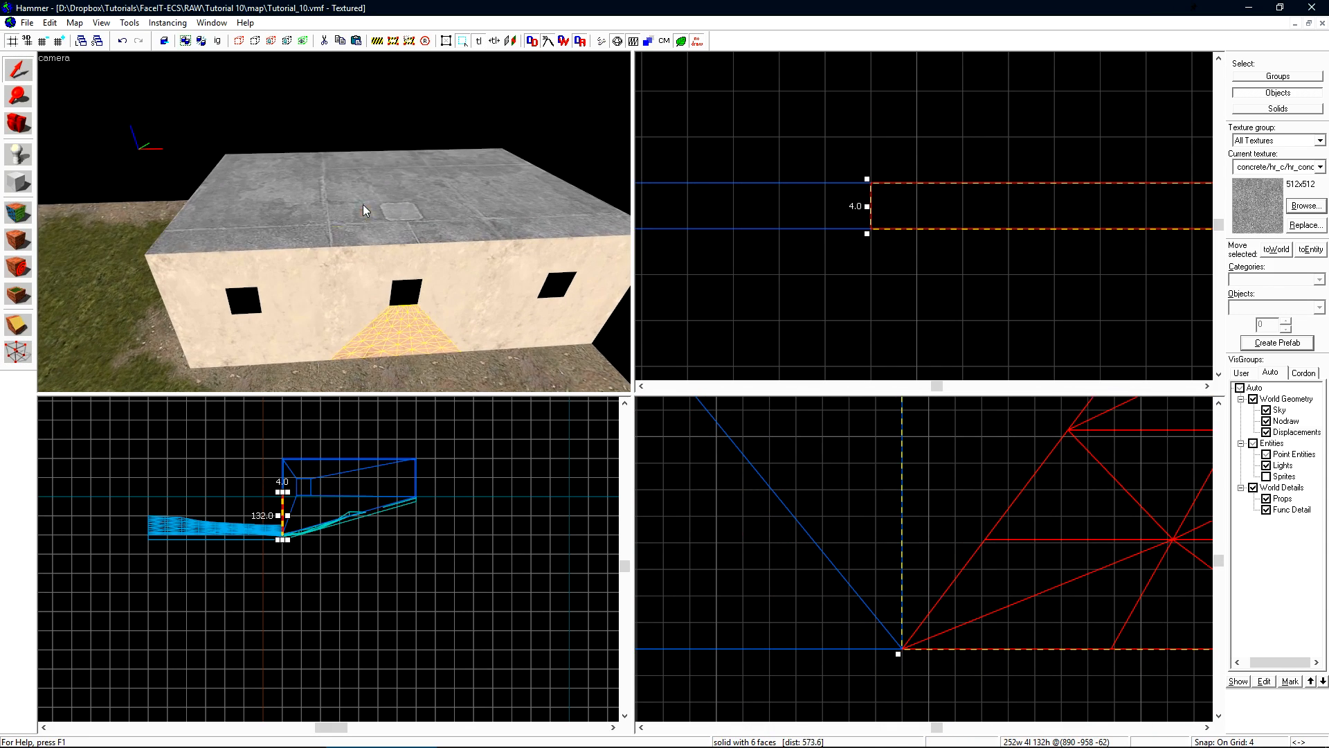
Select all the building's wall and roof displacements together with a selection box around the building.
{"action": "left_click", "coordinate": [363, 209]}
{"action": "scroll", "coordinate": [1113, 110], "scroll_direction": "down", "scroll_amount": 4}
{"action": "left_click_drag", "start_coordinate": [1116, 92], "coordinate": [769, 258]}
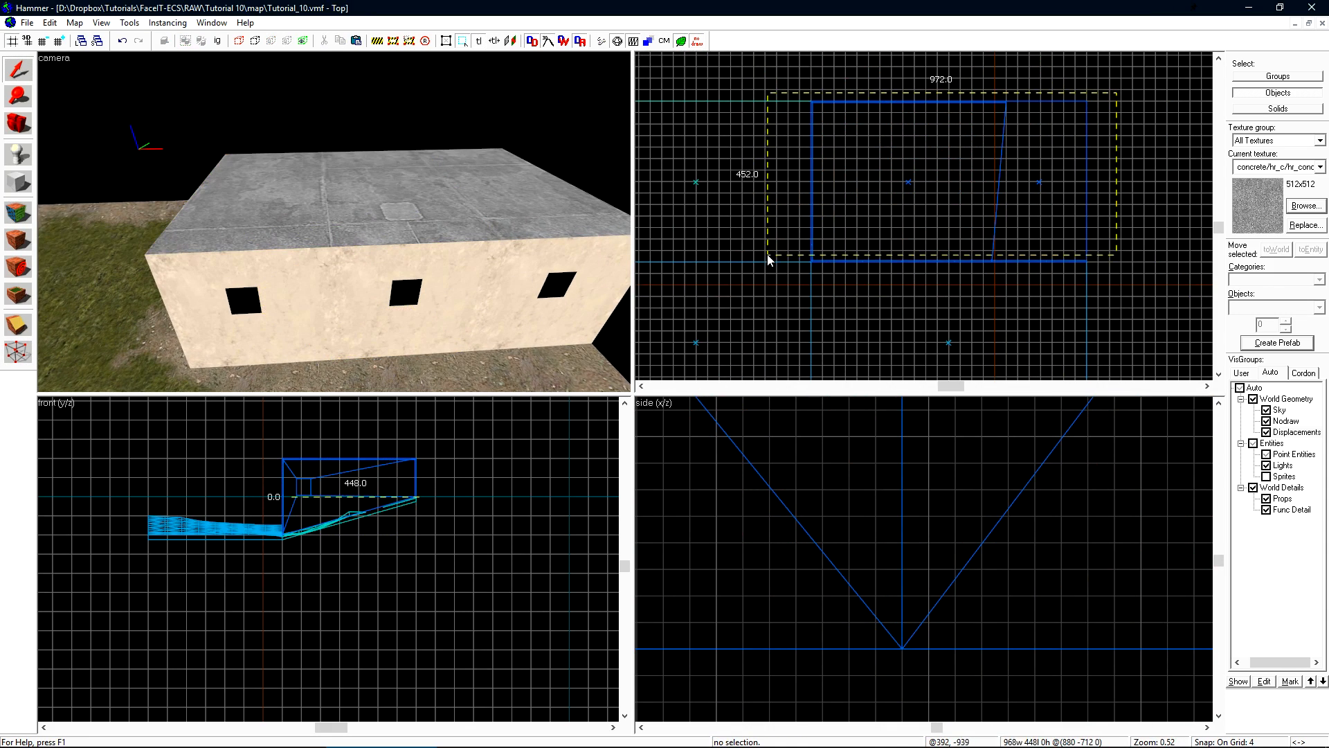
{"action": "key", "text": "Return"}
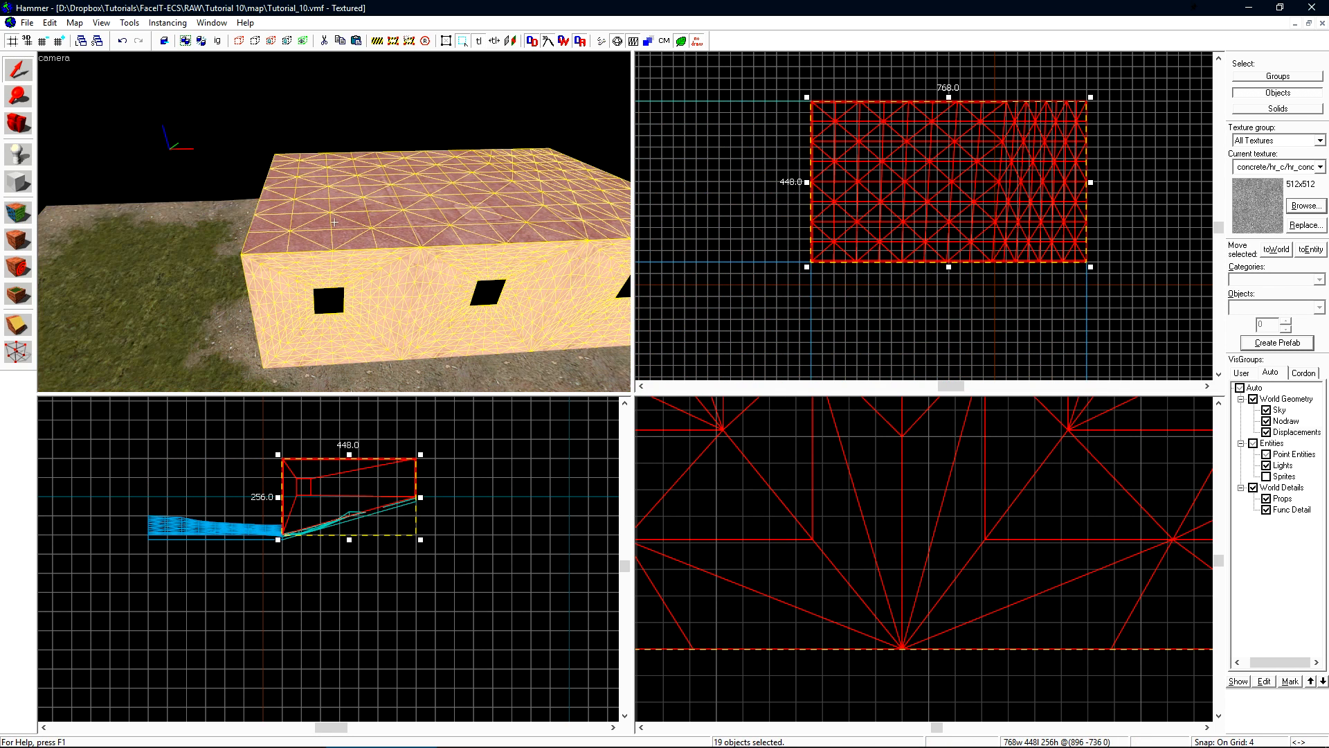
Sew the selected wall and roof displacements together and check the seam along the roof edge up close.
{"action": "key", "text": "shift+a"}
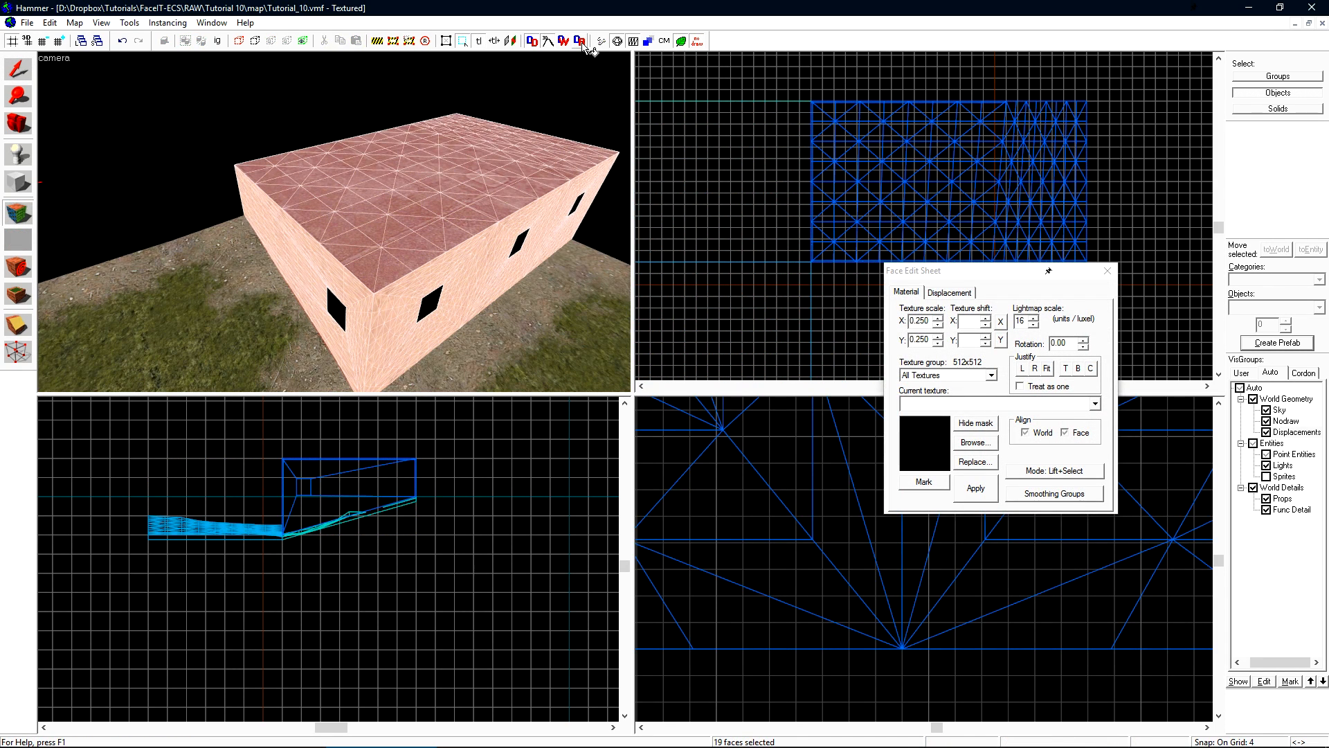
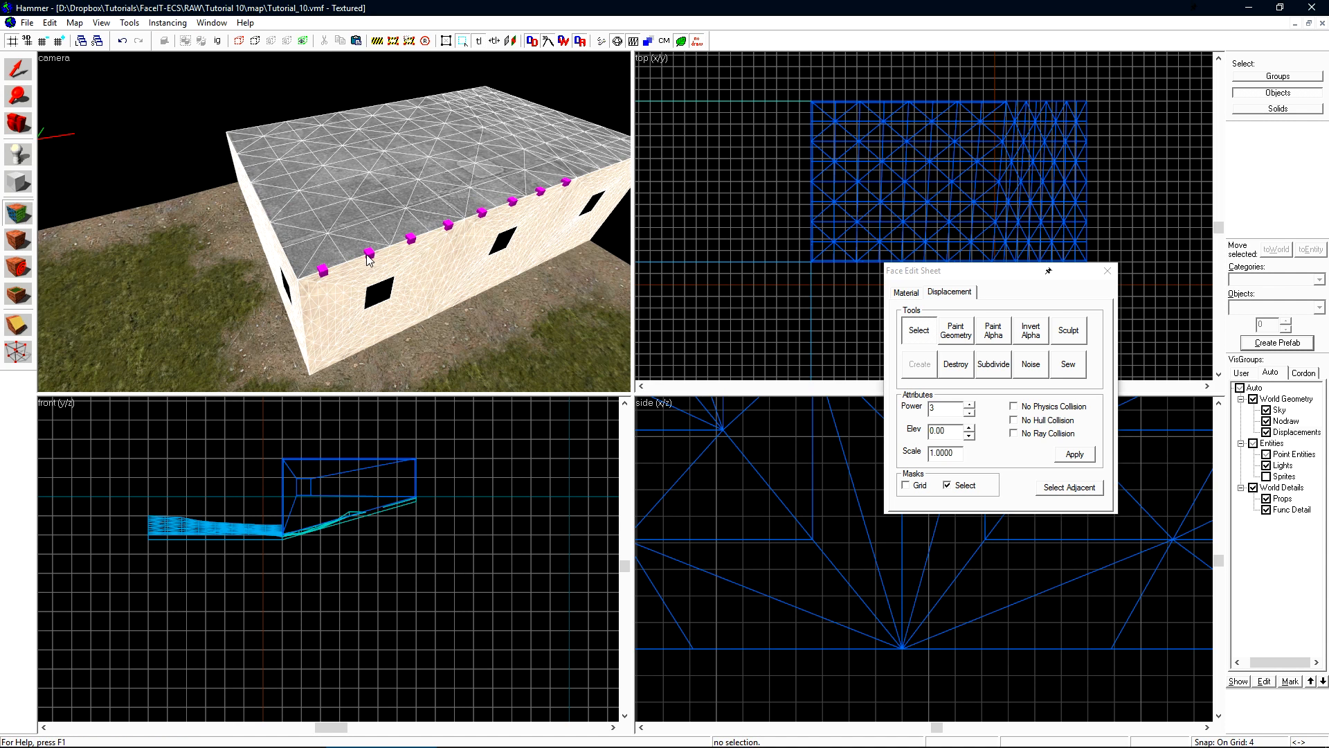
{"action": "key", "text": "z"}
{"action": "key", "text": "w"}
{"action": "key", "text": "z"}
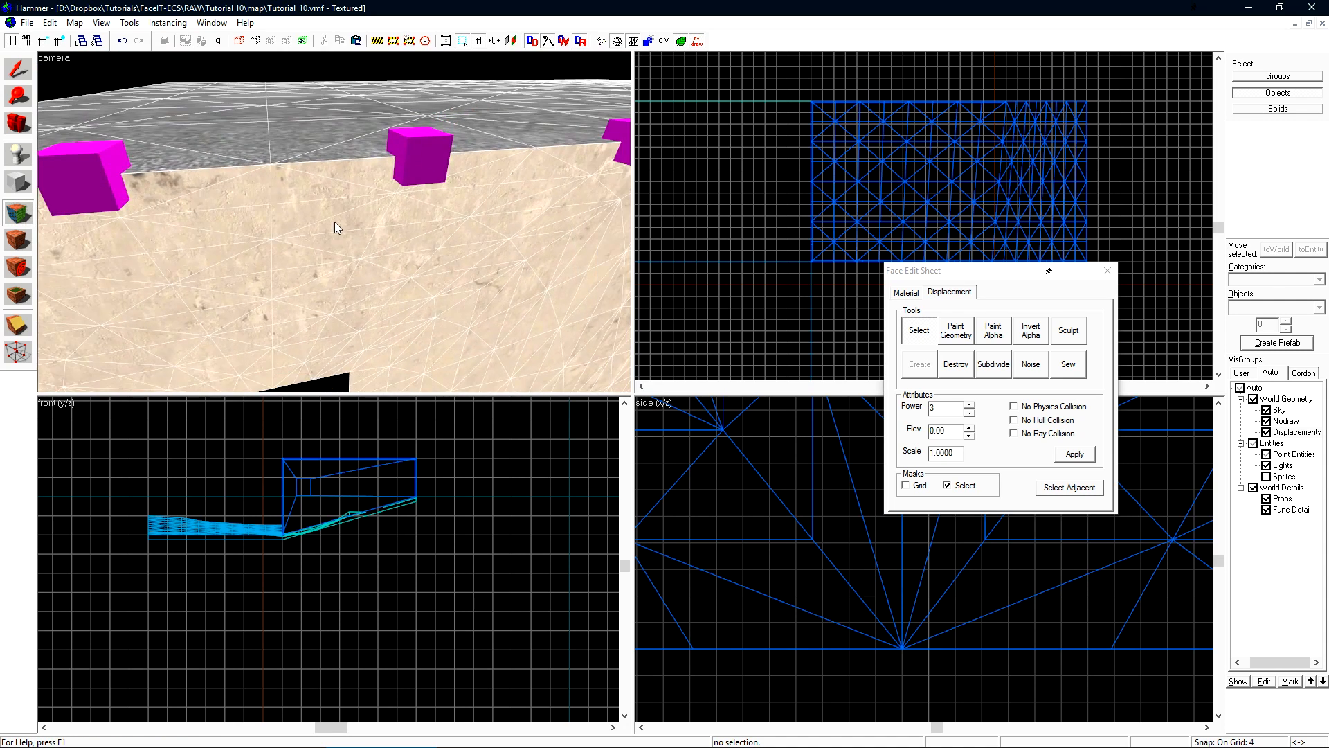
{"action": "key", "text": "w"}
{"action": "key", "text": "d"}
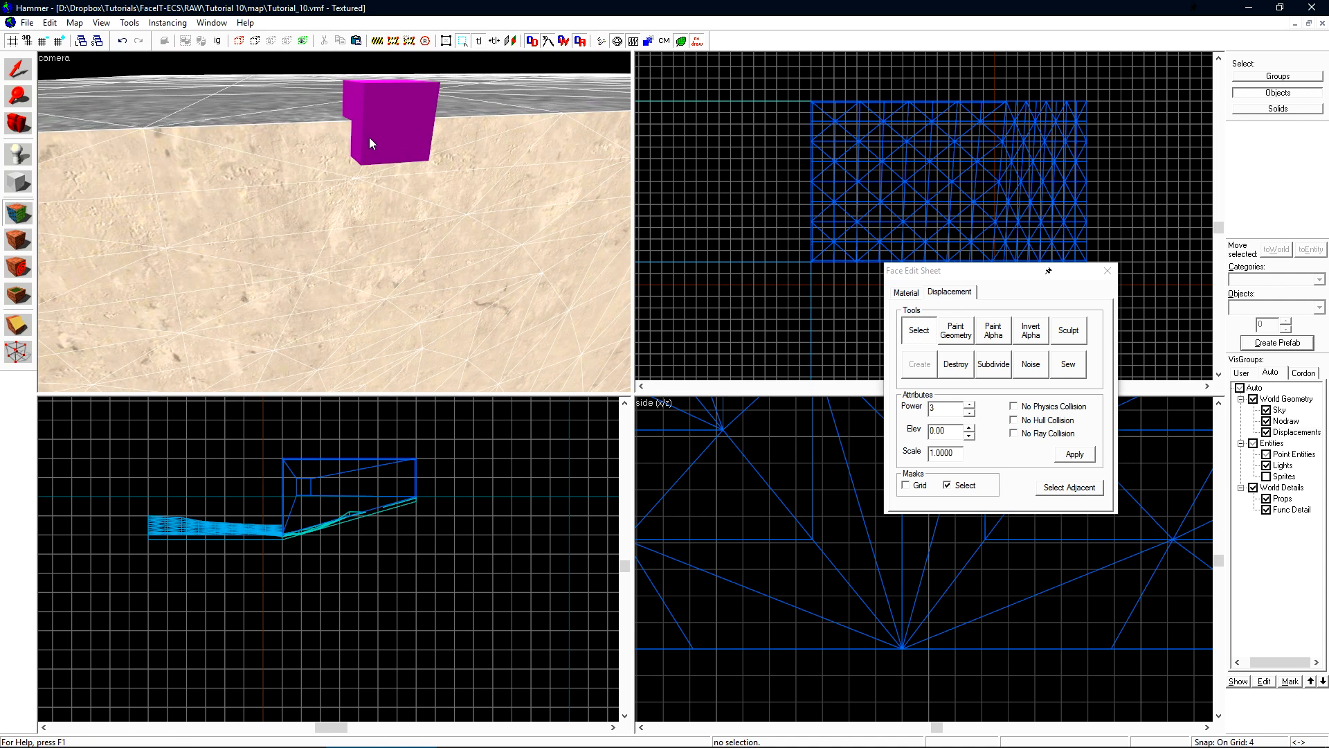
{"action": "key", "text": "z"}
{"action": "key", "text": "s"}
{"action": "key", "text": "w"}
{"action": "key", "text": "z"}
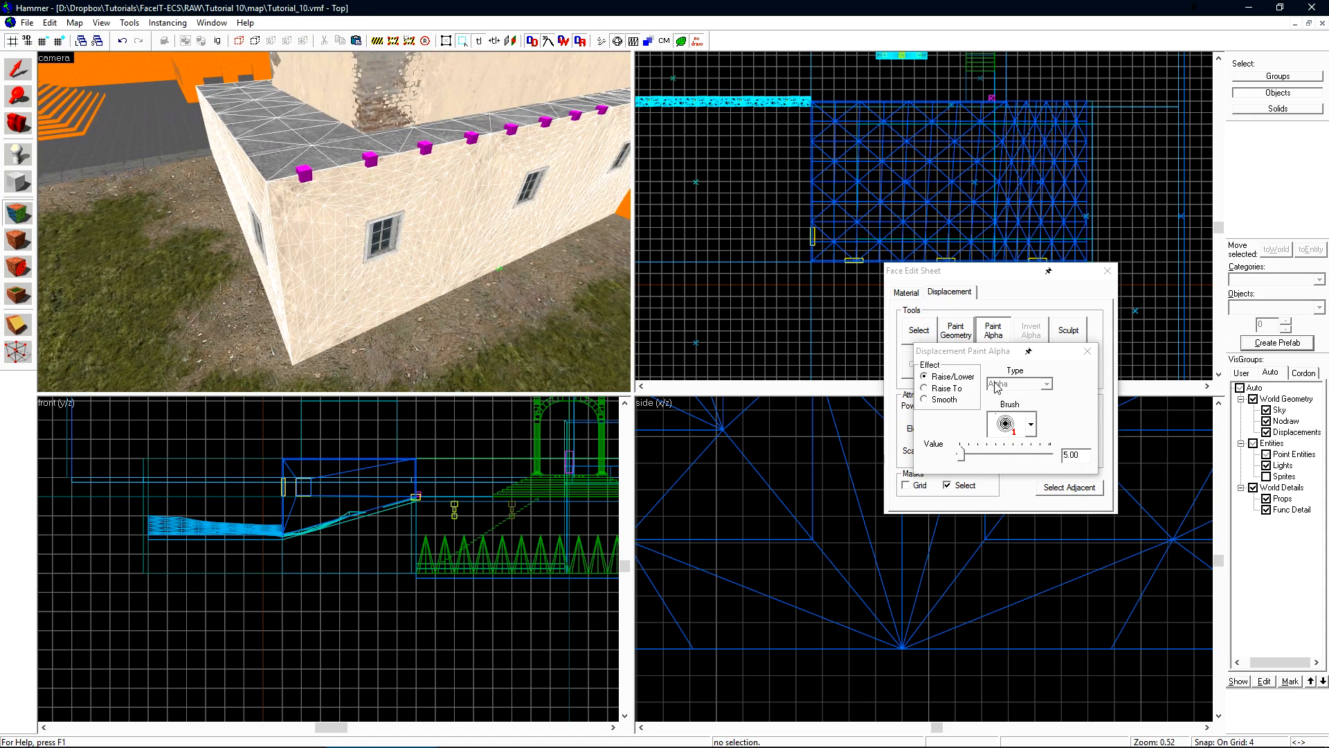
Paint alpha around the first window of the long wall with the Raise/Lower effect at a value of 17.
{"action": "key", "text": "z"}
{"action": "key", "text": "w"}
{"action": "key", "text": "w"}
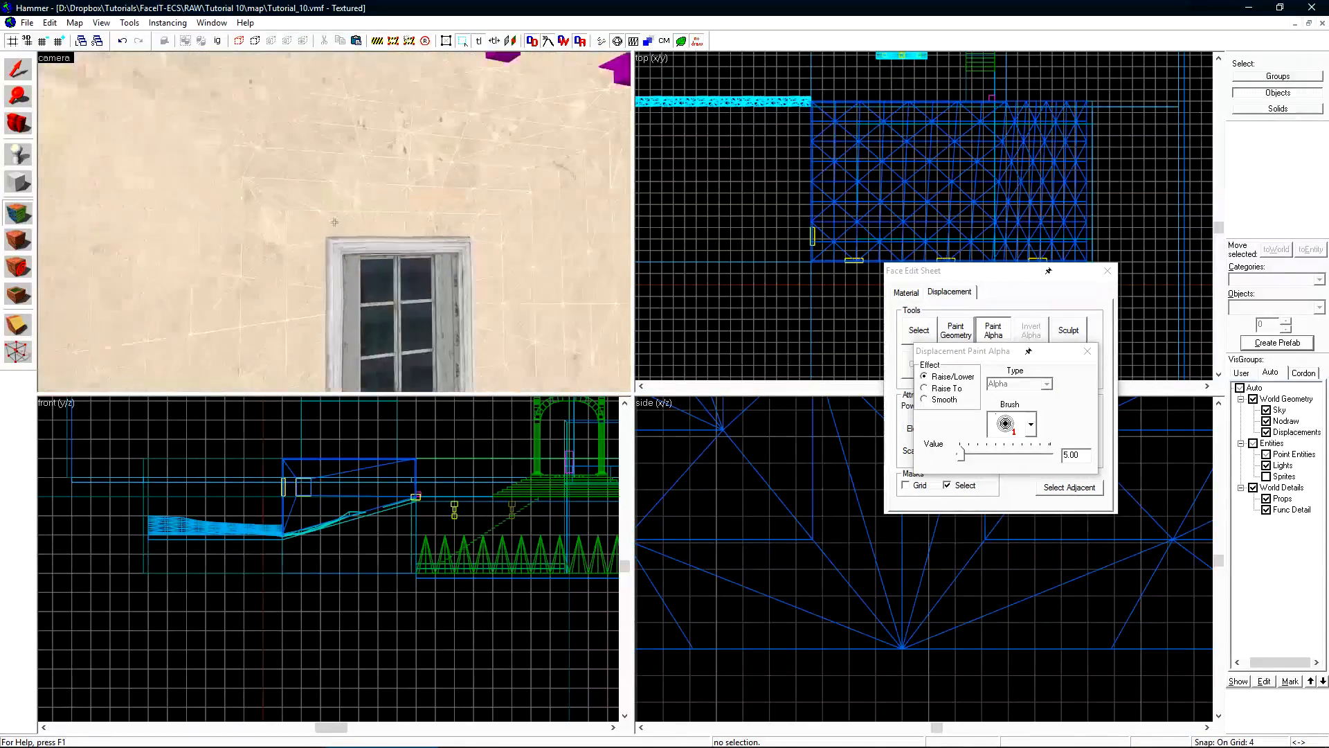
{"action": "key", "text": "s"}
{"action": "key", "text": "z"}
{"action": "left_click_drag", "start_coordinate": [326, 300], "coordinate": [328, 278]}
{"action": "left_click", "coordinate": [968, 456]}
{"action": "mouse_move", "coordinate": [322, 228]}
{"action": "left_mouse_down"}
{"action": "mouse_move", "coordinate": [428, 304]}
{"action": "mouse_move", "coordinate": [344, 330]}
{"action": "mouse_move", "coordinate": [325, 277]}
{"action": "mouse_move", "coordinate": [322, 291]}
{"action": "mouse_move", "coordinate": [412, 242]}
{"action": "left_mouse_up"}
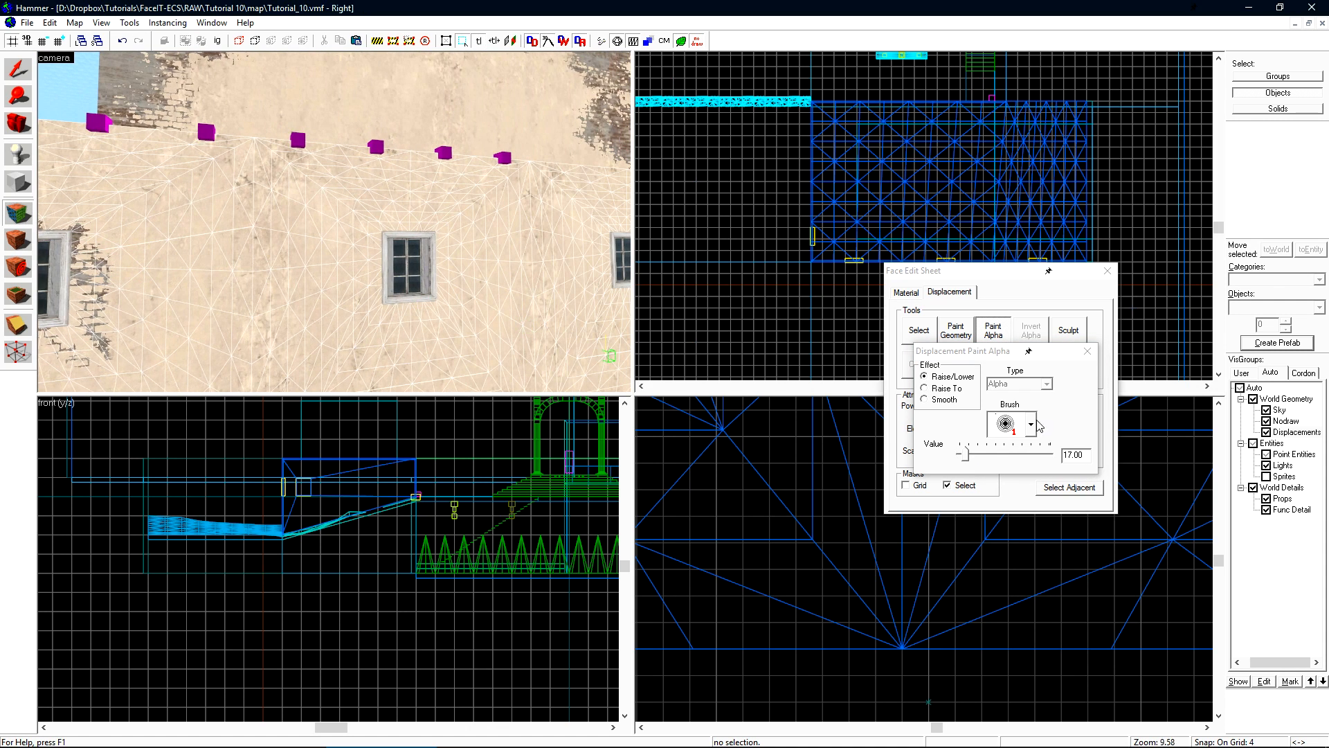
Switch to alpha brush 2 and paint worn brick around the remaining windows of the long wall.
{"action": "left_click", "coordinate": [1031, 424]}
{"action": "left_click", "coordinate": [1010, 472]}
{"action": "left_click_drag", "start_coordinate": [448, 242], "coordinate": [395, 318]}
{"action": "key", "text": "d"}
{"action": "left_click_drag", "start_coordinate": [474, 280], "coordinate": [446, 301]}
{"action": "left_click_drag", "start_coordinate": [526, 207], "coordinate": [429, 200]}
{"action": "key", "text": "s"}
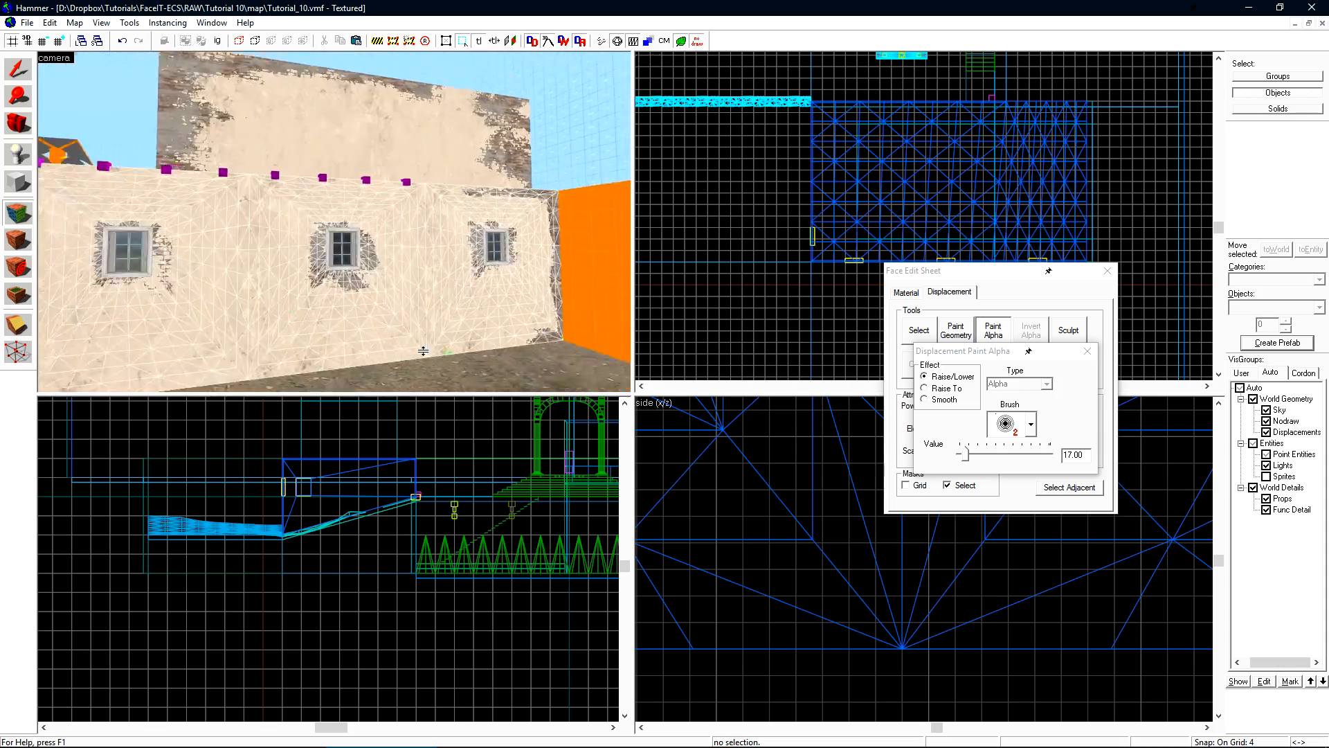
Paint alpha along the long wall's upper edge, across its lower parts and at the building corner.
{"action": "key", "text": "z"}
{"action": "key", "text": "z"}
{"action": "left_click_drag", "start_coordinate": [187, 170], "coordinate": [442, 163]}
{"action": "key", "text": "z"}
{"action": "key", "text": "z"}
{"action": "left_click_drag", "start_coordinate": [283, 198], "coordinate": [499, 326]}
{"action": "key", "text": "z"}
{"action": "key", "text": "z"}
{"action": "left_click_drag", "start_coordinate": [139, 180], "coordinate": [277, 332]}
{"action": "key", "text": "z"}
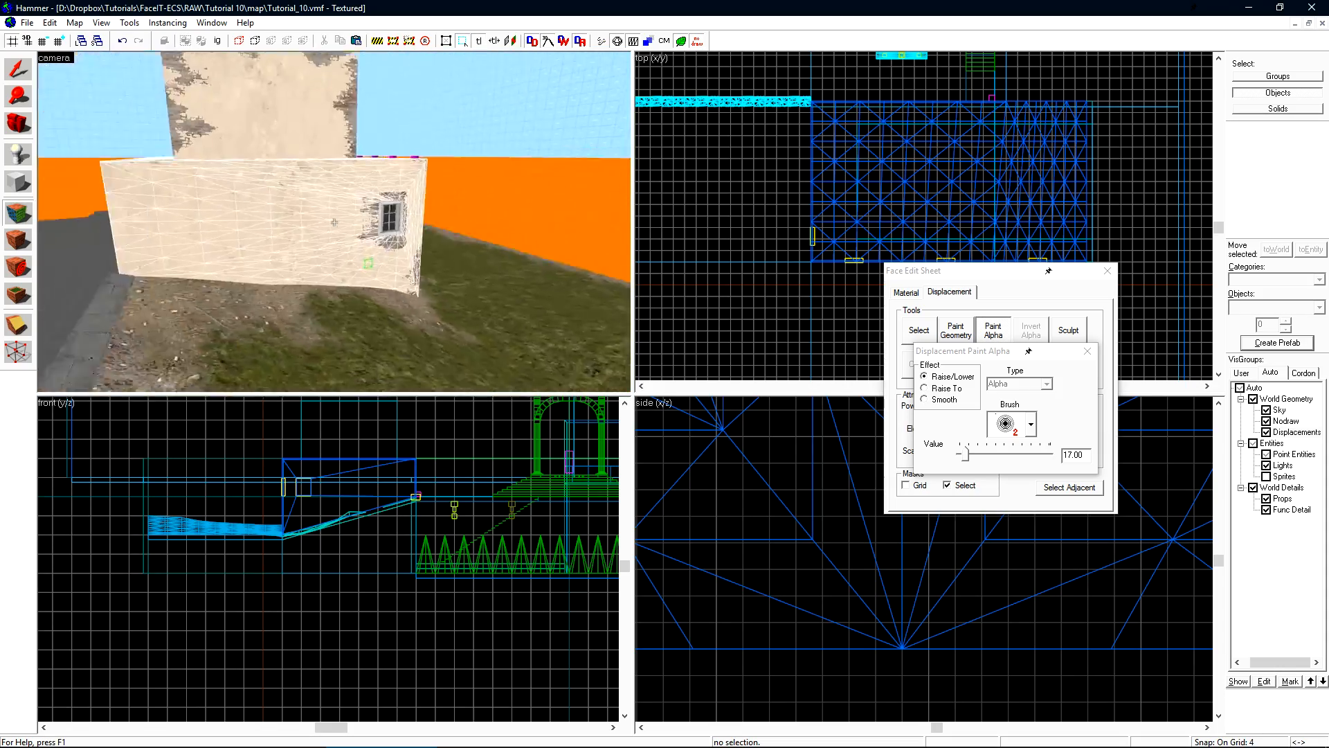
Paint alpha along the upper edge of the building's short side wall.
{"action": "key", "text": "w"}
{"action": "key", "text": "z"}
{"action": "left_click_drag", "start_coordinate": [145, 164], "coordinate": [327, 167]}
{"action": "key", "text": "z"}
{"action": "key", "text": "w"}
{"action": "key", "text": "z"}
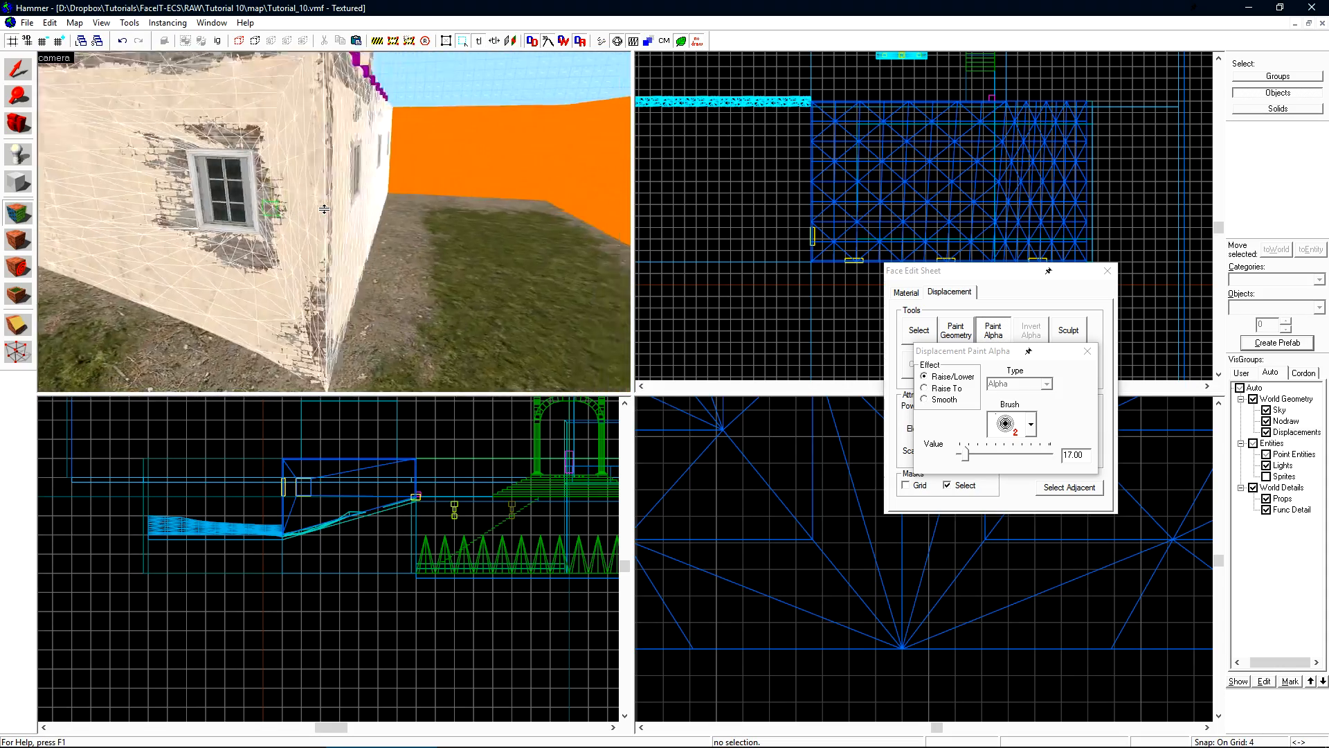
Compile the map with the Full compile - HDR only configuration, closing the vvis.exe error and the compile log.
{"action": "key", "text": "s"}
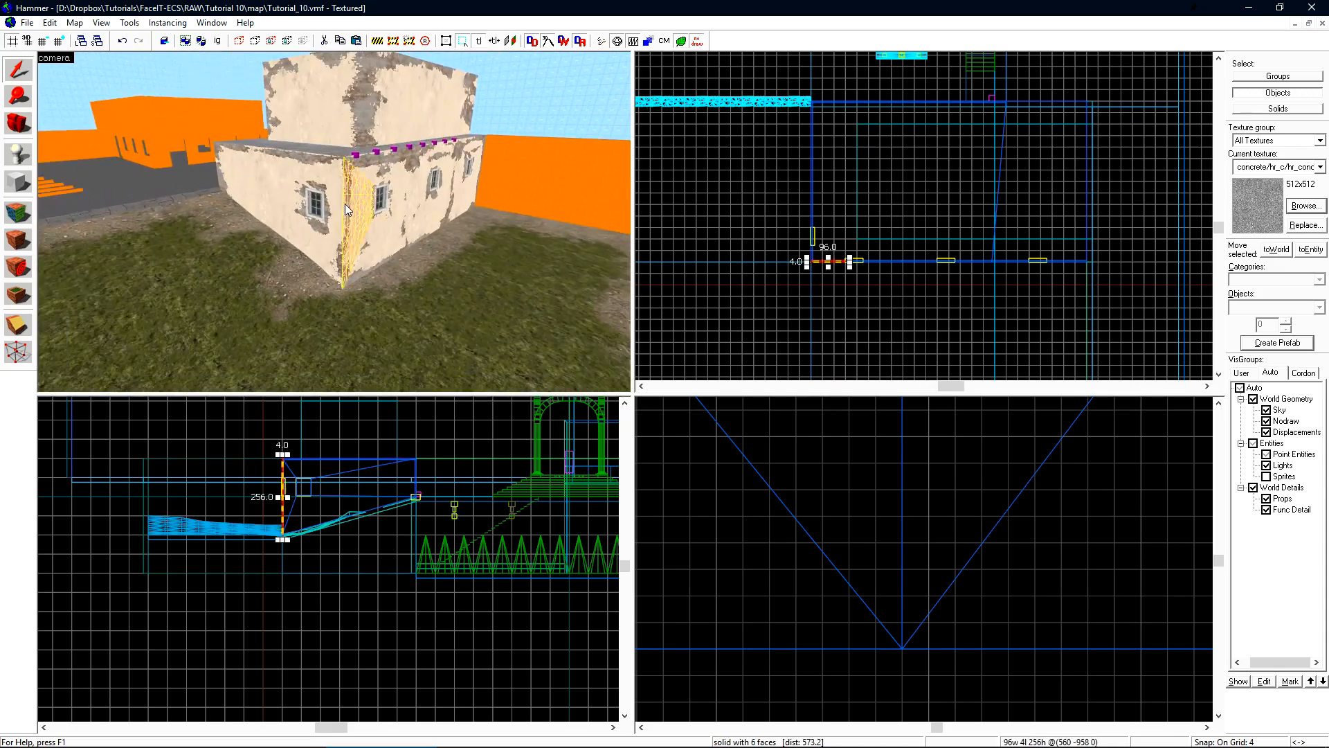
{"action": "key", "text": "shift+z"}
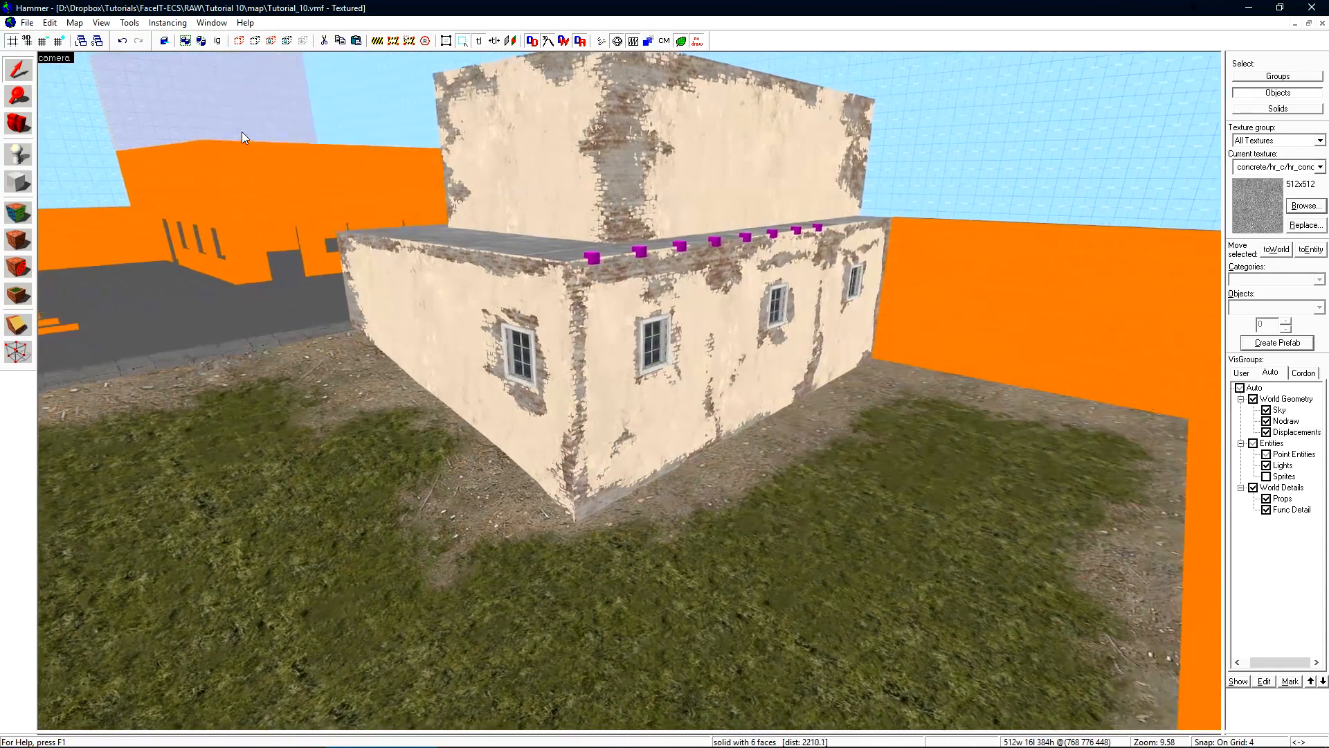
{"action": "key", "text": "s"}
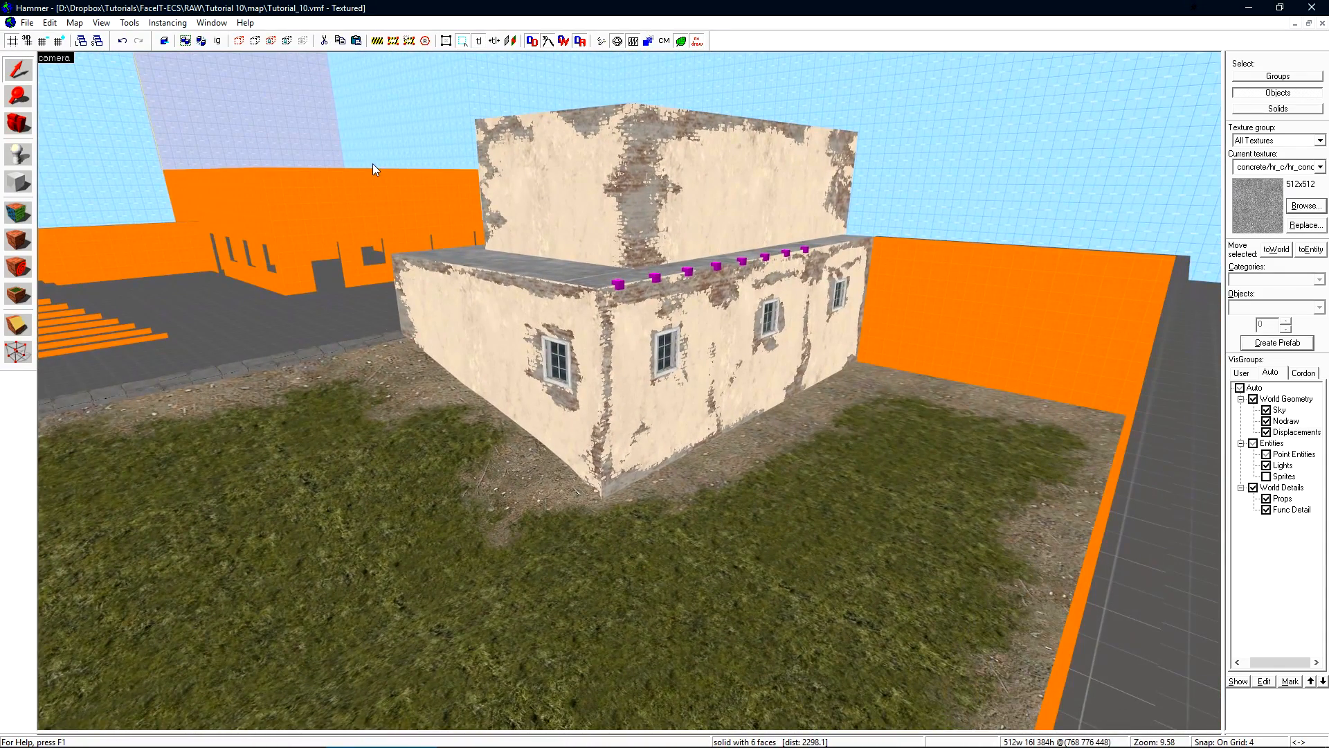
{"action": "left_click", "coordinate": [609, 42]}
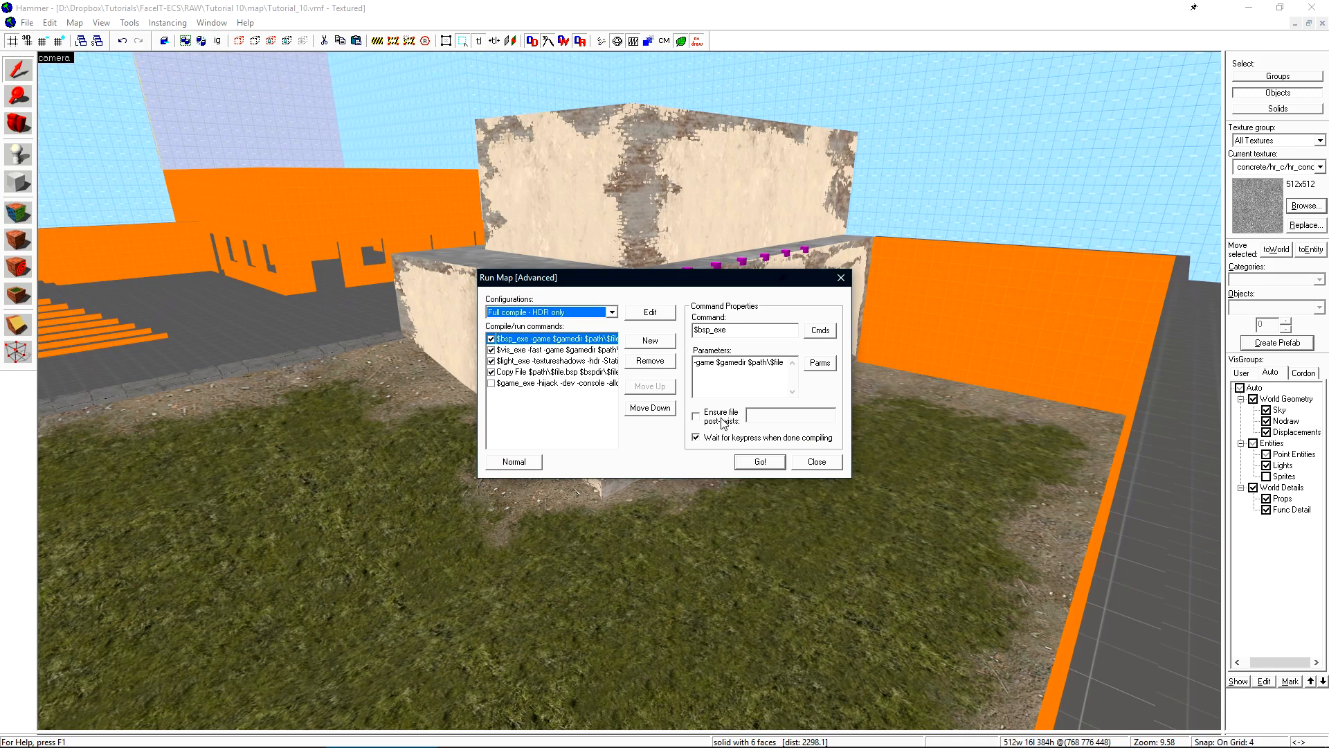
{"action": "left_click", "coordinate": [760, 462]}
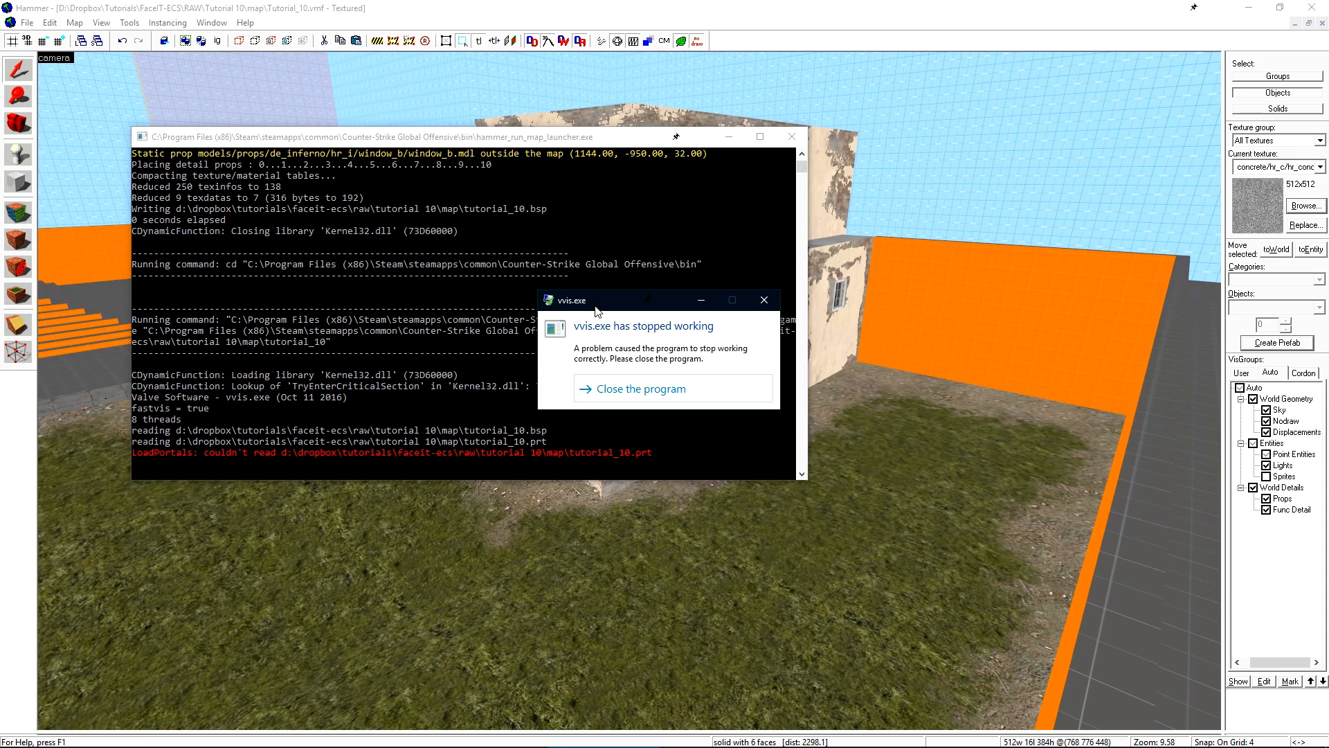
{"action": "left_click", "coordinate": [633, 389]}
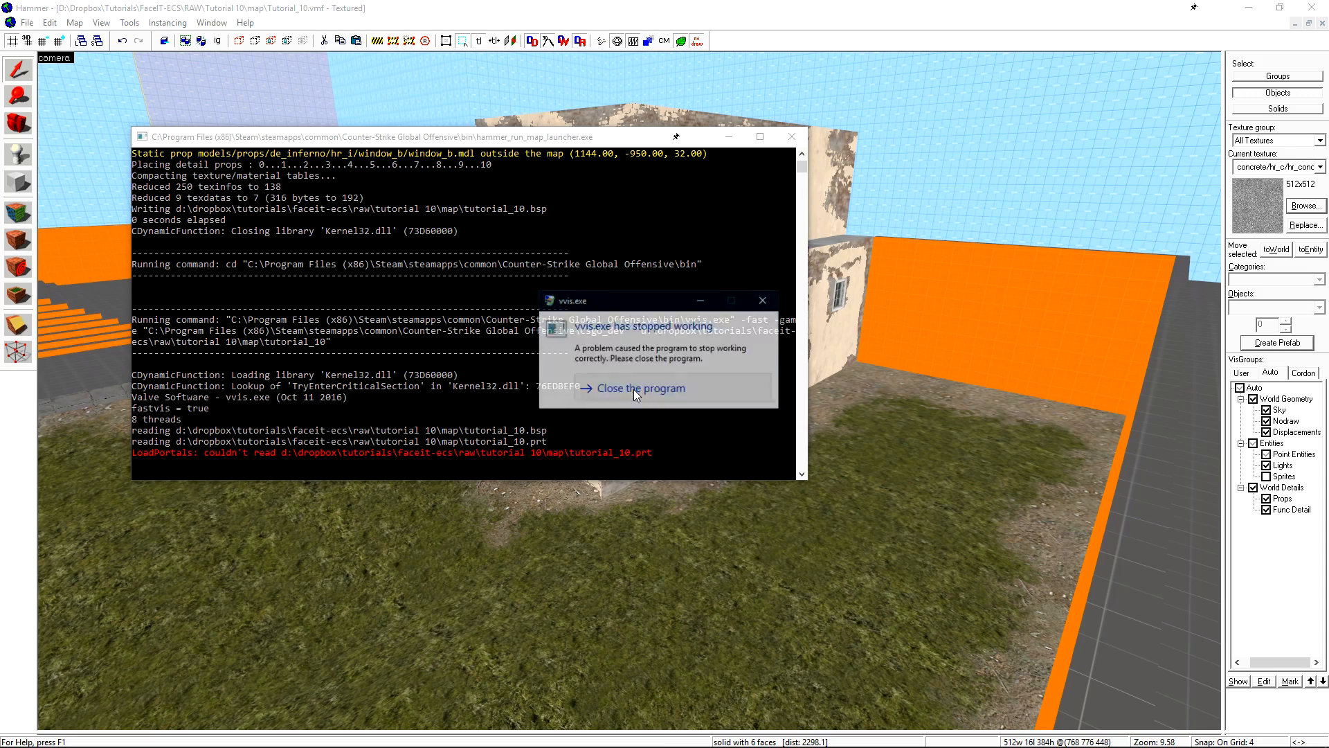
{"action": "left_click", "coordinate": [792, 137]}
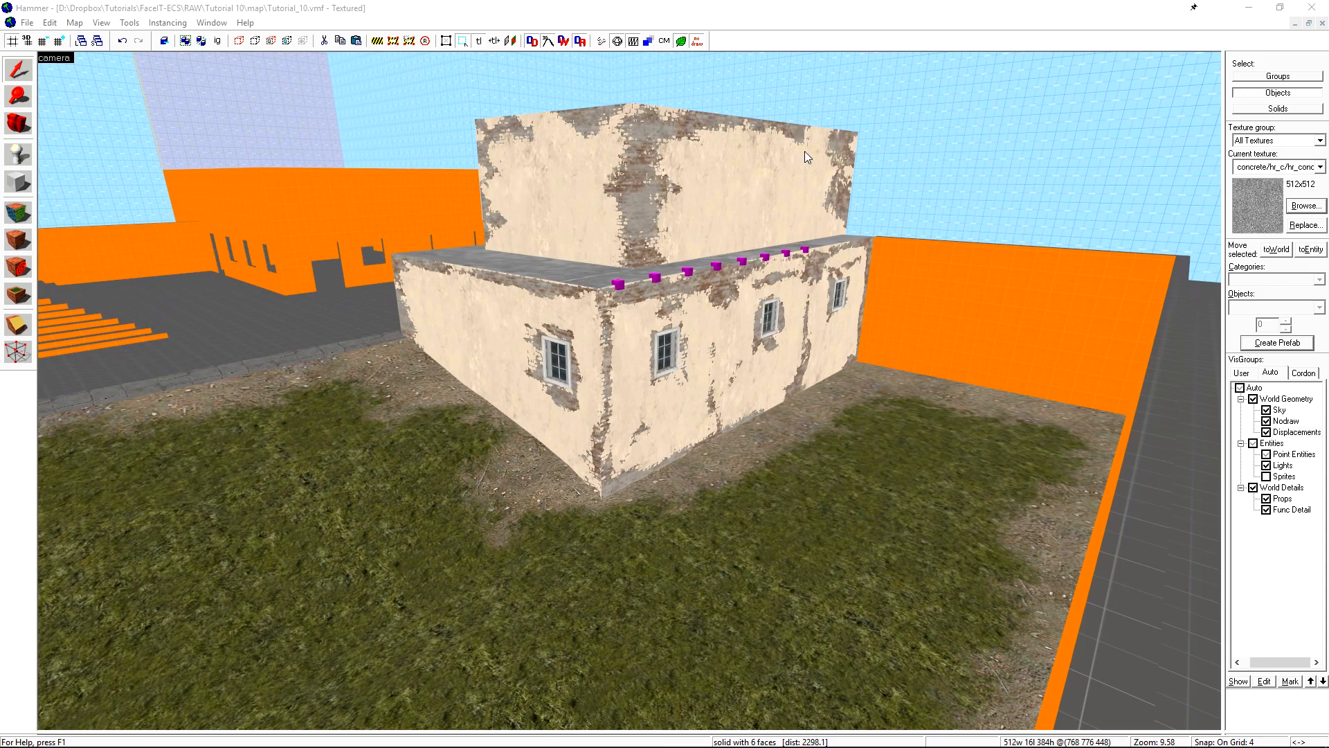
Hide the Entities, World Details and Displacements VisGroups to expose the openings left beneath the terrain and building.
{"action": "left_click", "coordinate": [798, 2]}
{"action": "key", "text": "z"}
{"action": "key", "text": "w"}
{"action": "key", "text": "a"}
{"action": "key", "text": "s"}
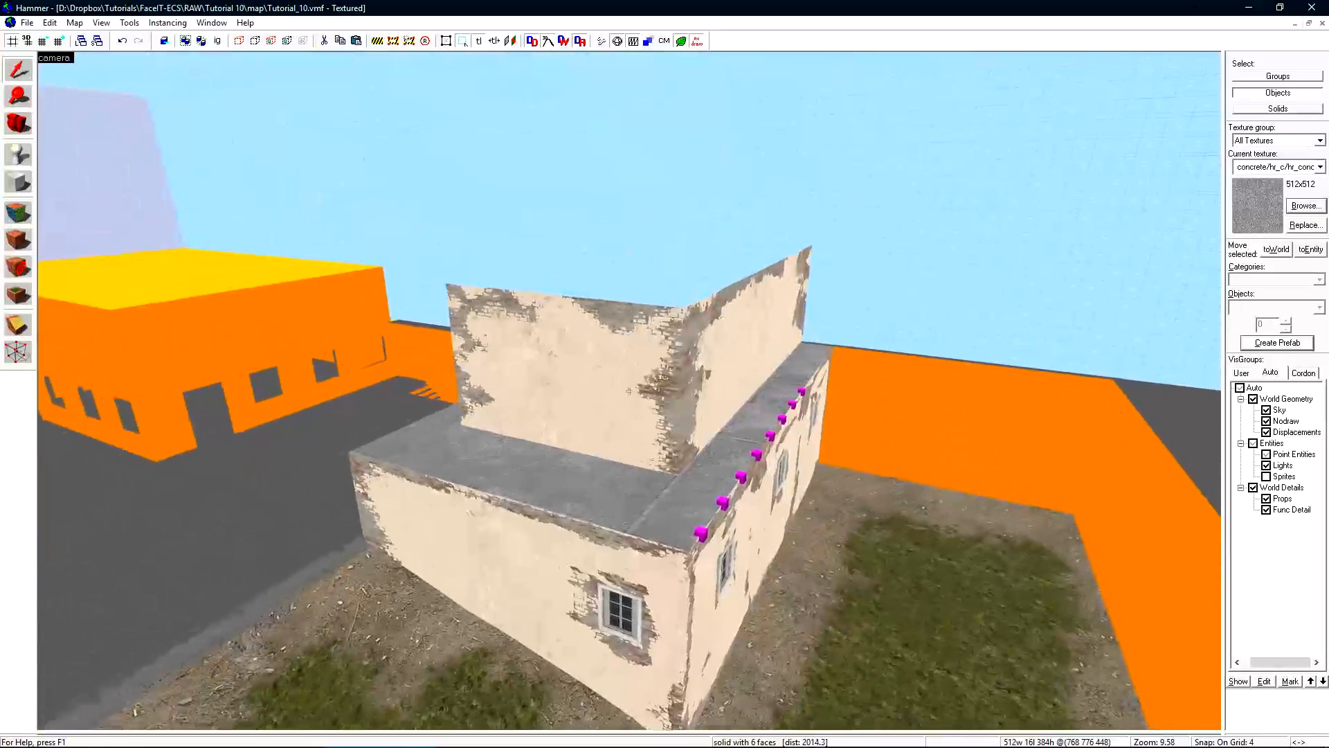
{"action": "key", "text": "z"}
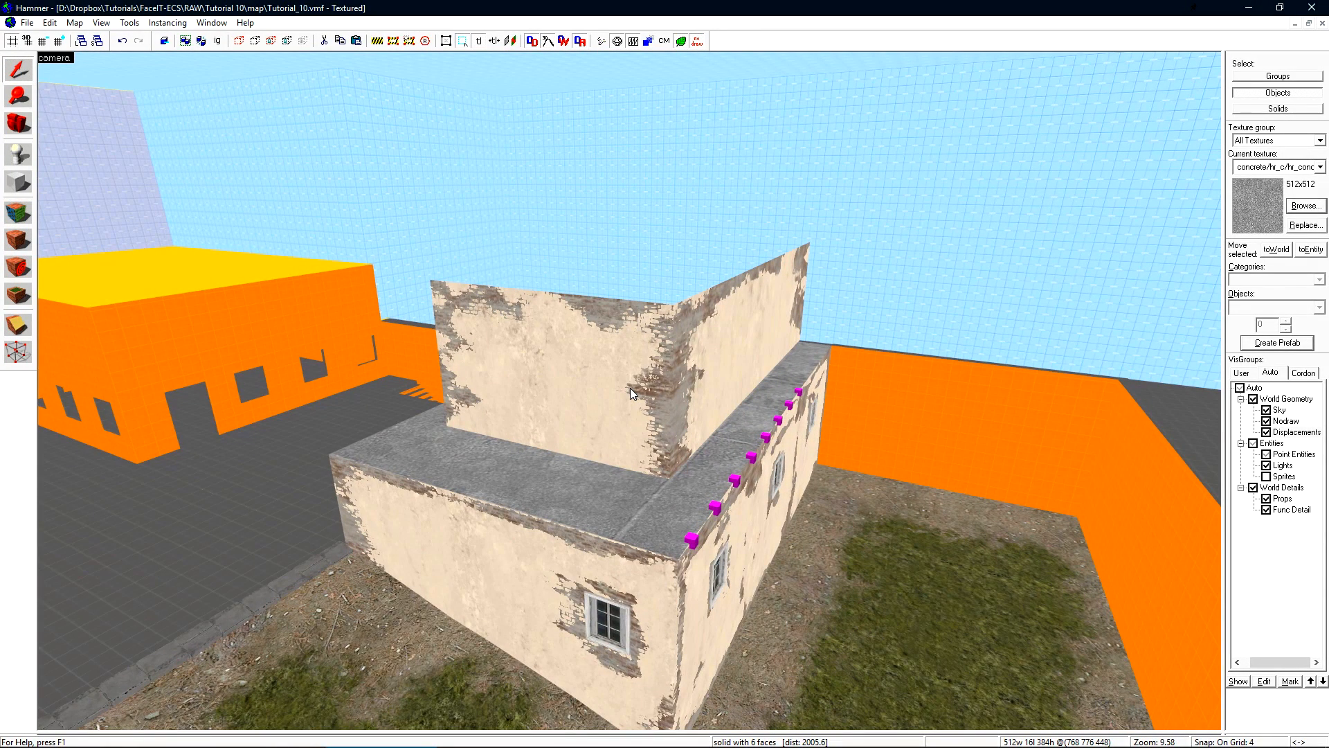
{"action": "left_click", "coordinate": [1253, 399]}
{"action": "left_click", "coordinate": [1253, 400]}
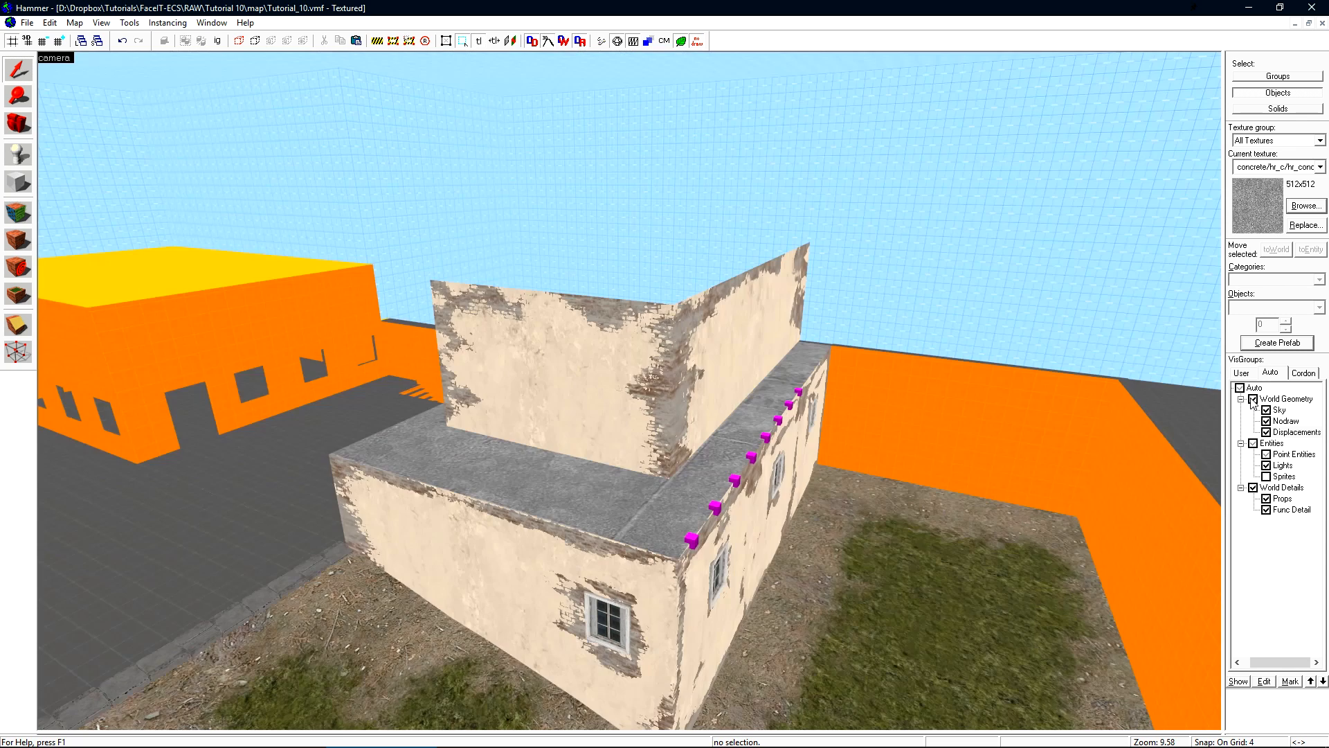
{"action": "left_click", "coordinate": [1254, 444]}
{"action": "left_click", "coordinate": [1254, 488]}
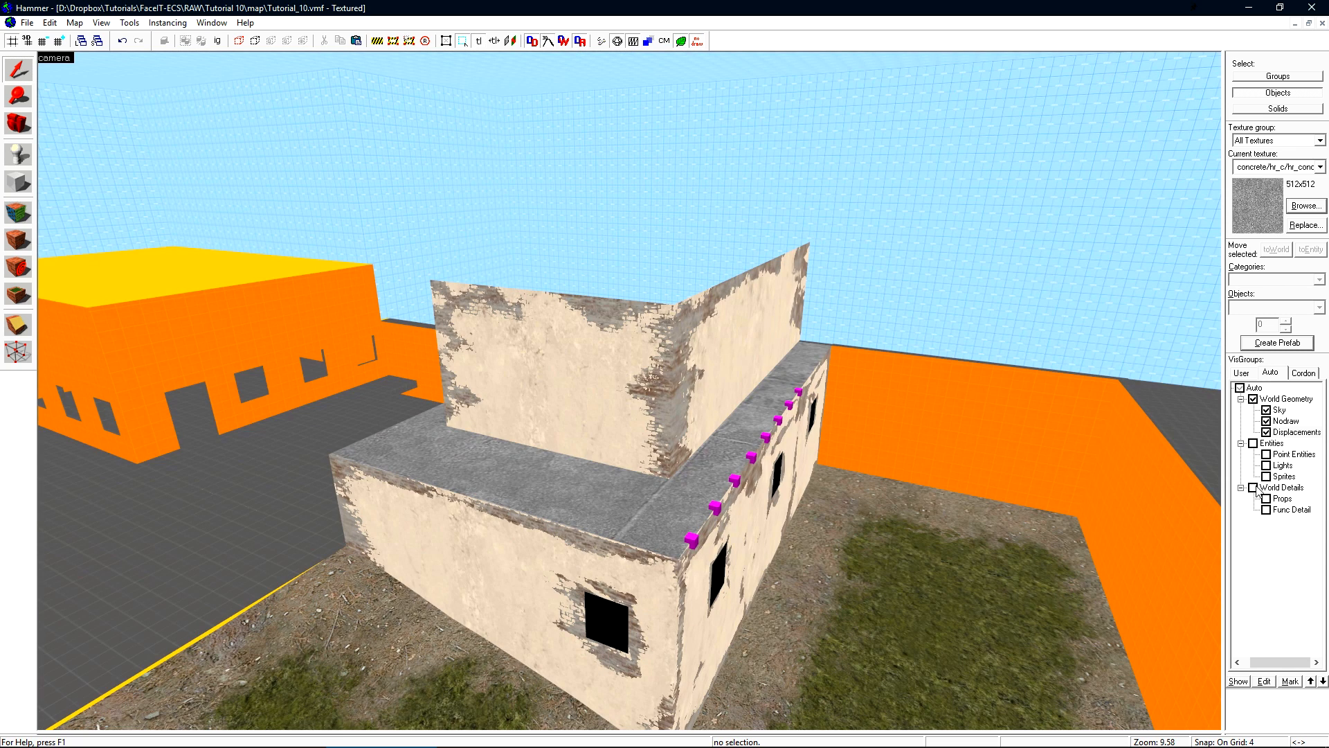
{"action": "left_click", "coordinate": [1266, 432]}
{"action": "key", "text": "z"}
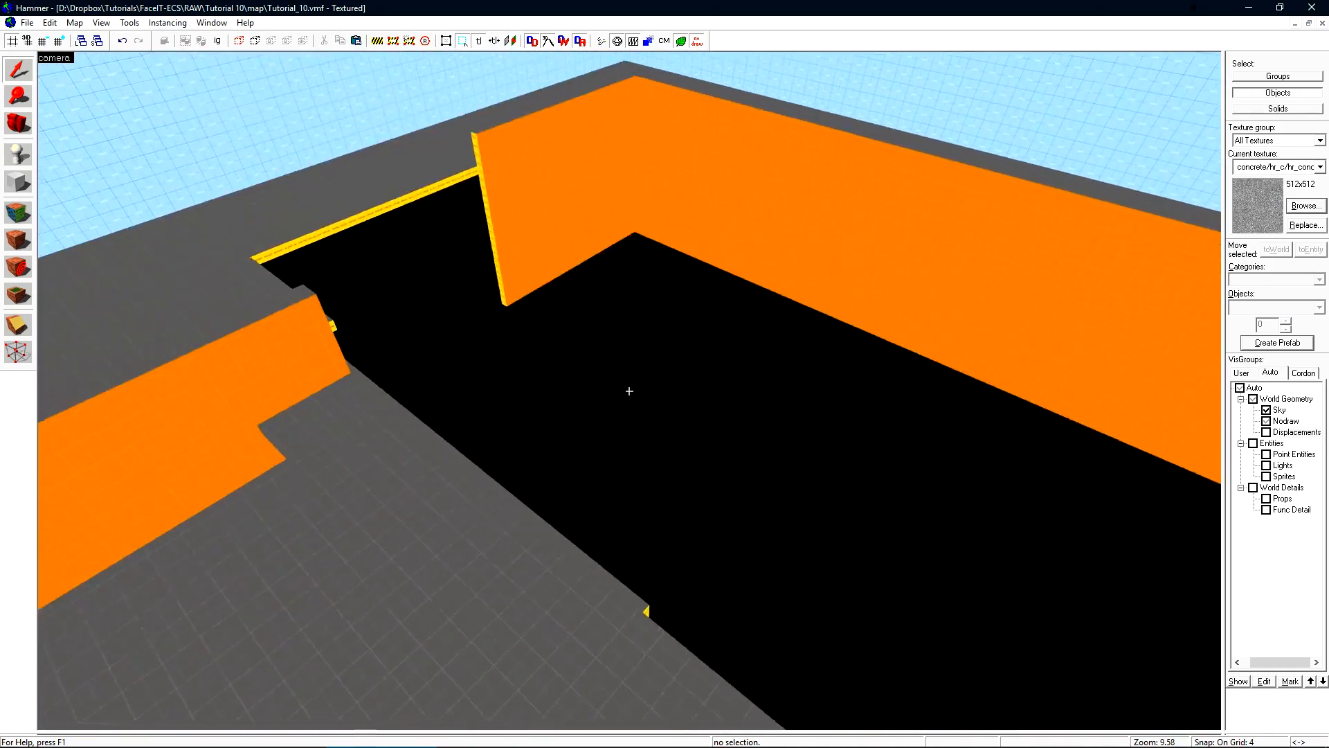
{"action": "key", "text": "z"}
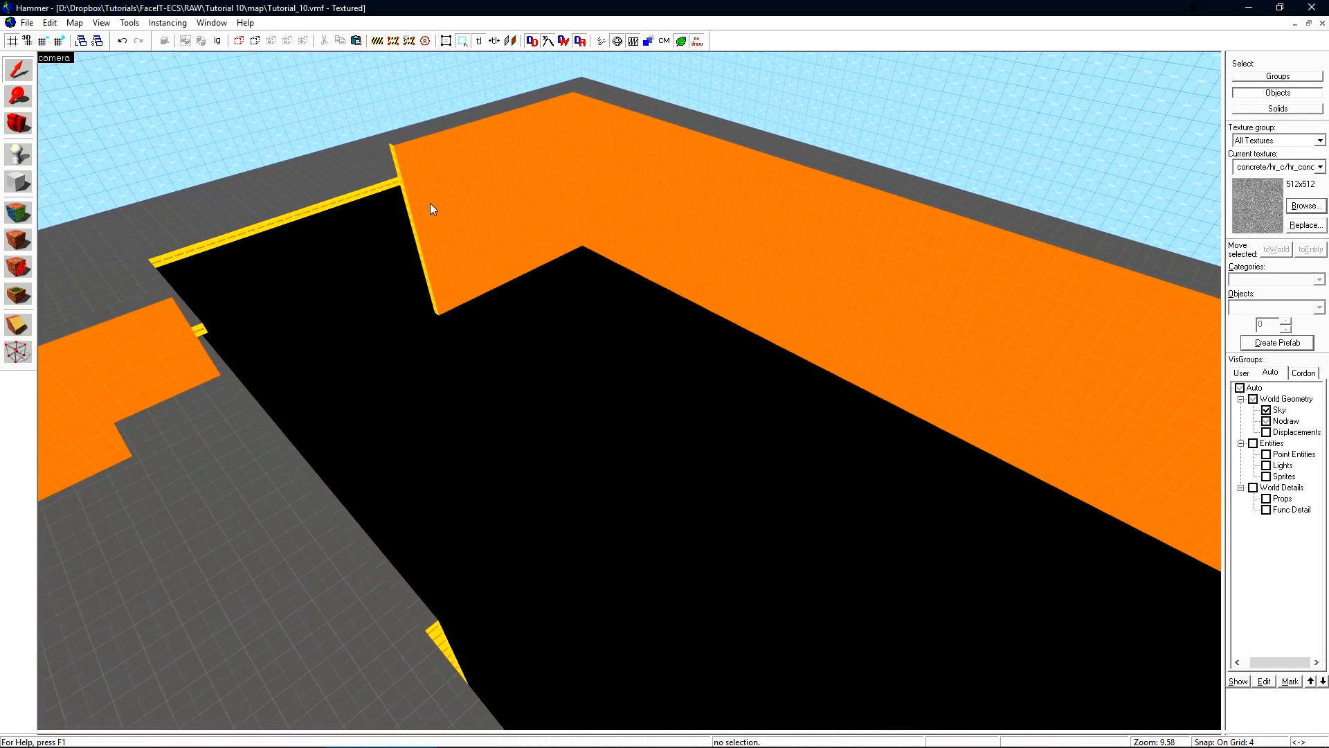
Select the orange boundary wall beside the open area and examine the unsealed gap around it.
{"action": "left_click", "coordinate": [429, 202]}
{"action": "key", "text": "shift+z"}
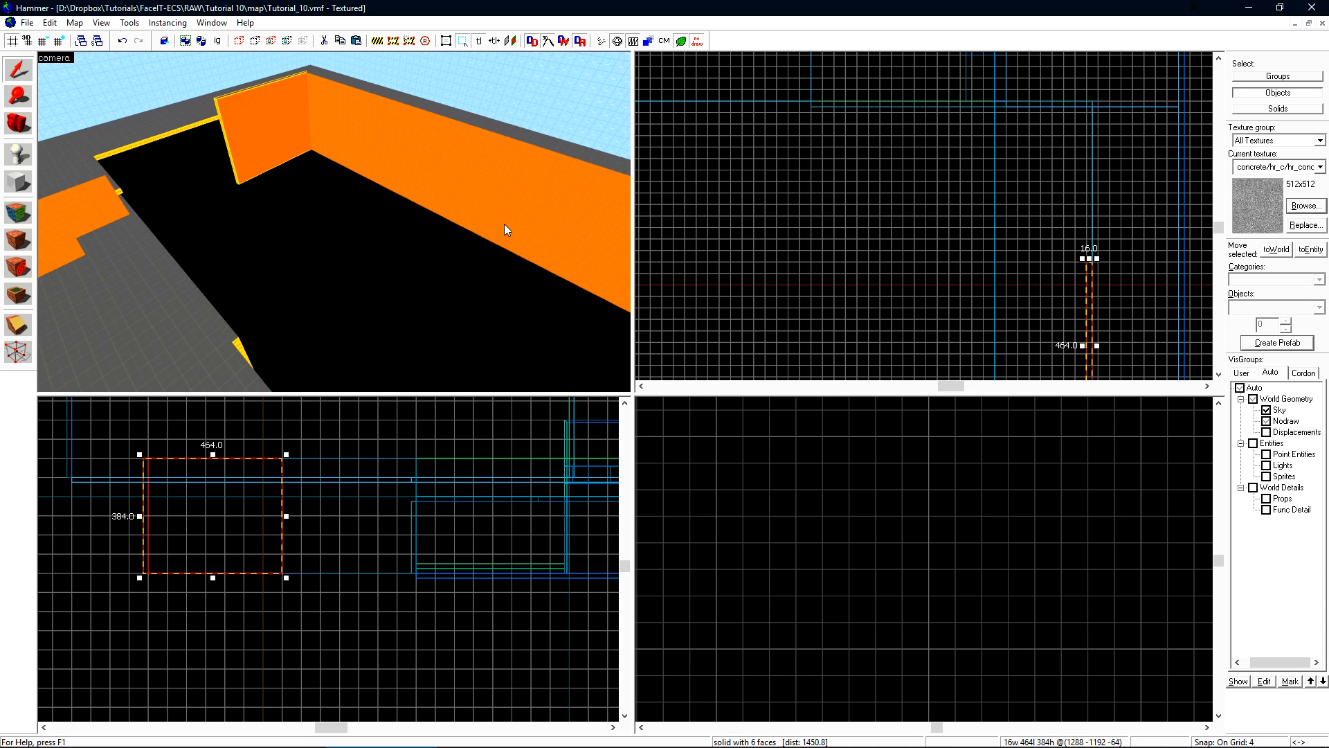
{"action": "key", "text": "z"}
{"action": "key", "text": "w"}
{"action": "key", "text": "z"}
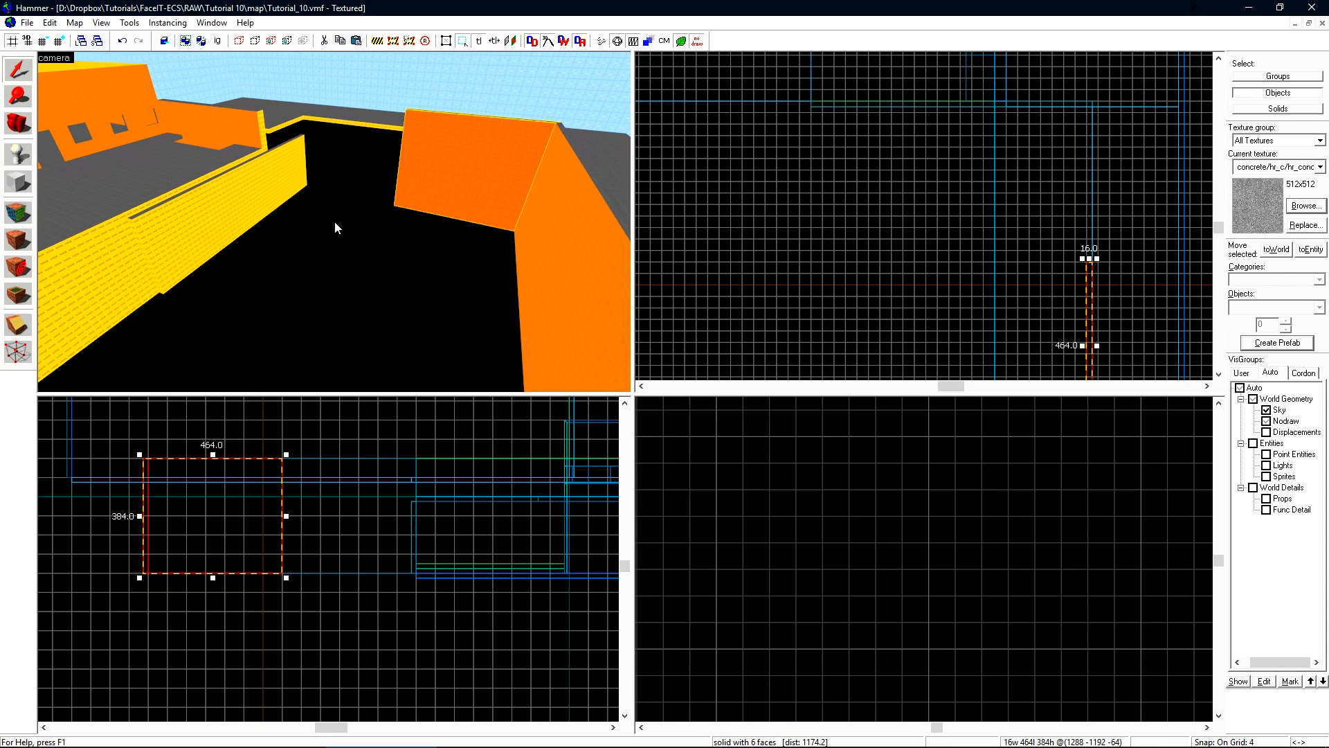
{"action": "key", "text": "w"}
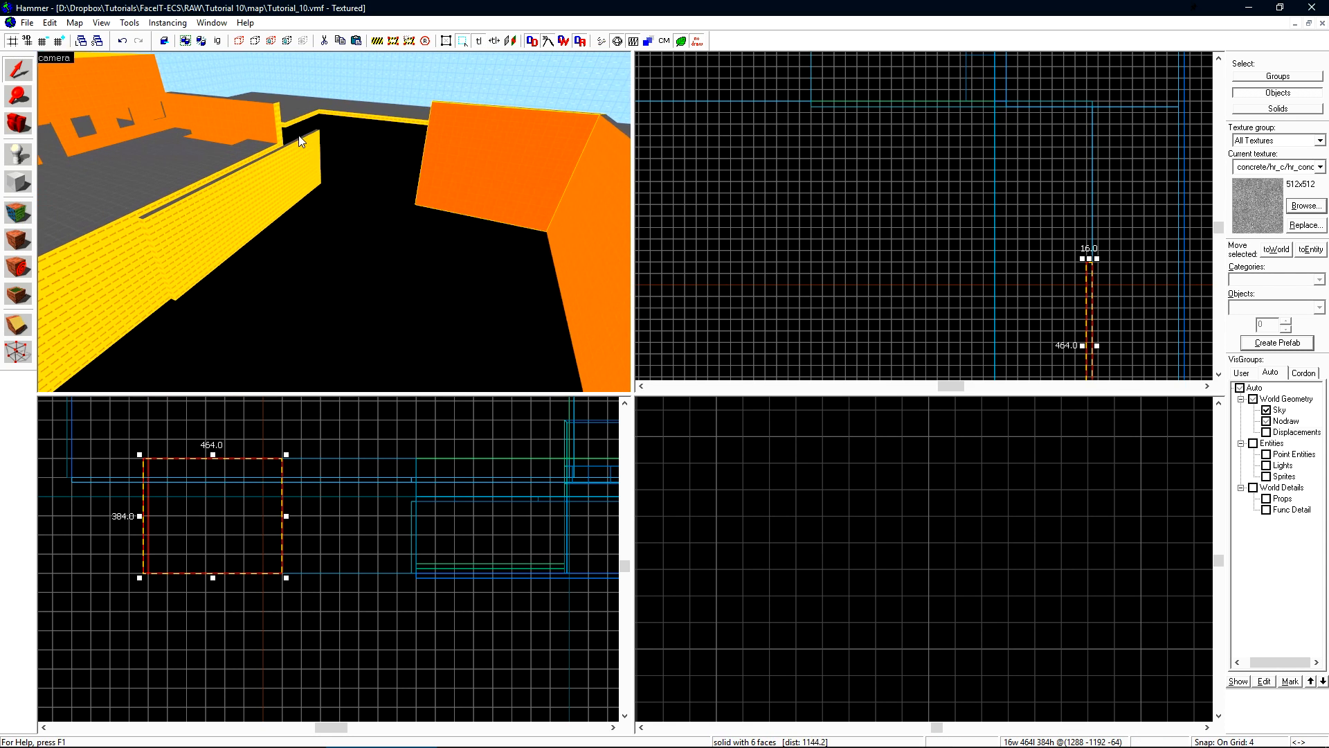
Seal the open area with tools/toolsnodraw brushes on a 16-unit grid and show all auto VisGroups again.
{"action": "scroll", "coordinate": [857, 223], "scroll_direction": "down", "scroll_amount": 3}
{"action": "key", "text": "shift+a"}
{"action": "key", "text": "shift+s"}
{"action": "left_click", "coordinate": [385, 113]}
{"action": "left_click", "coordinate": [311, 106], "text": "ctrl"}
{"action": "left_click_drag", "start_coordinate": [357, 485], "coordinate": [397, 578]}
{"action": "scroll", "coordinate": [392, 573], "scroll_direction": "up", "scroll_amount": 9}
{"action": "key", "text": "bracketright"}
{"action": "key", "text": "bracketright"}
{"action": "key", "text": "z"}
{"action": "key", "text": "w"}
{"action": "key", "text": "z"}
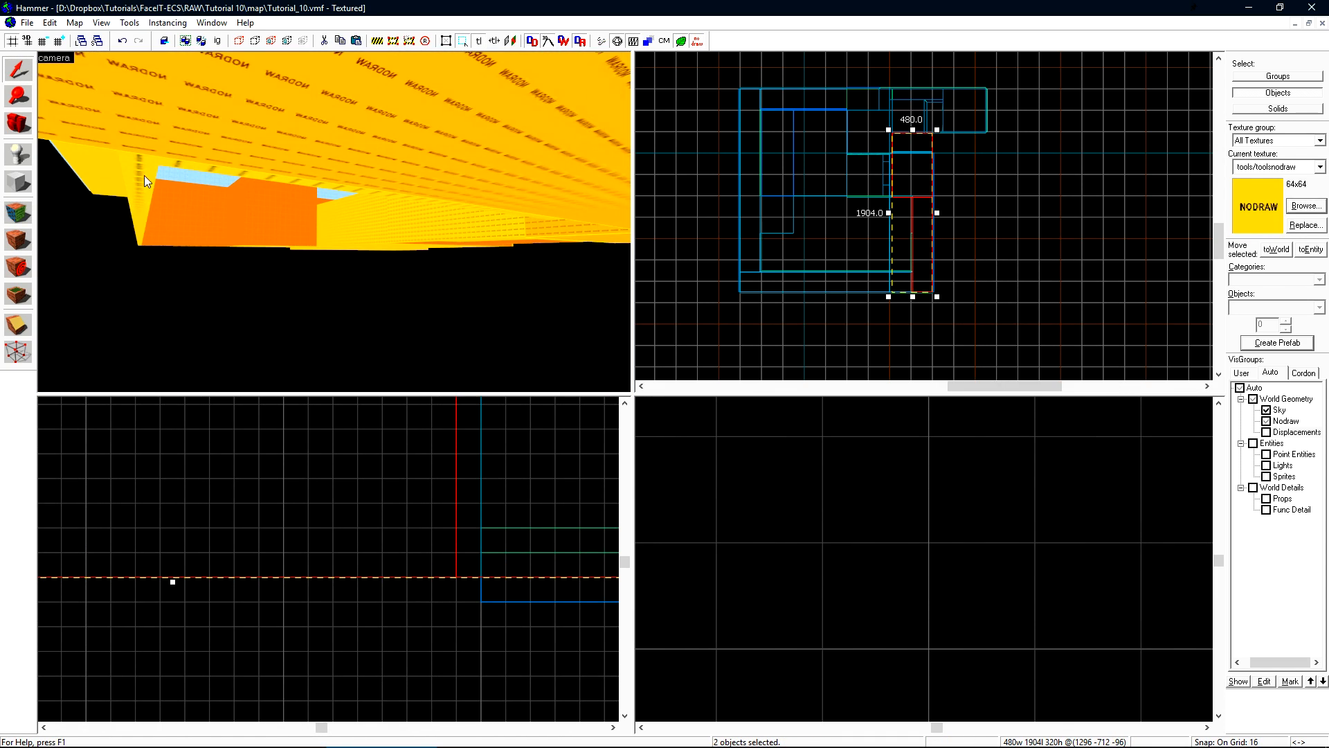
{"action": "scroll", "coordinate": [771, 288], "scroll_direction": "up", "scroll_amount": 3}
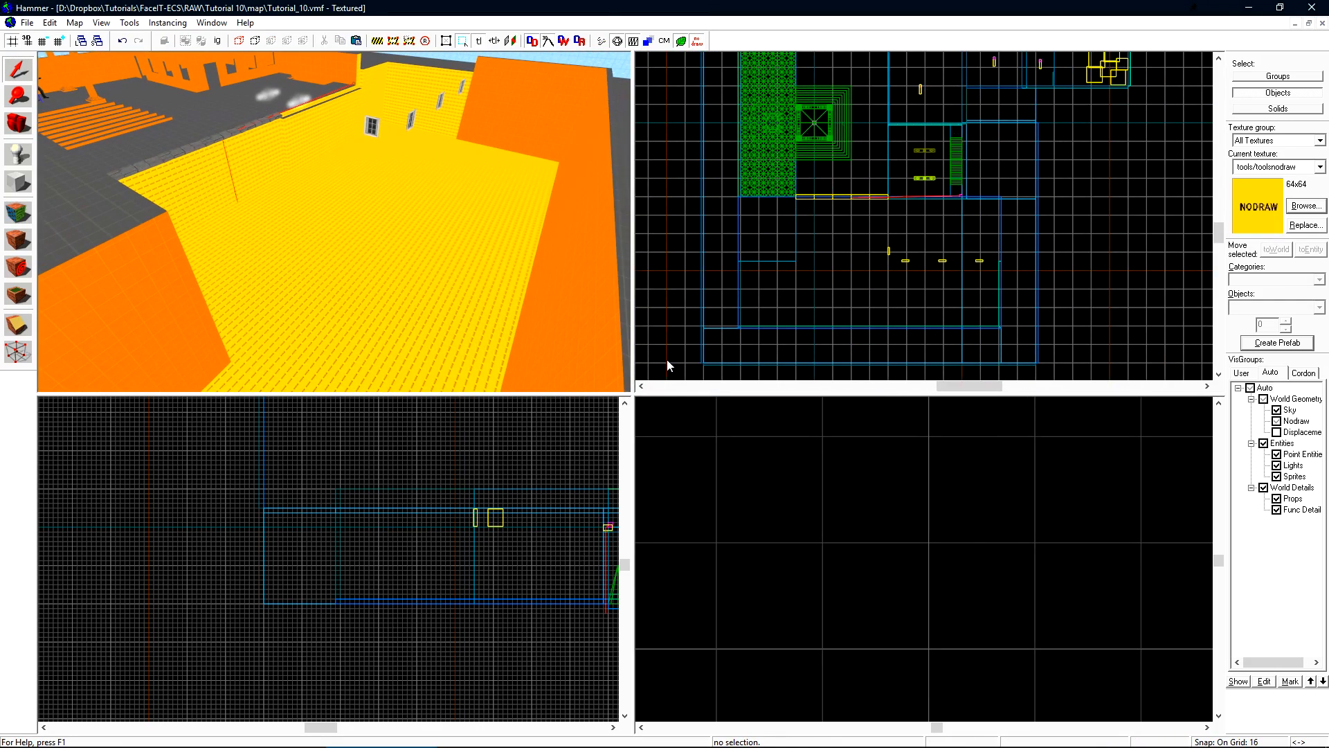
{"action": "double_click", "coordinate": [1251, 389]}
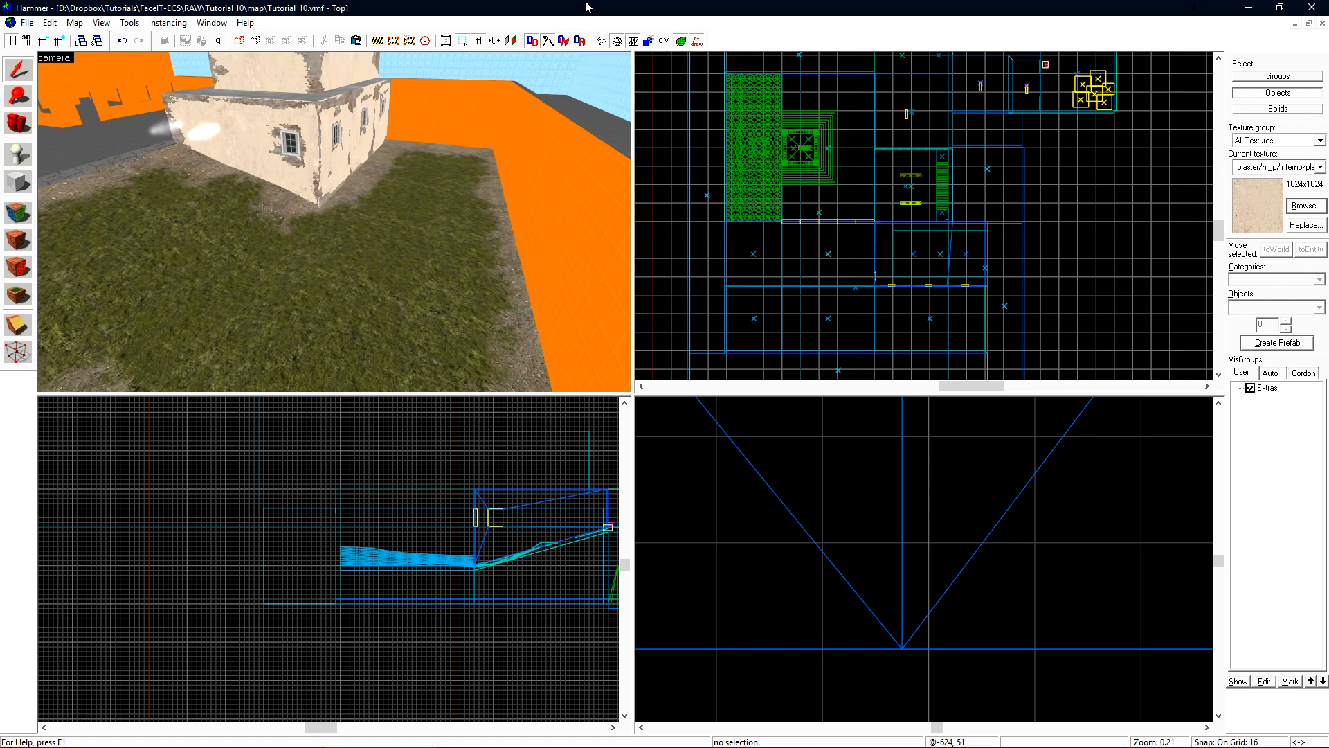
Select all four grass ground displacement faces around the building for face editing.
{"action": "key", "text": "shift+a"}
{"action": "left_click", "coordinate": [441, 251]}
{"action": "left_click", "coordinate": [435, 201], "text": "ctrl"}
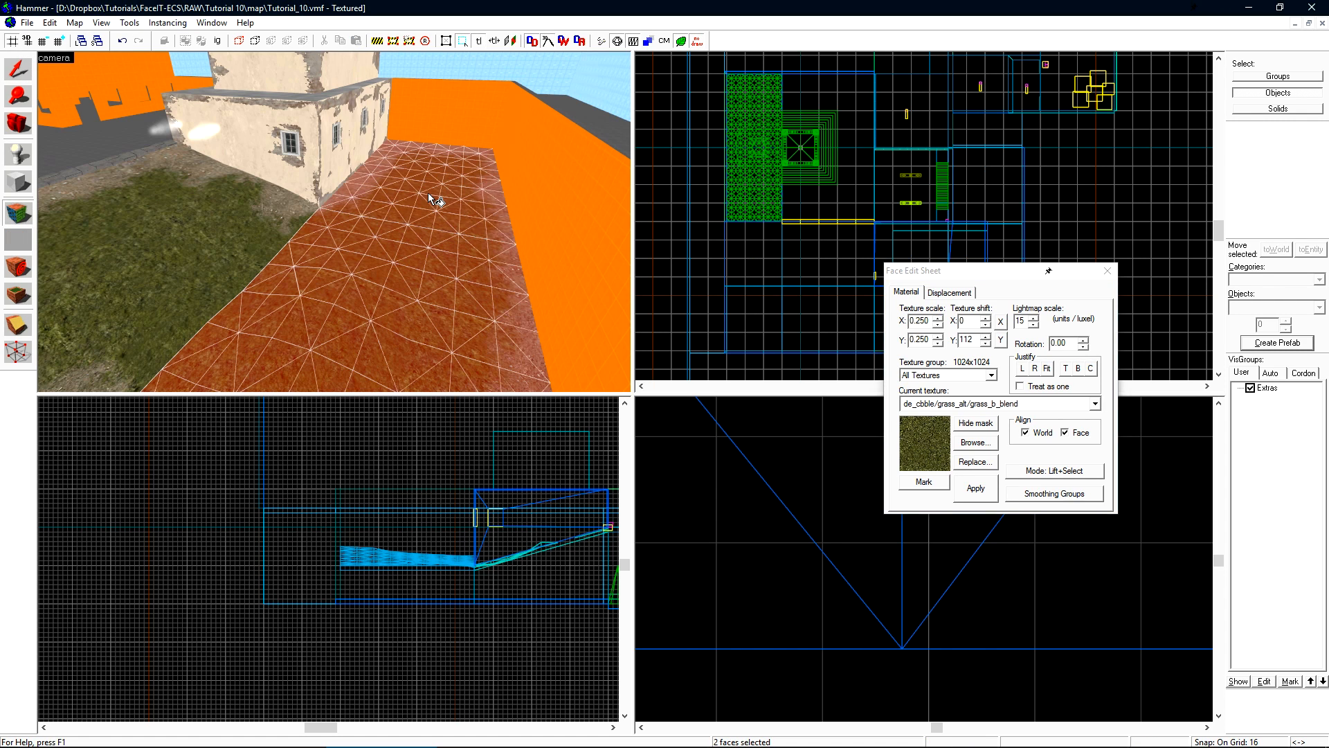
{"action": "key", "text": "z"}
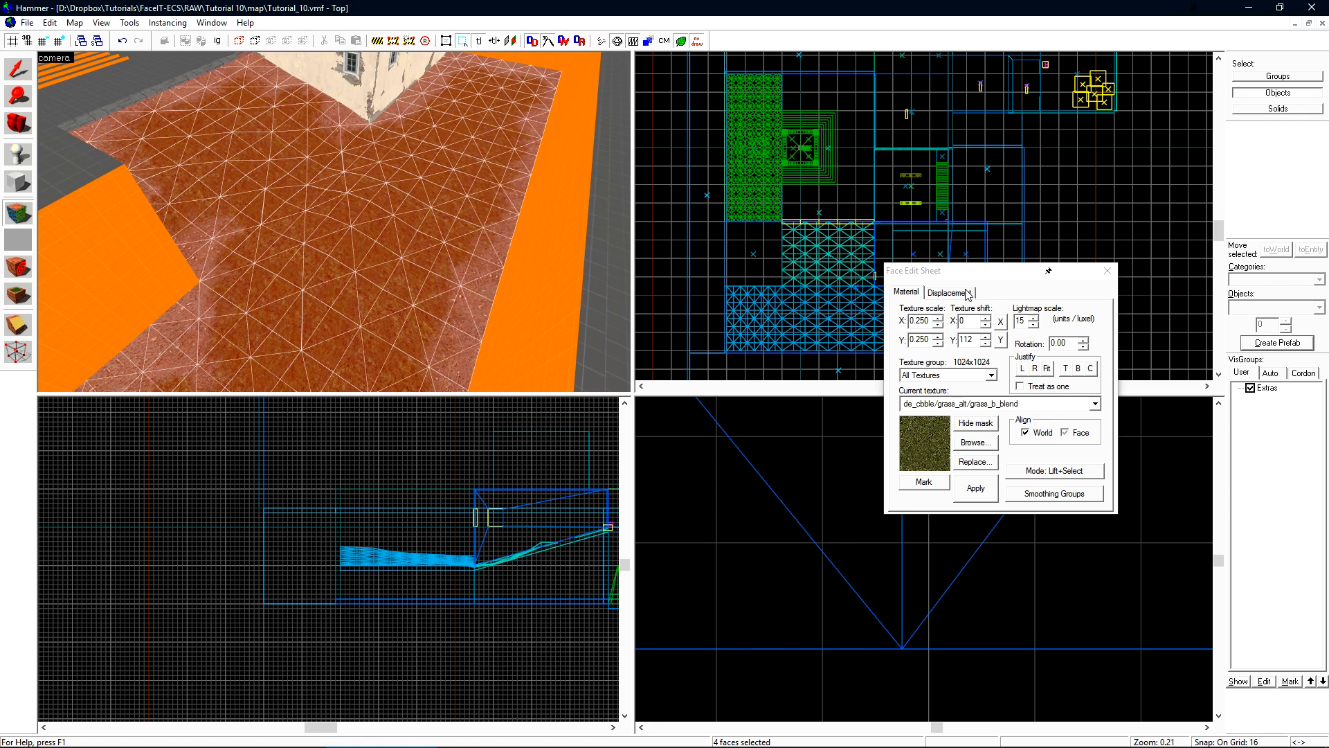
Apply displacement noise with a minimum of 0.0 and a maximum of 90 to the selected ground.
{"action": "left_click", "coordinate": [952, 293]}
{"action": "left_click", "coordinate": [1031, 367]}
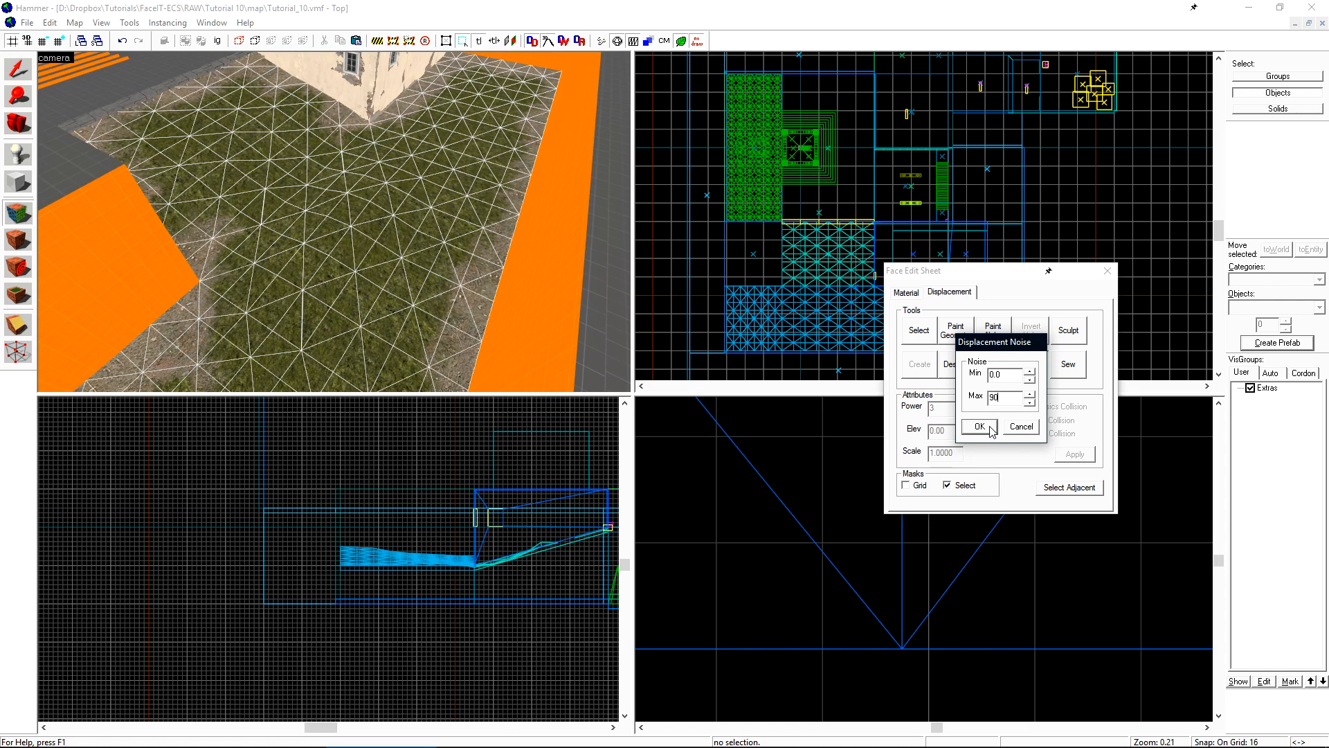
{"action": "left_click", "coordinate": [991, 425]}
{"action": "key", "text": "z"}
{"action": "key", "text": "w"}
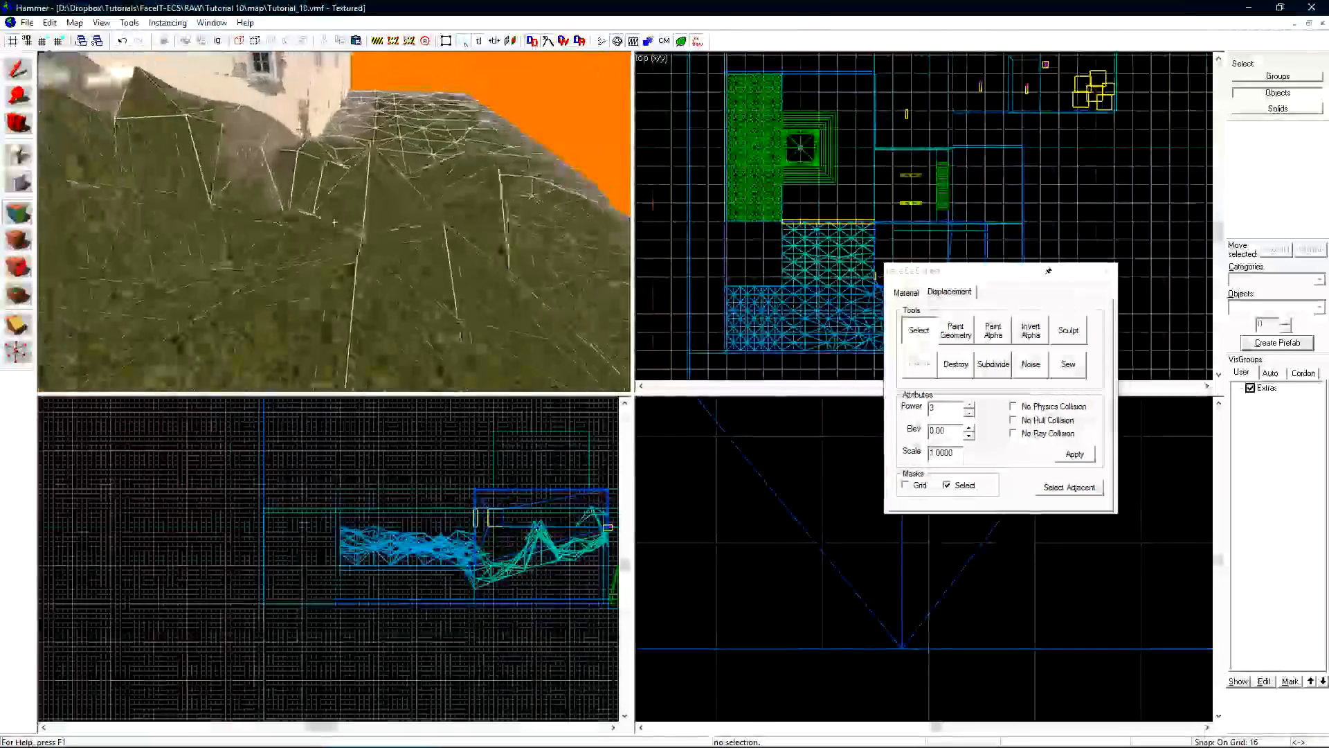
Undo the displacement noise on the ground and reopen the noise settings.
{"action": "key", "text": "ctrl+z"}
{"action": "key", "text": "z"}
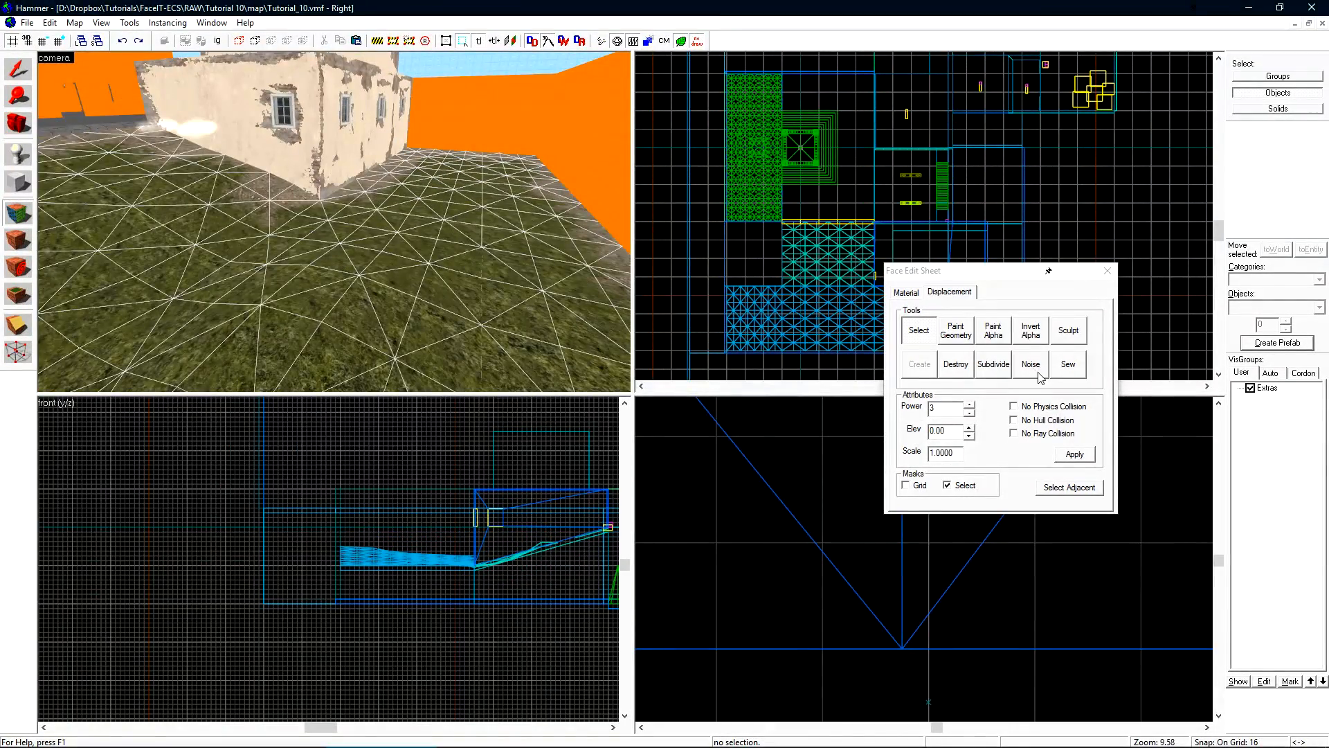
{"action": "left_click", "coordinate": [1038, 374]}
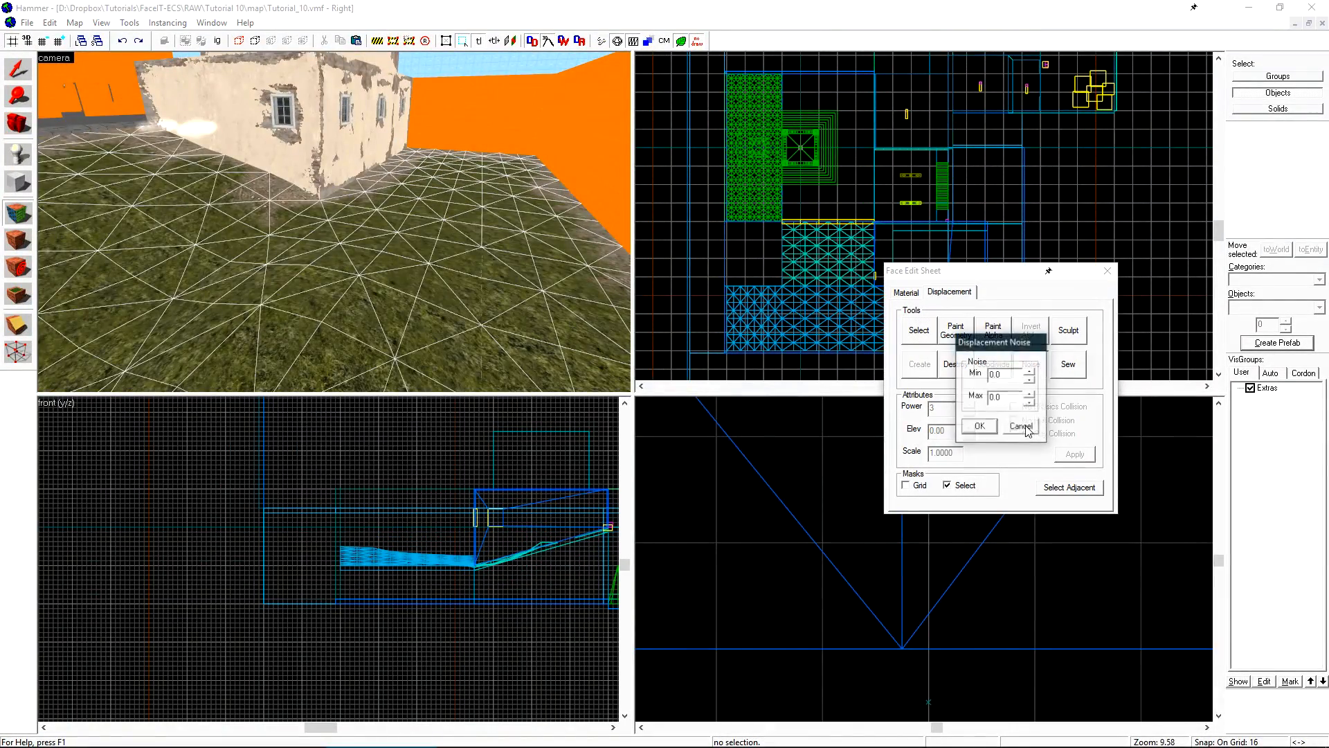
Close the displacement noise settings and examine the ground and building from several sides.
{"action": "left_click", "coordinate": [981, 426]}
{"action": "key", "text": "z"}
{"action": "key", "text": "s"}
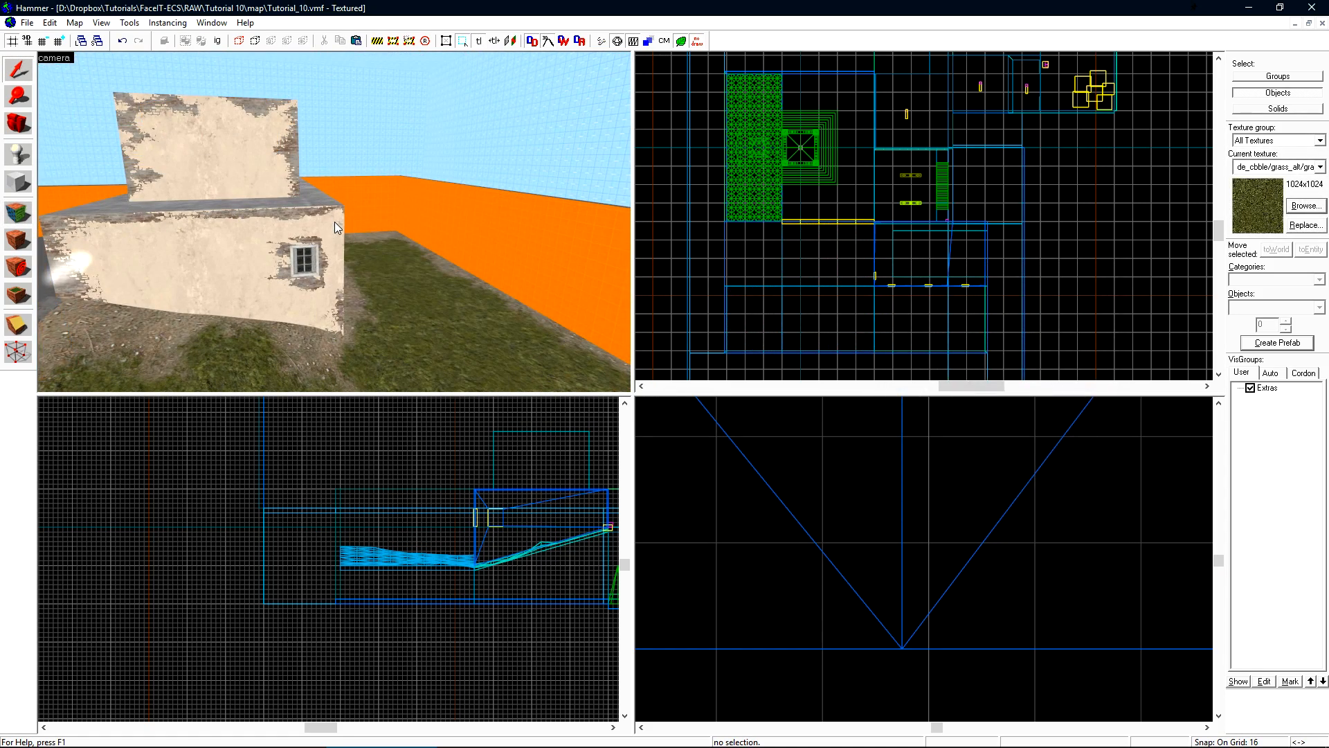
{"action": "key", "text": "z"}
{"action": "key", "text": "z"}
{"action": "key", "text": "w"}
{"action": "key", "text": "z"}
{"action": "key", "text": "w"}
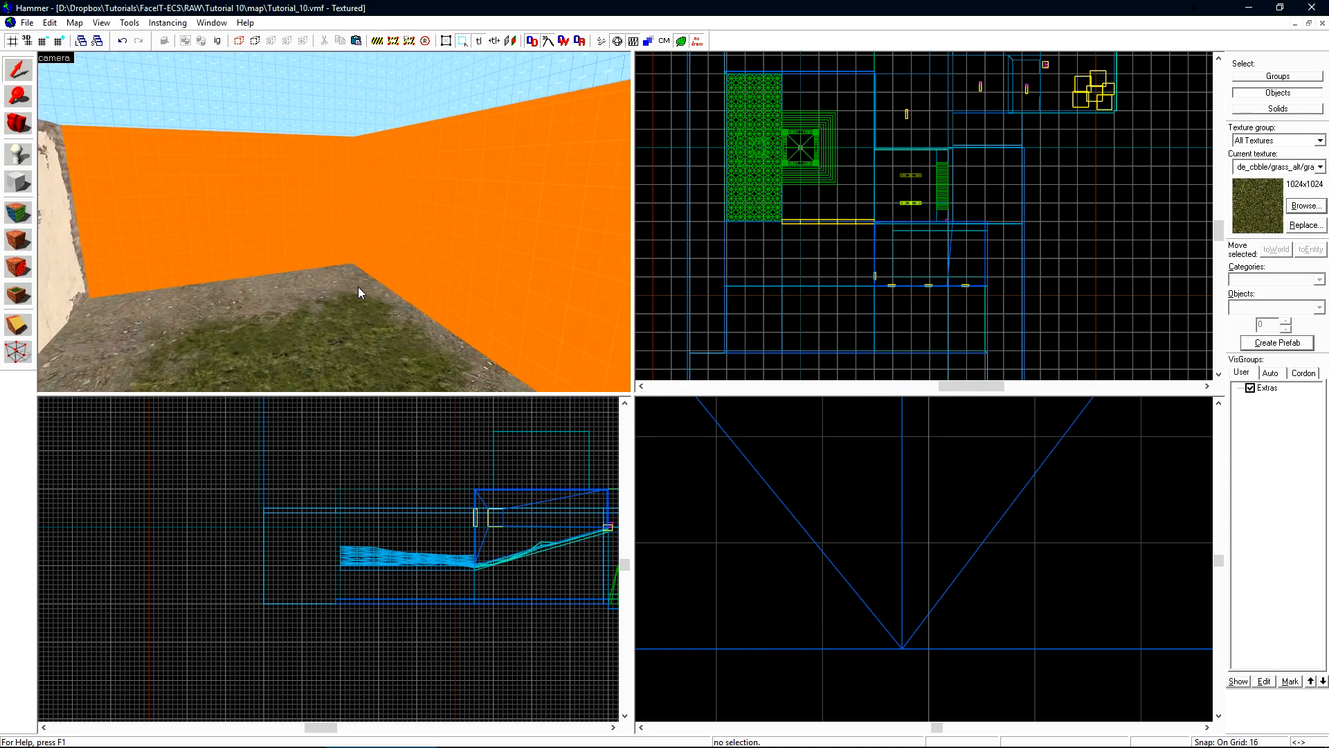
{"action": "key", "text": "shift+a"}
{"action": "key", "text": "z"}
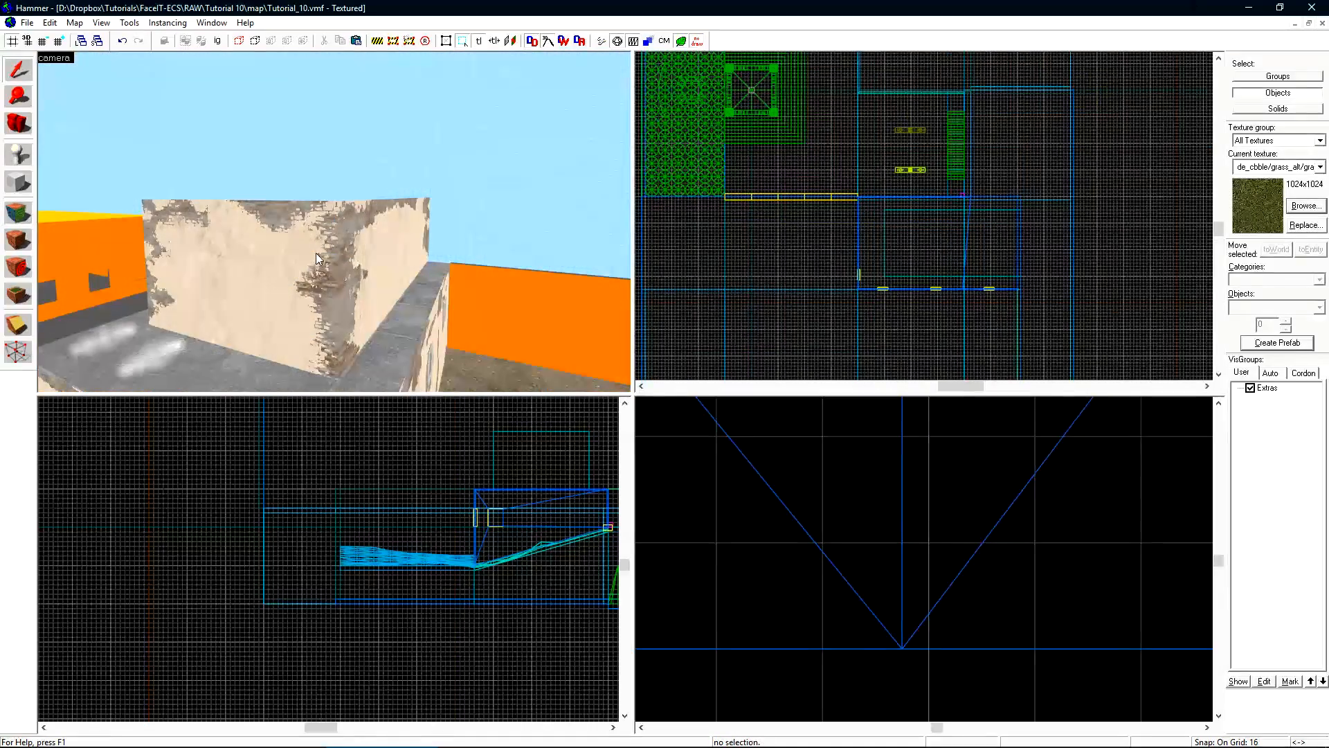
Duplicate the building's 656 x 320 x 192 upper block and place the copy above the grass beside the building.
{"action": "left_click", "coordinate": [316, 252]}
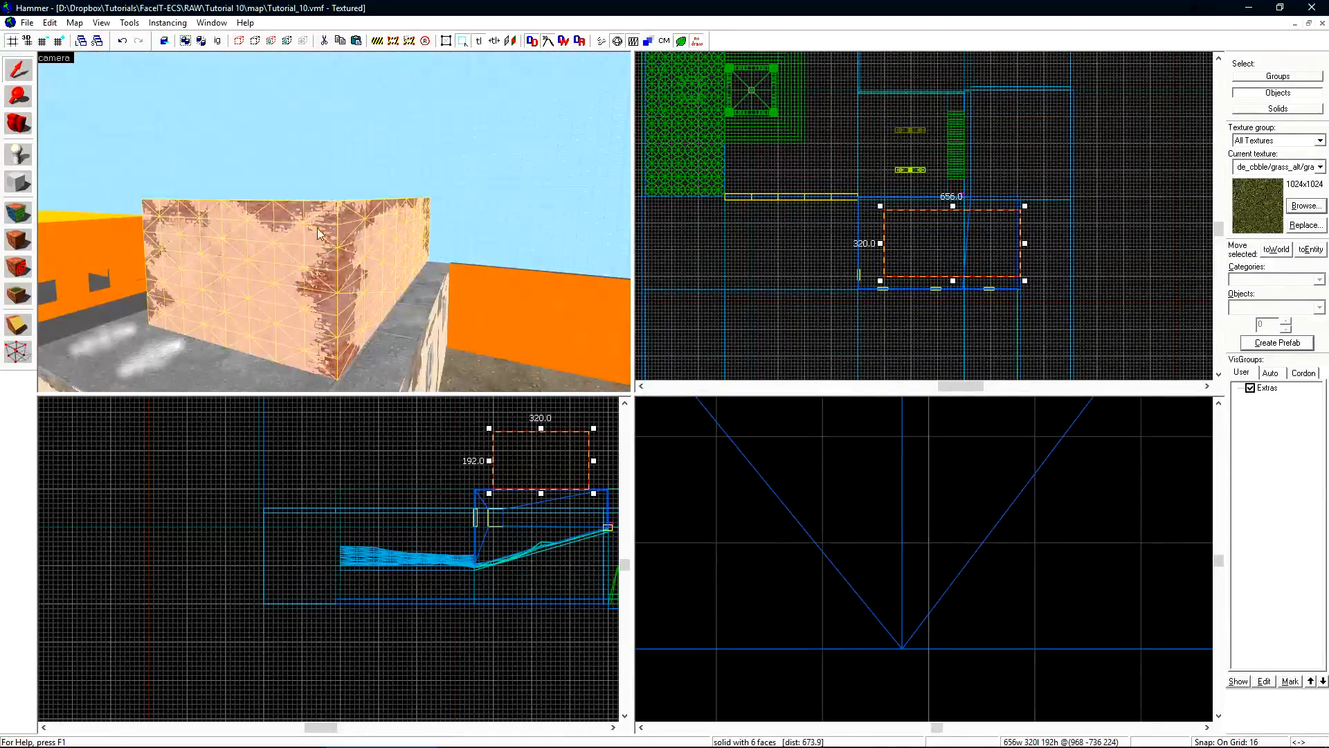
{"action": "left_click_drag", "start_coordinate": [911, 241], "coordinate": [861, 352], "text": "shift"}
{"action": "key", "text": "z"}
{"action": "key", "text": "z"}
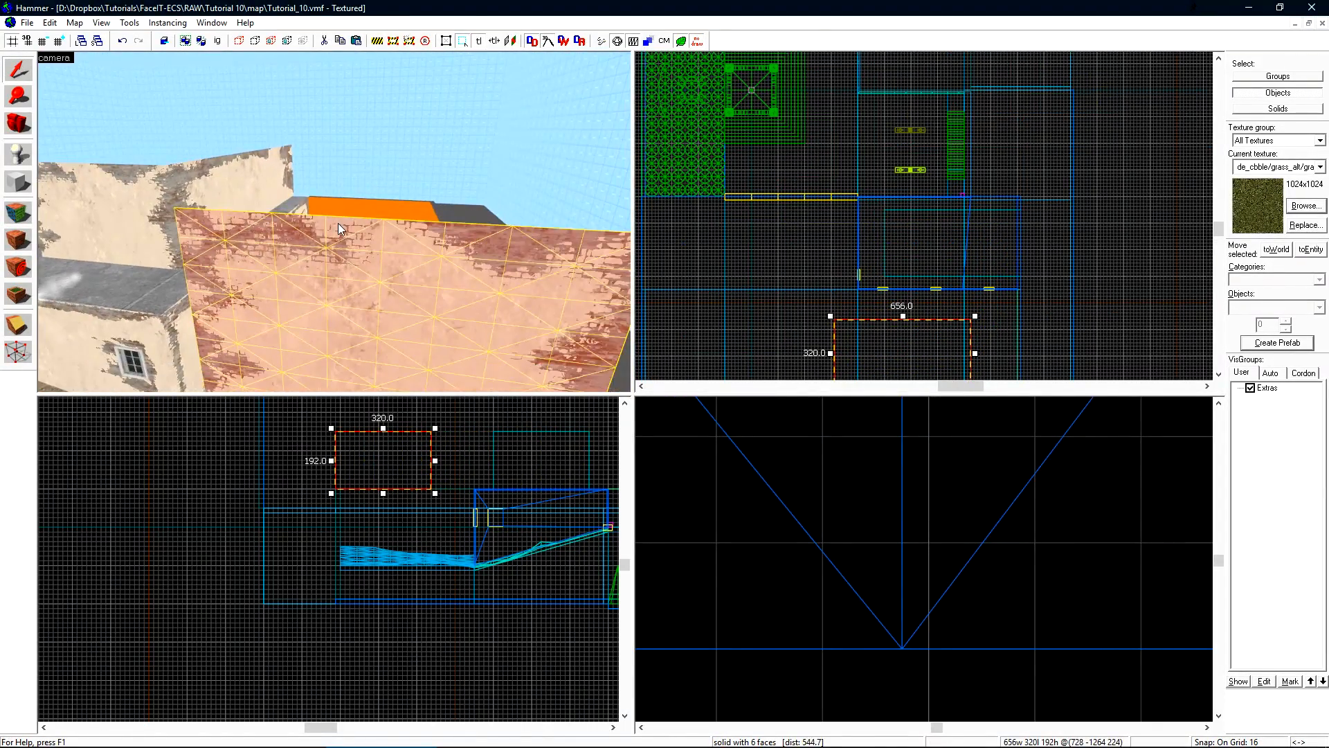
Destroy the displacements on the duplicated block to restore its plain brush faces.
{"action": "key", "text": "shift+a"}
{"action": "left_click", "coordinate": [945, 293]}
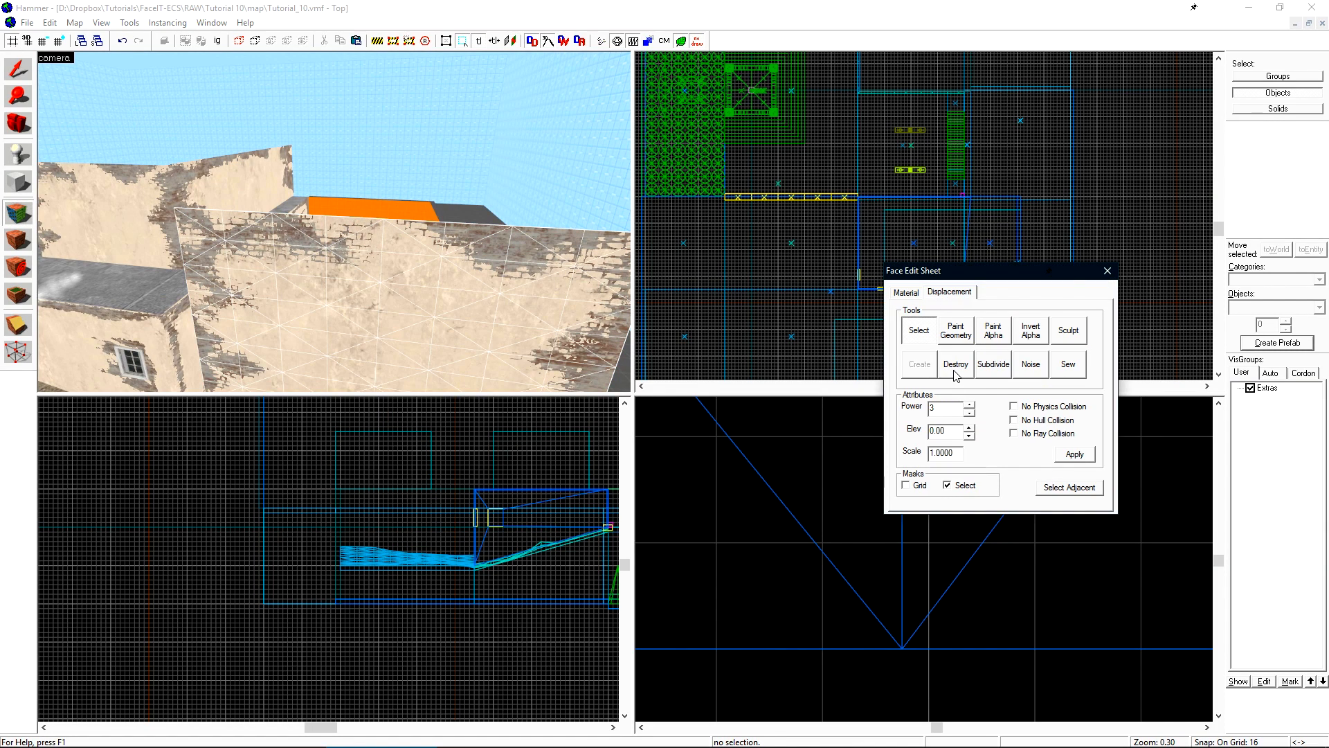
{"action": "left_click", "coordinate": [954, 370]}
{"action": "key", "text": "a"}
{"action": "key", "text": "d"}
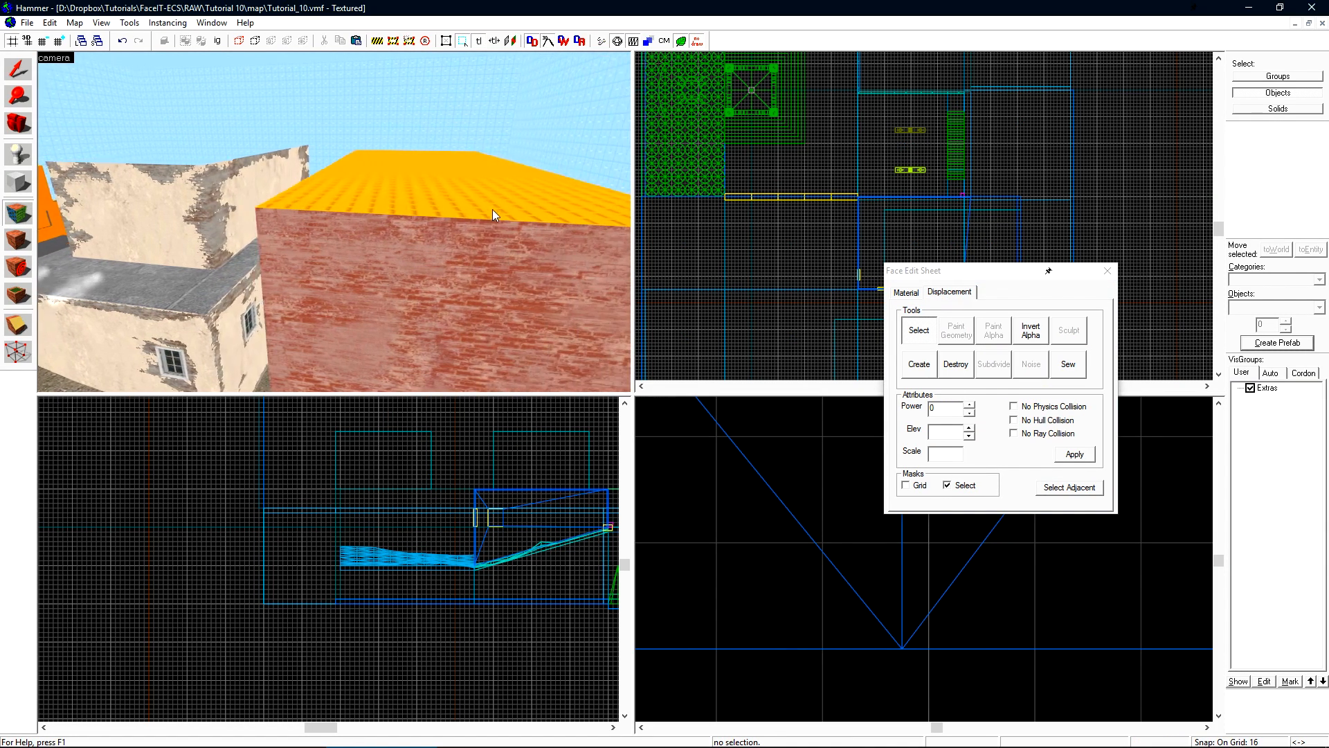
Create power 3 displacements on the duplicated block's top and side faces and subdivide them.
{"action": "key", "text": "d"}
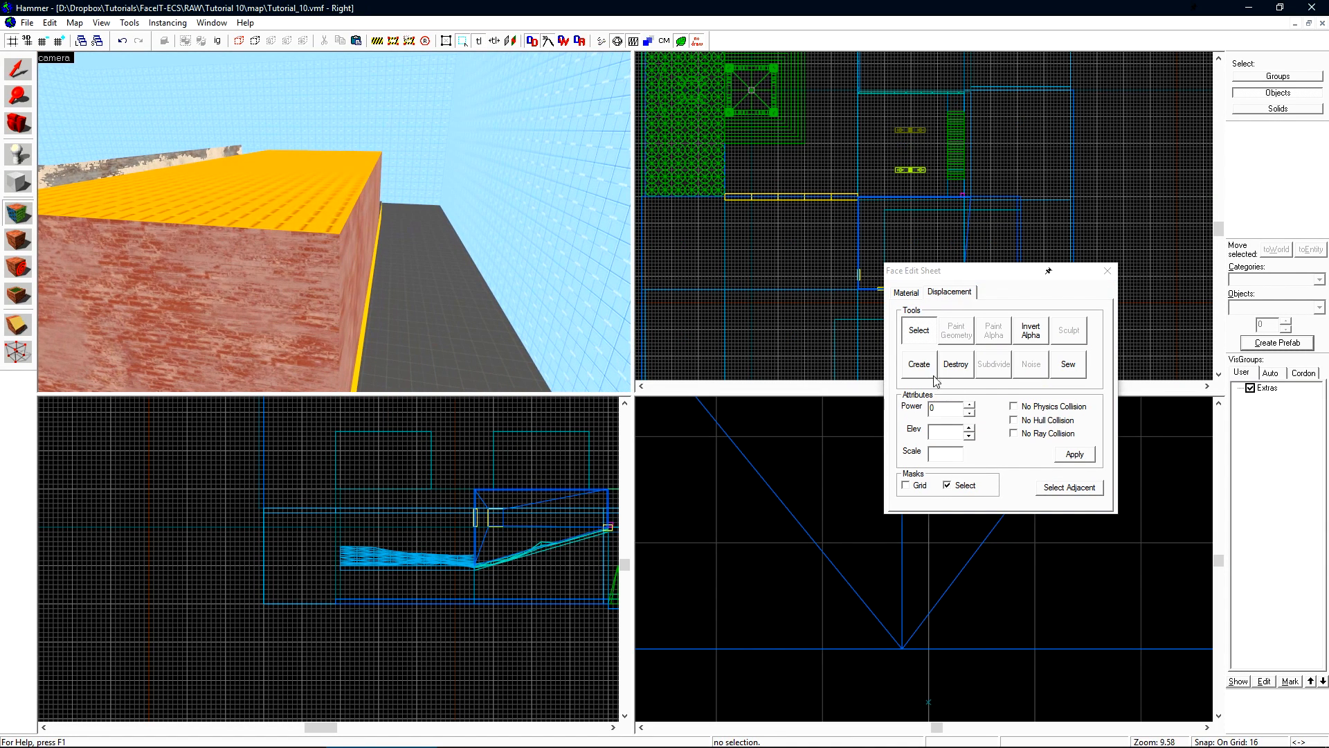
{"action": "left_click", "coordinate": [920, 364]}
{"action": "key", "text": "s"}
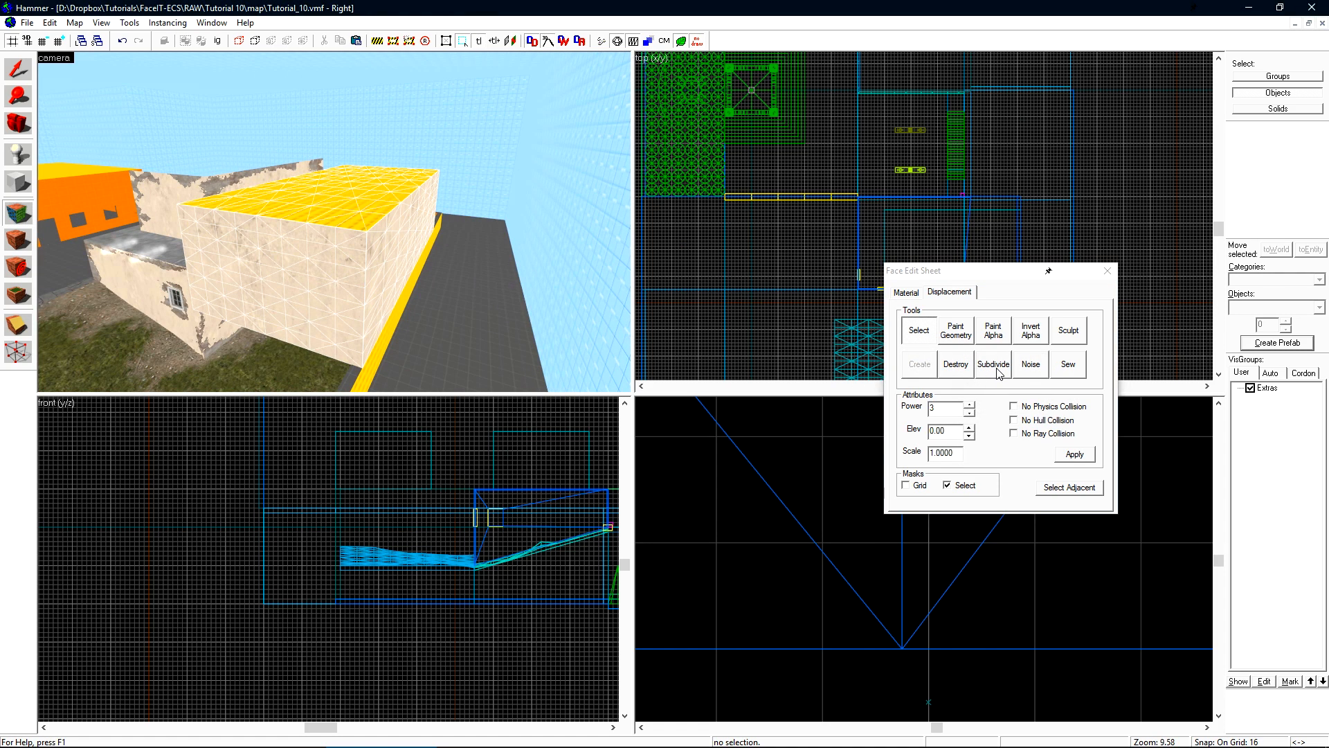
{"action": "left_click", "coordinate": [994, 365]}
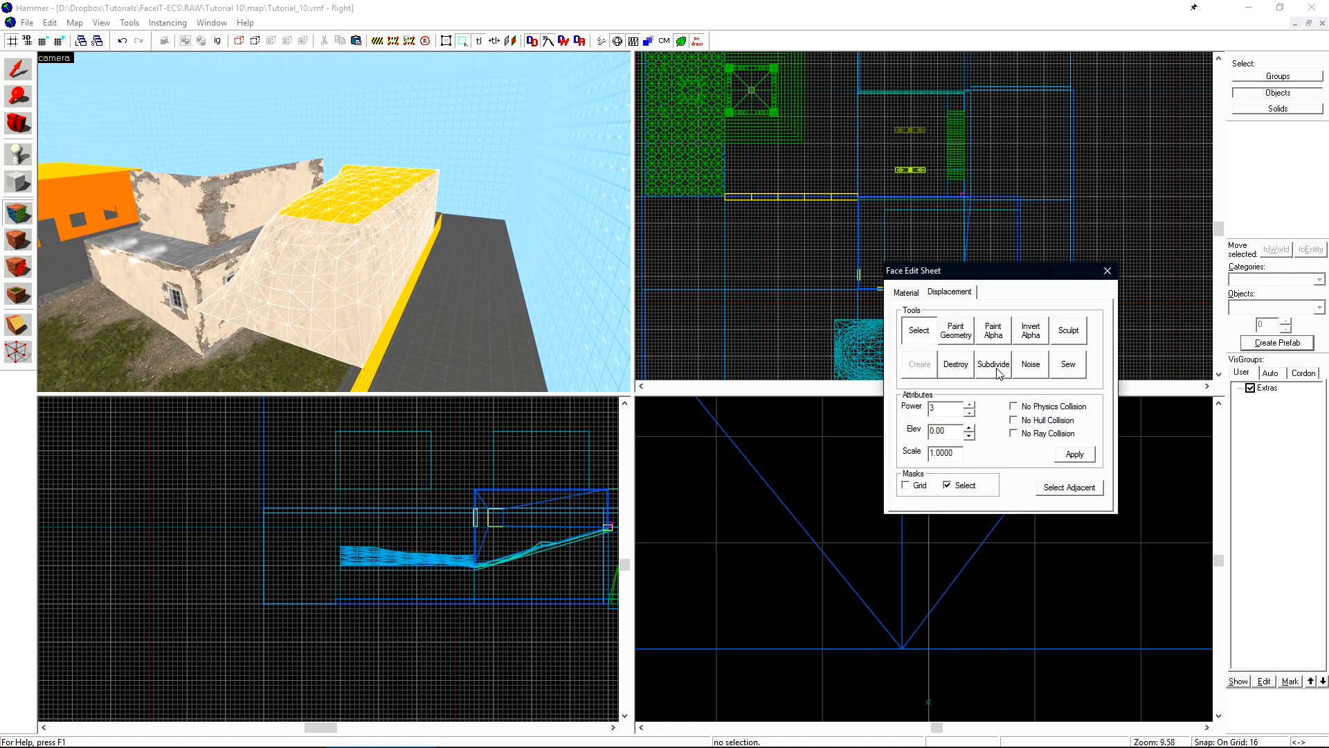
Try subdividing the duplicated block's side walls without including its top face.
{"action": "key", "text": "z"}
{"action": "key", "text": "w"}
{"action": "key", "text": "z"}
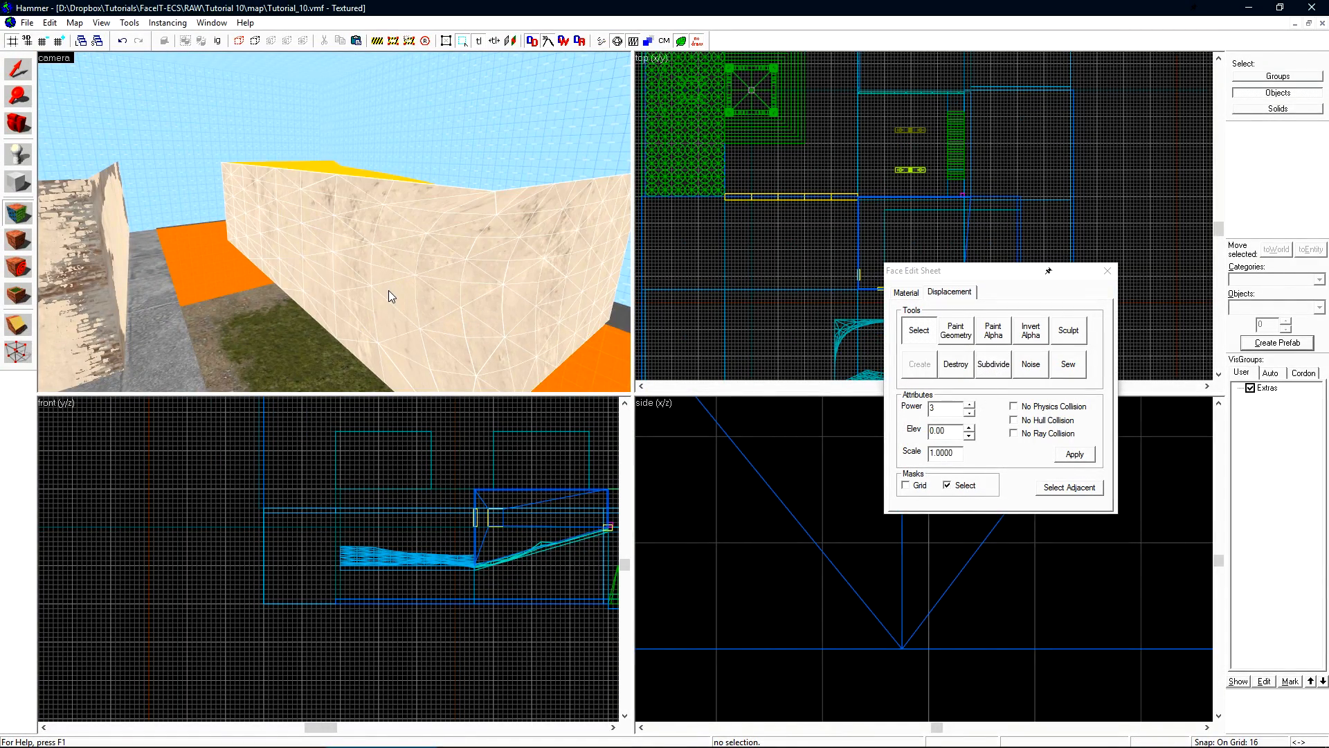
{"action": "key", "text": "z"}
{"action": "key", "text": "a"}
{"action": "key", "text": "z"}
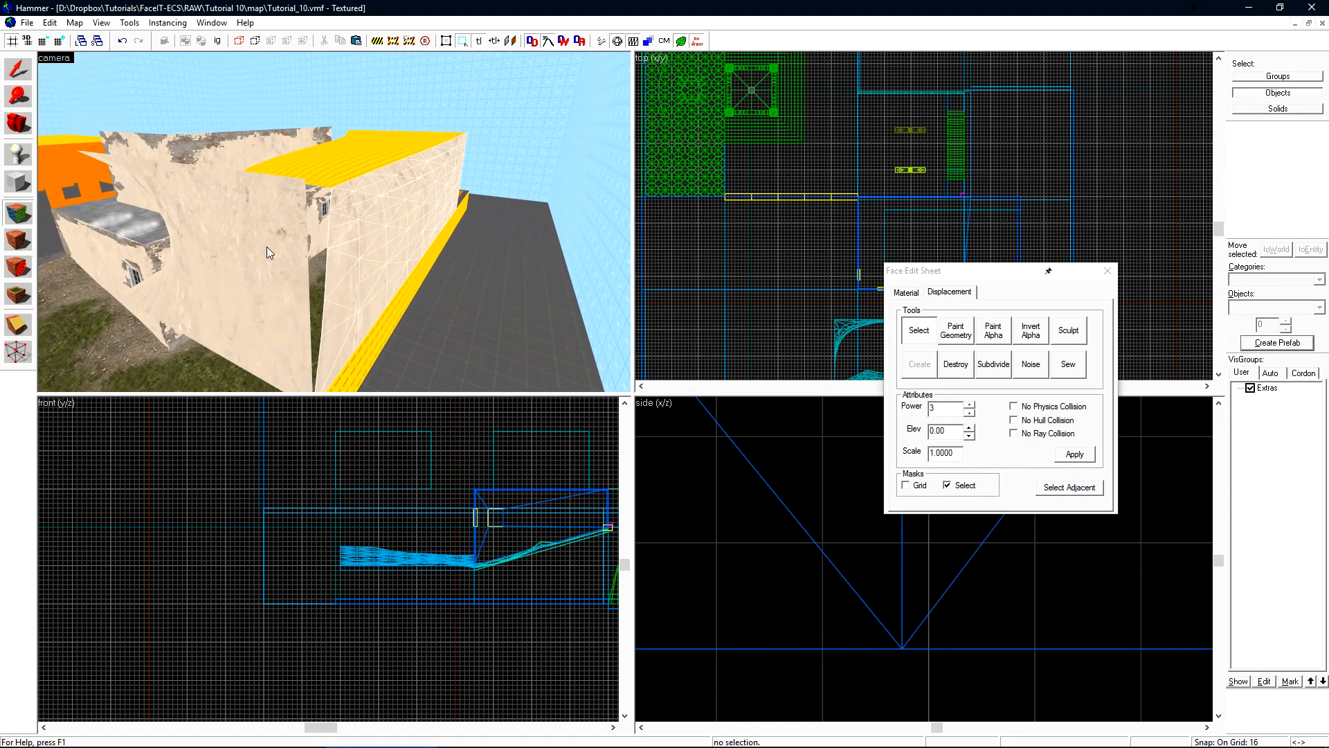
{"action": "left_click", "coordinate": [999, 363]}
{"action": "key", "text": "a"}
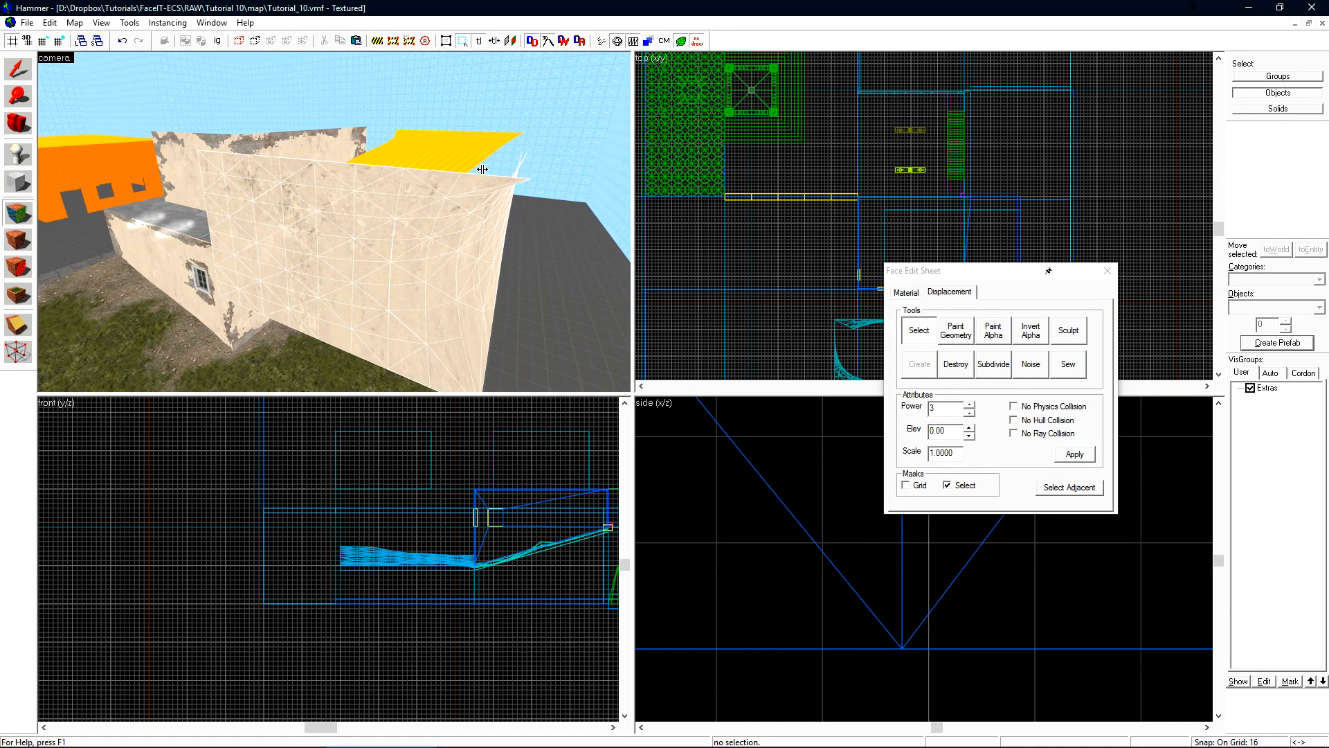
Include the top face in the duplicated block's displacement selection and apply a scale of .8.
{"action": "key", "text": "shift+s"}
{"action": "left_click", "coordinate": [425, 145]}
{"action": "key", "text": "shift+a"}
{"action": "left_click", "coordinate": [950, 291]}
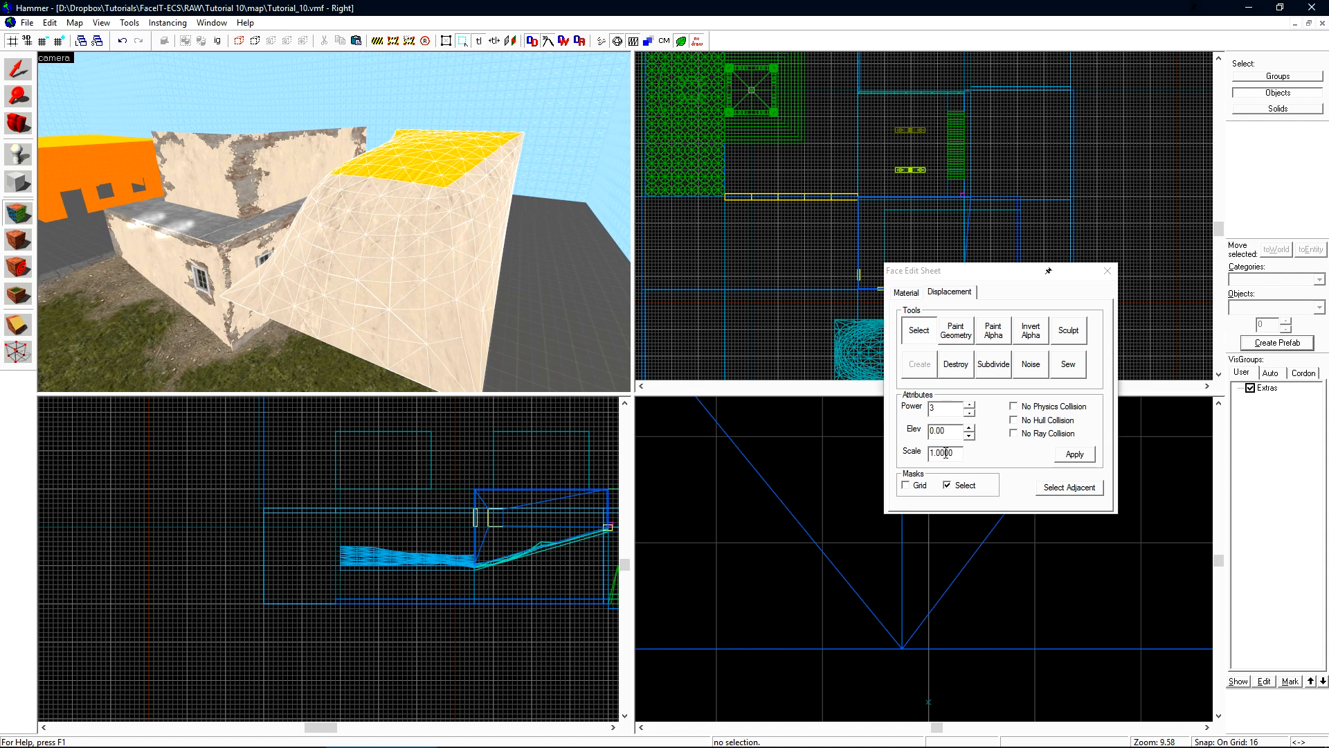
{"action": "double_click", "coordinate": [945, 453]}
{"action": "type", "text": ".8"}
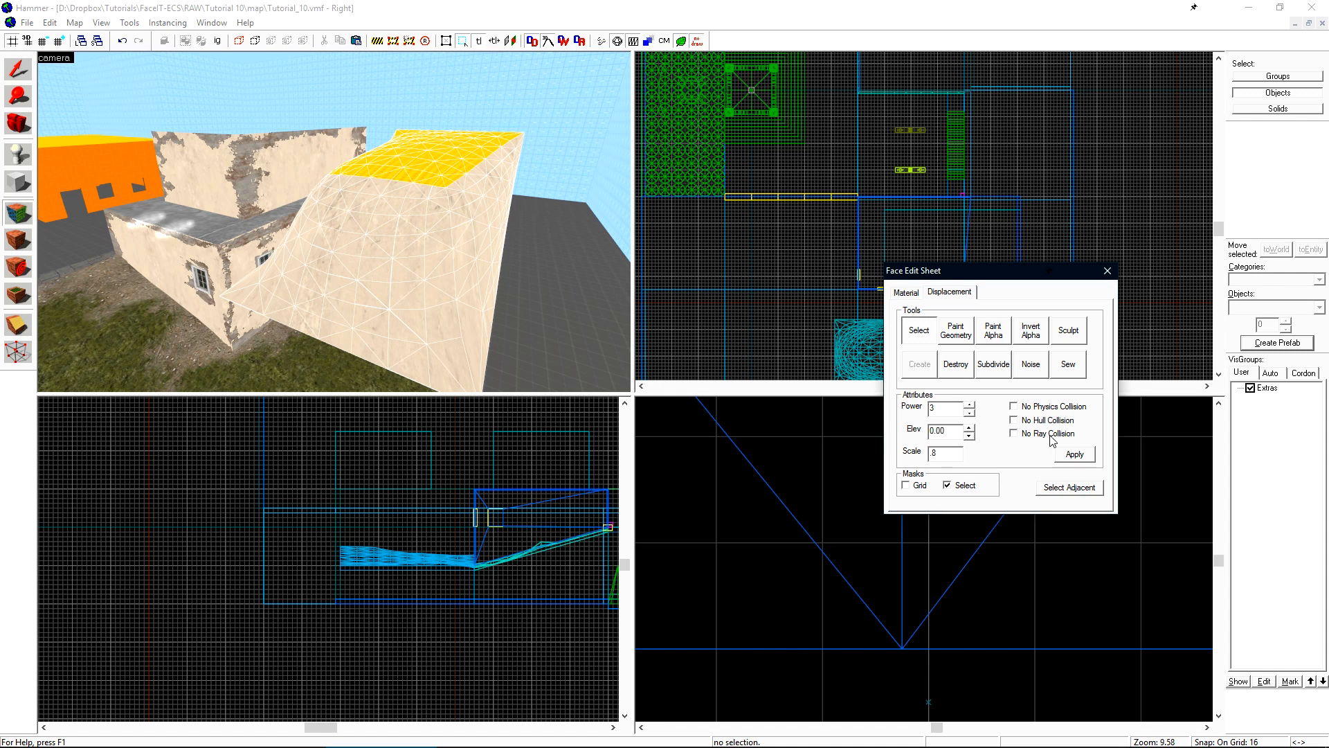
{"action": "left_click", "coordinate": [1077, 455]}
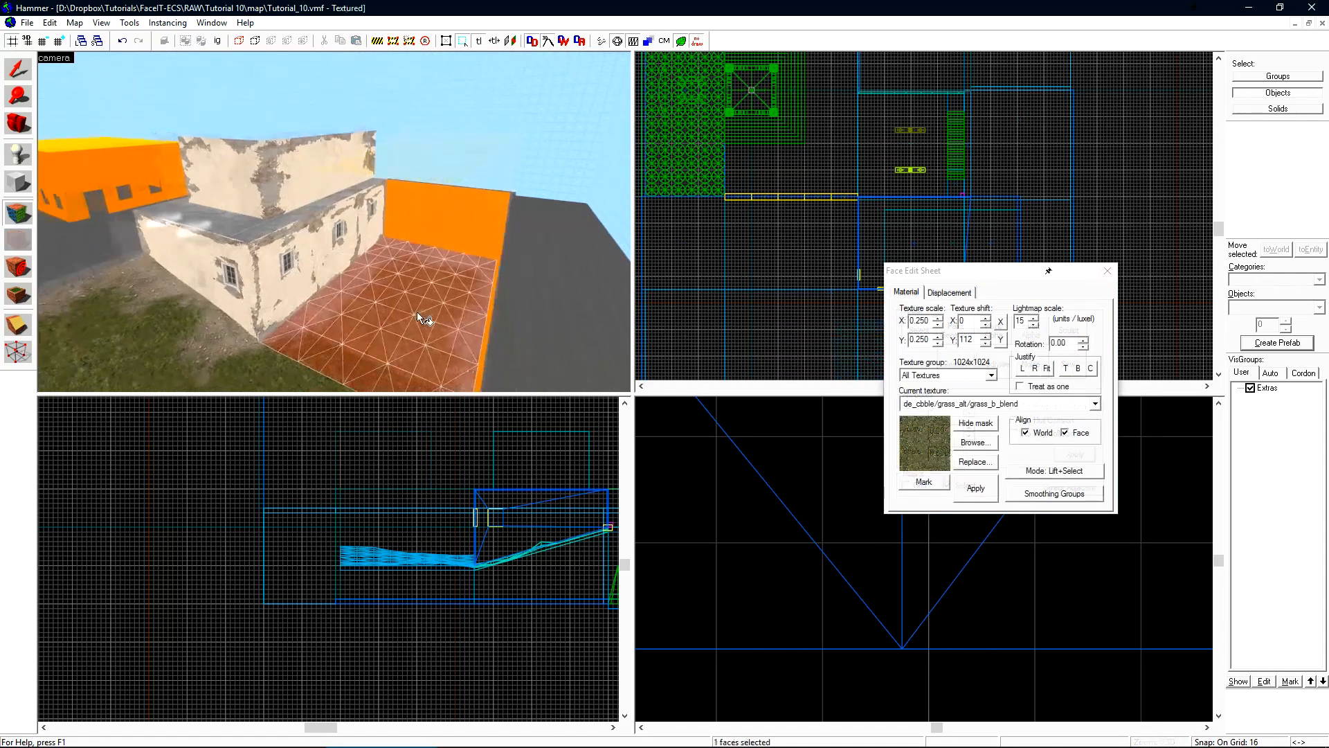
Open the displacement settings for the selected ground face beside the building.
{"action": "left_click", "coordinate": [950, 292]}
{"action": "left_click_drag", "start_coordinate": [950, 278], "coordinate": [757, 309]}
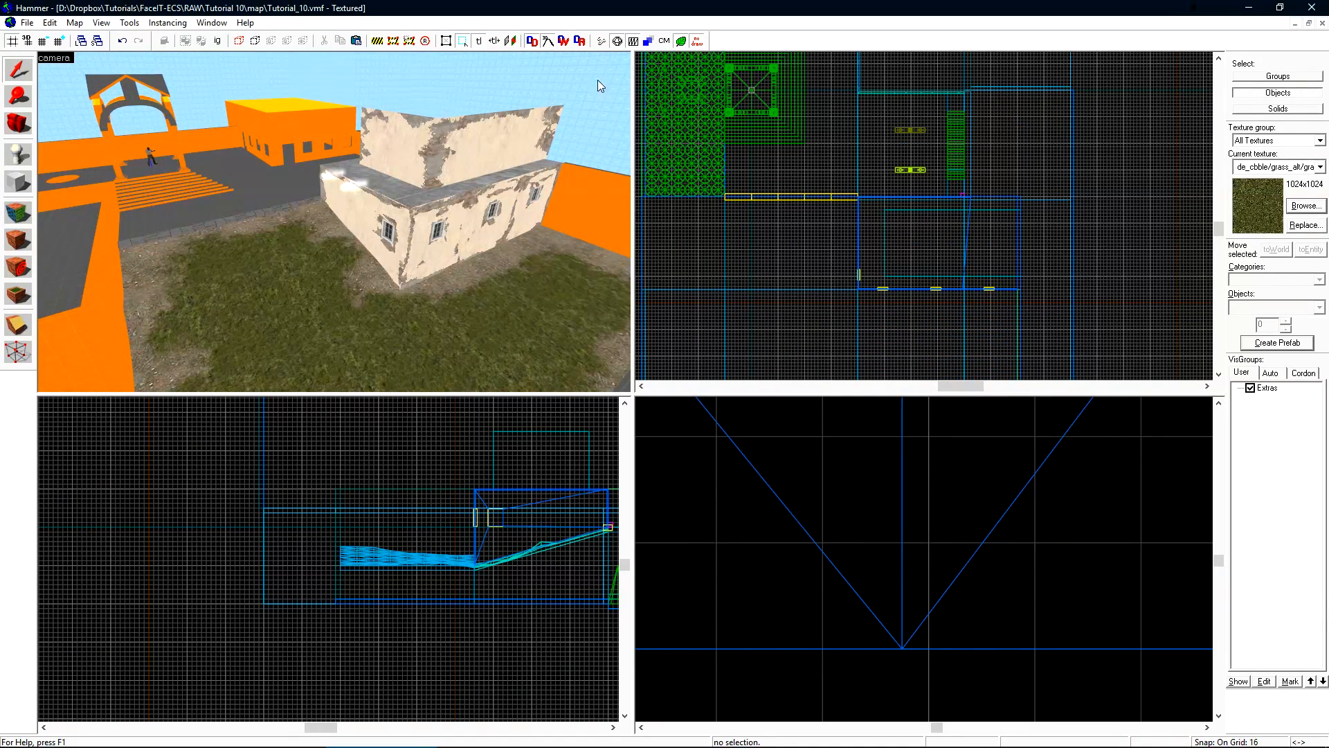
Compile the map with the Full compile - HDR only configuration.
{"action": "left_click", "coordinate": [601, 42]}
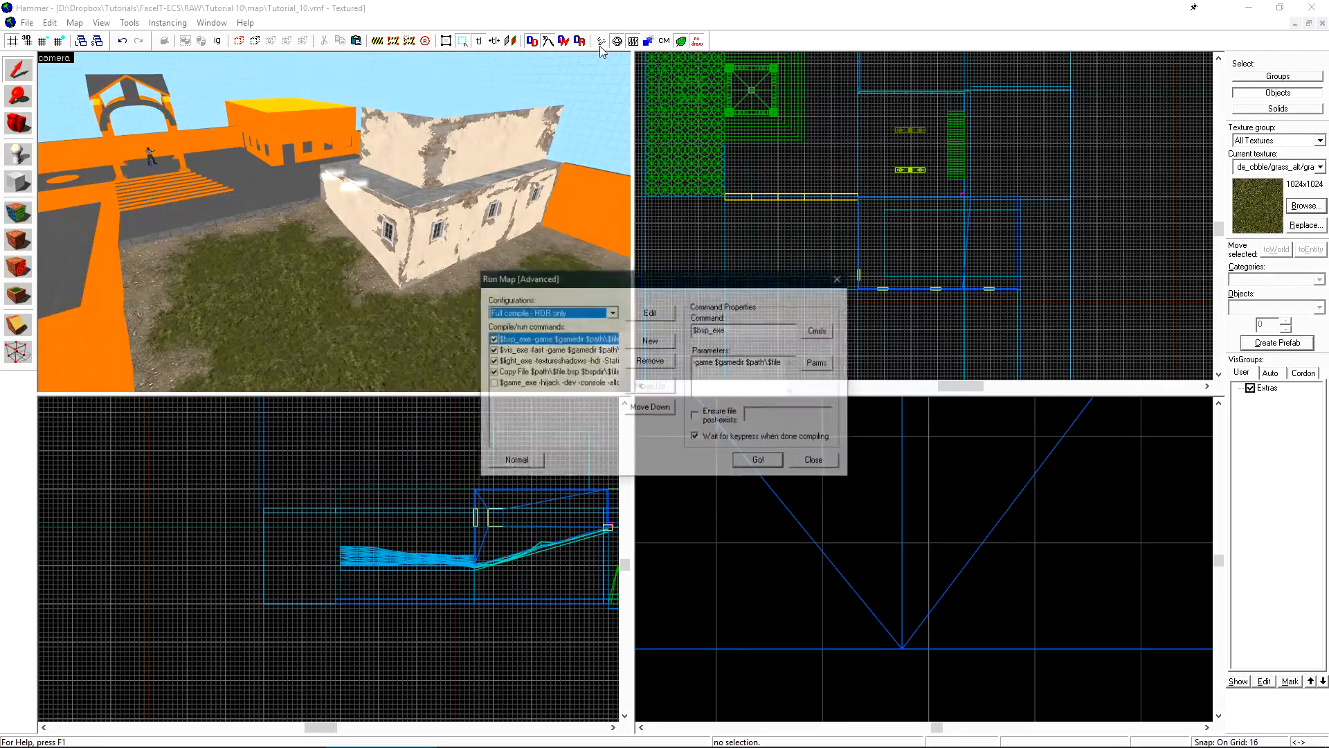
{"action": "left_click", "coordinate": [760, 463]}
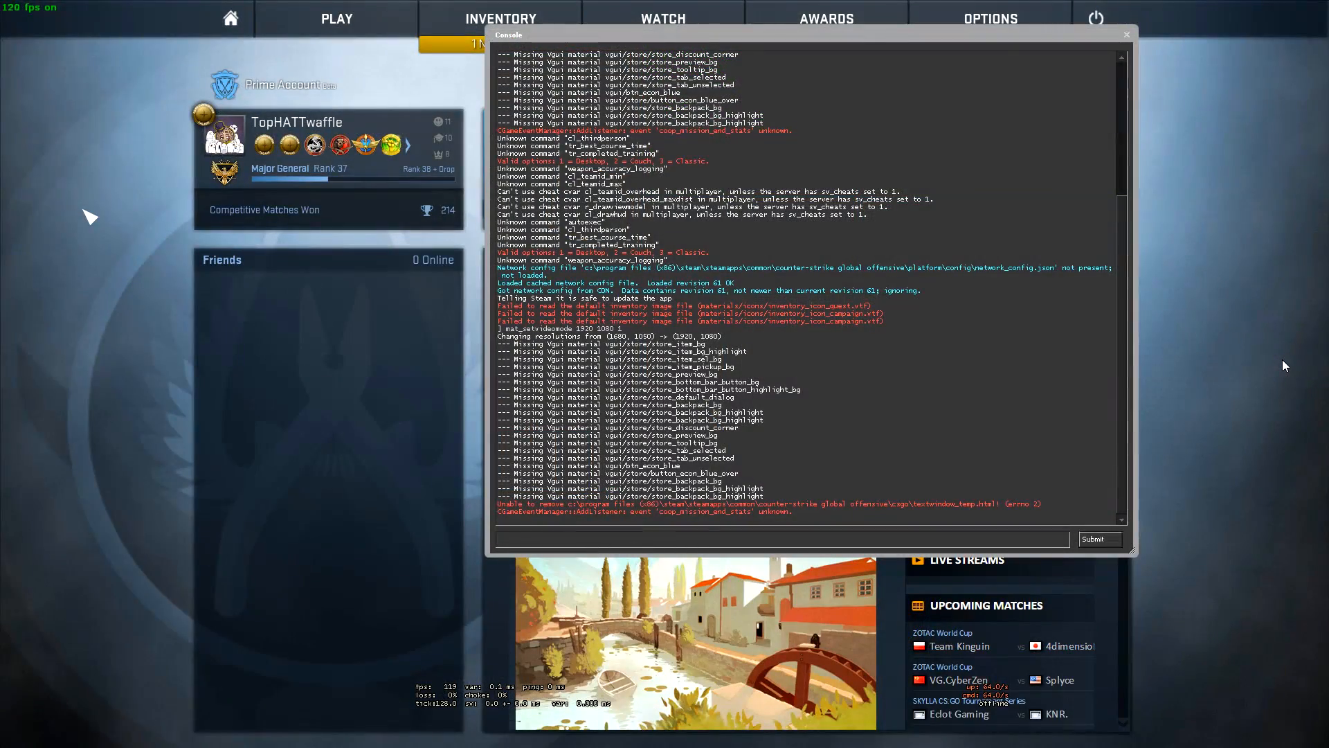
Switch to Counter-Strike: Global Offensive, load map tutorial_10 through the console and join the Terrorist team.
{"action": "type", "text": "map tut"}
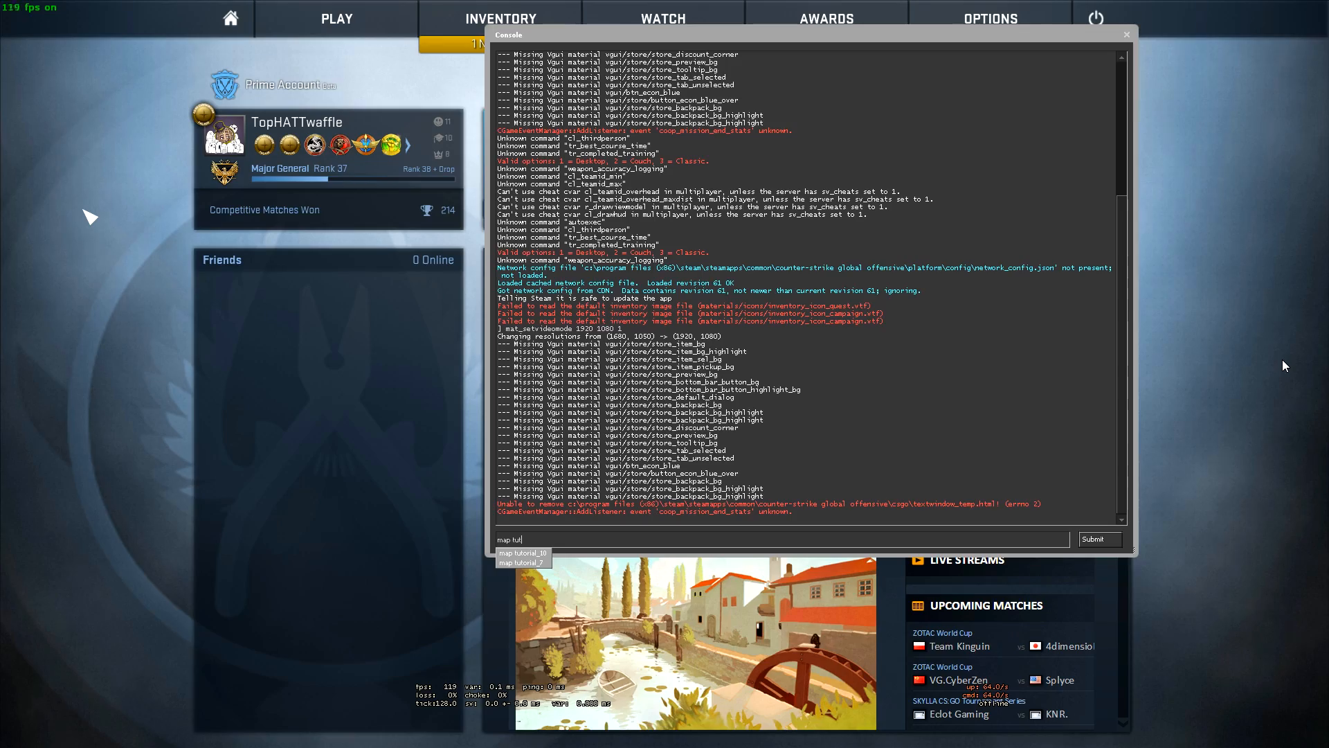
{"action": "key", "text": "Down"}
{"action": "key", "text": "Return"}
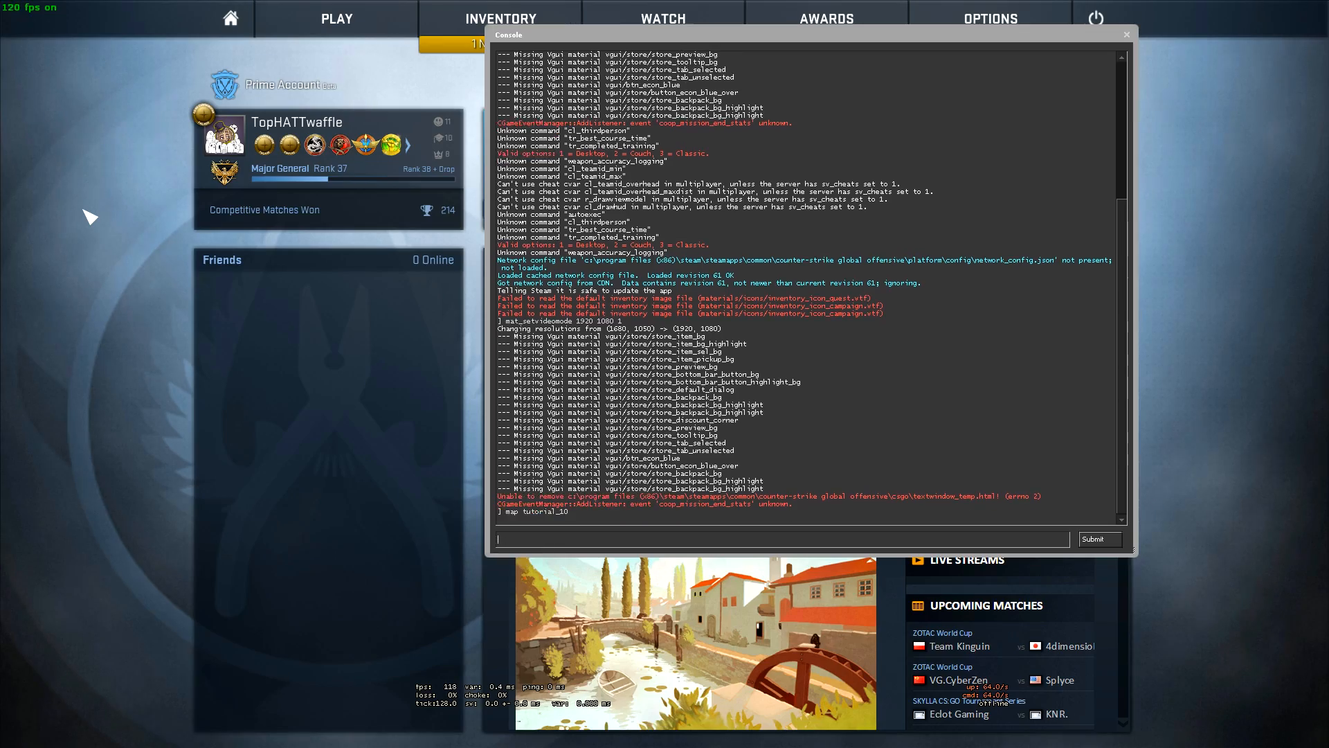
{"action": "left_click", "coordinate": [667, 379]}
{"action": "left_click", "coordinate": [858, 430]}
{"action": "key", "text": "3"}
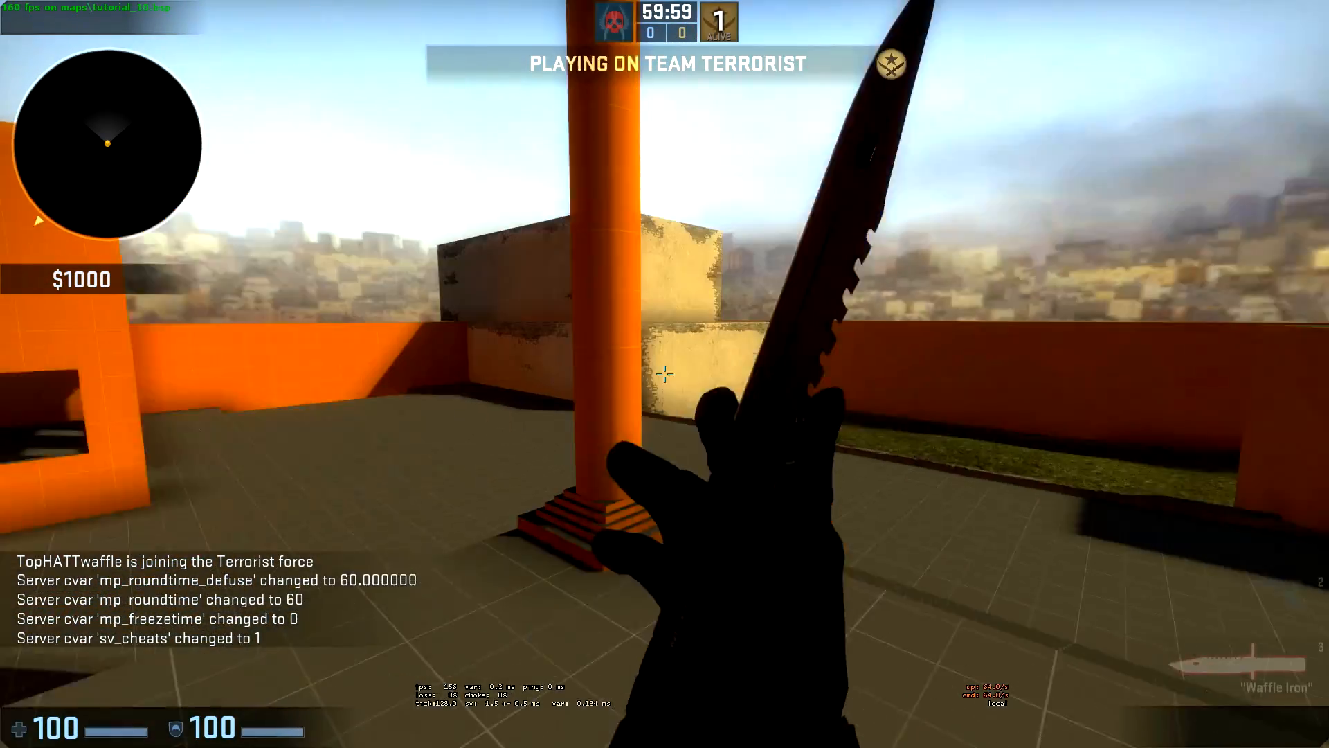
Walk across the compiled map and examine the grass displacements and their dirt blending along the building and stone edge.
{"action": "key", "text": "w"}
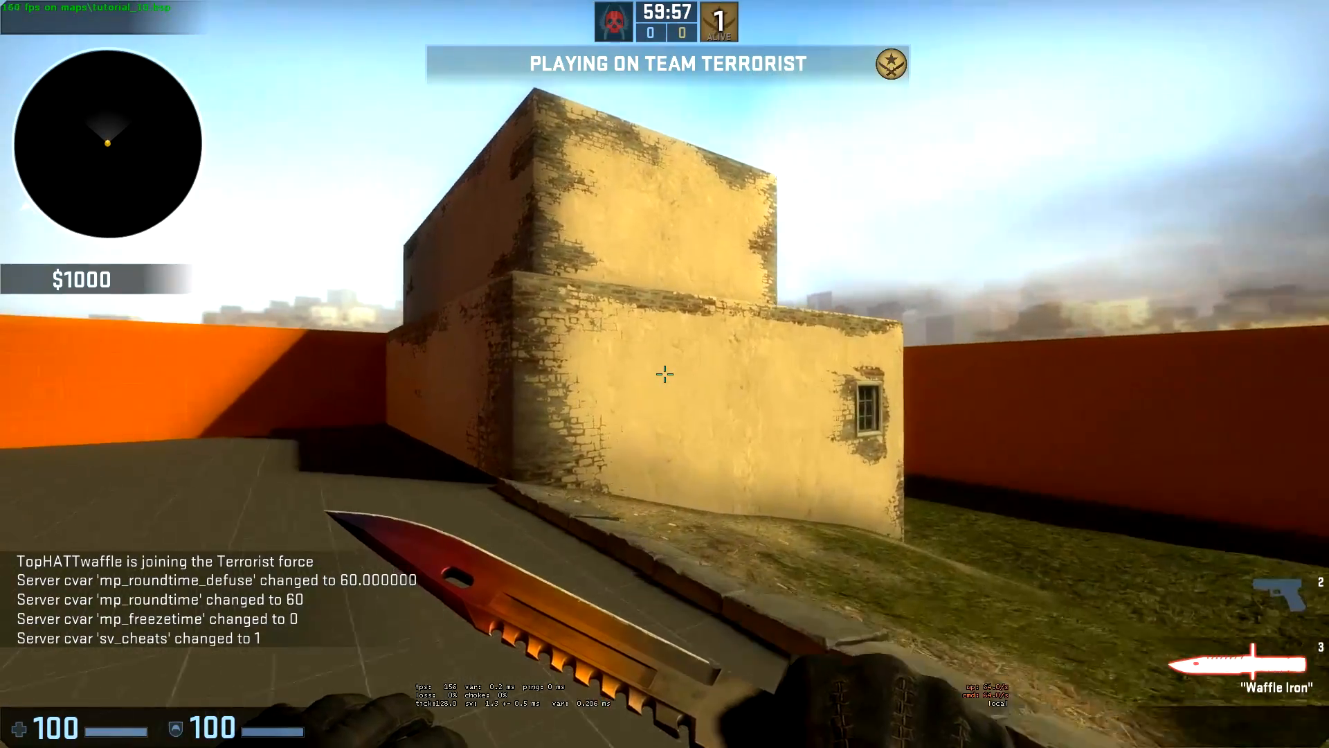
{"action": "key", "text": "a"}
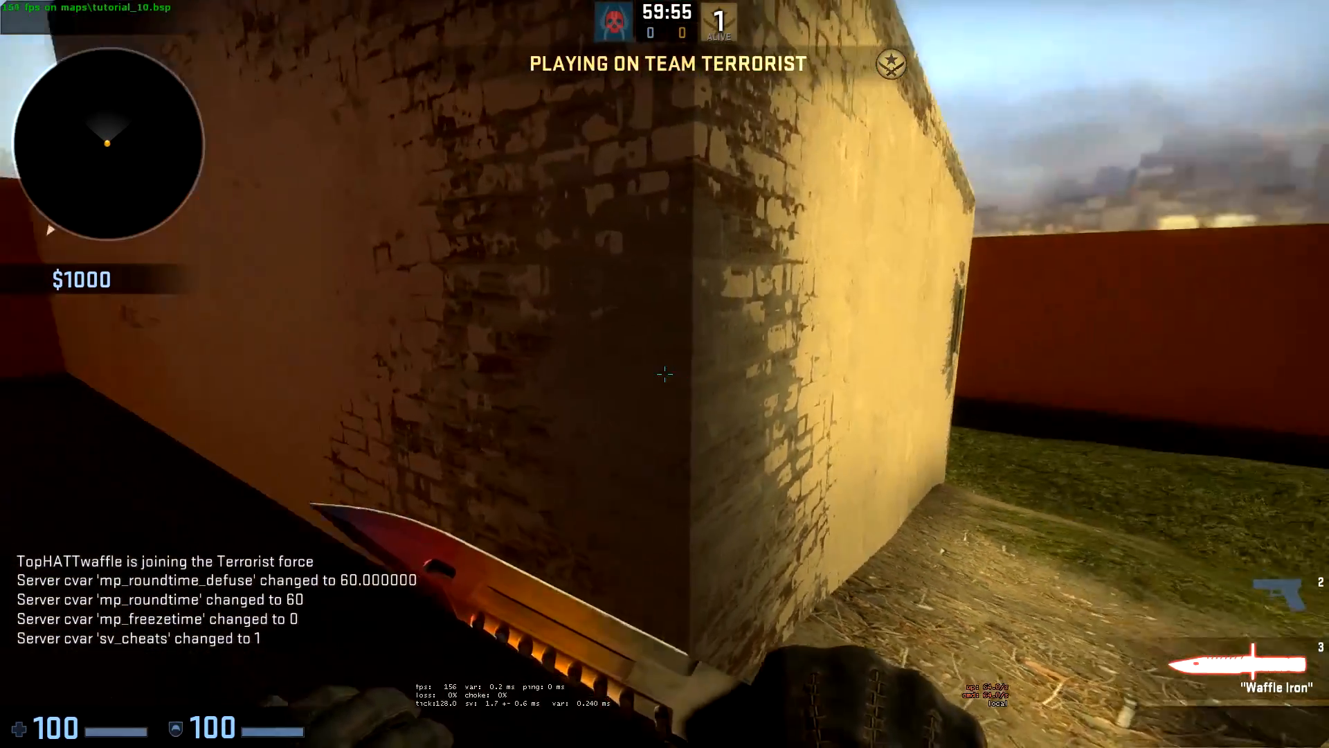
{"action": "key", "text": "w"}
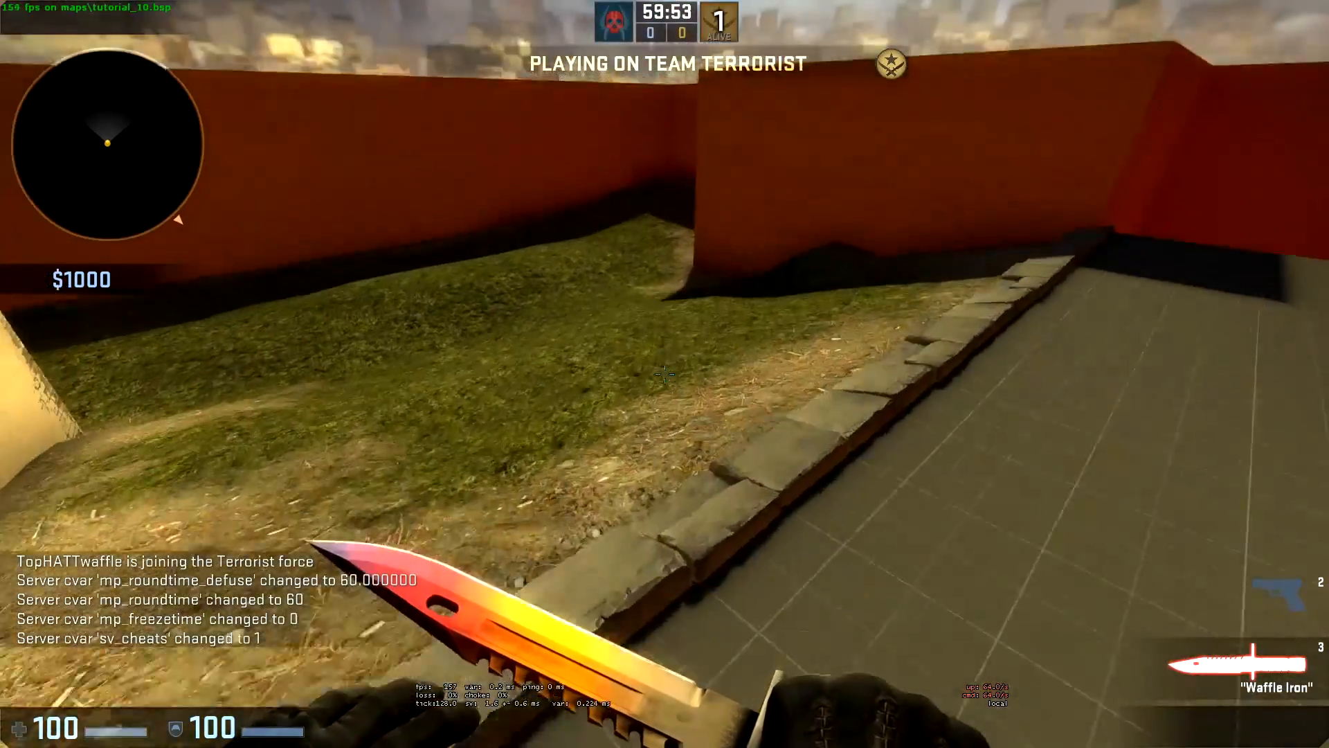
{"action": "key", "text": "w"}
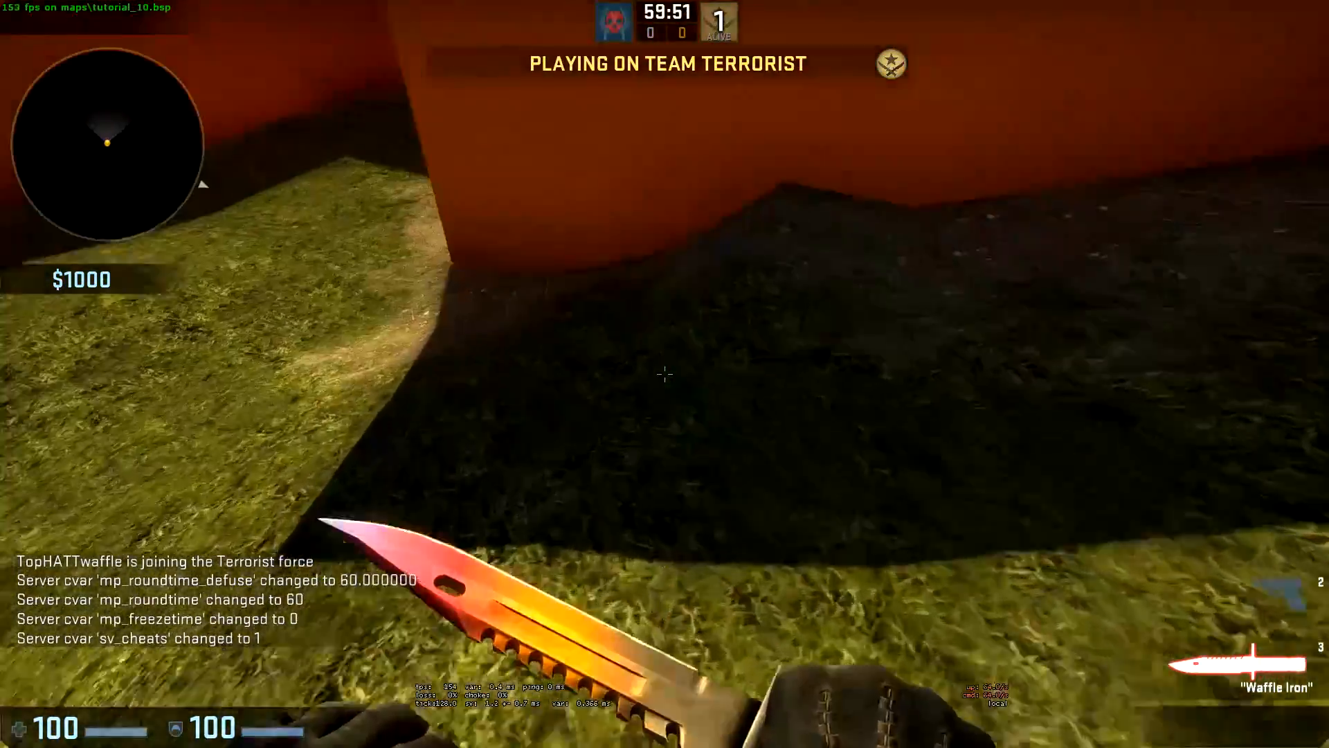
{"action": "key", "text": "w"}
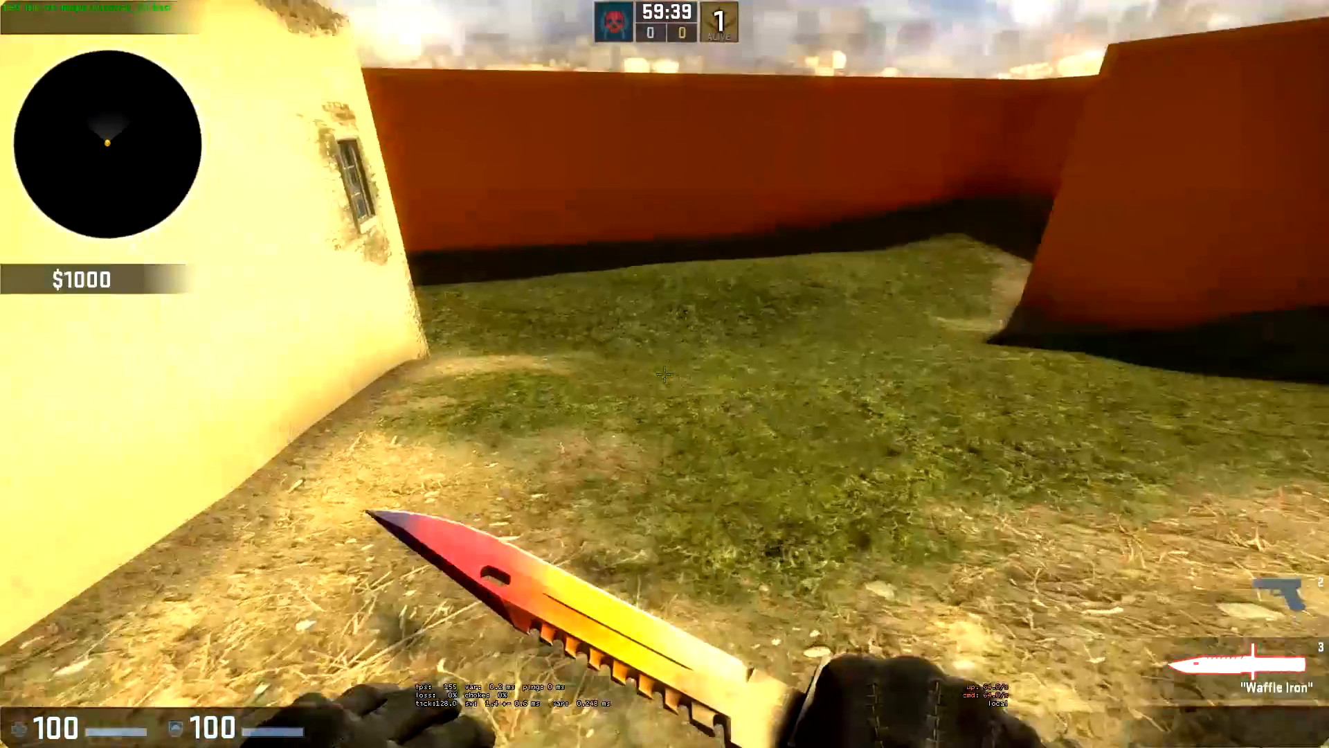
Examine the alpha-painted brick patches around the building's windows, corners and upper block in the game.
{"action": "key", "text": "w"}
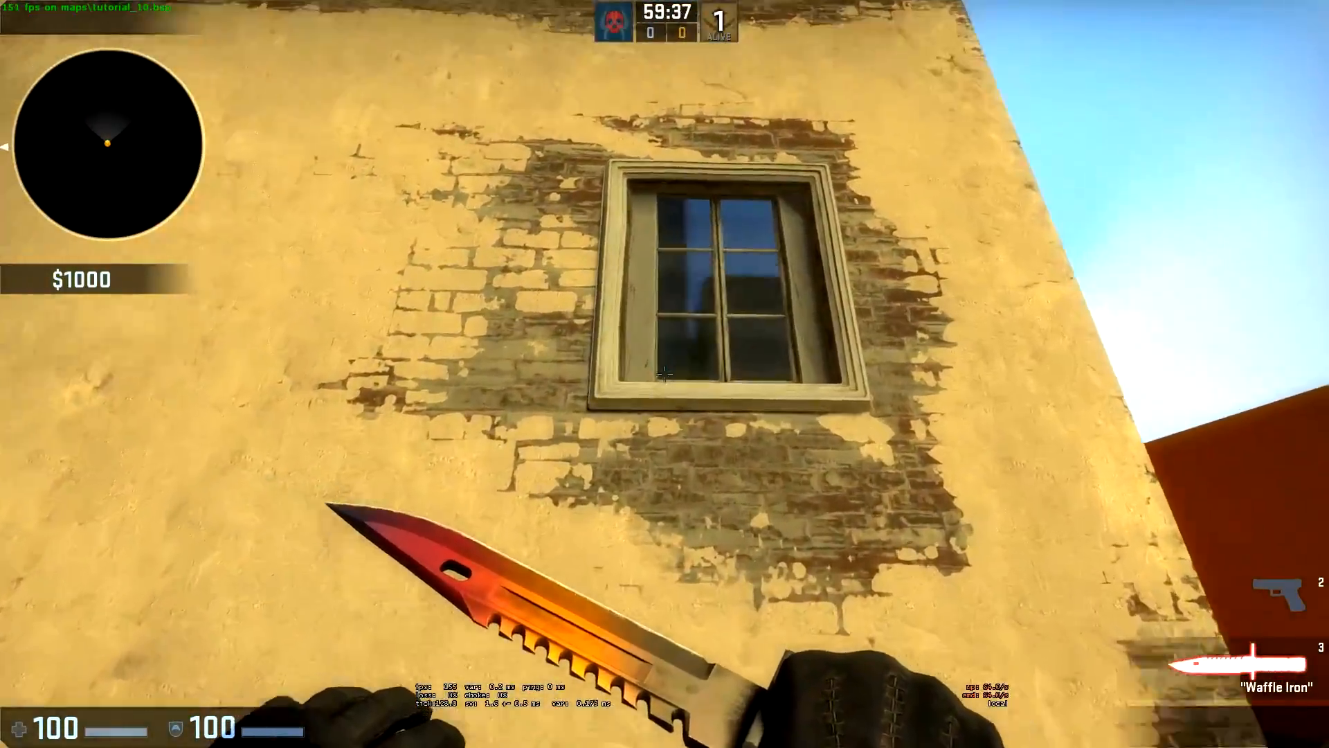
{"action": "key", "text": "s"}
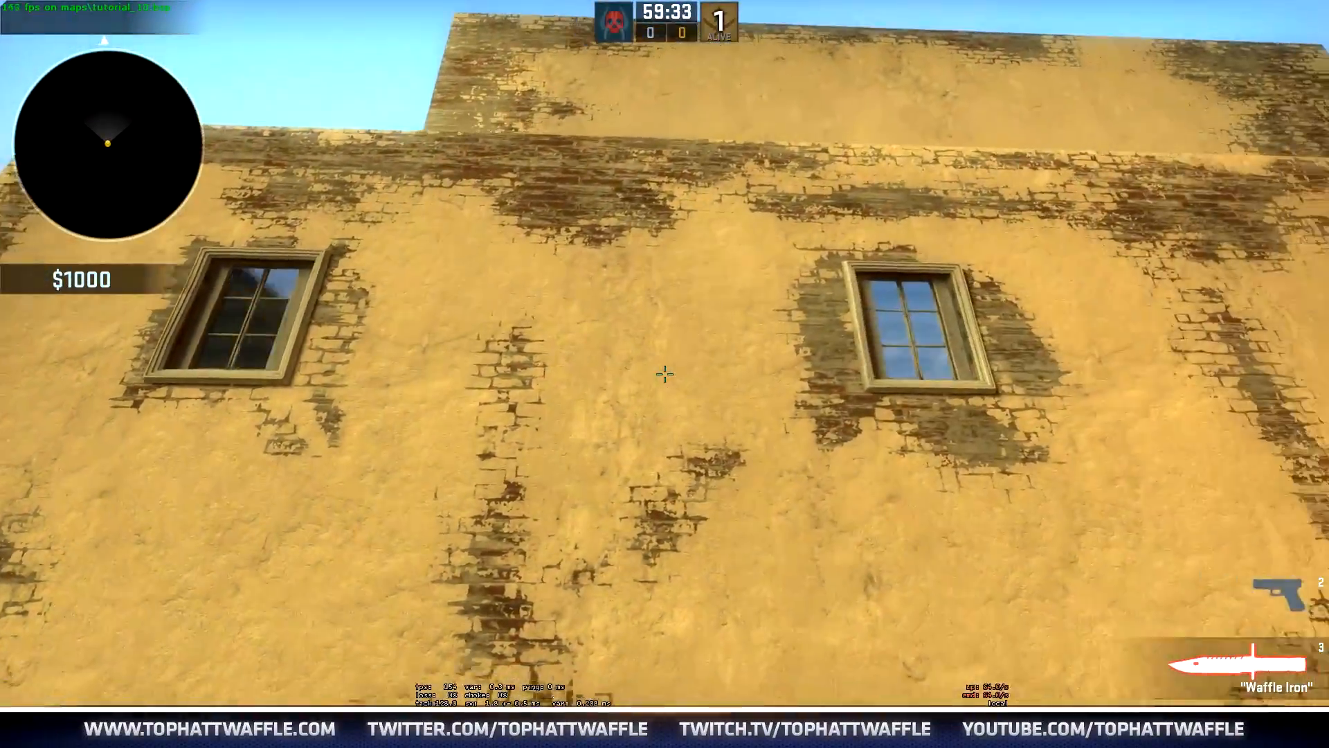
{"action": "key", "text": "a"}
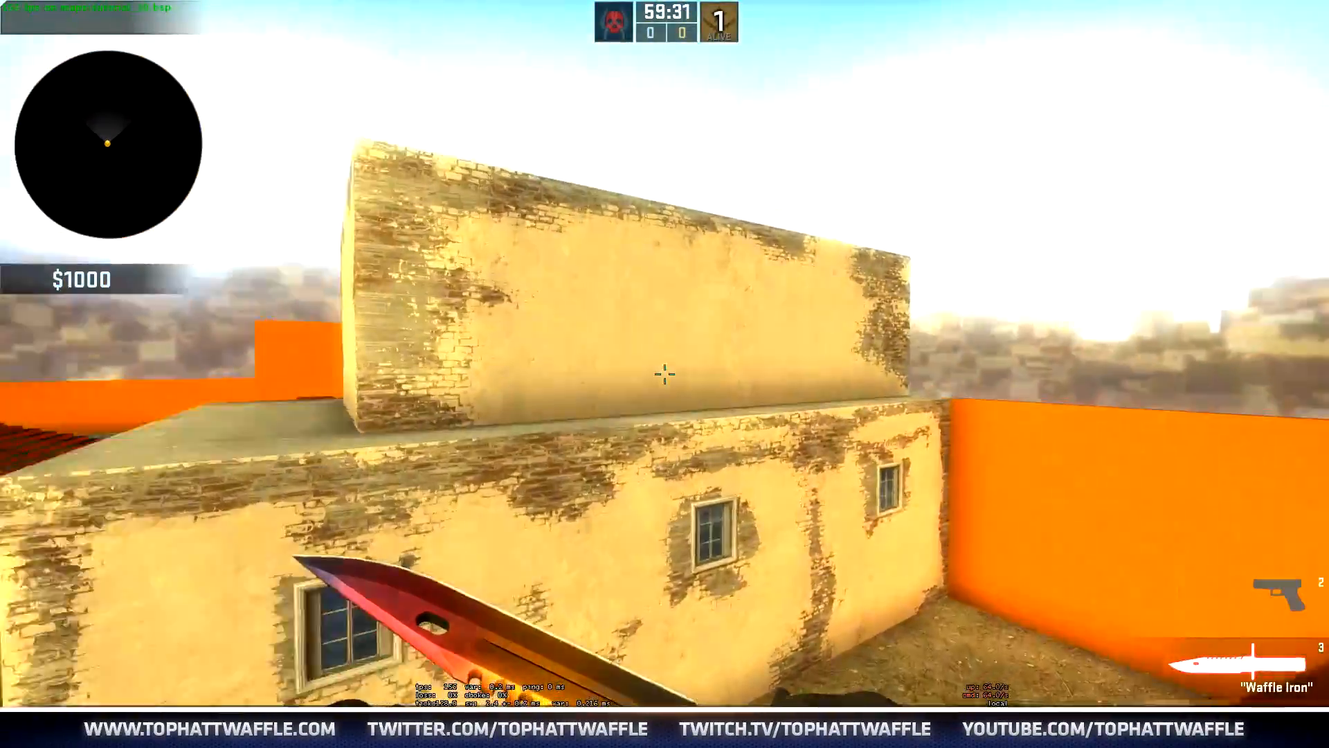
{"action": "key", "text": "w"}
{"action": "key", "text": "a"}
{"action": "key", "text": "w"}
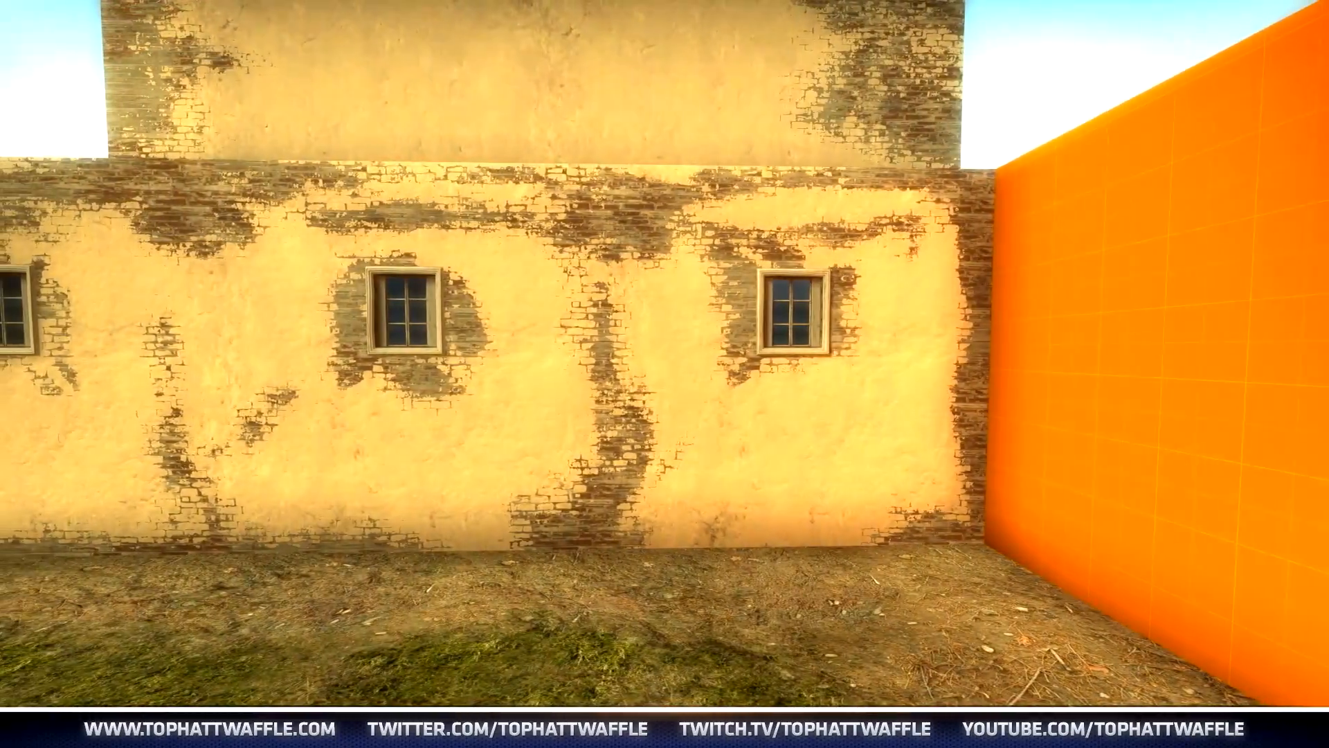
{"action": "key", "text": "a"}
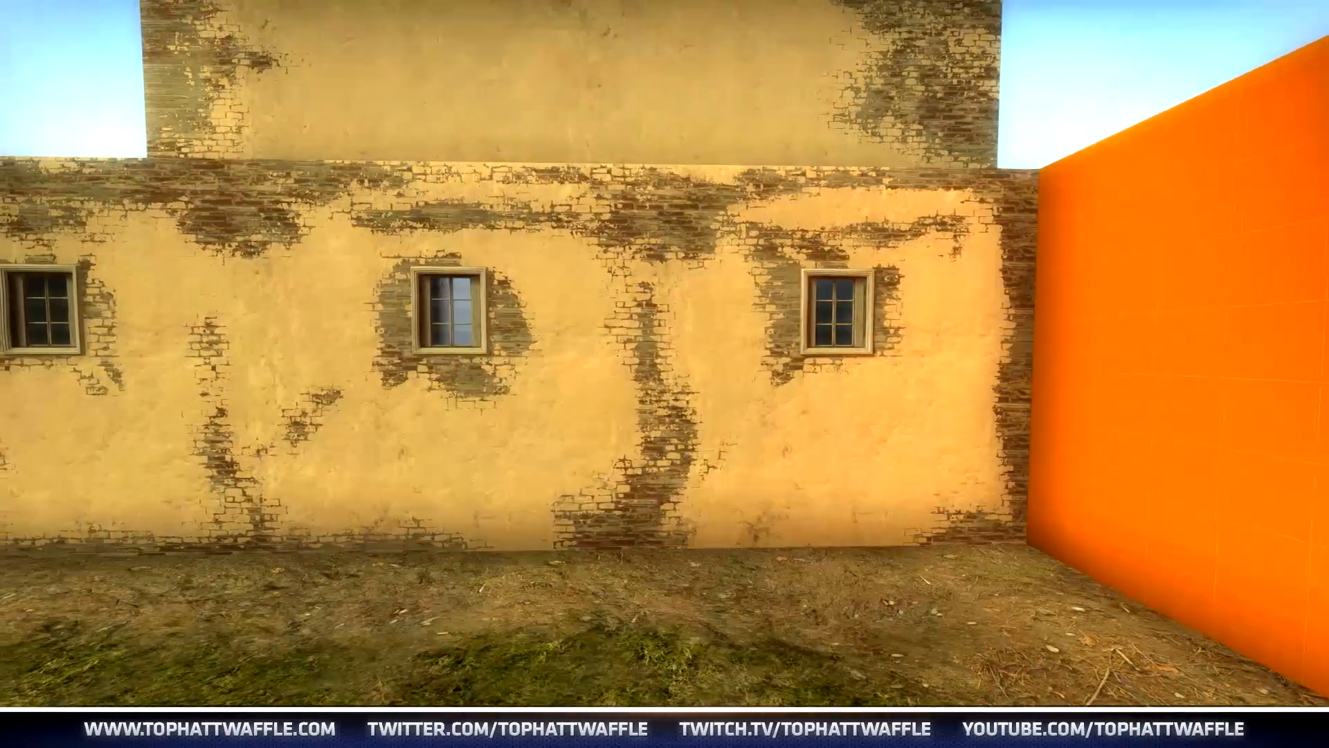